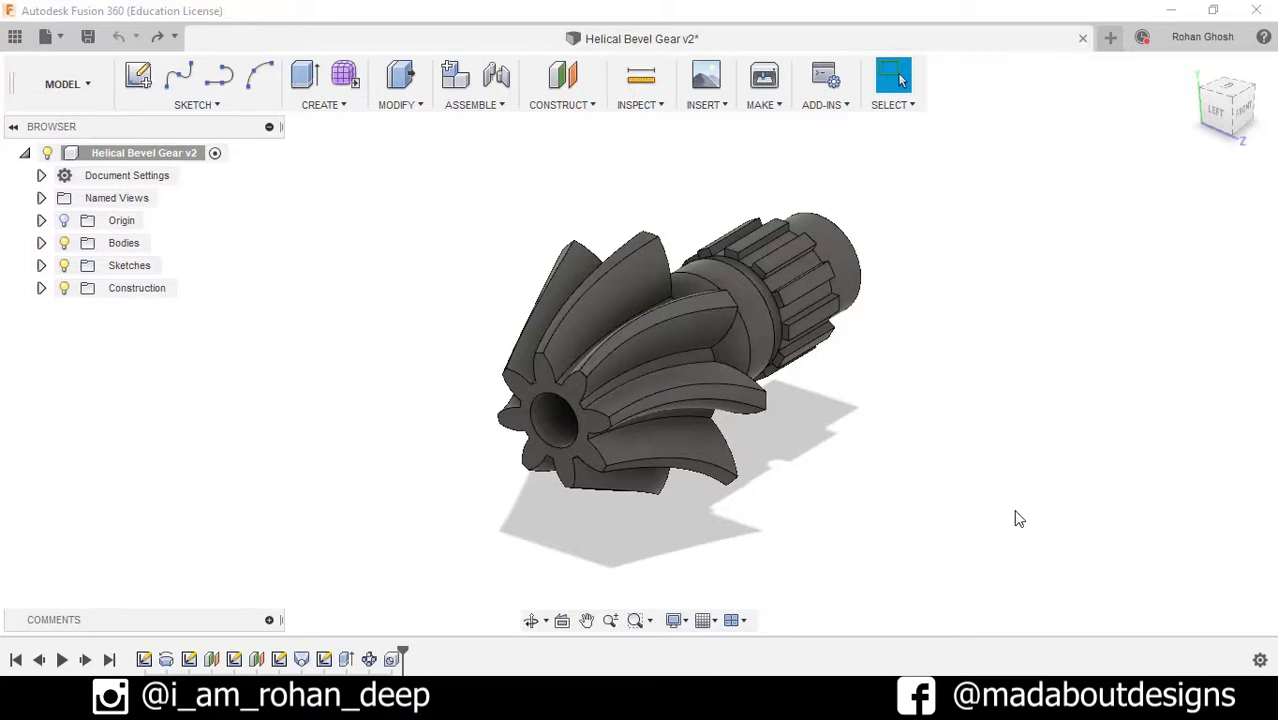
Step: Orbit the finished helical bevel gear to view another side, then bring up the File menu
{"action": "mouse_move", "coordinate": [935, 517]}
{"action": "middle_mouse_down", "text": "shift"}
{"action": "mouse_move", "coordinate": [967, 494]}
{"action": "mouse_move", "coordinate": [901, 477]}
{"action": "mouse_move", "coordinate": [847, 519]}
{"action": "mouse_move", "coordinate": [893, 533]}
{"action": "mouse_move", "coordinate": [987, 494]}
{"action": "mouse_move", "coordinate": [1064, 485]}
{"action": "middle_mouse_up", "text": "shift"}
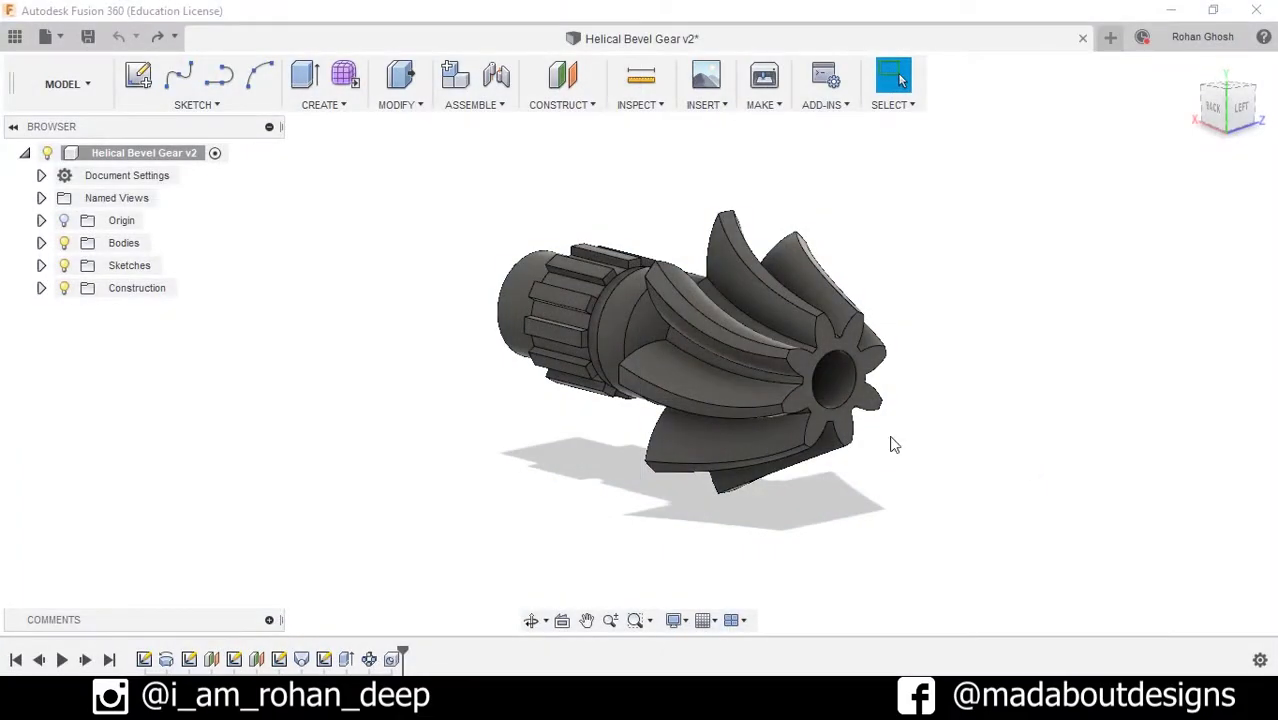
{"action": "left_click", "coordinate": [58, 37]}
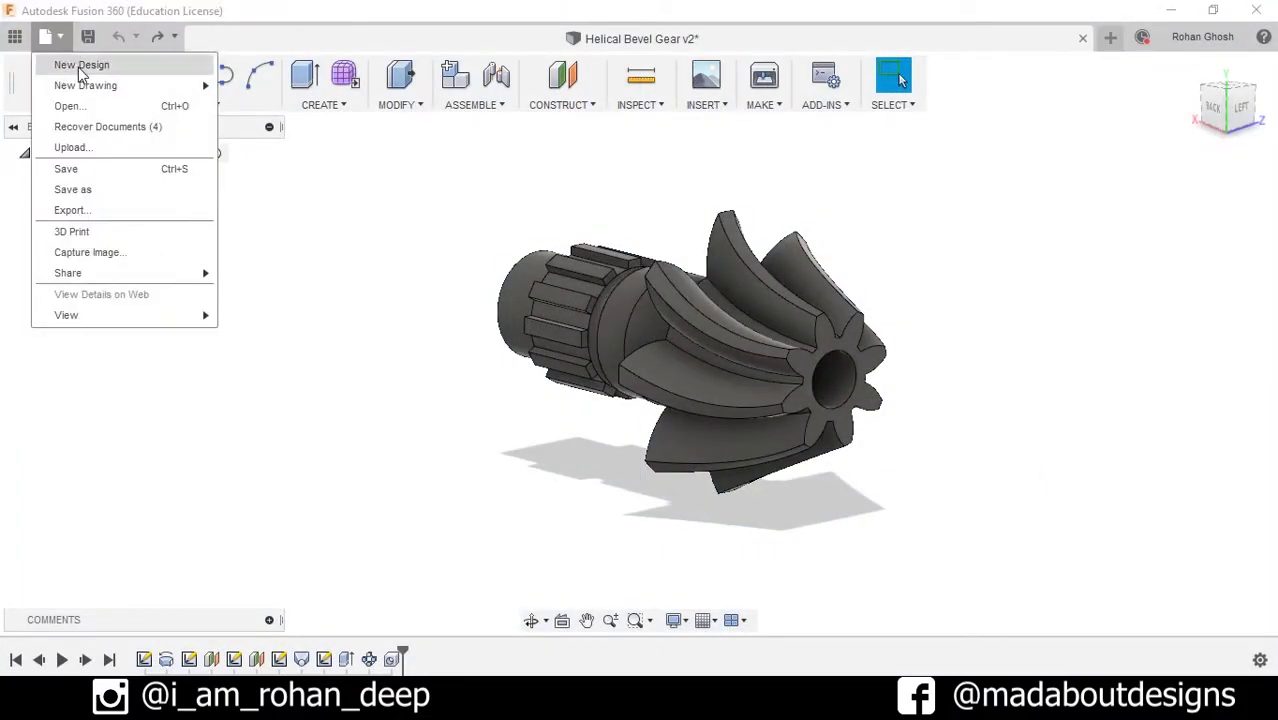
Step: Create a new design with document units changed from cm to millimetres, and begin a sketch
{"action": "left_click", "coordinate": [80, 65]}
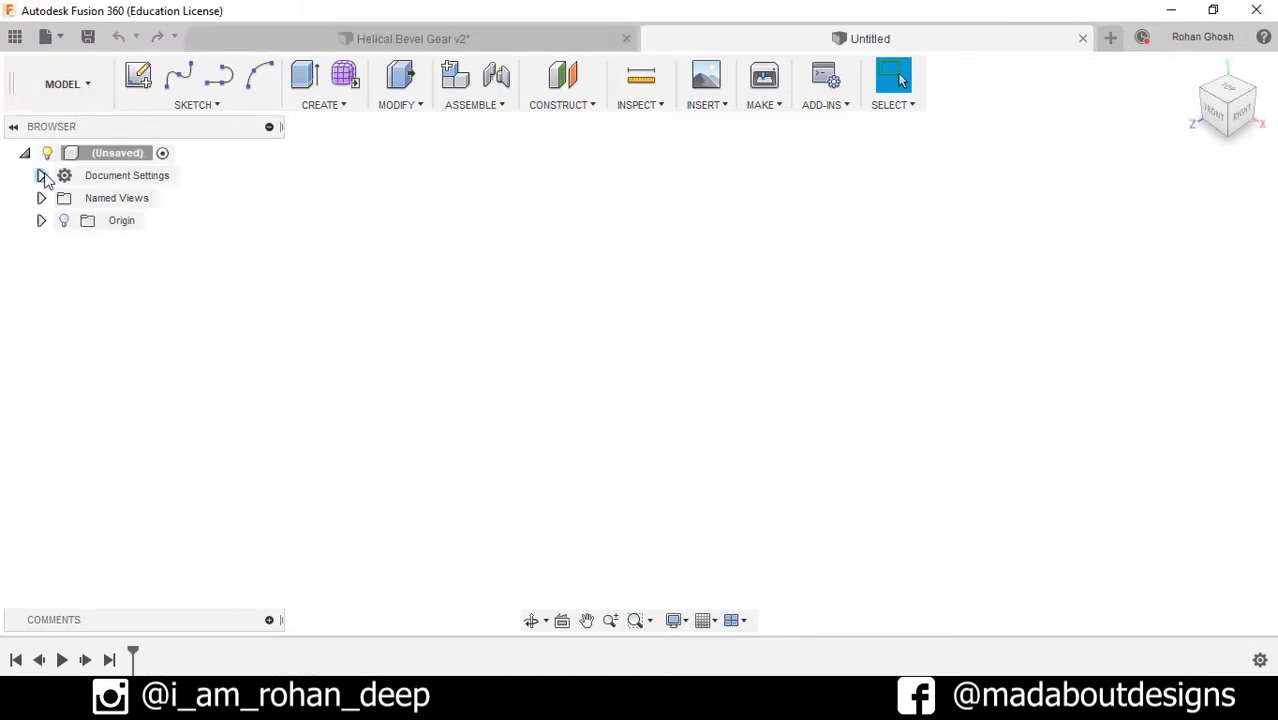
{"action": "left_click", "coordinate": [41, 176]}
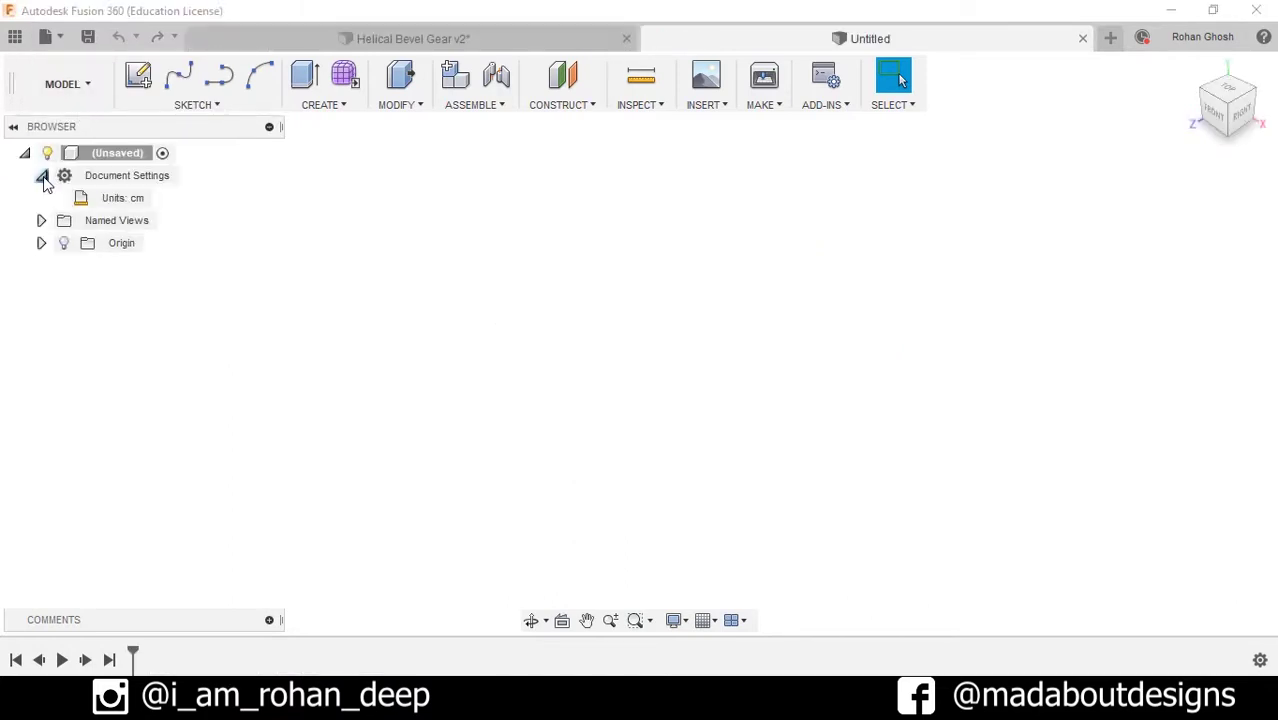
{"action": "left_click", "coordinate": [162, 199]}
{"action": "left_click", "coordinate": [1158, 252]}
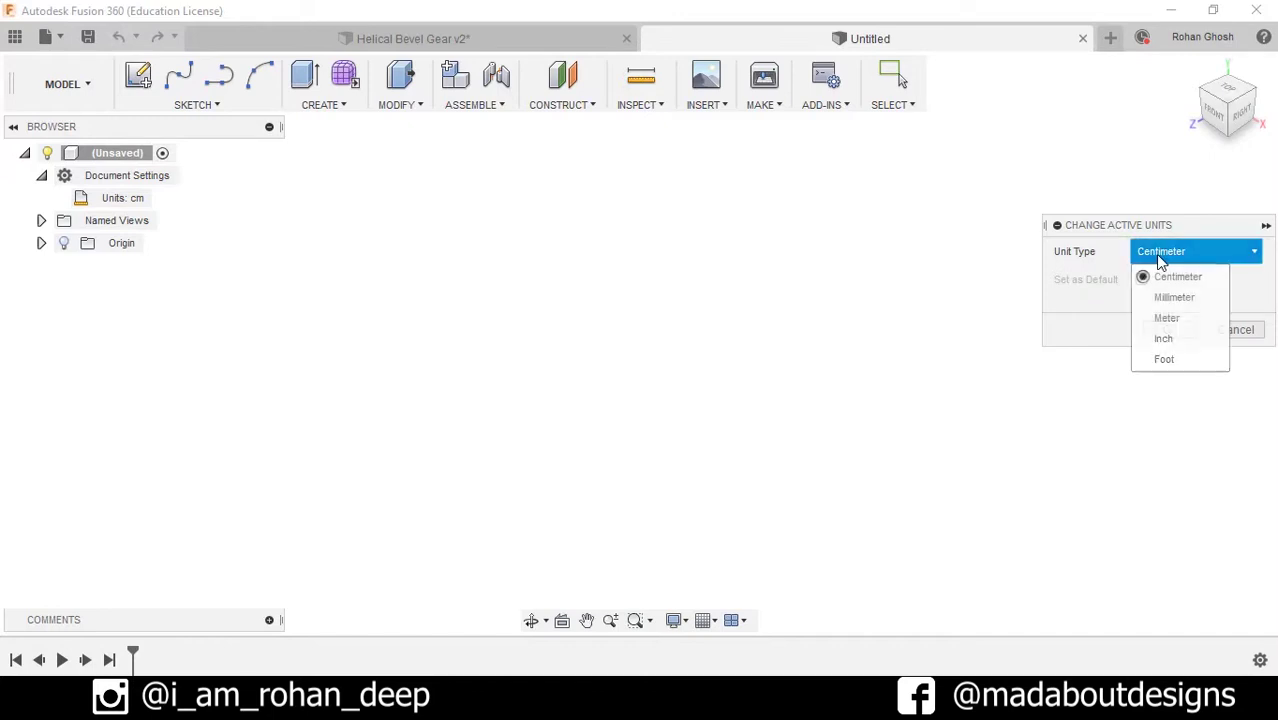
{"action": "left_click", "coordinate": [1170, 295]}
{"action": "left_click", "coordinate": [1168, 330]}
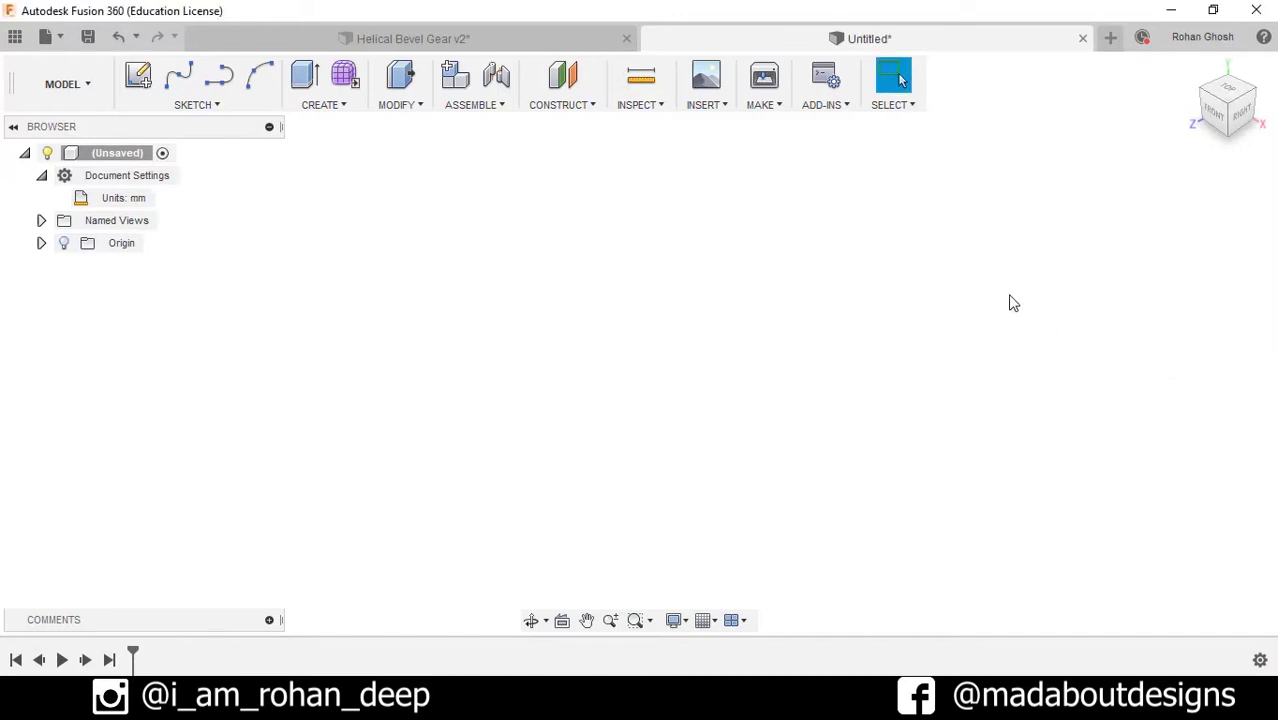
{"action": "left_click", "coordinate": [139, 78]}
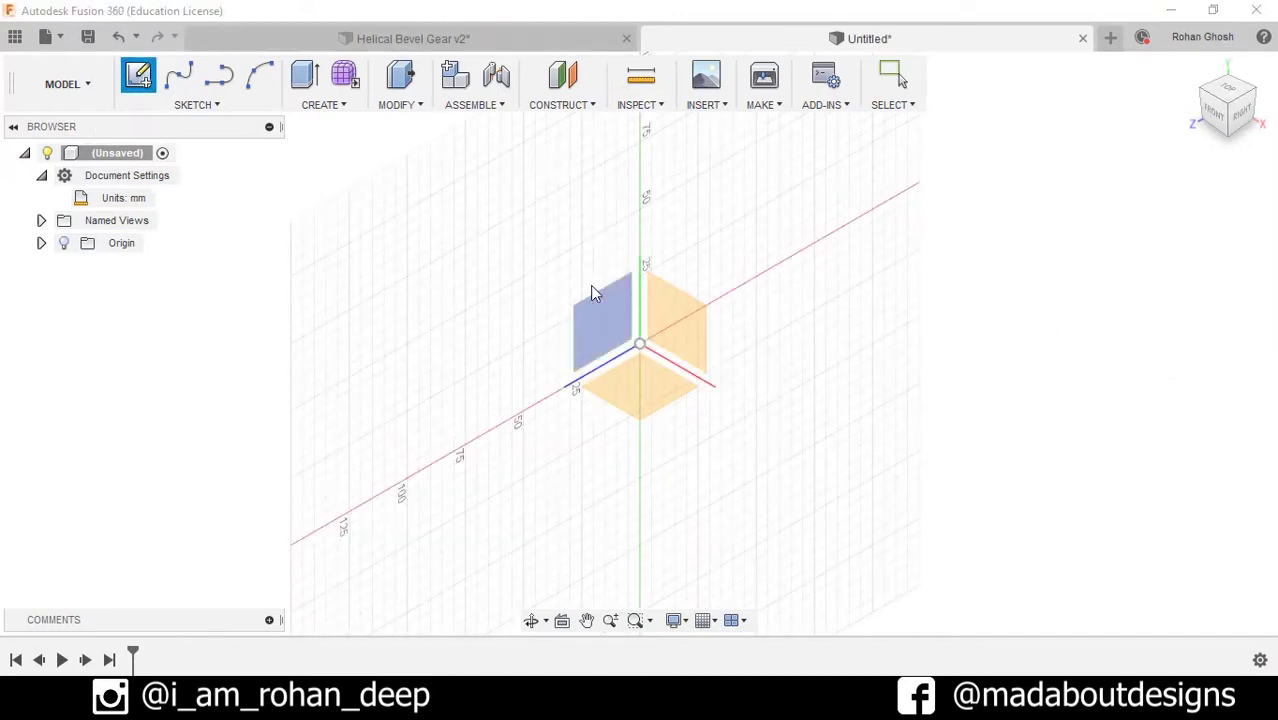
Step: Draw a 45 by 160 mm two-point rectangle from the origin on the YZ plane
{"action": "left_click", "coordinate": [600, 317]}
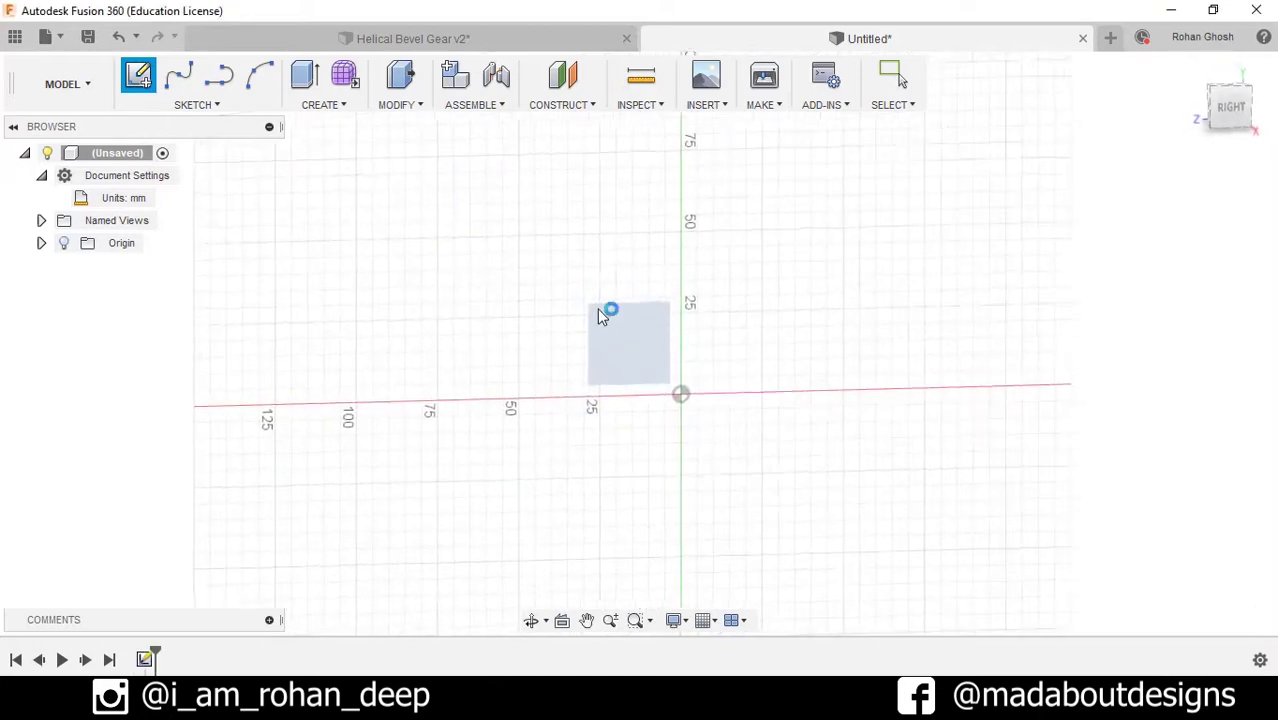
{"action": "left_click", "coordinate": [196, 104]}
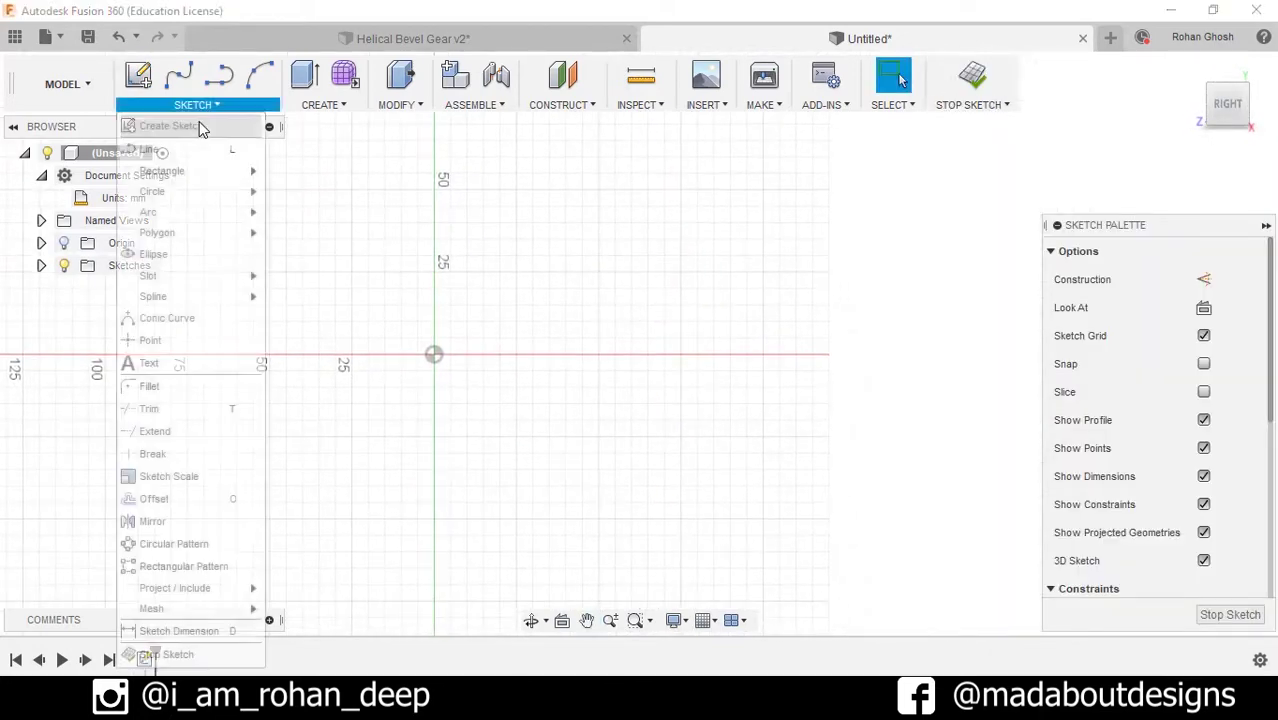
{"action": "mouse_move", "coordinate": [193, 172]}
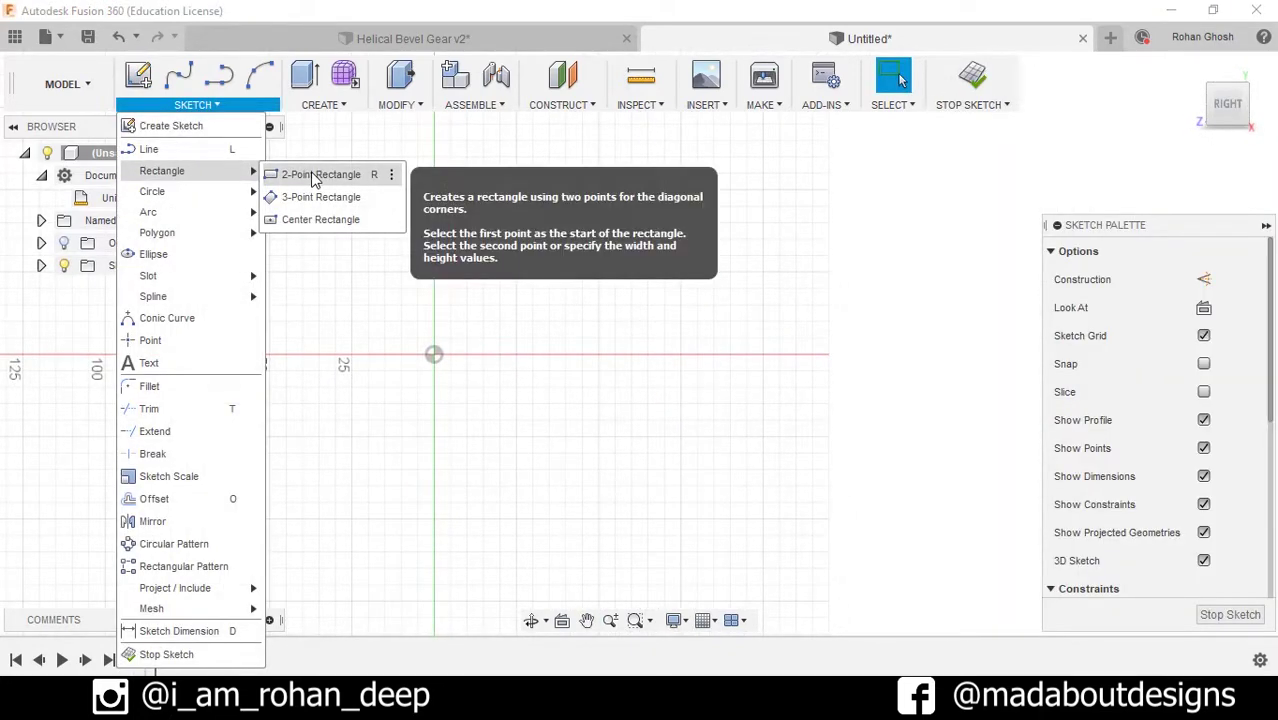
{"action": "left_click", "coordinate": [315, 172]}
{"action": "left_click", "coordinate": [434, 354]}
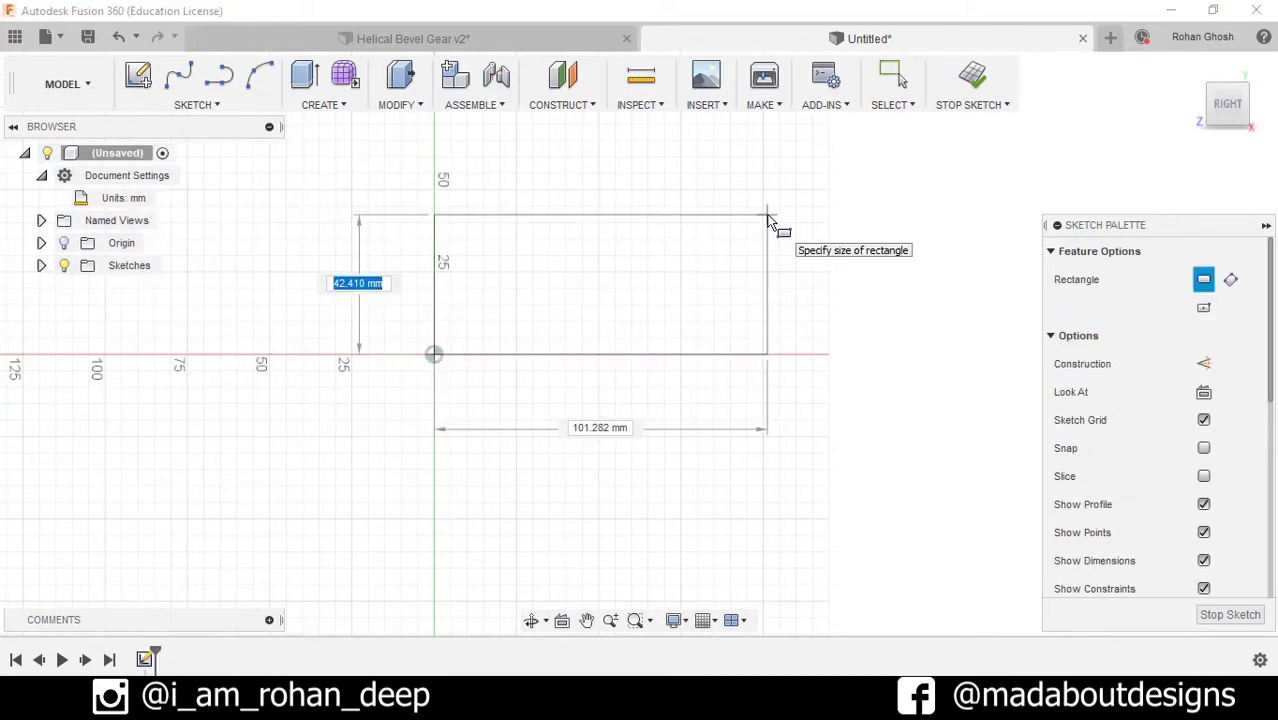
{"action": "type", "text": "45"}
{"action": "key", "text": "Tab"}
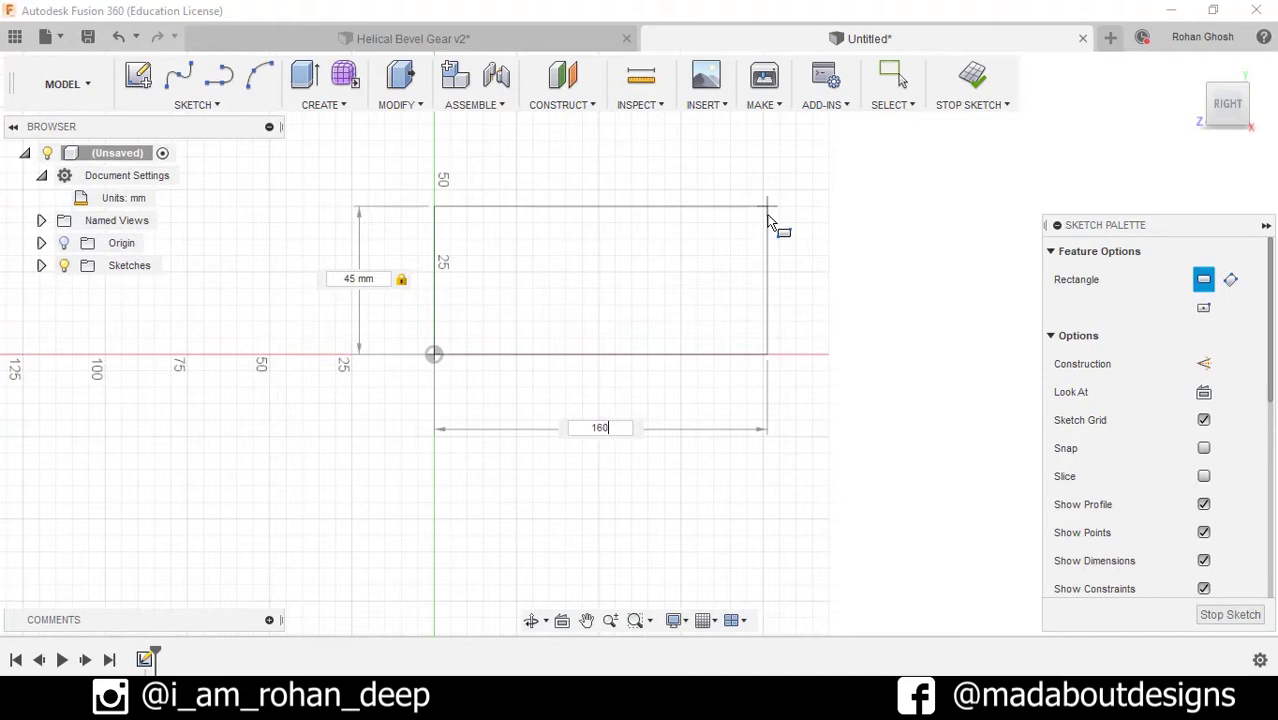
{"action": "type", "text": "160"}
{"action": "key", "text": "Tab"}
{"action": "key", "text": "Return"}
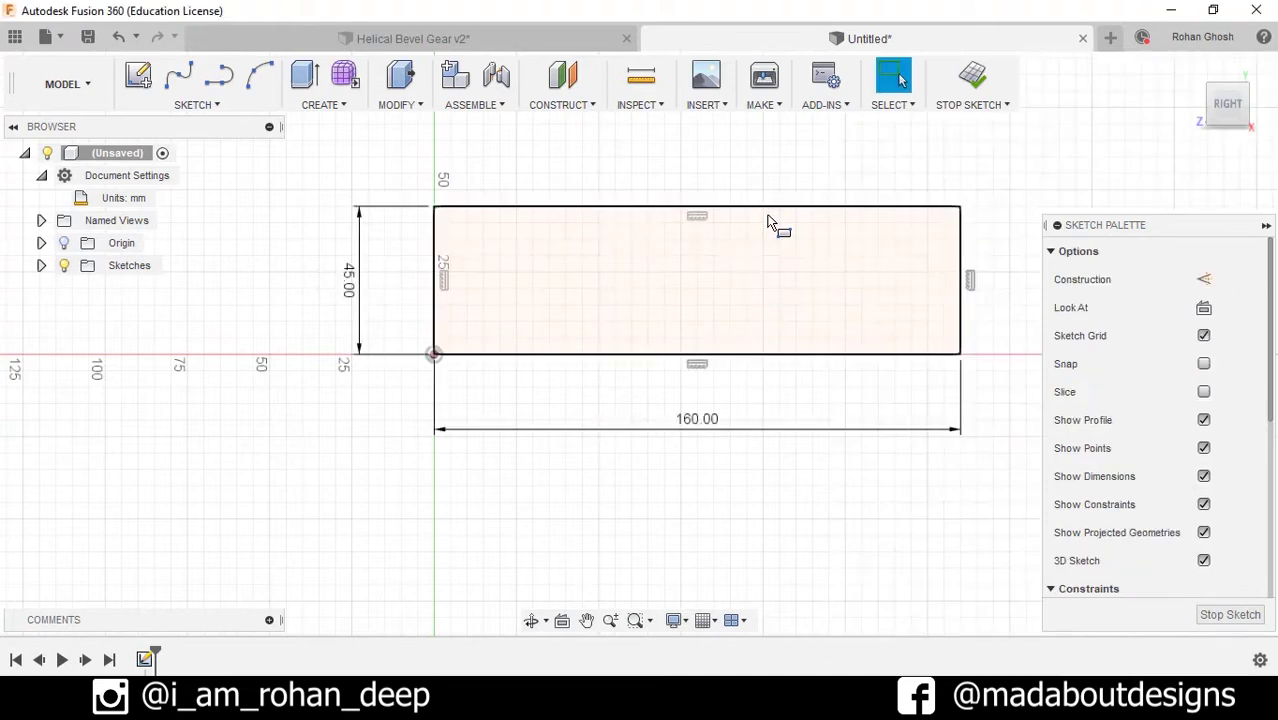
Step: Start the stepped line at the rectangle's top-left corner with its first two drops
{"action": "middle_click_drag", "start_coordinate": [759, 205], "coordinate": [587, 265]}
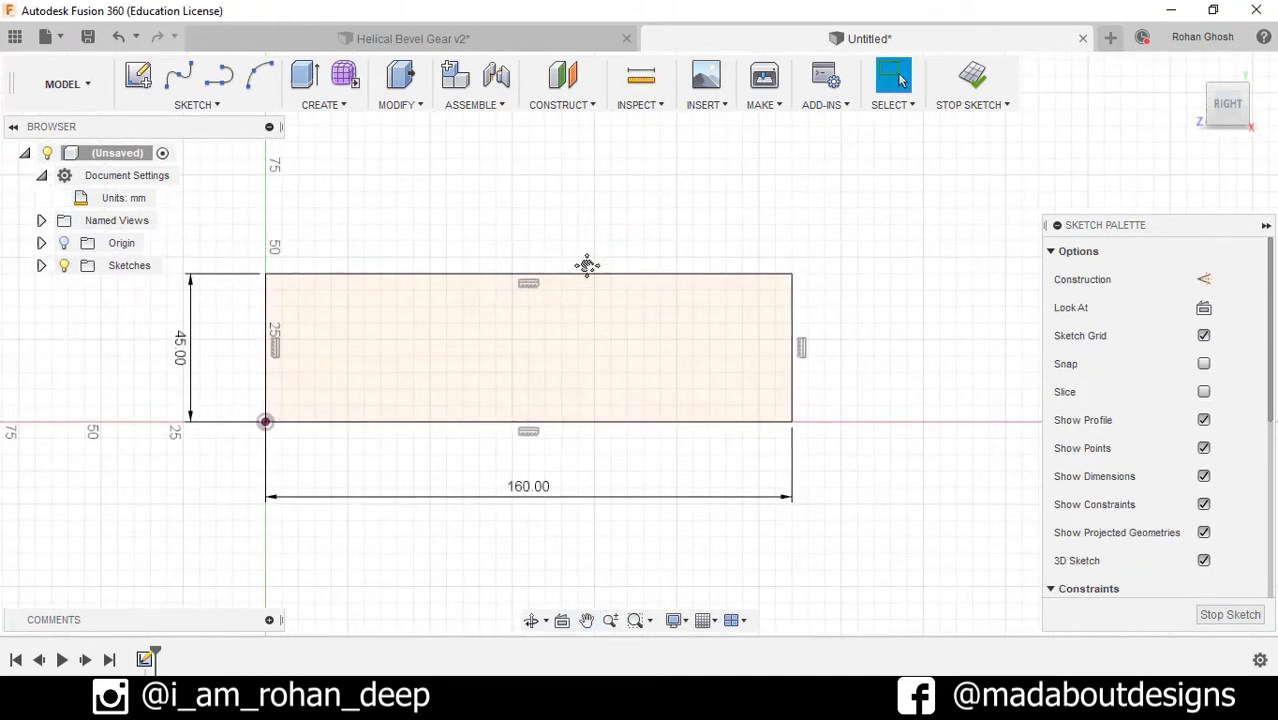
{"action": "left_click", "coordinate": [219, 77]}
{"action": "scroll", "coordinate": [290, 280], "scroll_direction": "up", "scroll_amount": 3}
{"action": "left_click", "coordinate": [283, 266]}
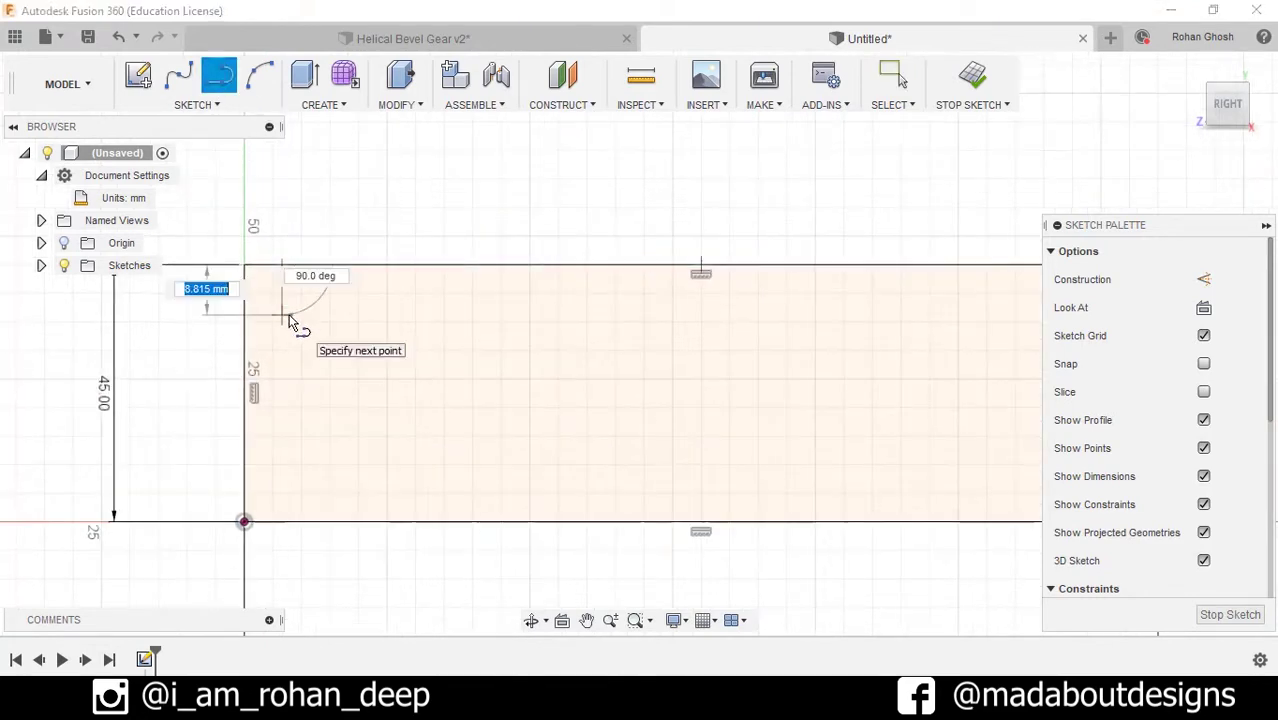
{"action": "left_click", "coordinate": [283, 315]}
{"action": "left_click", "coordinate": [614, 315]}
{"action": "left_click", "coordinate": [614, 345]}
Step: Continue the stepped line through two more steps to the rectangle's right edge
{"action": "middle_click_drag", "start_coordinate": [884, 357], "coordinate": [732, 319]}
{"action": "left_click", "coordinate": [718, 307]}
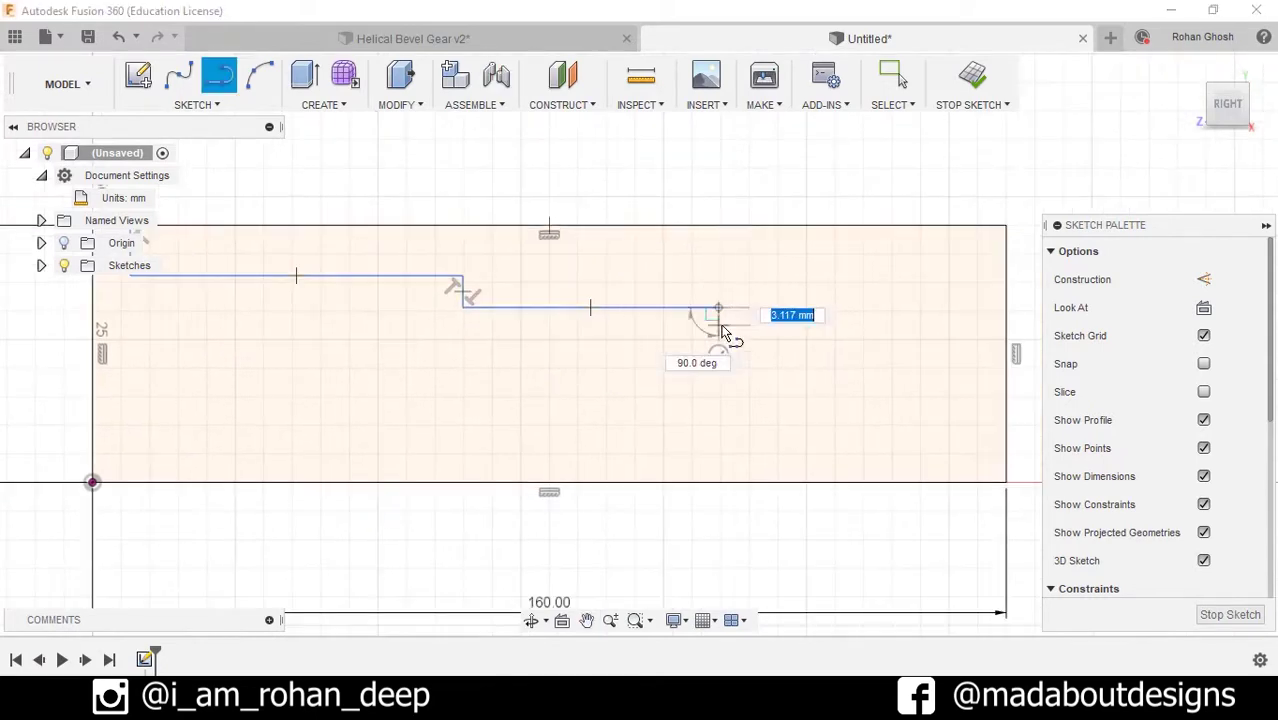
{"action": "left_click", "coordinate": [718, 323]}
{"action": "left_click", "coordinate": [888, 325]}
{"action": "left_click", "coordinate": [888, 343]}
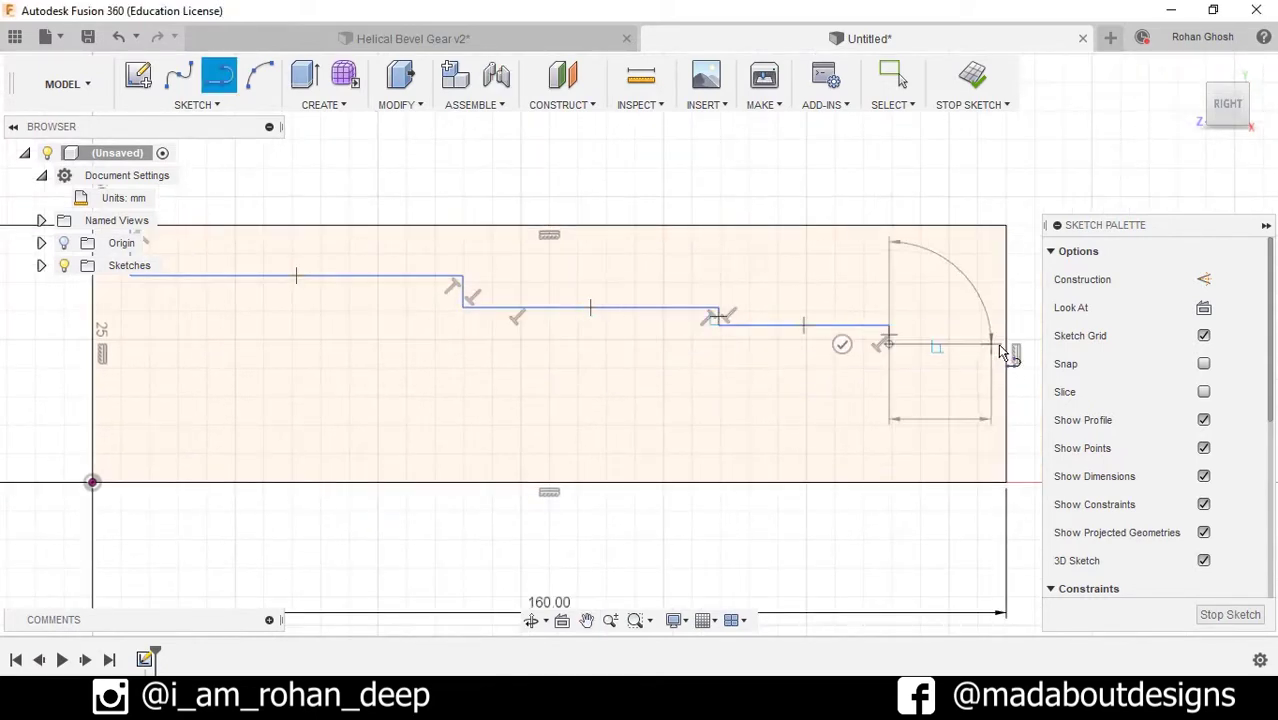
{"action": "double_click", "coordinate": [1005, 344]}
{"action": "key", "text": "Escape"}
{"action": "key", "text": "F6"}
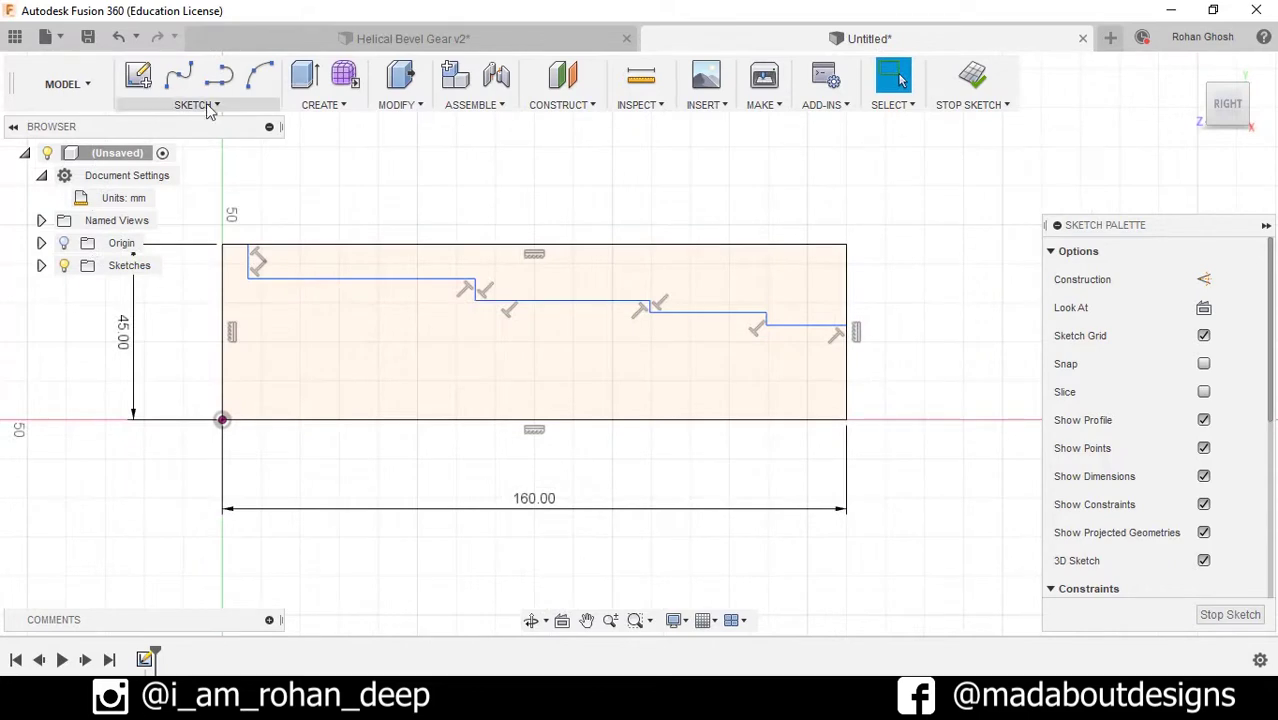
Step: Dimension the first two vertical steps at 5 mm and 1 mm
{"action": "left_click", "coordinate": [205, 105]}
{"action": "left_click", "coordinate": [179, 631]}
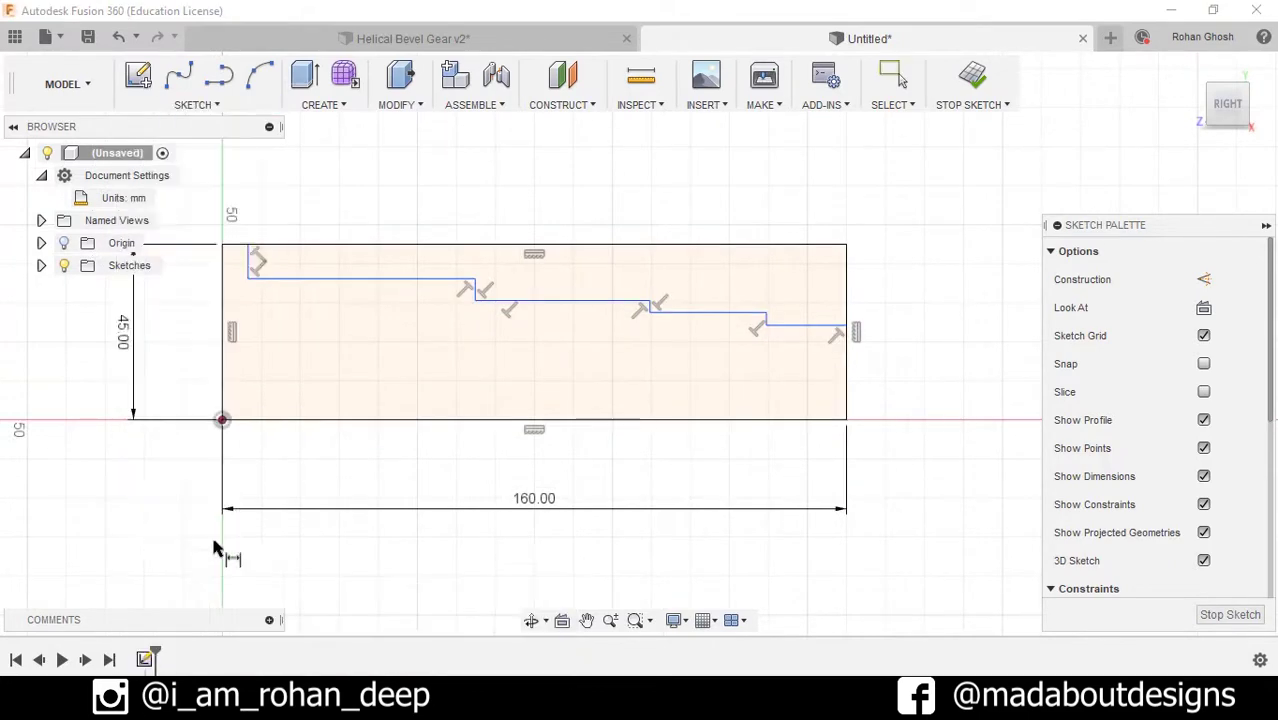
{"action": "scroll", "coordinate": [234, 285], "scroll_direction": "up", "scroll_amount": 2}
{"action": "middle_click_drag", "start_coordinate": [373, 343], "coordinate": [441, 362]}
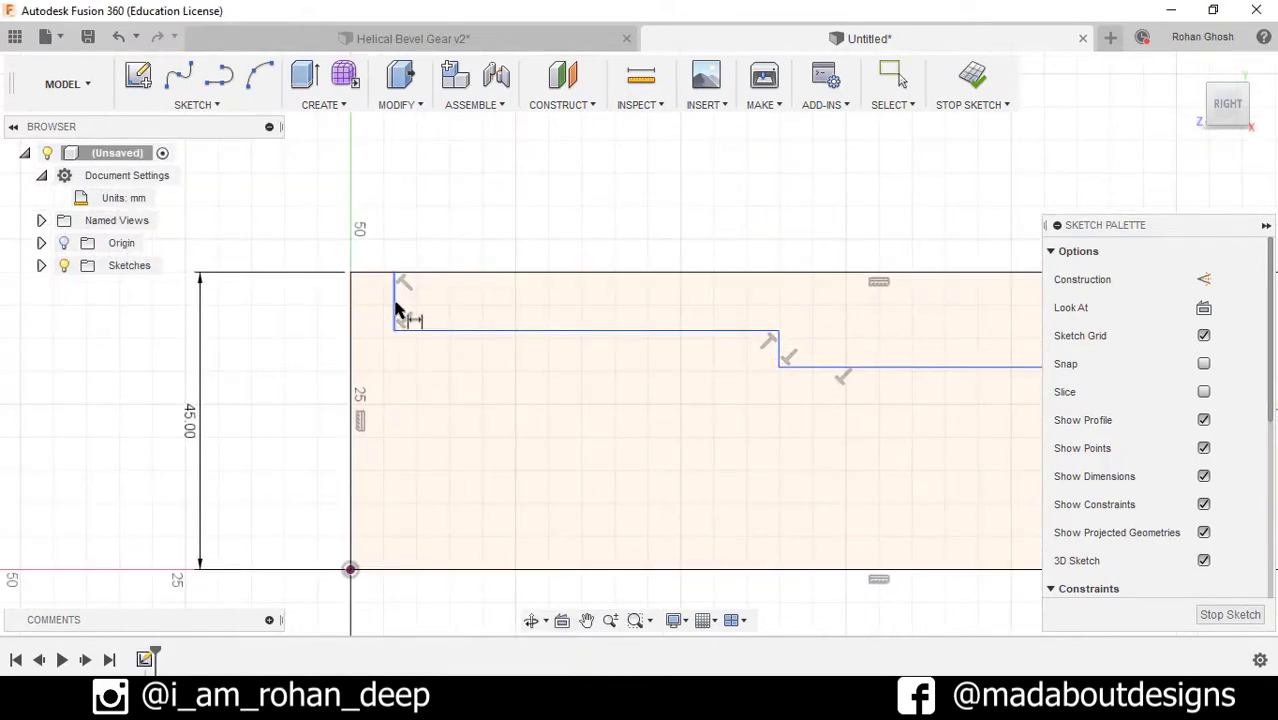
{"action": "left_click", "coordinate": [270, 310]}
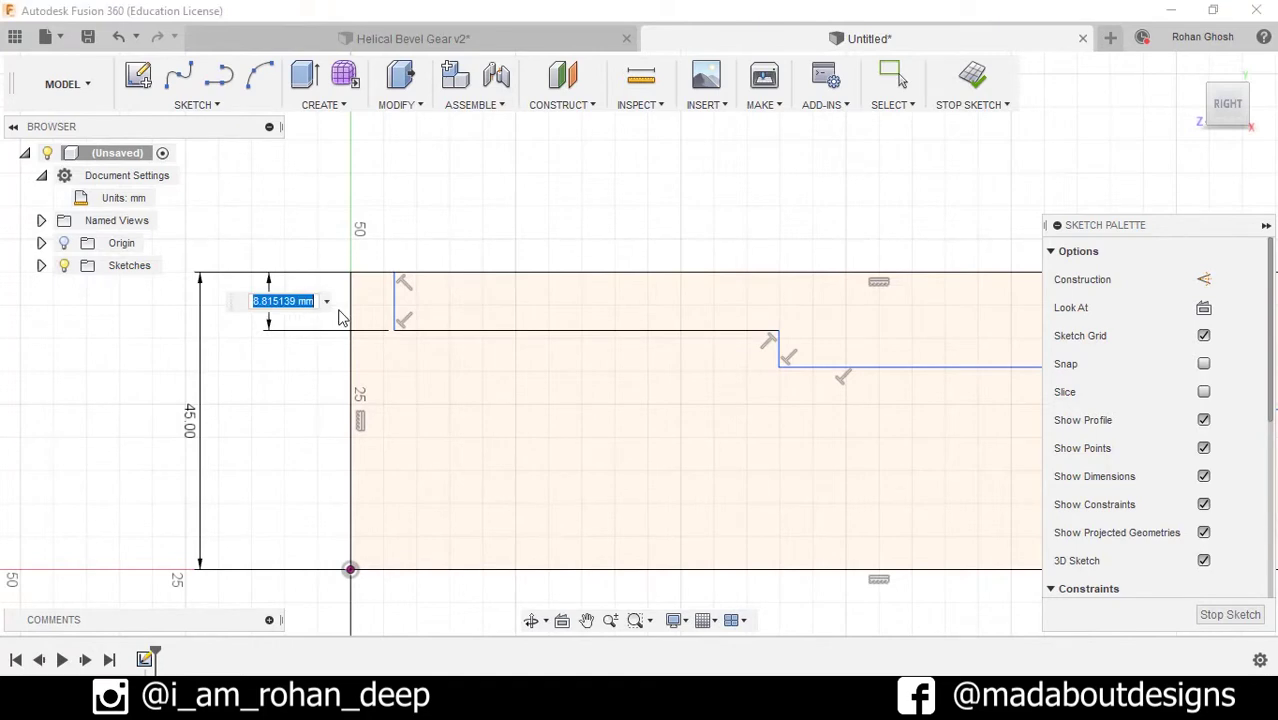
{"action": "type", "text": "5"}
{"action": "key", "text": "Return"}
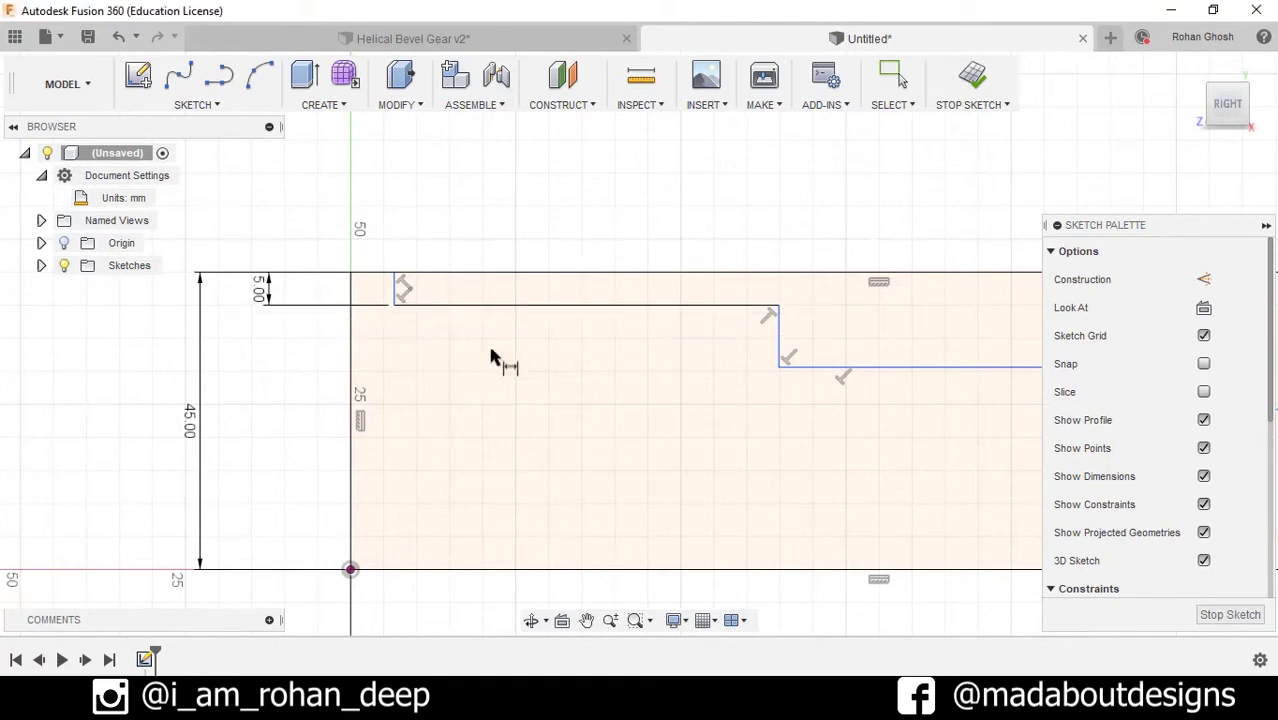
{"action": "left_click", "coordinate": [684, 343]}
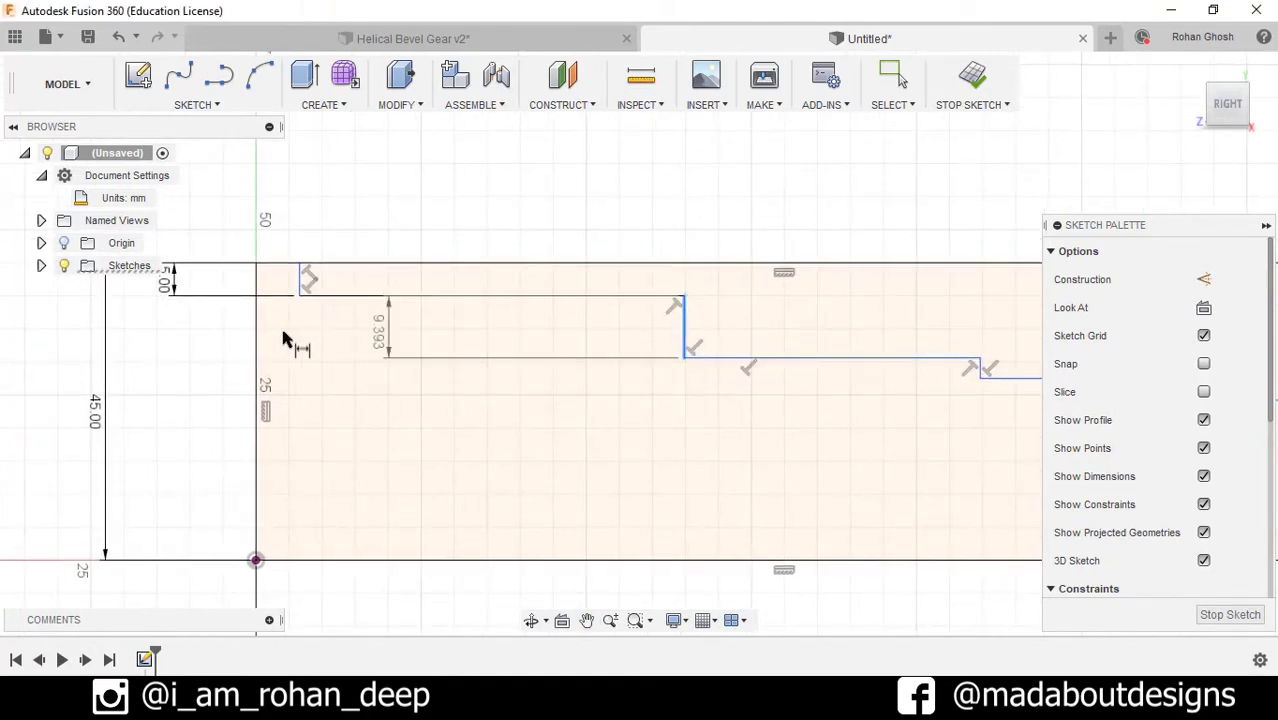
{"action": "left_click", "coordinate": [233, 347]}
{"action": "type", "text": "1"}
{"action": "key", "text": "Return"}
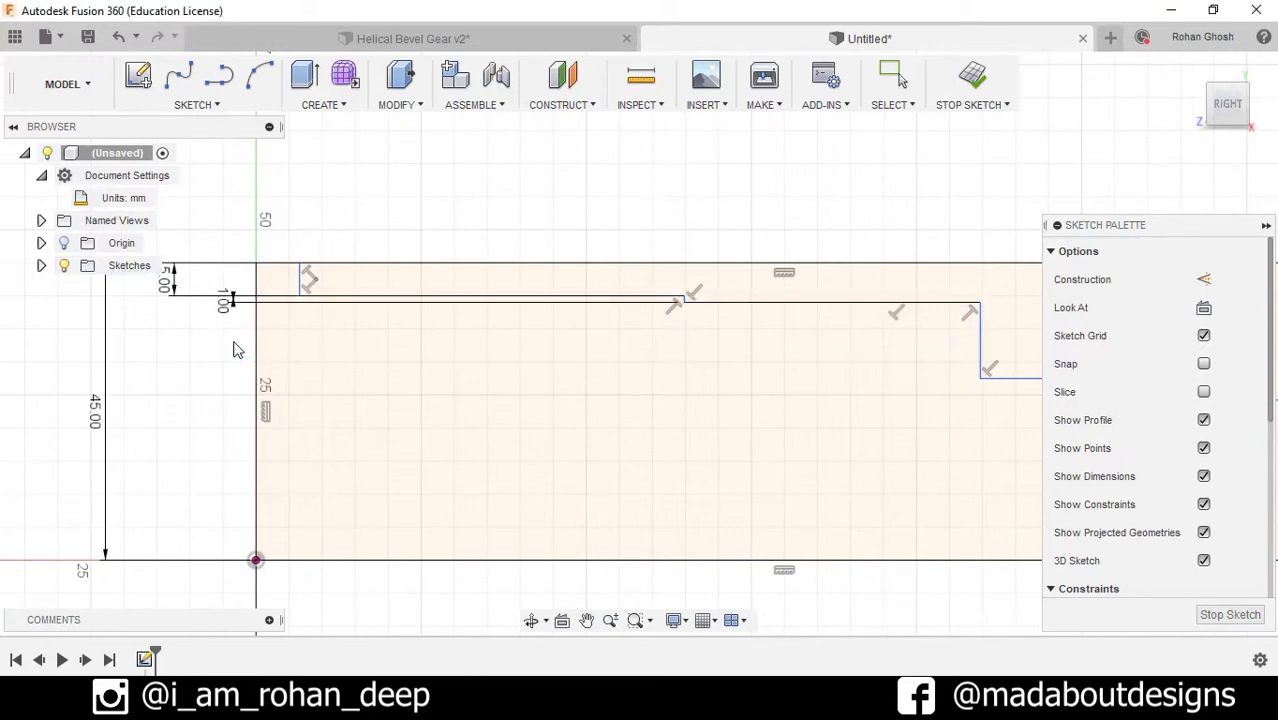
Step: Dimension the remaining vertical steps at 2 mm and 5 mm
{"action": "left_click", "coordinate": [985, 360]}
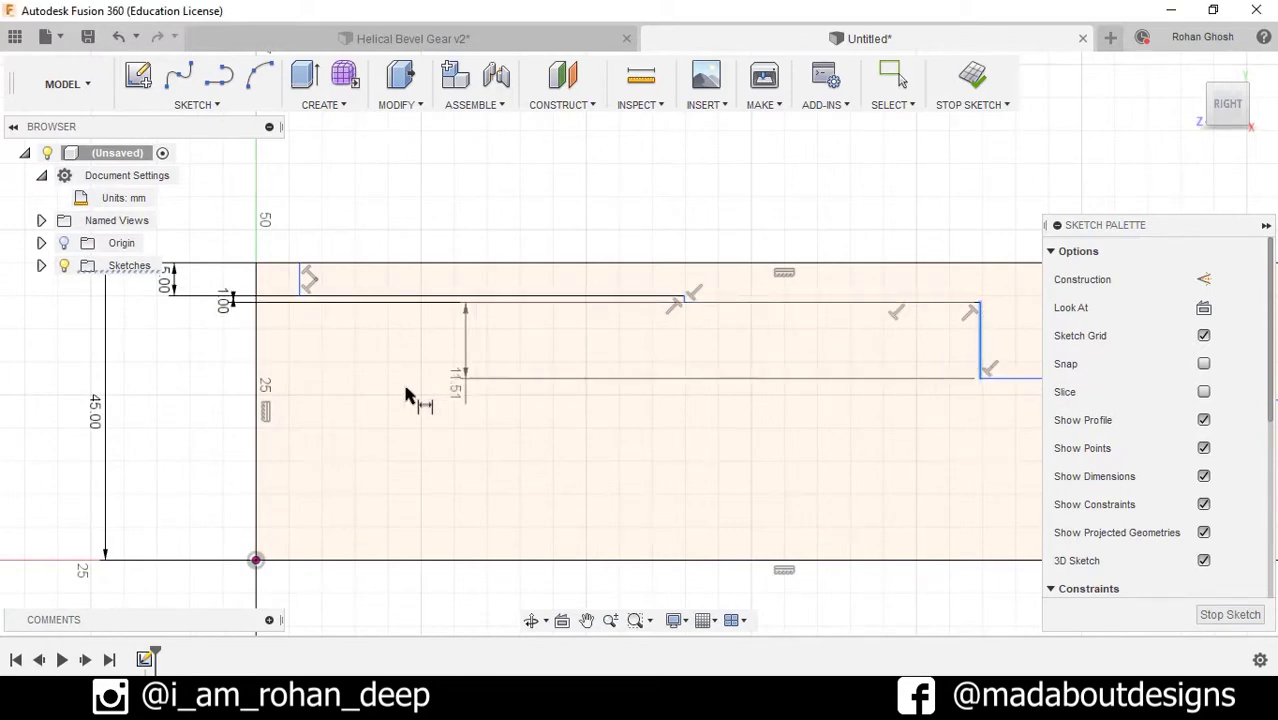
{"action": "left_click", "coordinate": [222, 373]}
{"action": "type", "text": "2"}
{"action": "key", "text": "Return"}
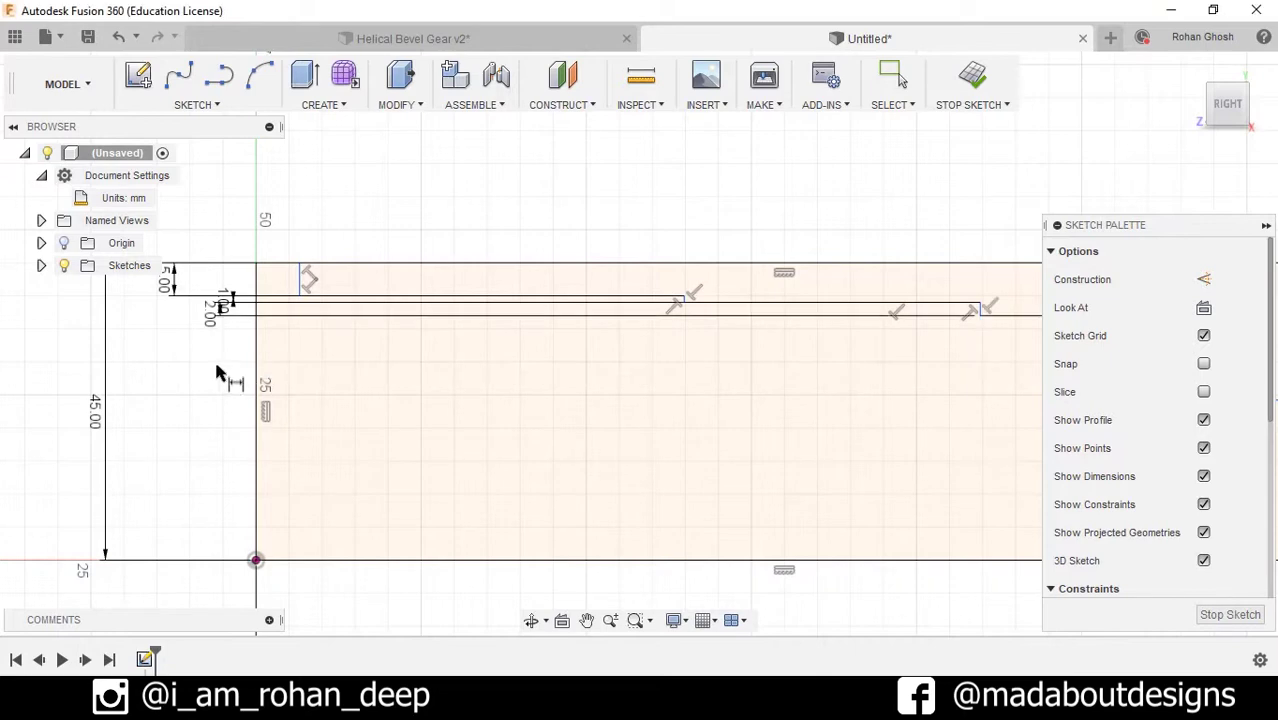
{"action": "middle_click_drag", "start_coordinate": [463, 354], "coordinate": [141, 356]}
{"action": "left_click", "coordinate": [860, 375]}
{"action": "mouse_move", "coordinate": [860, 375]}
{"action": "middle_mouse_down"}
{"action": "mouse_move", "coordinate": [742, 365]}
{"action": "mouse_move", "coordinate": [936, 322]}
{"action": "middle_mouse_up"}
{"action": "middle_click_drag", "start_coordinate": [120, 297], "coordinate": [243, 357]}
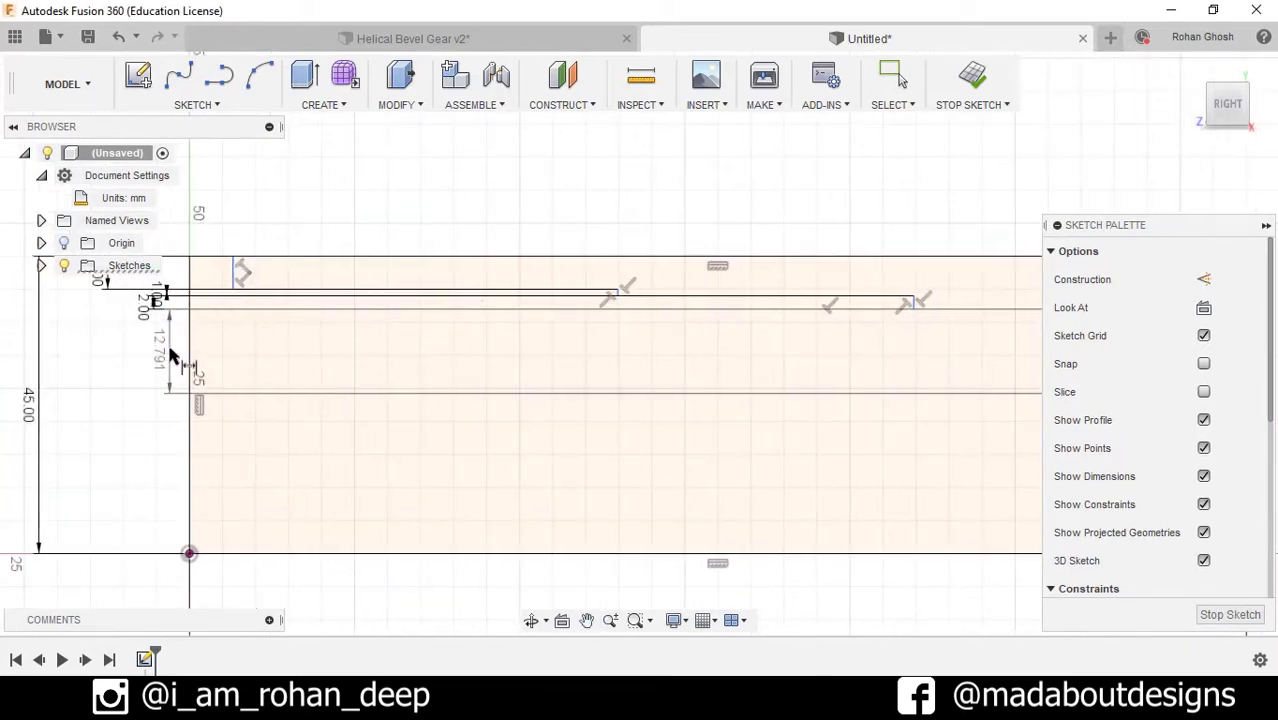
{"action": "left_click", "coordinate": [171, 357]}
{"action": "type", "text": "5"}
{"action": "key", "text": "Return"}
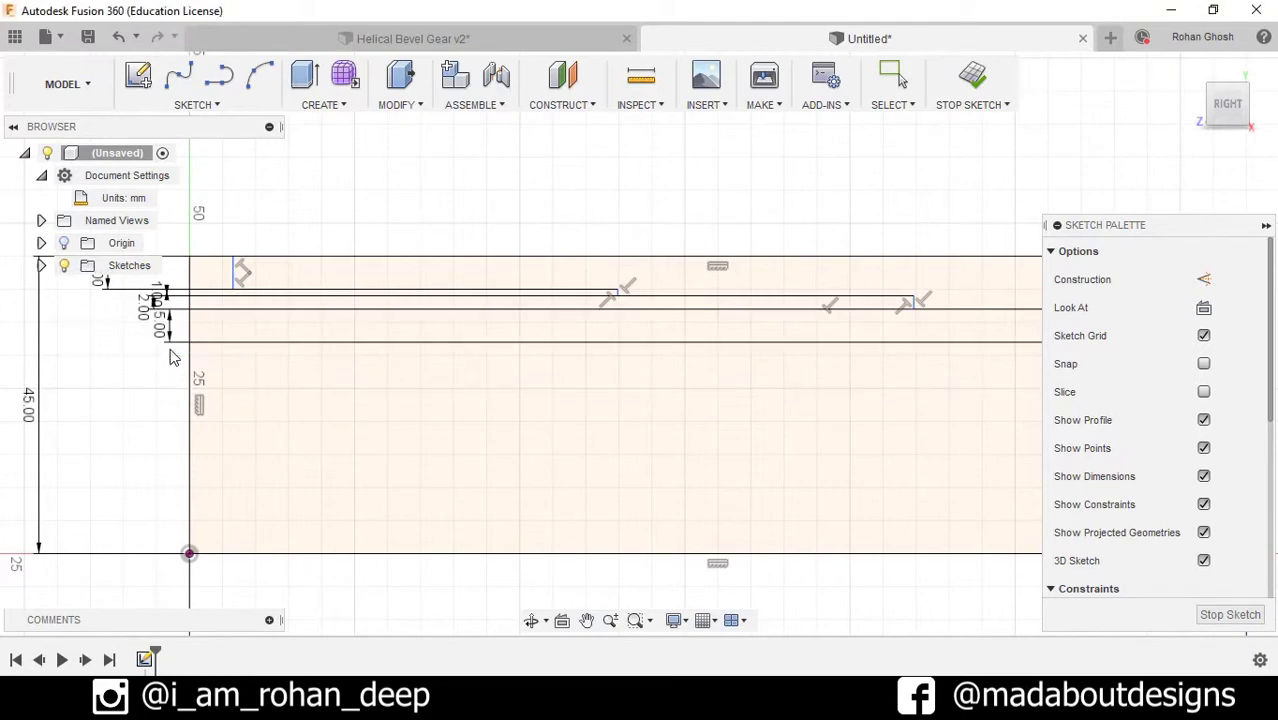
{"action": "scroll", "coordinate": [385, 368], "scroll_direction": "down", "scroll_amount": 2}
Step: Dimension the first two horizontal step lengths at 5 mm and 40 mm
{"action": "scroll", "coordinate": [254, 283], "scroll_direction": "up", "scroll_amount": 2}
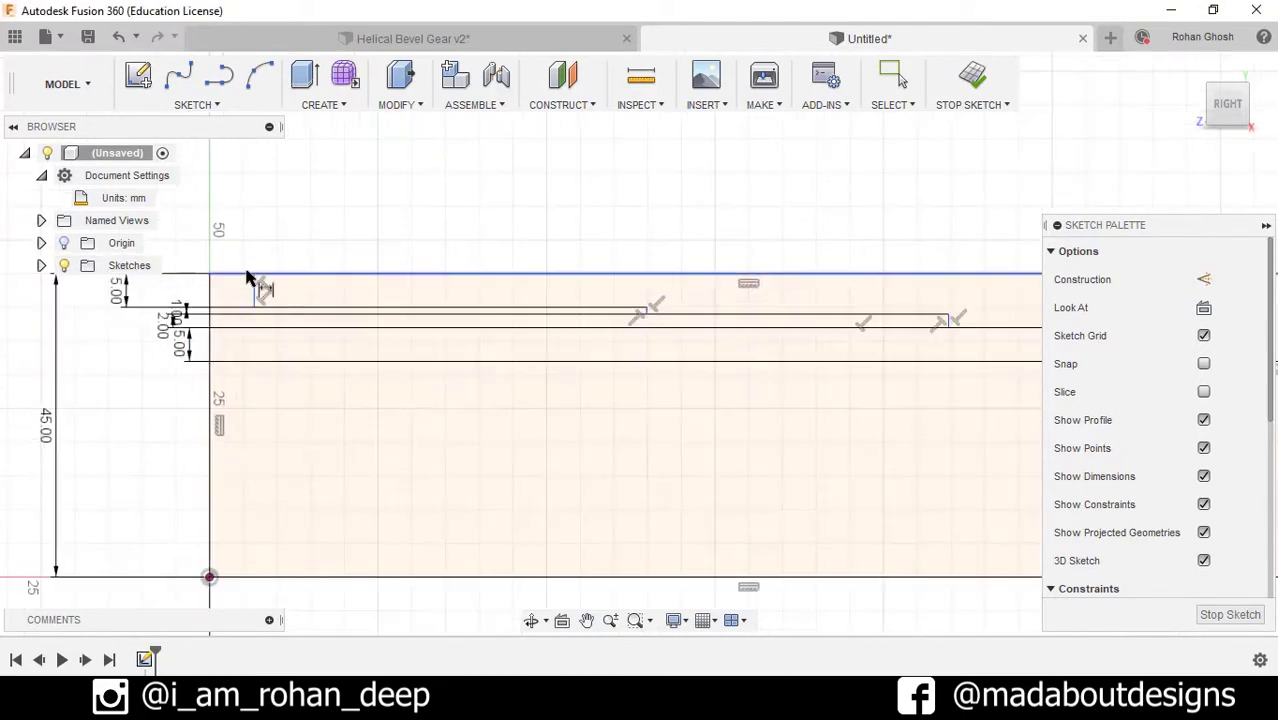
{"action": "left_click", "coordinate": [254, 276]}
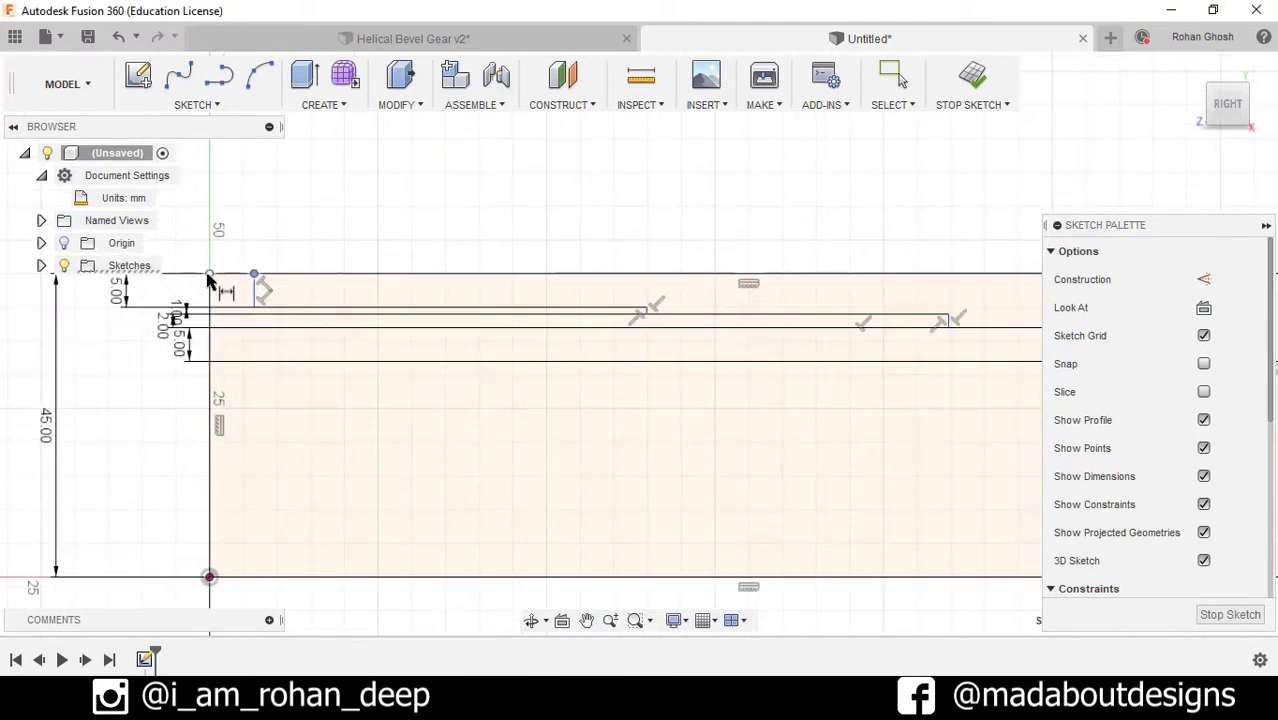
{"action": "left_click", "coordinate": [235, 225]}
{"action": "type", "text": "5"}
{"action": "key", "text": "Return"}
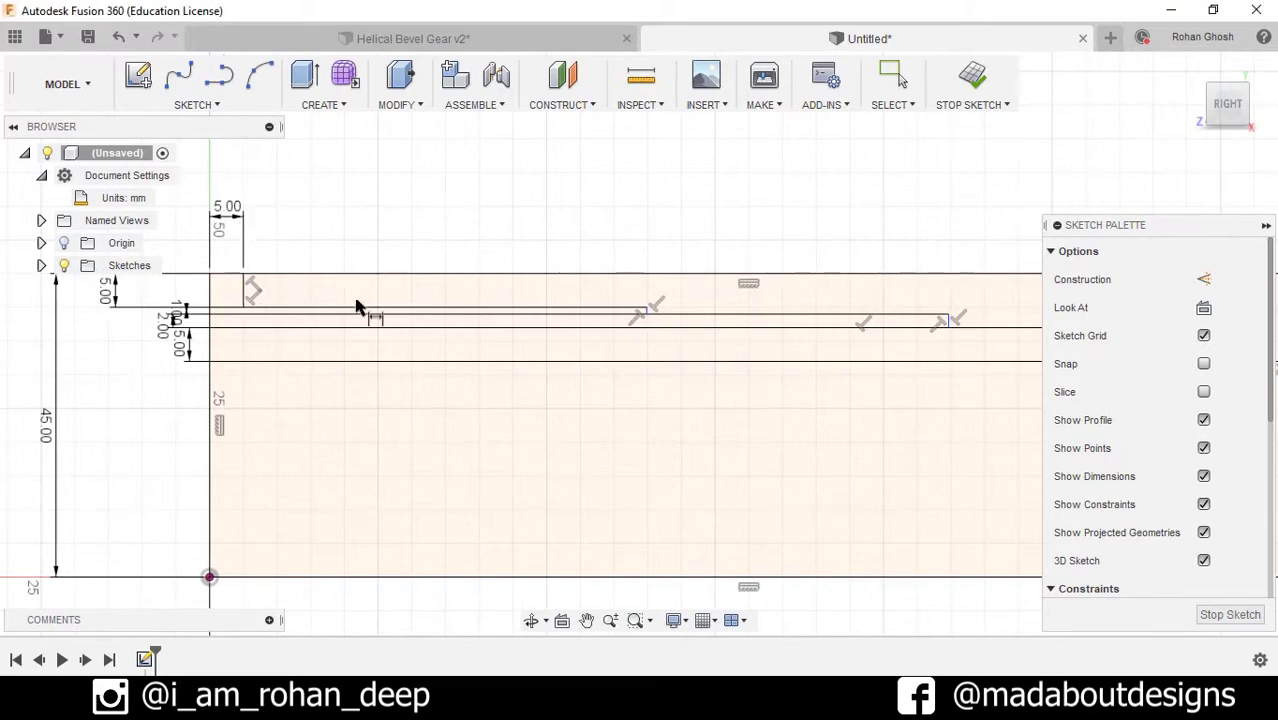
{"action": "left_click", "coordinate": [360, 309]}
{"action": "left_click", "coordinate": [383, 222]}
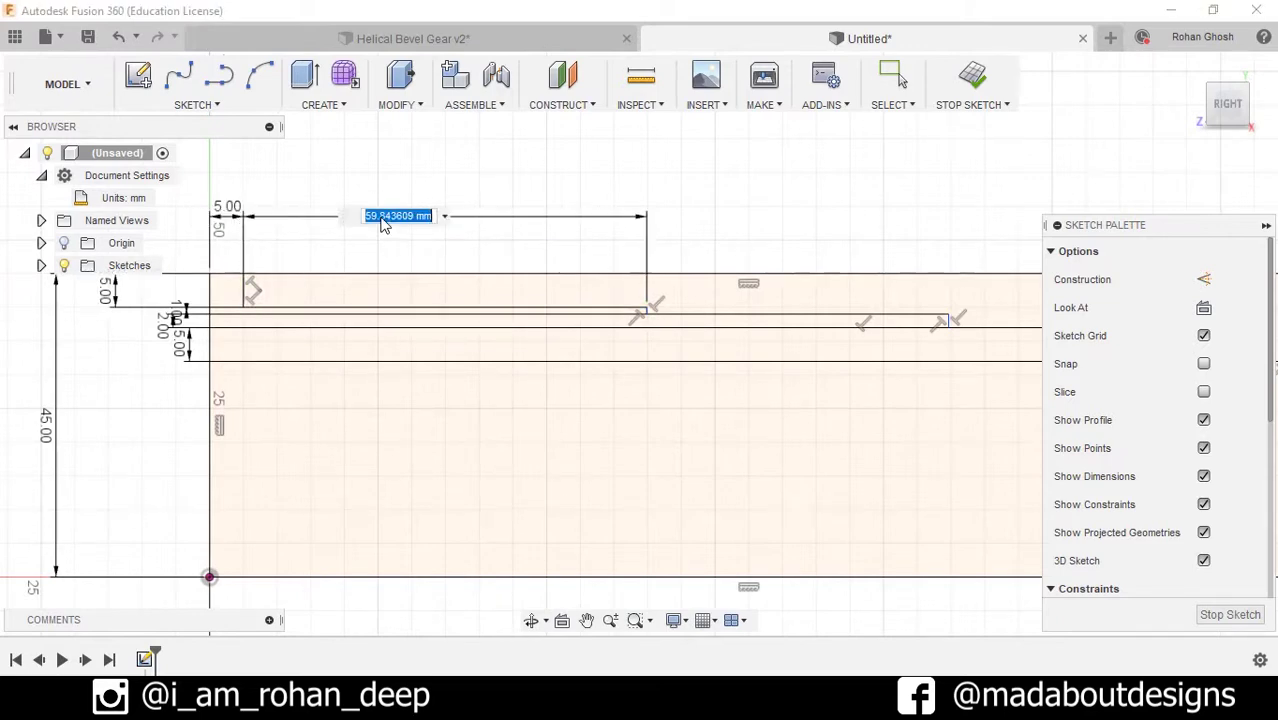
{"action": "key", "text": "Return"}
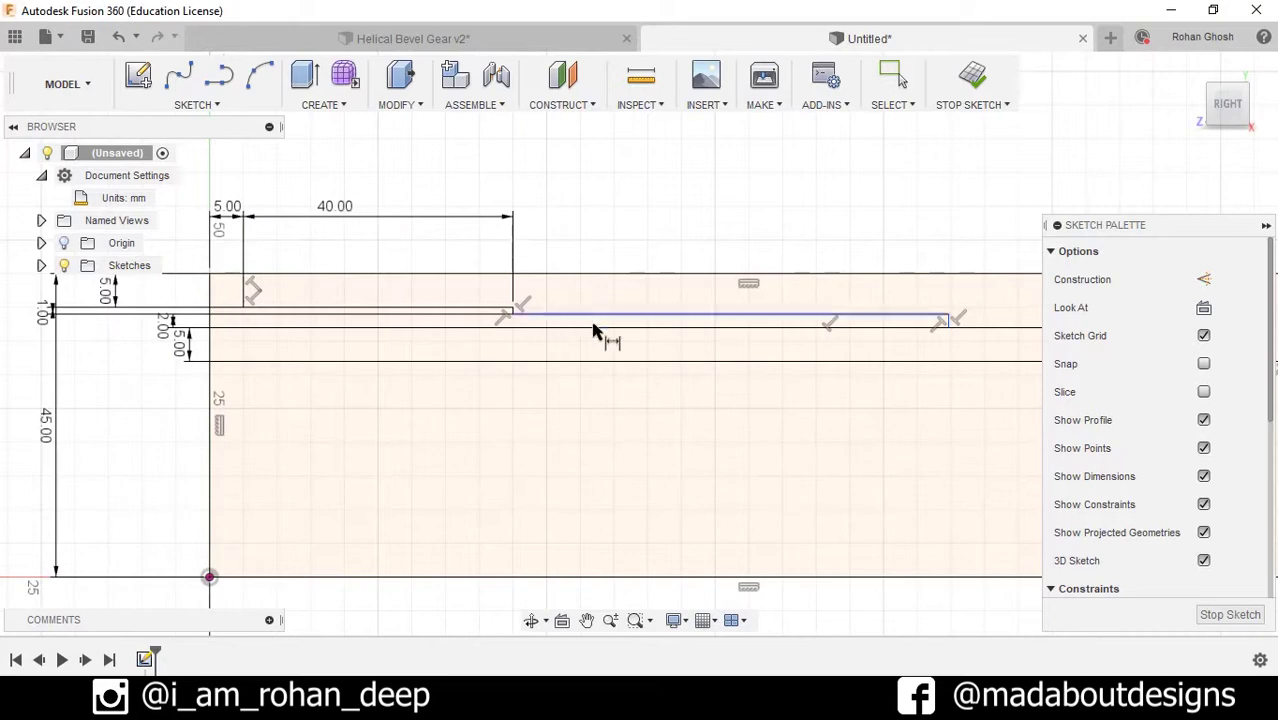
Step: Dimension the next step lengths at 25 mm and 35 mm
{"action": "middle_click_drag", "start_coordinate": [593, 334], "coordinate": [505, 297]}
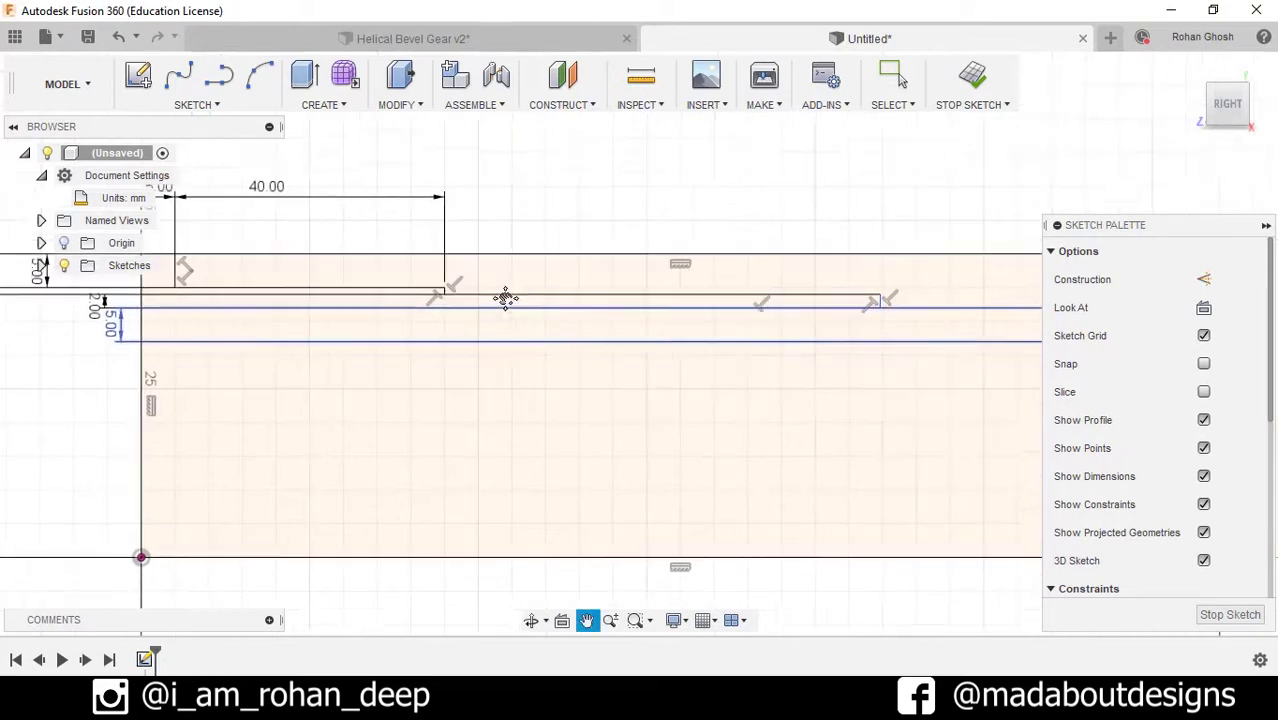
{"action": "left_click", "coordinate": [628, 298]}
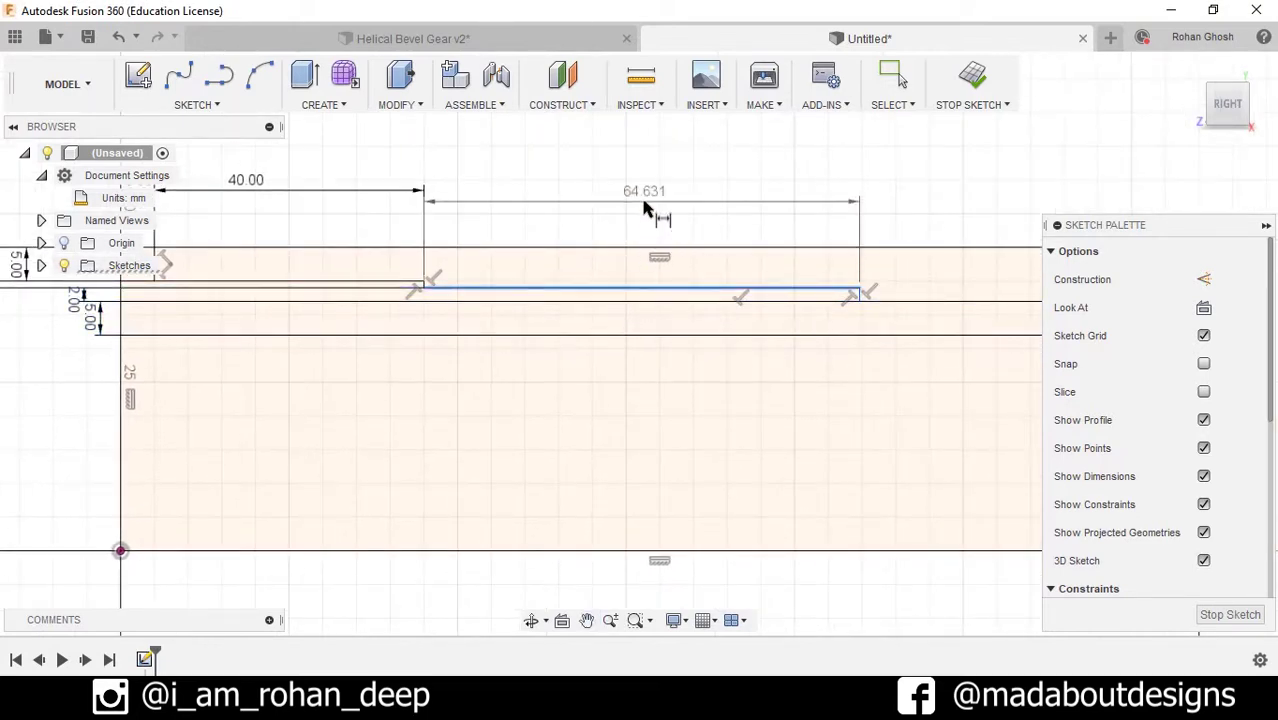
{"action": "left_click", "coordinate": [650, 205]}
{"action": "type", "text": "25"}
{"action": "key", "text": "Return"}
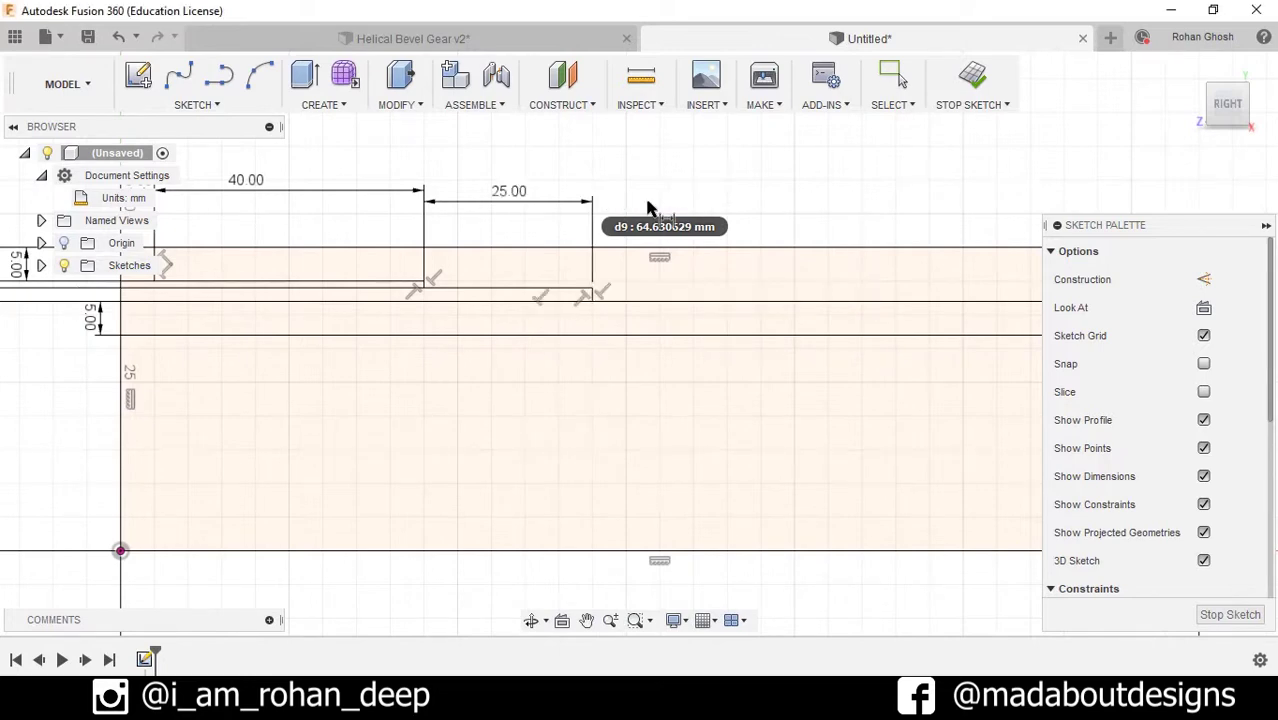
{"action": "scroll", "coordinate": [651, 211], "scroll_direction": "down", "scroll_amount": 2}
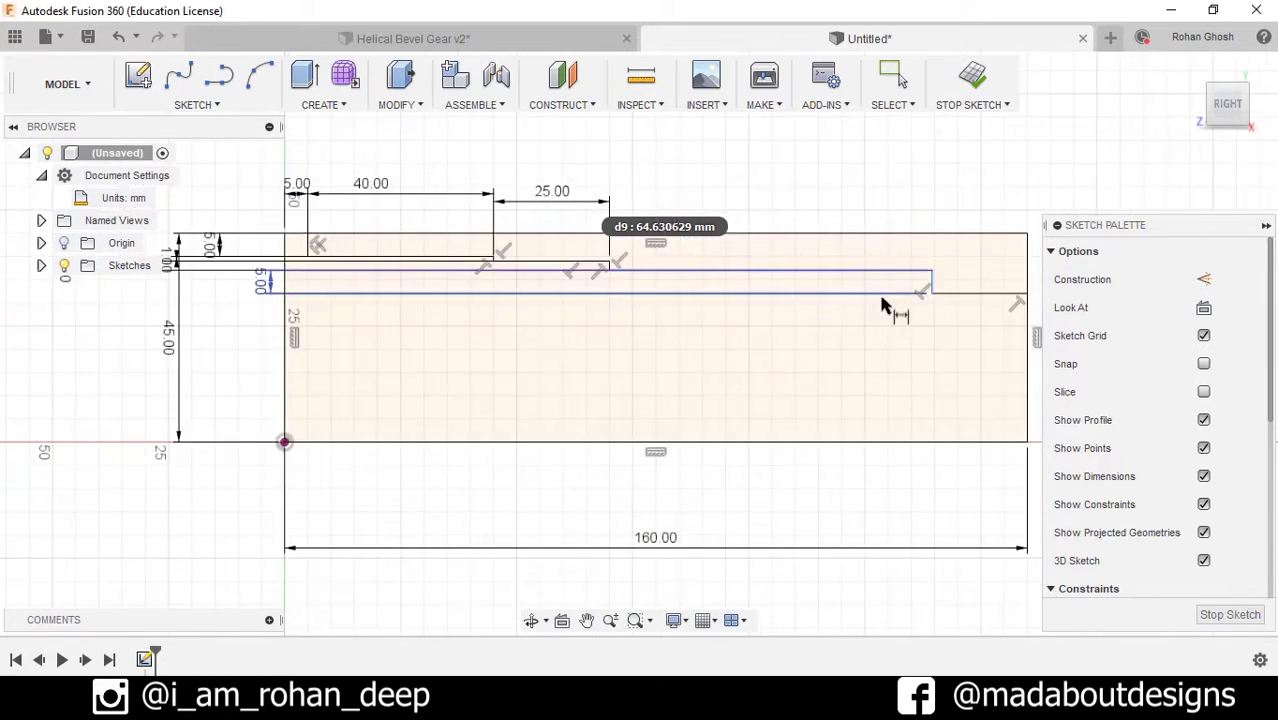
{"action": "left_click", "coordinate": [973, 298]}
{"action": "left_click", "coordinate": [955, 354]}
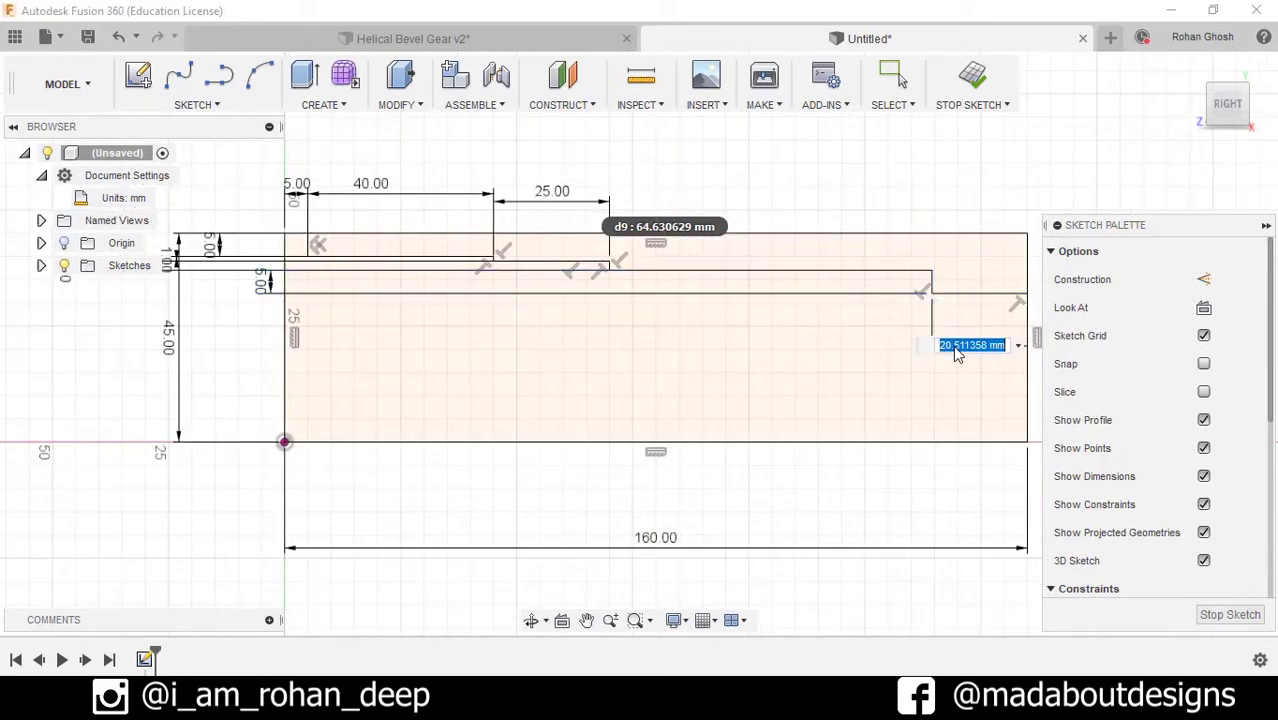
{"action": "type", "text": "35"}
{"action": "key", "text": "Return"}
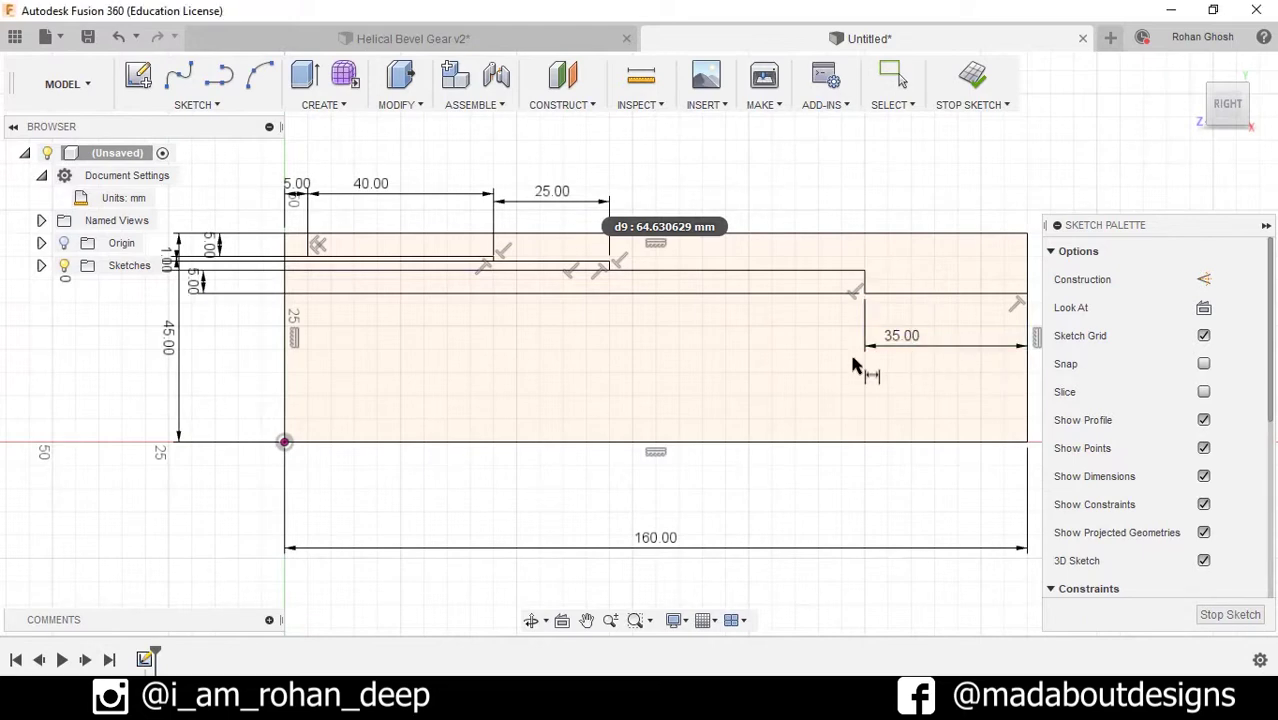
{"action": "middle_click_drag", "start_coordinate": [856, 362], "coordinate": [675, 393]}
{"action": "scroll", "coordinate": [719, 322], "scroll_direction": "up", "scroll_amount": 3}
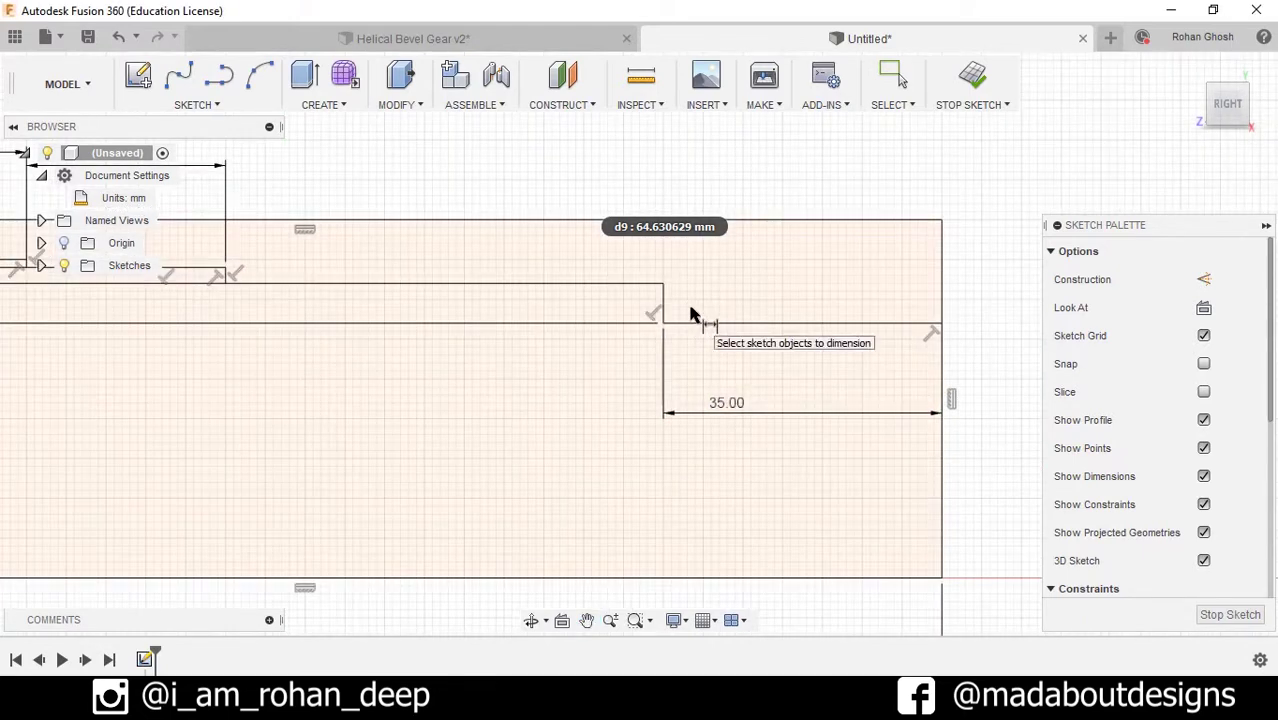
{"action": "scroll", "coordinate": [698, 313], "scroll_direction": "down", "scroll_amount": 3}
{"action": "middle_click_drag", "start_coordinate": [699, 308], "coordinate": [815, 359]}
{"action": "left_click", "coordinate": [211, 105]}
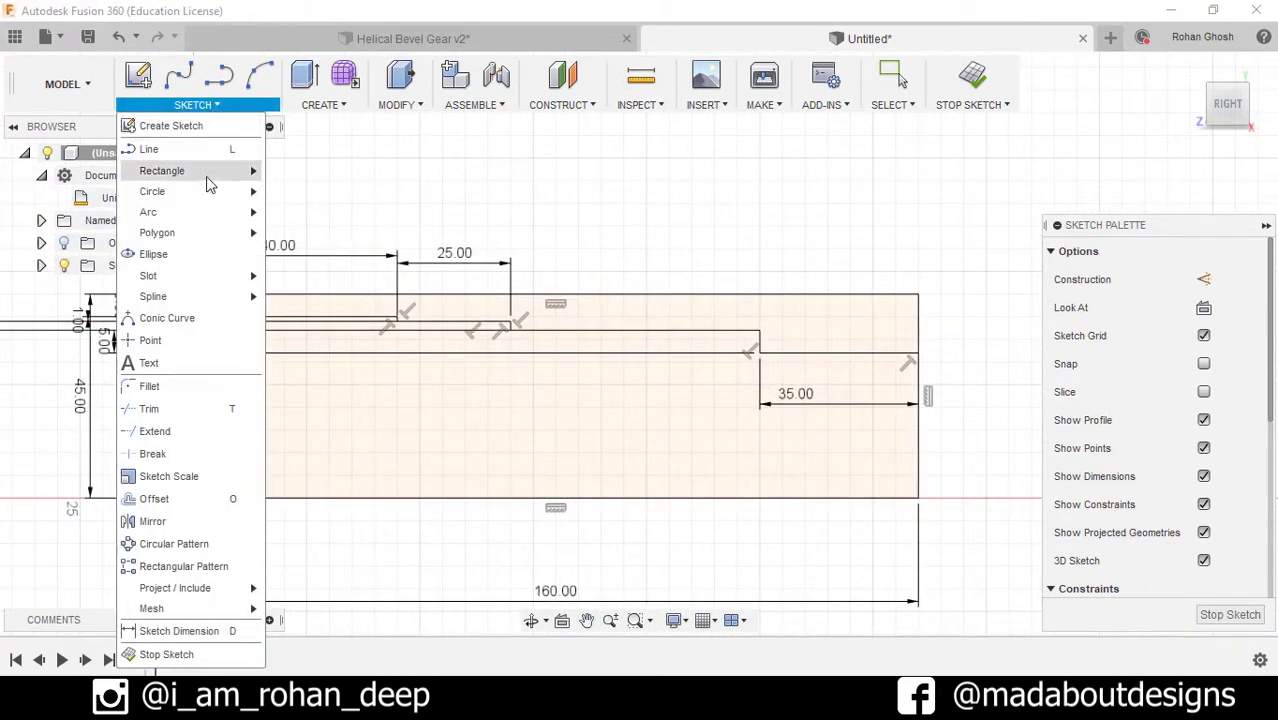
Step: Draw a 10 mm circle centred on the step line's endpoint
{"action": "mouse_move", "coordinate": [203, 192]}
{"action": "left_click", "coordinate": [320, 194]}
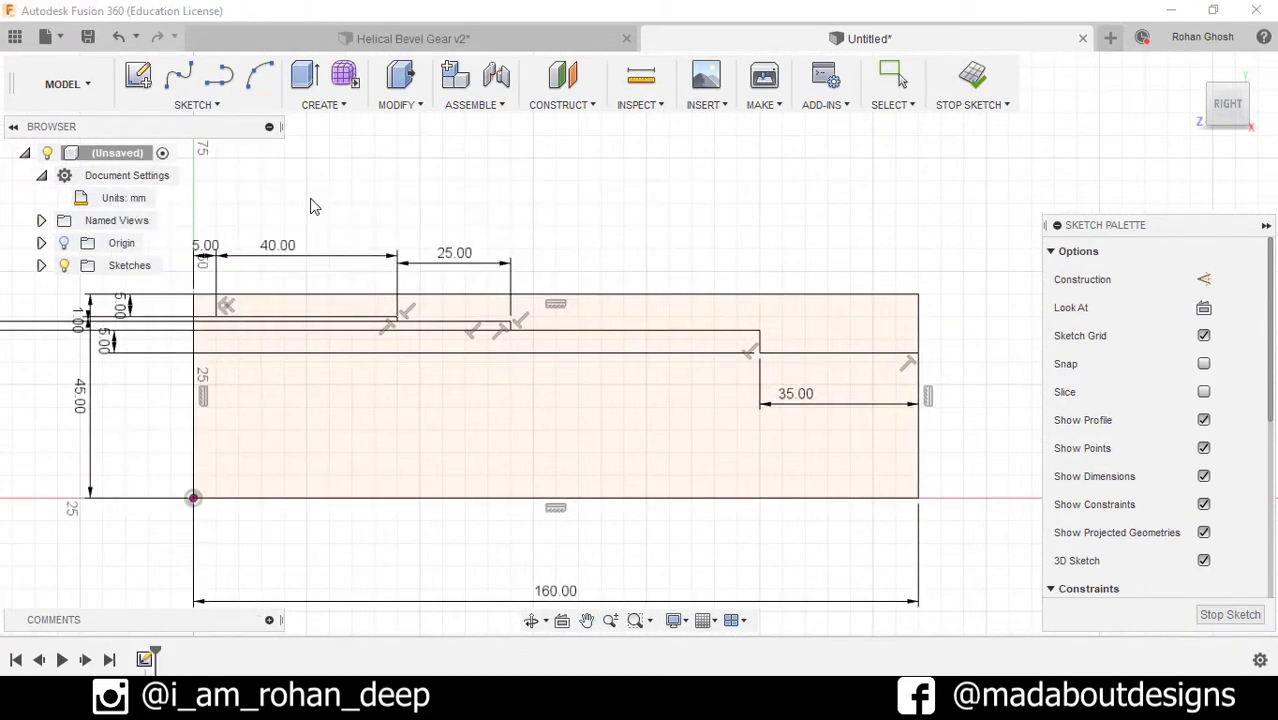
{"action": "scroll", "coordinate": [1181, 287], "scroll_direction": "down", "scroll_amount": 3}
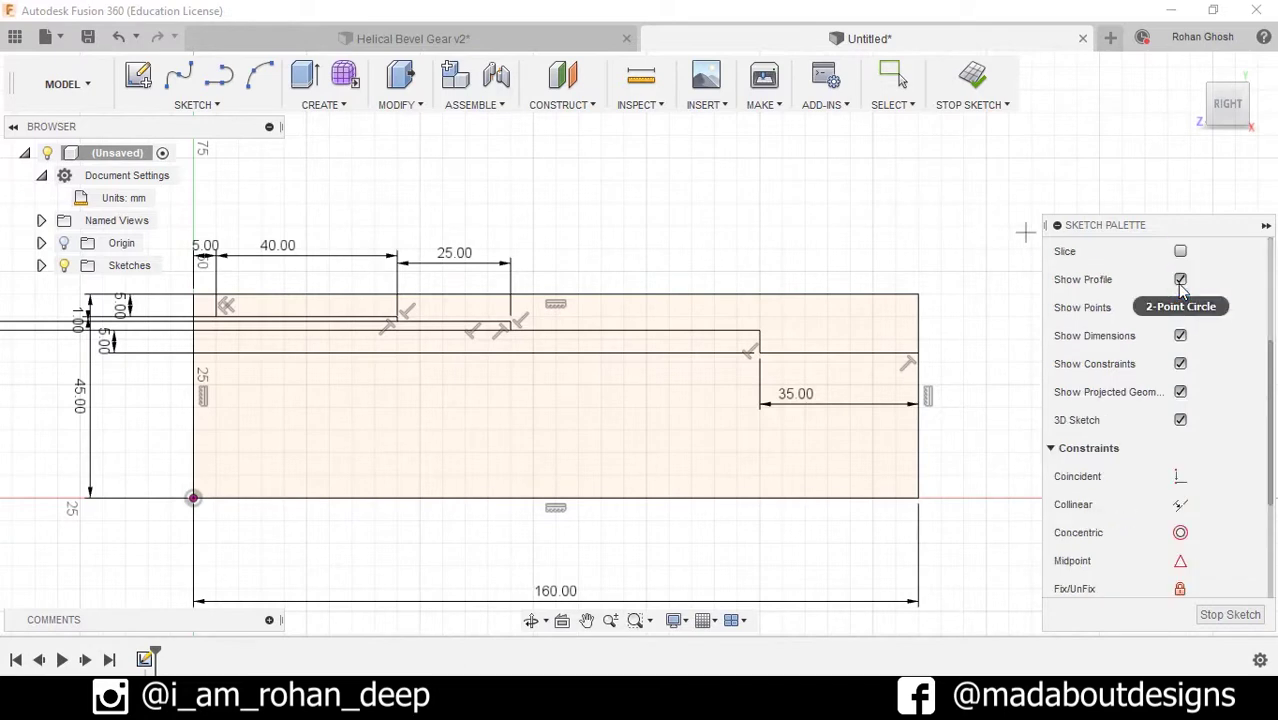
{"action": "scroll", "coordinate": [1181, 287], "scroll_direction": "up", "scroll_amount": 3}
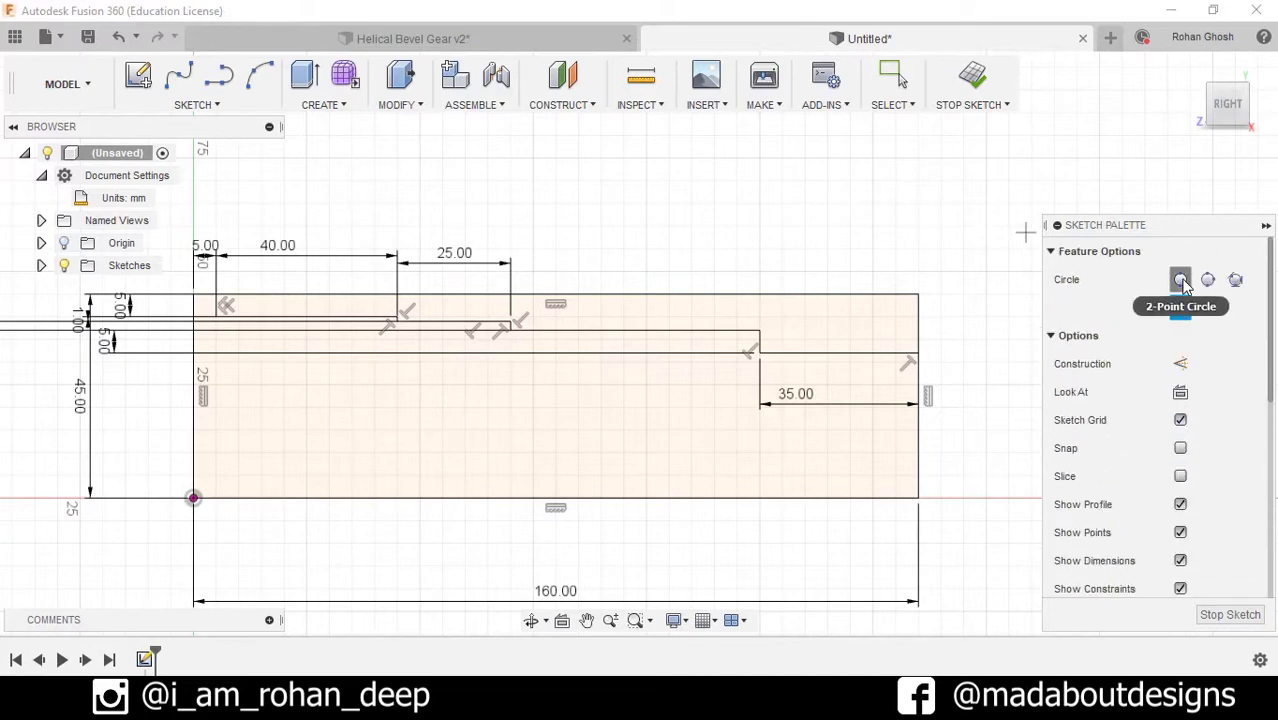
{"action": "scroll", "coordinate": [530, 330], "scroll_direction": "up", "scroll_amount": 3}
{"action": "left_click", "coordinate": [496, 349]}
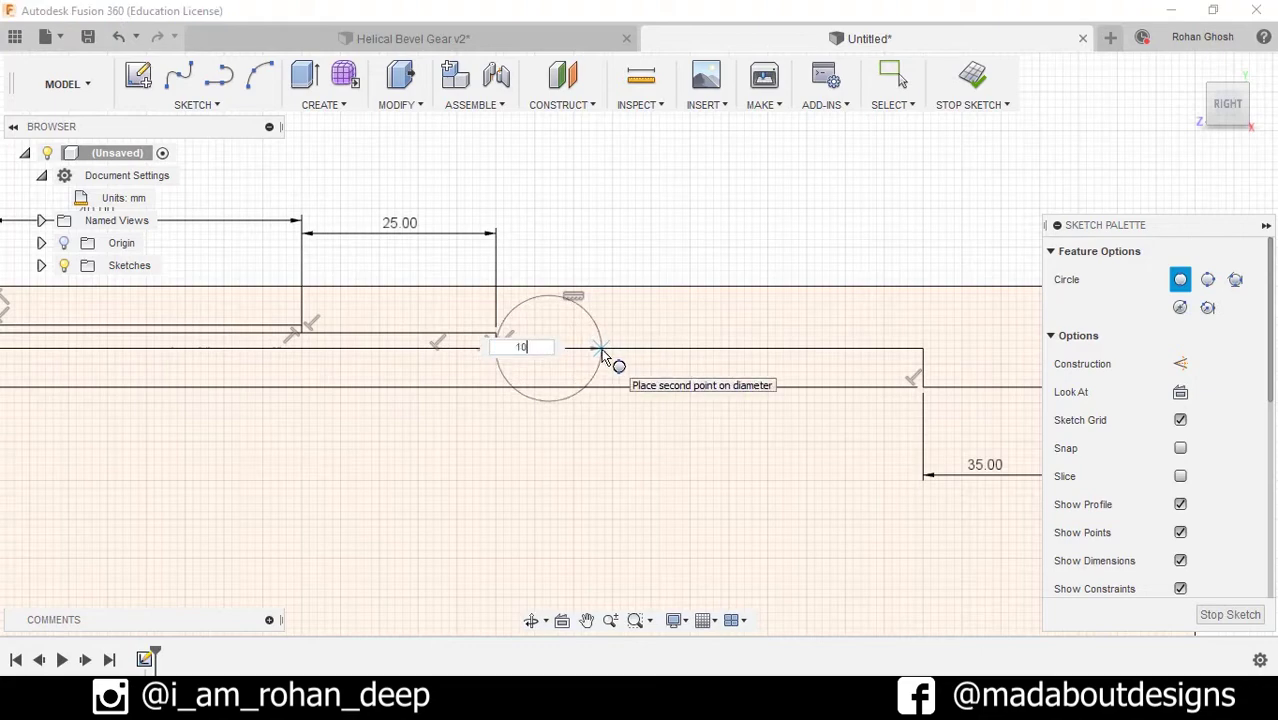
{"action": "key", "text": "Tab"}
{"action": "key", "text": "Return"}
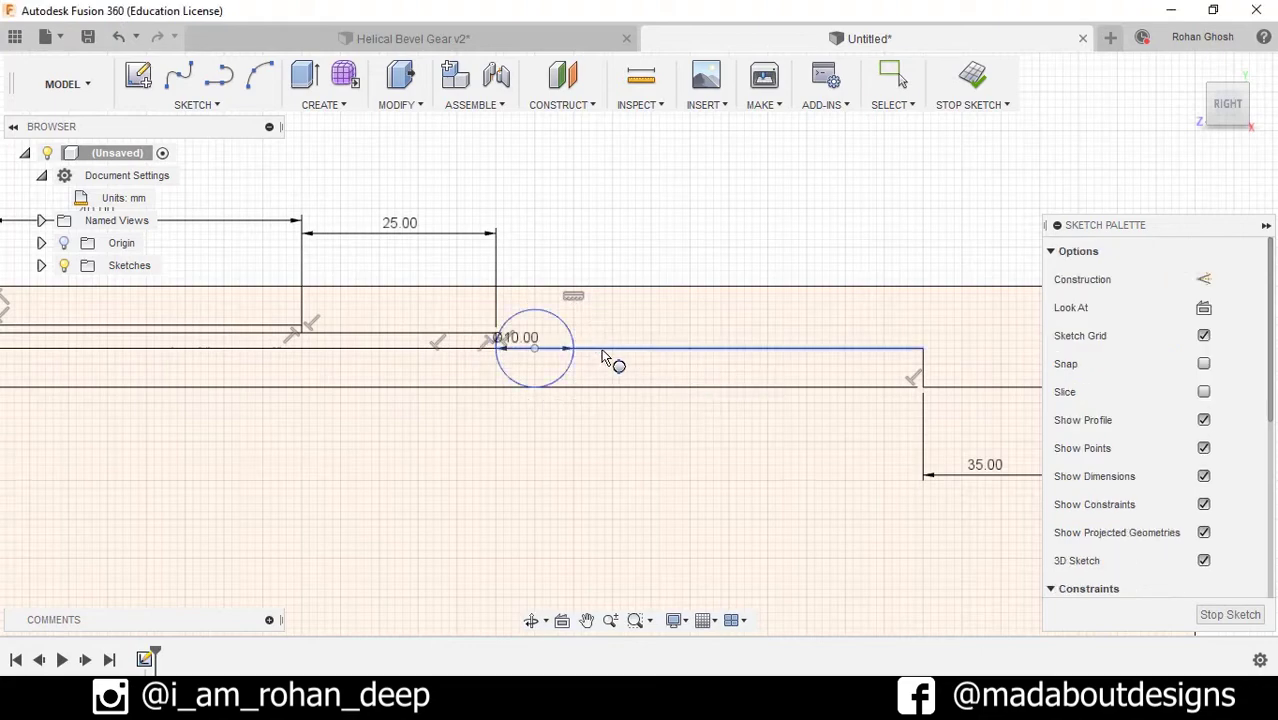
{"action": "scroll", "coordinate": [602, 357], "scroll_direction": "up", "scroll_amount": 3}
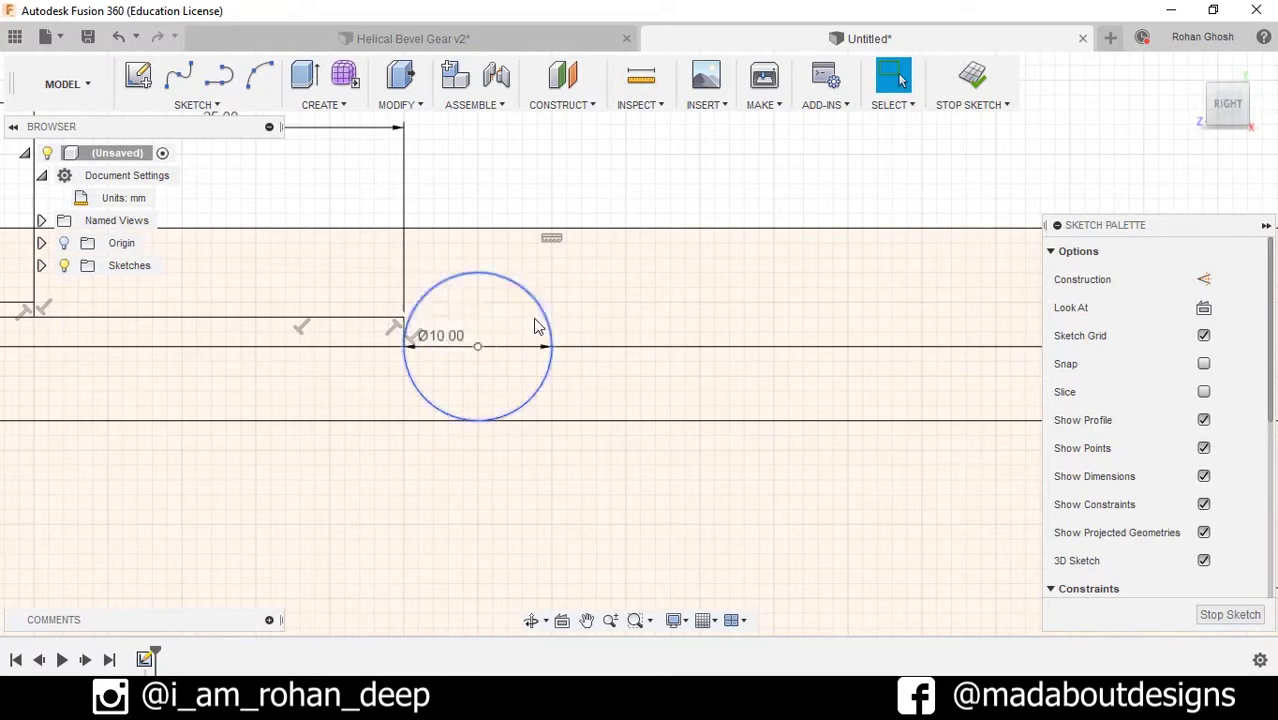
Step: Trim away the circle's upper half to leave a semicircular groove
{"action": "left_click", "coordinate": [198, 105]}
{"action": "left_click", "coordinate": [193, 410]}
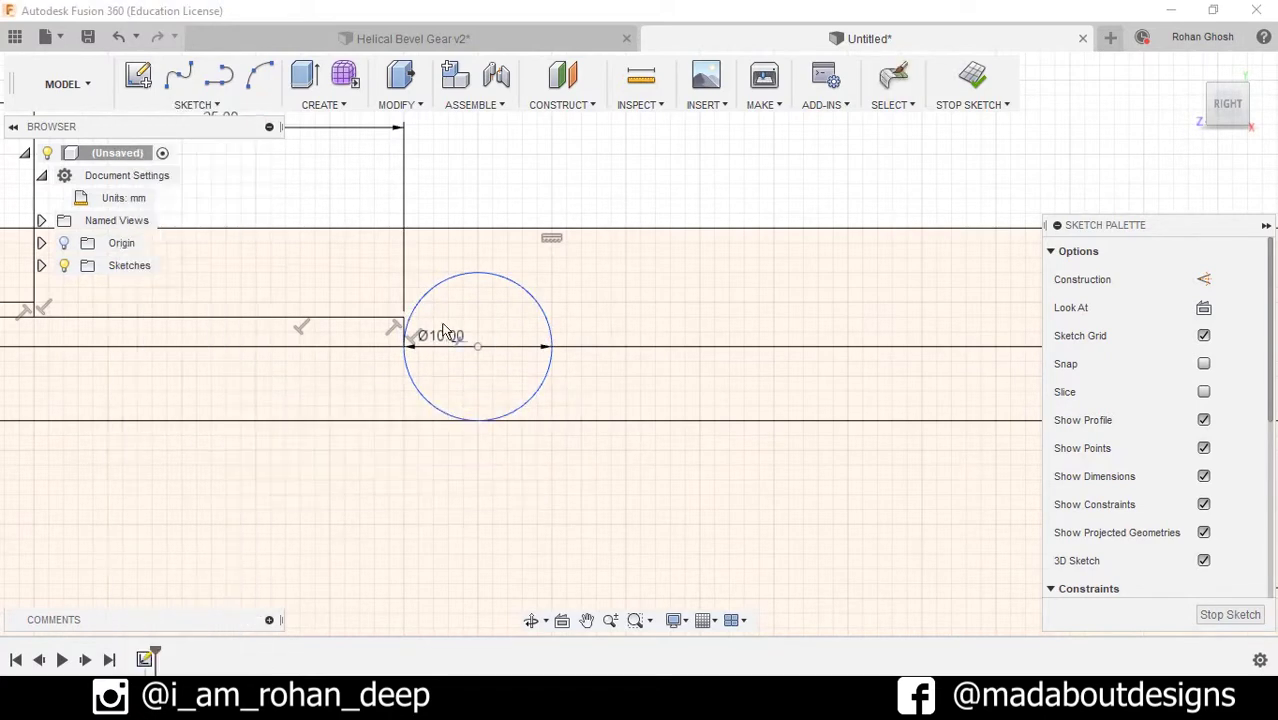
{"action": "left_click", "coordinate": [488, 272]}
{"action": "scroll", "coordinate": [500, 341], "scroll_direction": "down", "scroll_amount": 5}
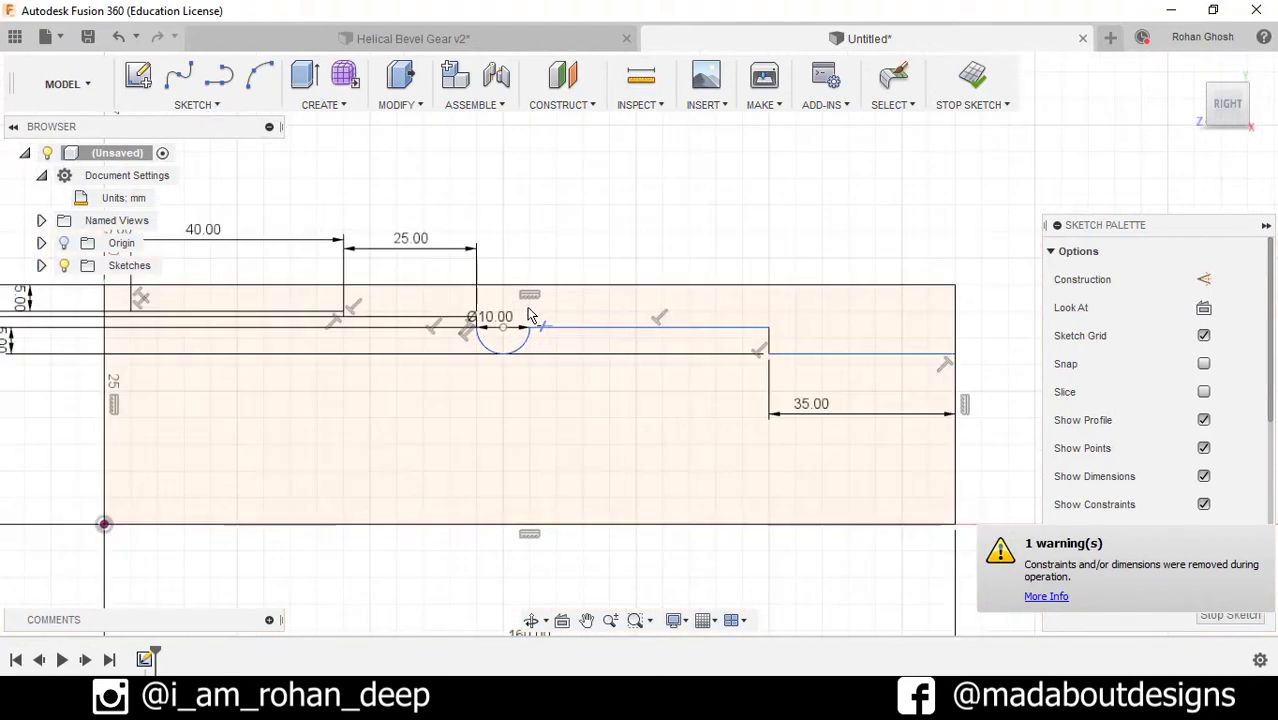
{"action": "key", "text": "Escape"}
Step: Select the outer rectangle outline and delete it
{"action": "double_click", "coordinate": [620, 287]}
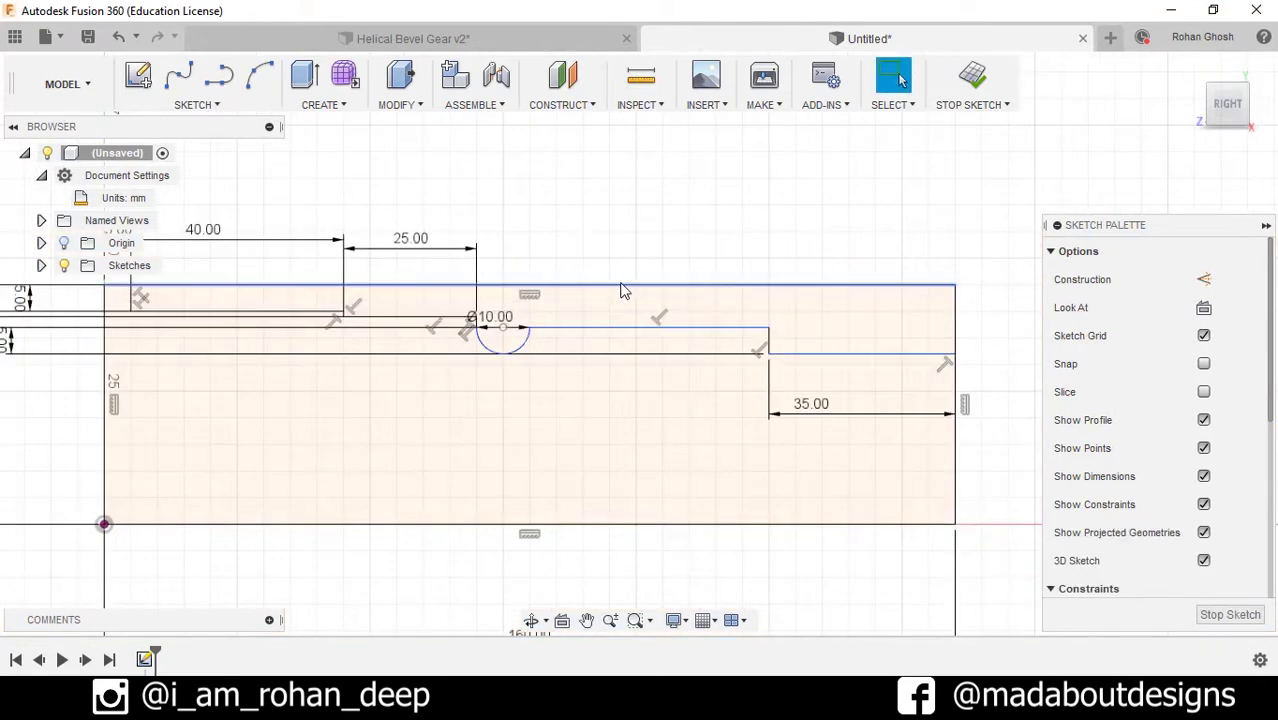
{"action": "double_click", "coordinate": [620, 288]}
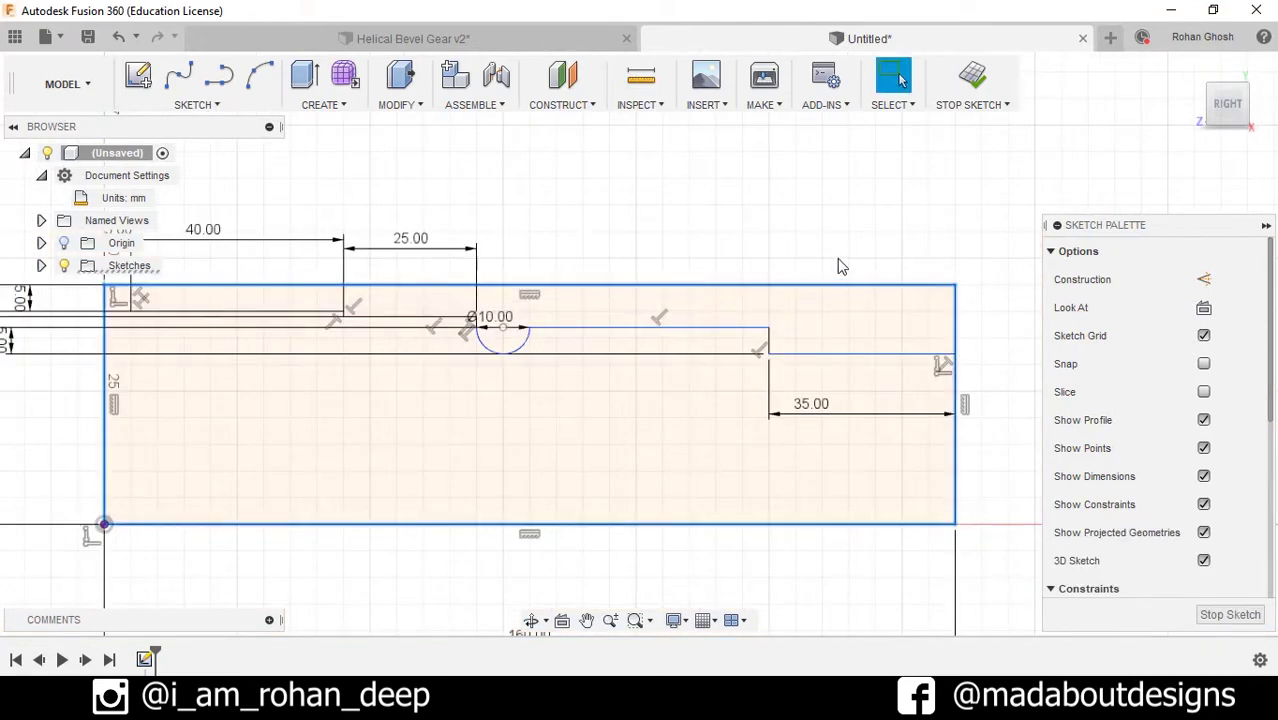
{"action": "key", "text": "Delete"}
{"action": "scroll", "coordinate": [537, 307], "scroll_direction": "down", "scroll_amount": 3}
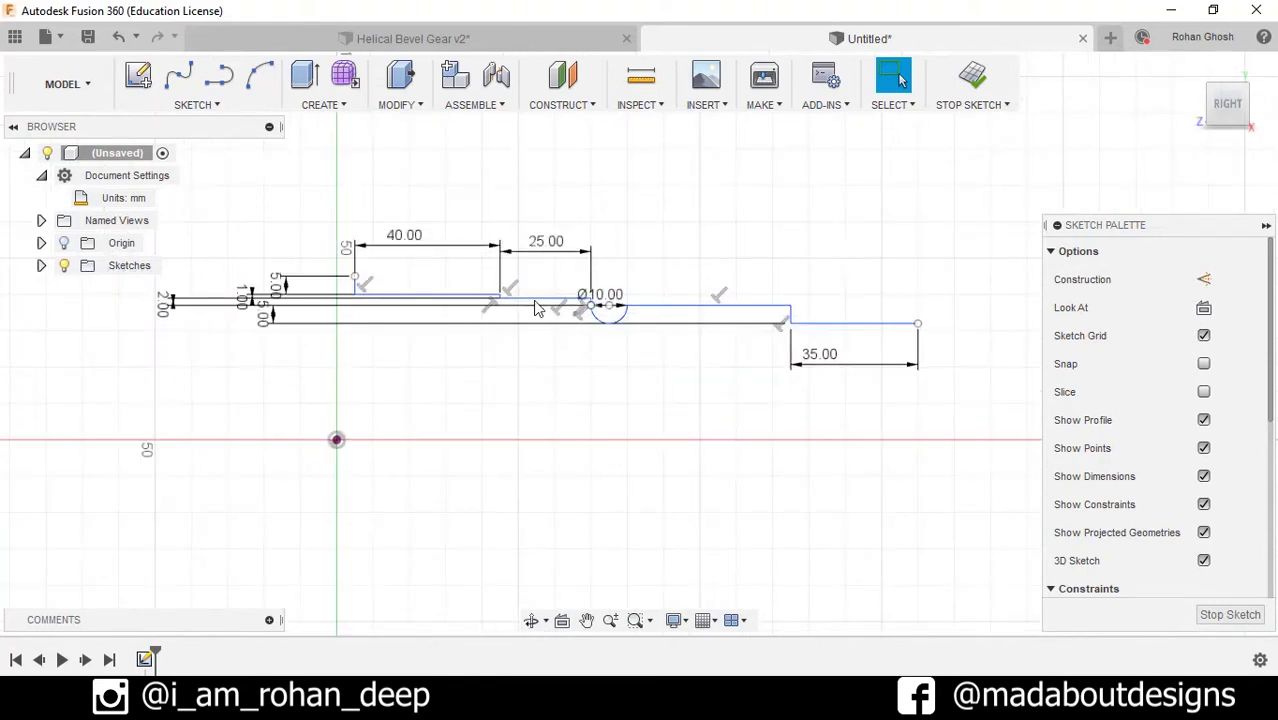
Step: Close the profile with lines down to the axis, back to the origin and up, then finish the sketch
{"action": "left_click", "coordinate": [221, 77]}
{"action": "left_click", "coordinate": [919, 324]}
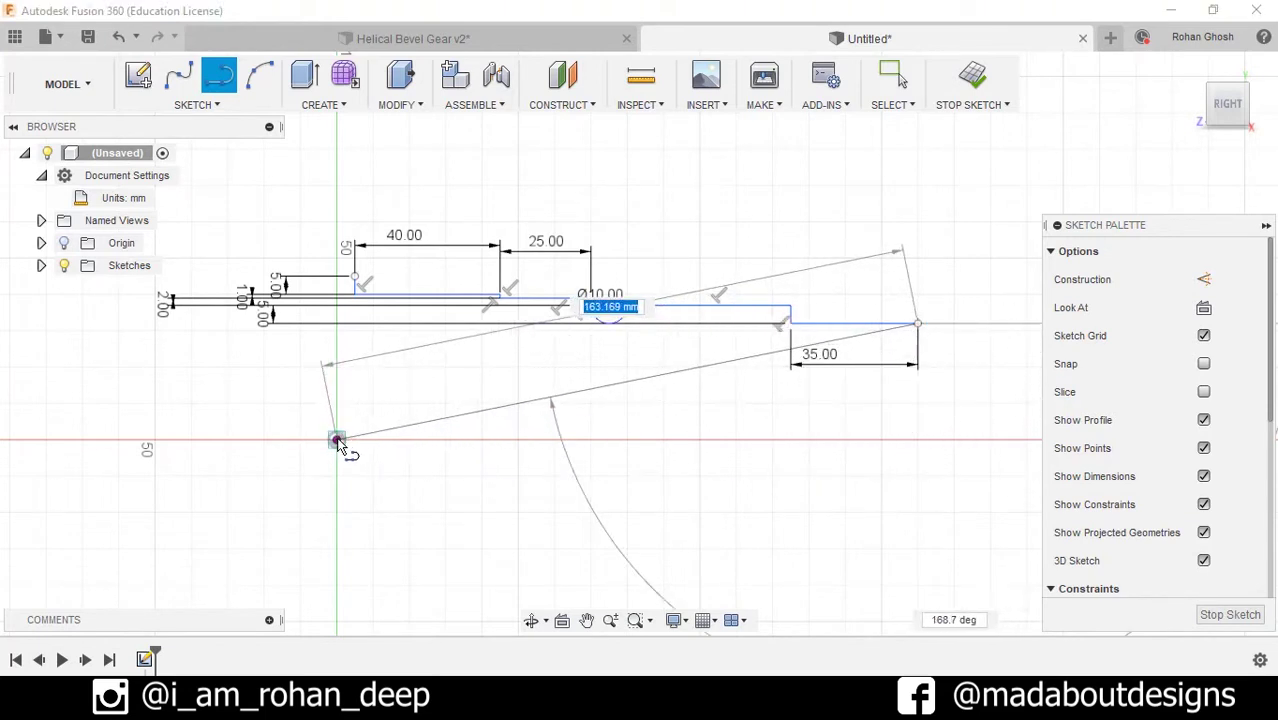
{"action": "left_click", "coordinate": [895, 446]}
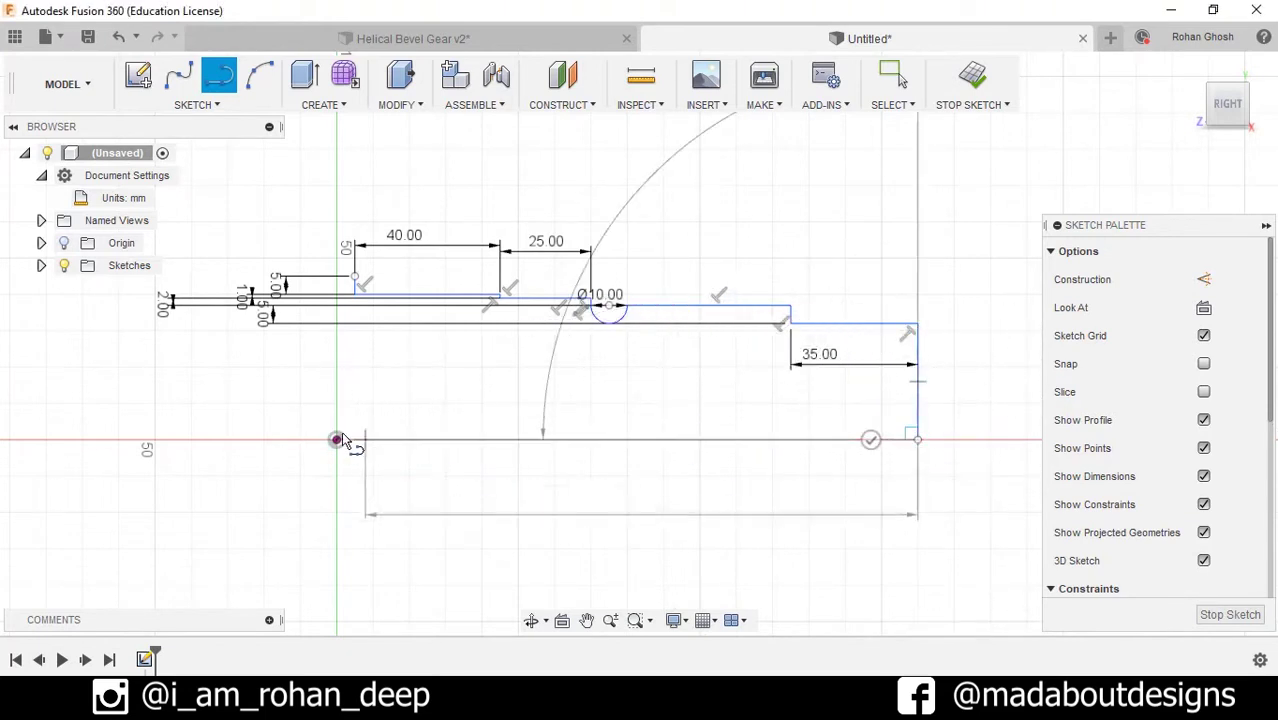
{"action": "left_click", "coordinate": [337, 440]}
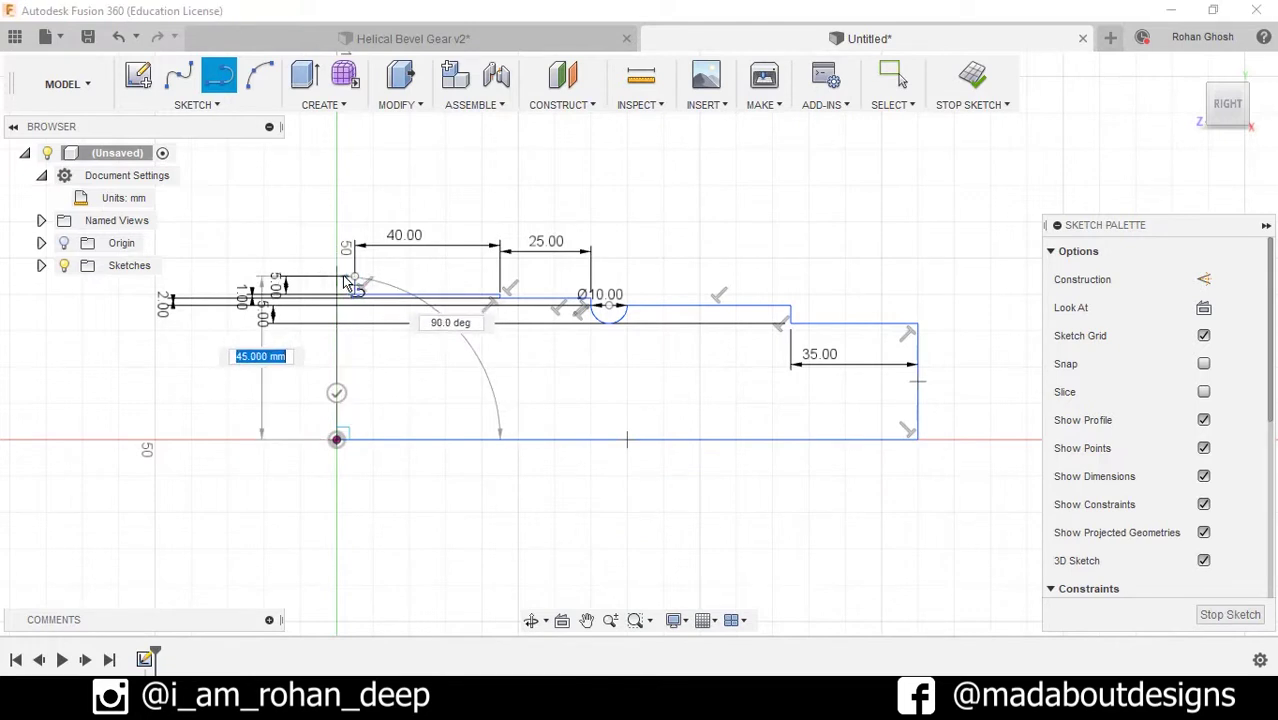
{"action": "left_click", "coordinate": [352, 281]}
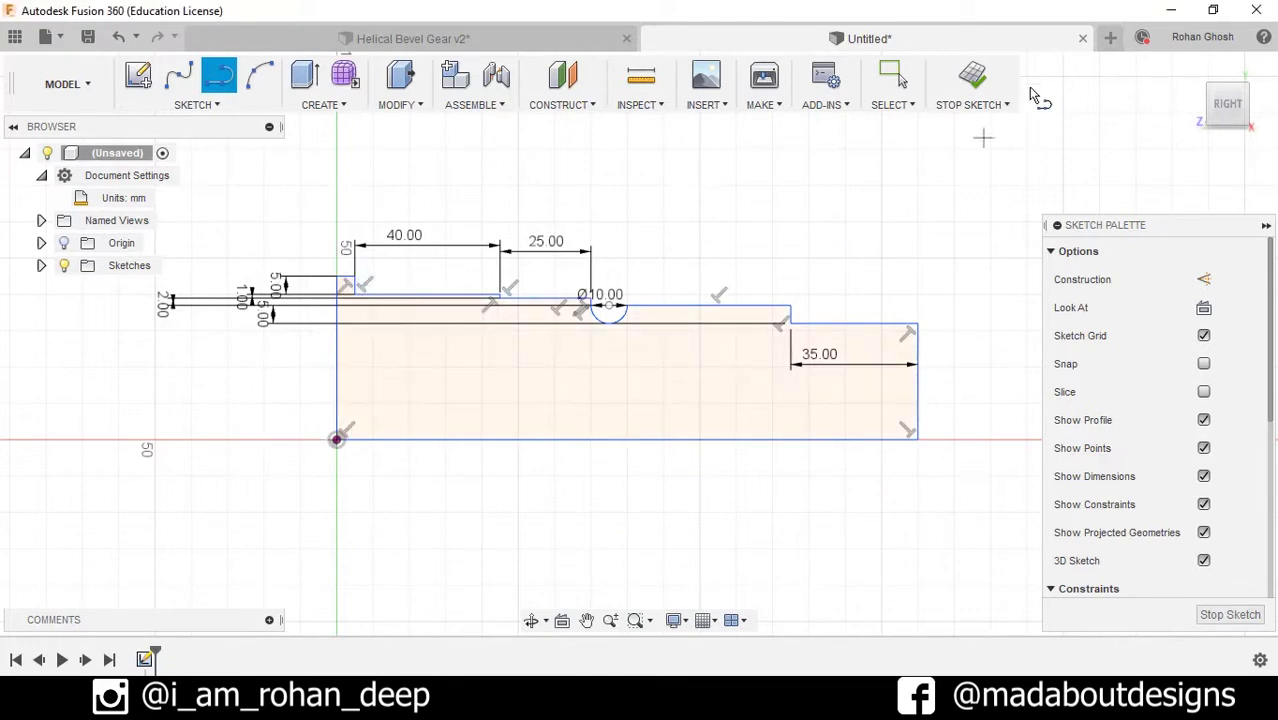
{"action": "left_click", "coordinate": [970, 76]}
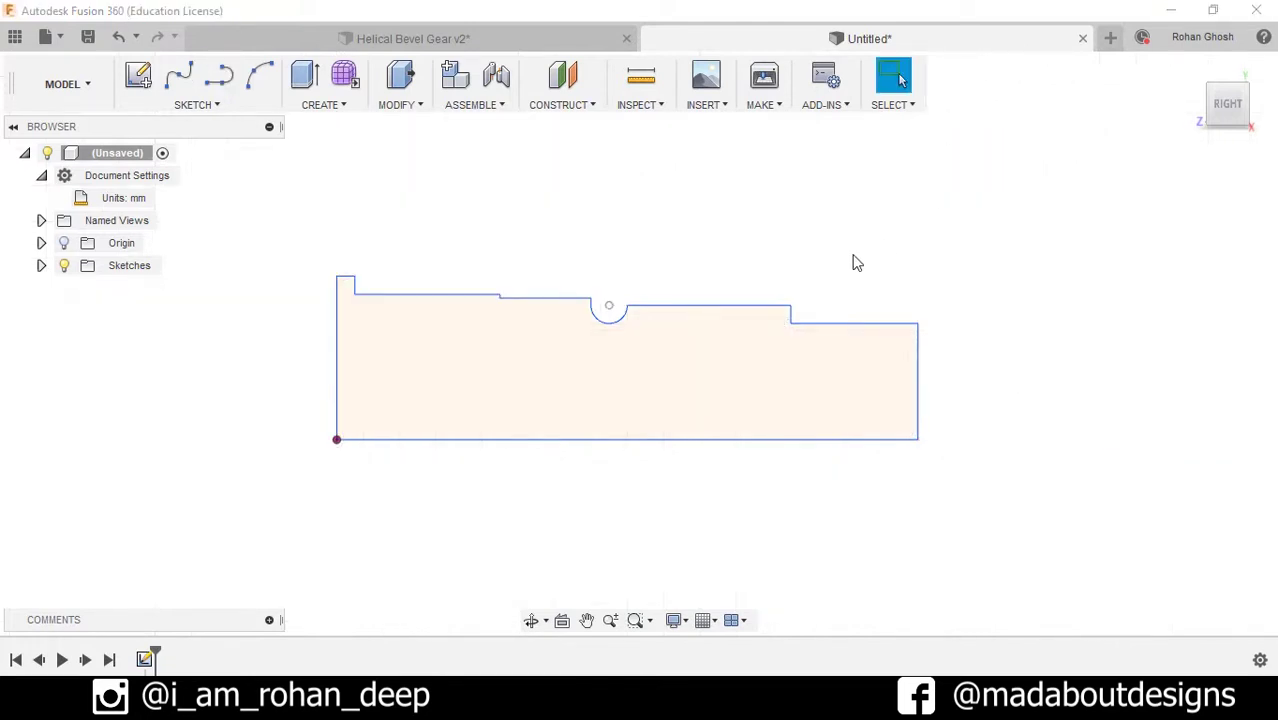
Step: Revolve the shaft profile a full turn about its bottom edge
{"action": "left_click", "coordinate": [325, 105]}
{"action": "left_click", "coordinate": [335, 194]}
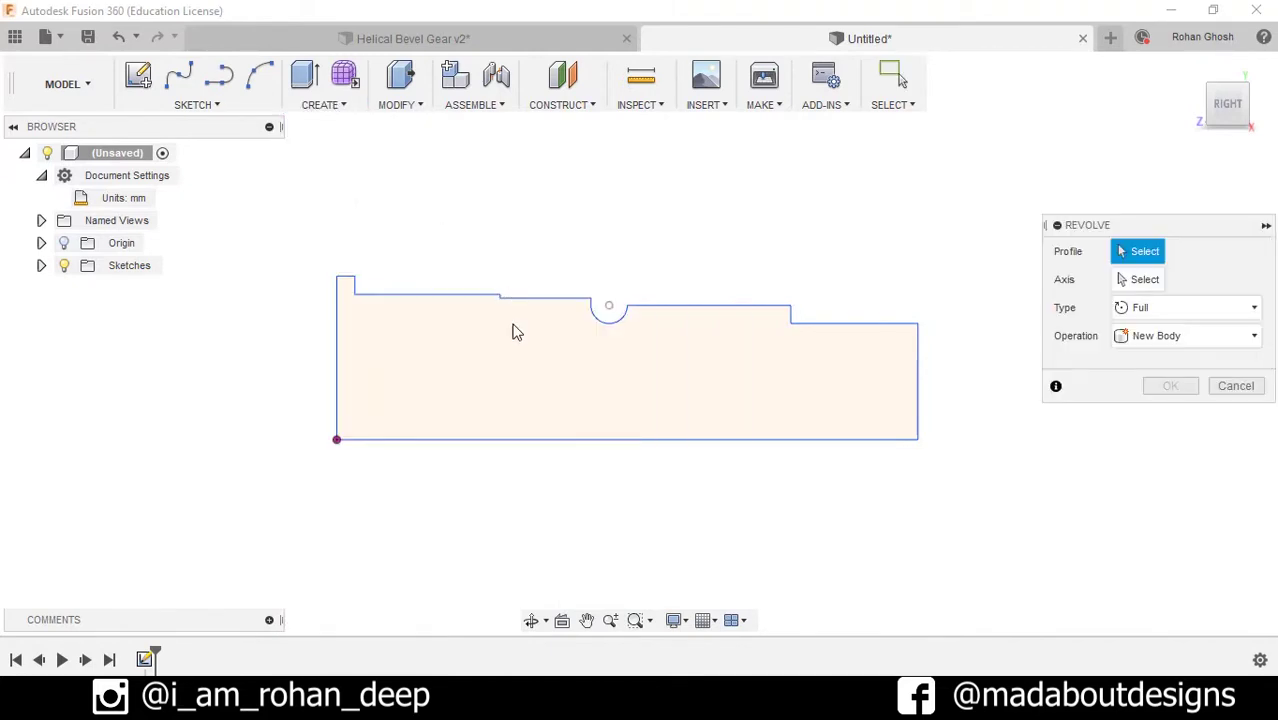
{"action": "left_click", "coordinate": [516, 338]}
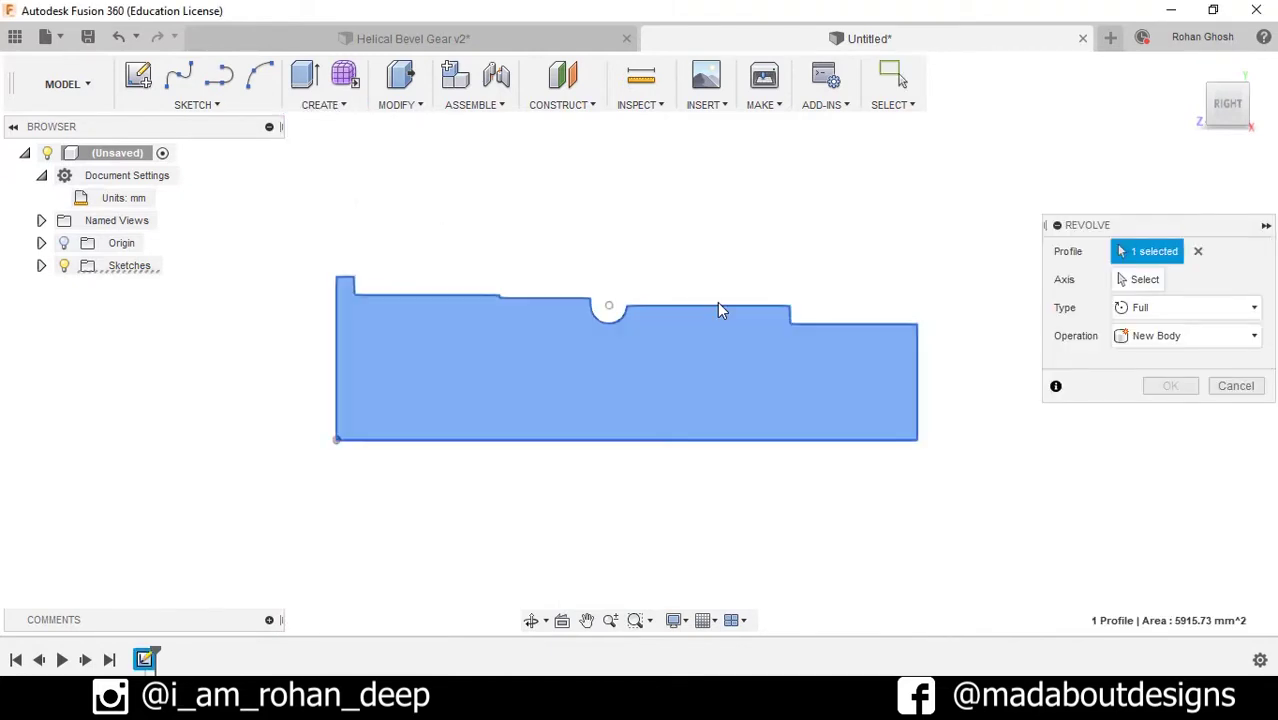
{"action": "left_click", "coordinate": [1140, 280]}
{"action": "left_click", "coordinate": [816, 446]}
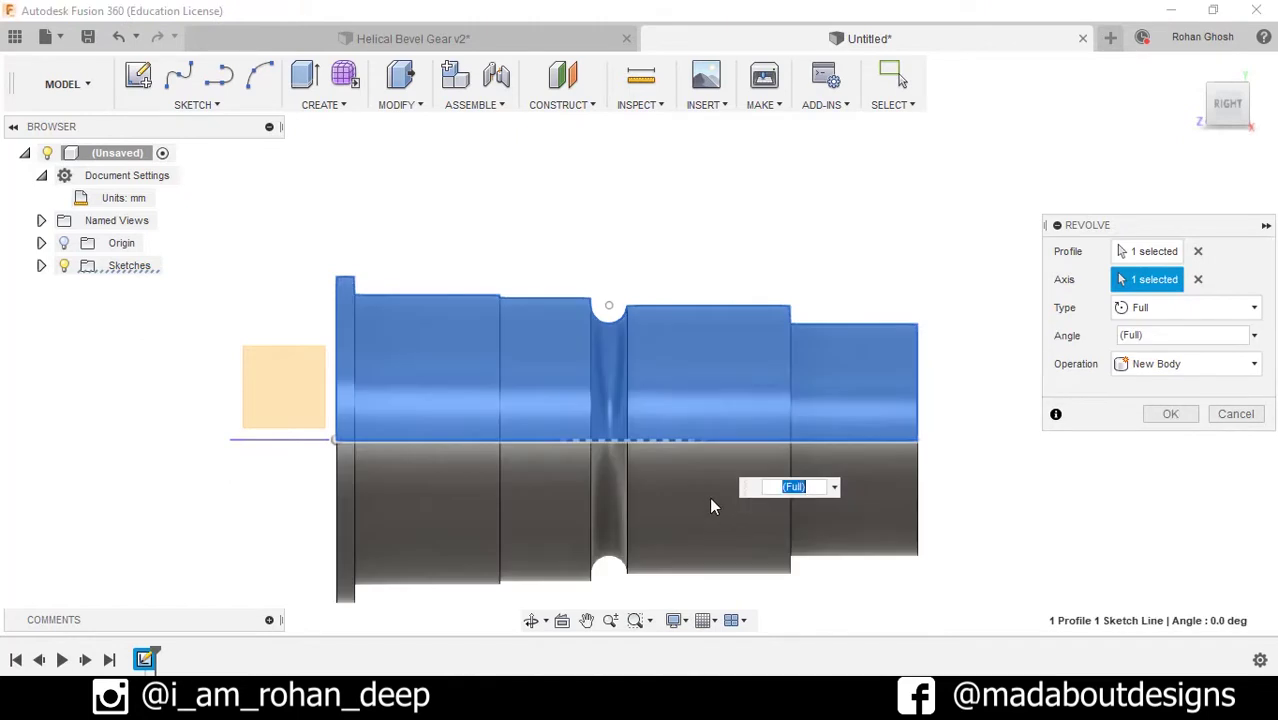
{"action": "middle_click_drag", "start_coordinate": [683, 475], "coordinate": [622, 515], "text": "shift"}
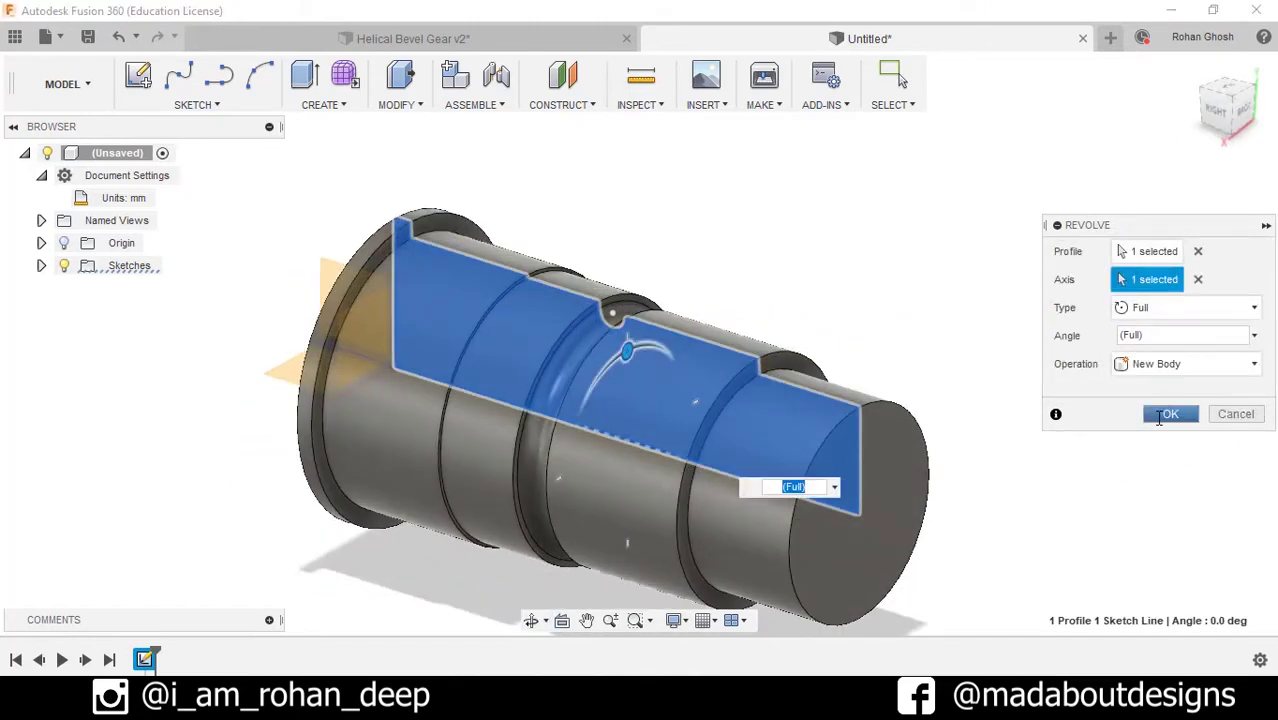
{"action": "left_click", "coordinate": [1135, 308]}
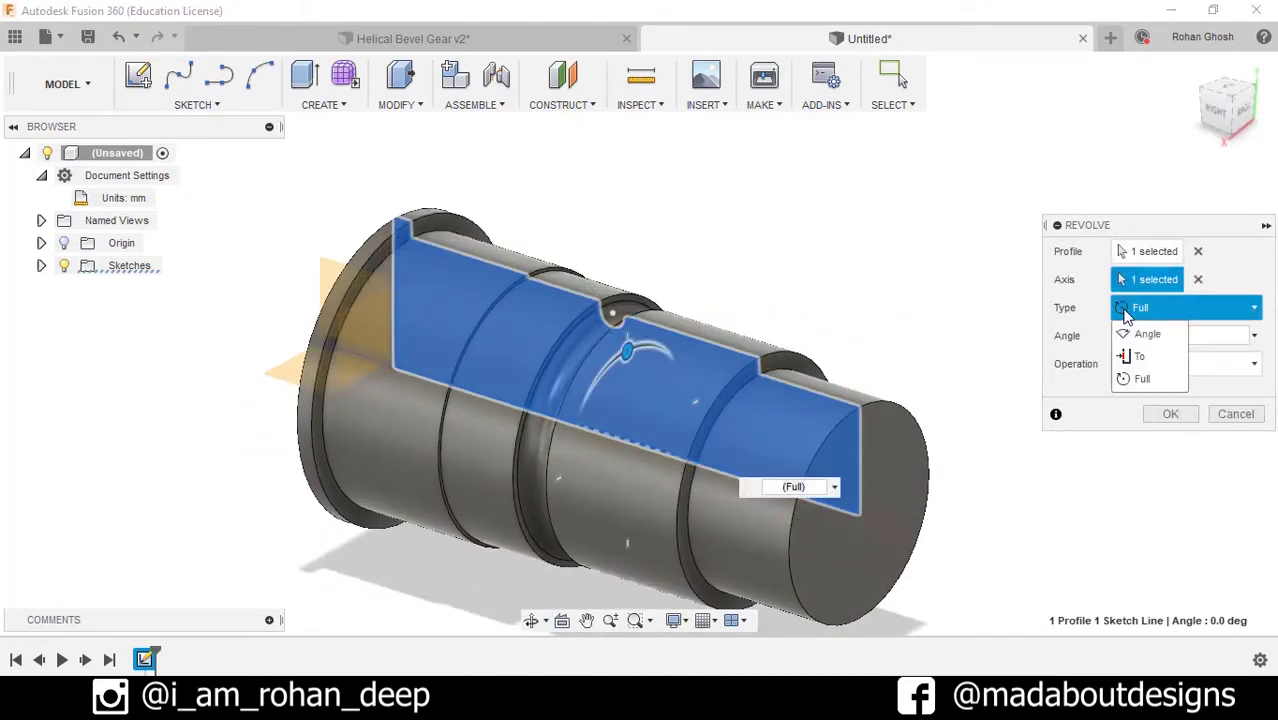
{"action": "left_click", "coordinate": [1133, 376]}
{"action": "left_click", "coordinate": [1165, 413]}
Step: Orbit to the shaft's flat end face and select it
{"action": "middle_click_drag", "start_coordinate": [859, 357], "coordinate": [653, 466], "text": "shift"}
{"action": "left_click", "coordinate": [653, 466]}
{"action": "middle_click_drag", "start_coordinate": [878, 474], "coordinate": [987, 254]}
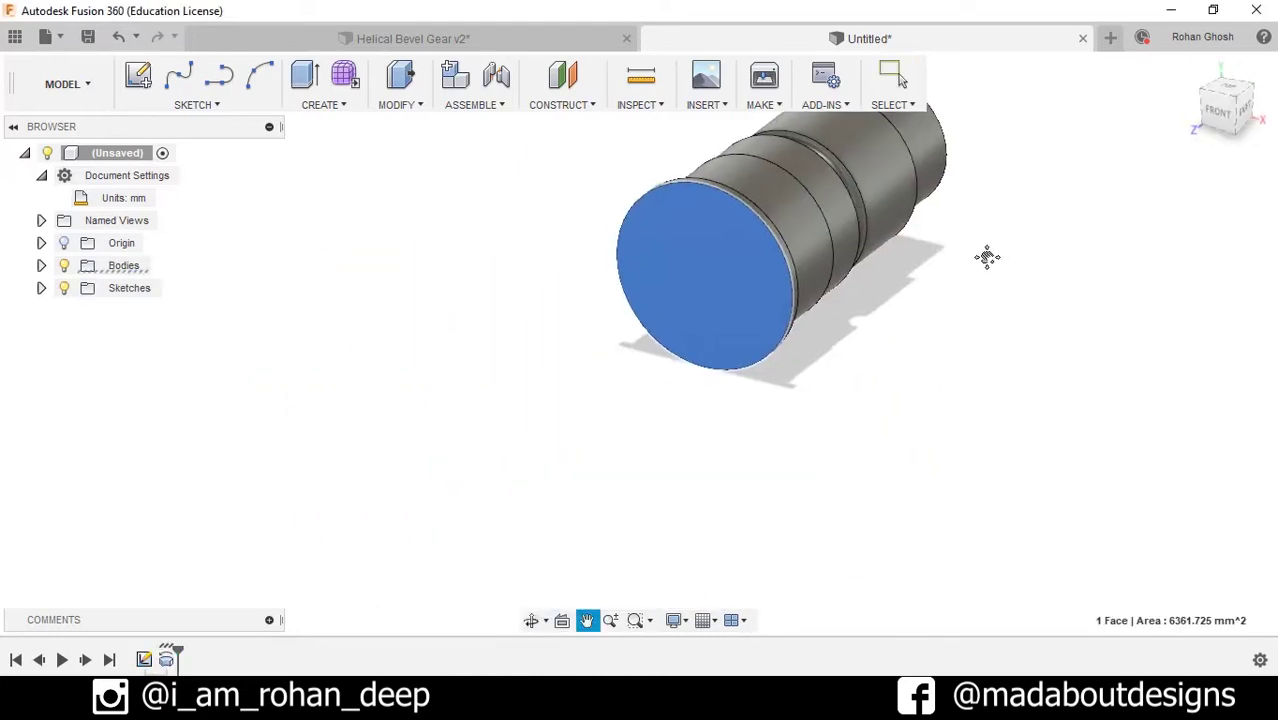
Step: On the shaft's end face, sketch a vertical line through the centre and make it construction geometry
{"action": "left_click", "coordinate": [138, 75]}
{"action": "left_click", "coordinate": [671, 315]}
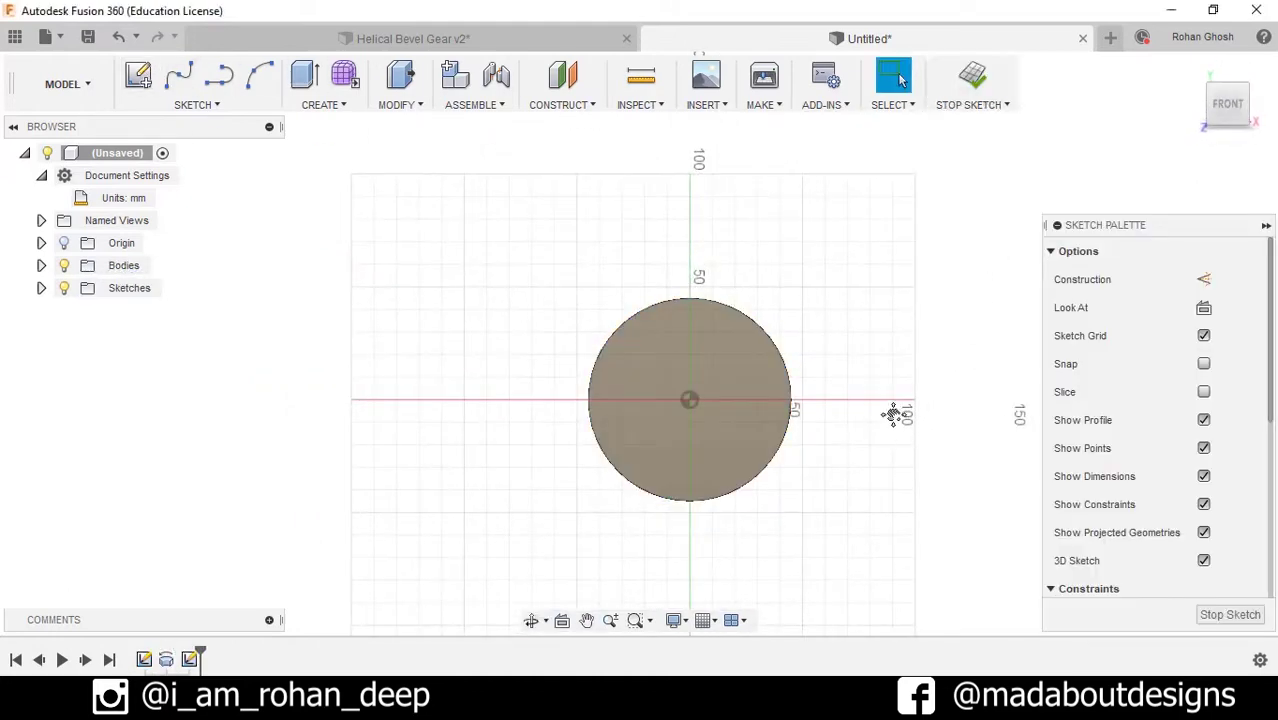
{"action": "left_click", "coordinate": [190, 105]}
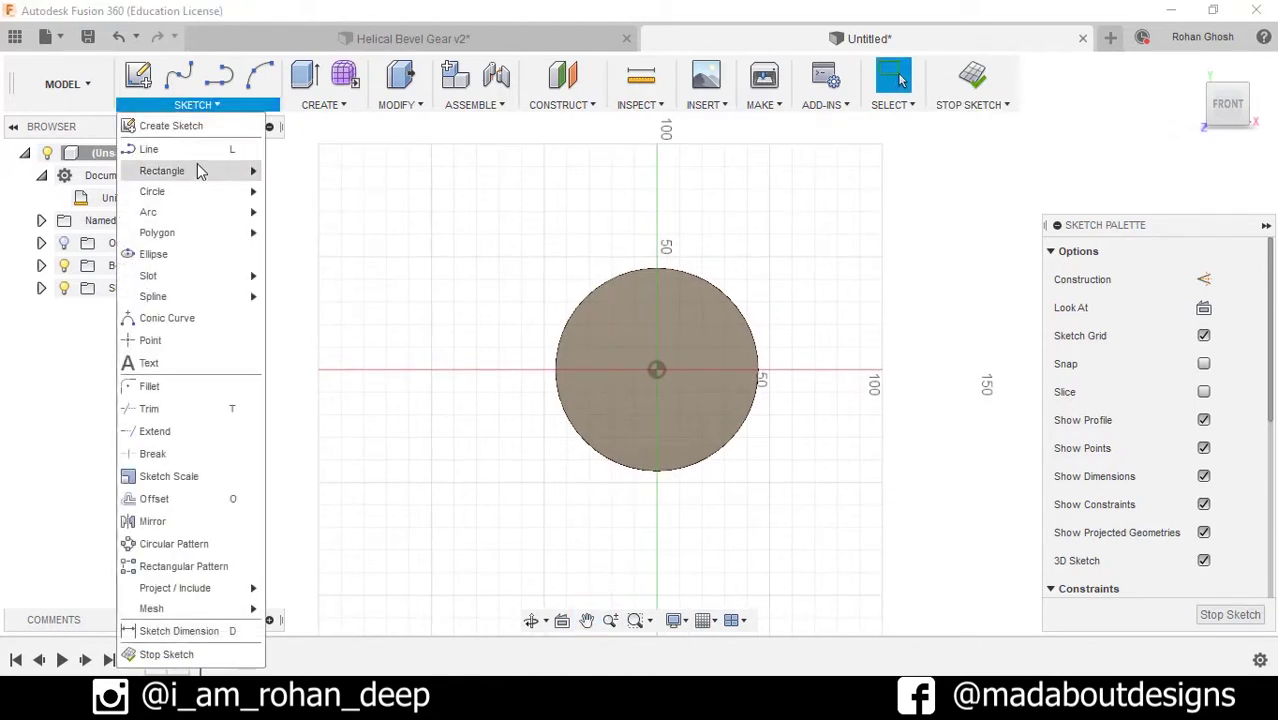
{"action": "left_click", "coordinate": [197, 165]}
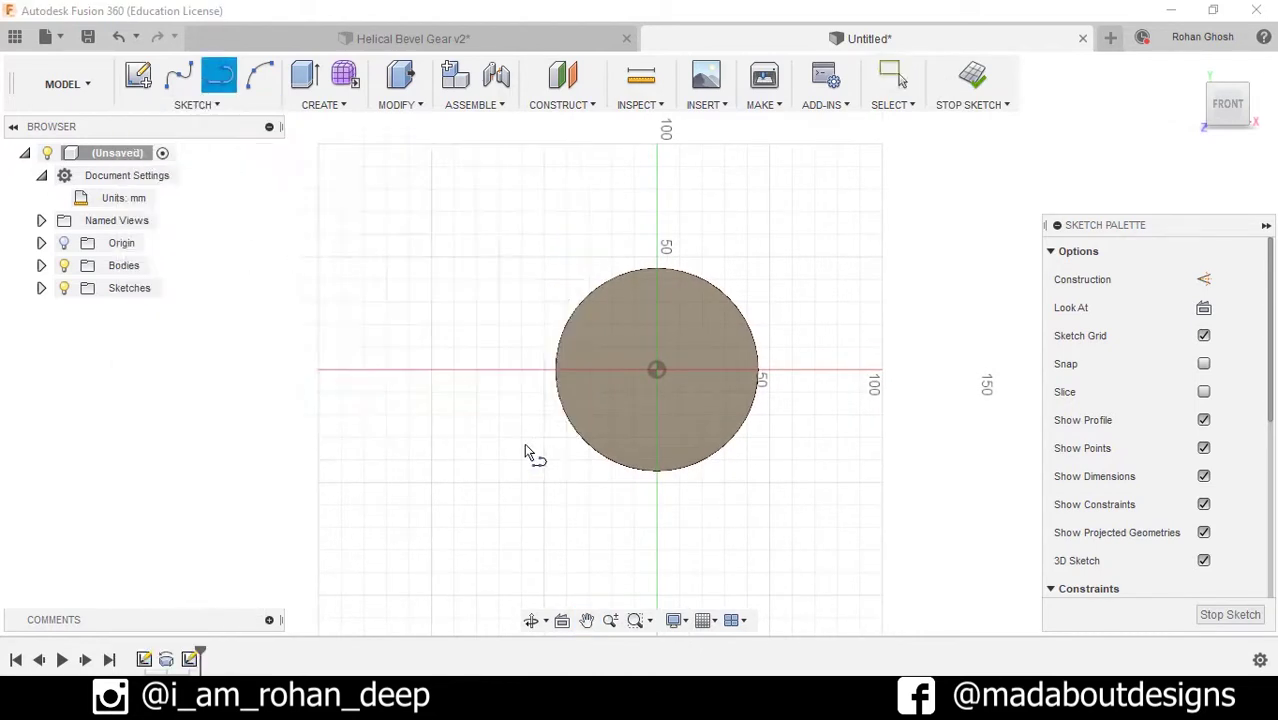
{"action": "left_click", "coordinate": [657, 504]}
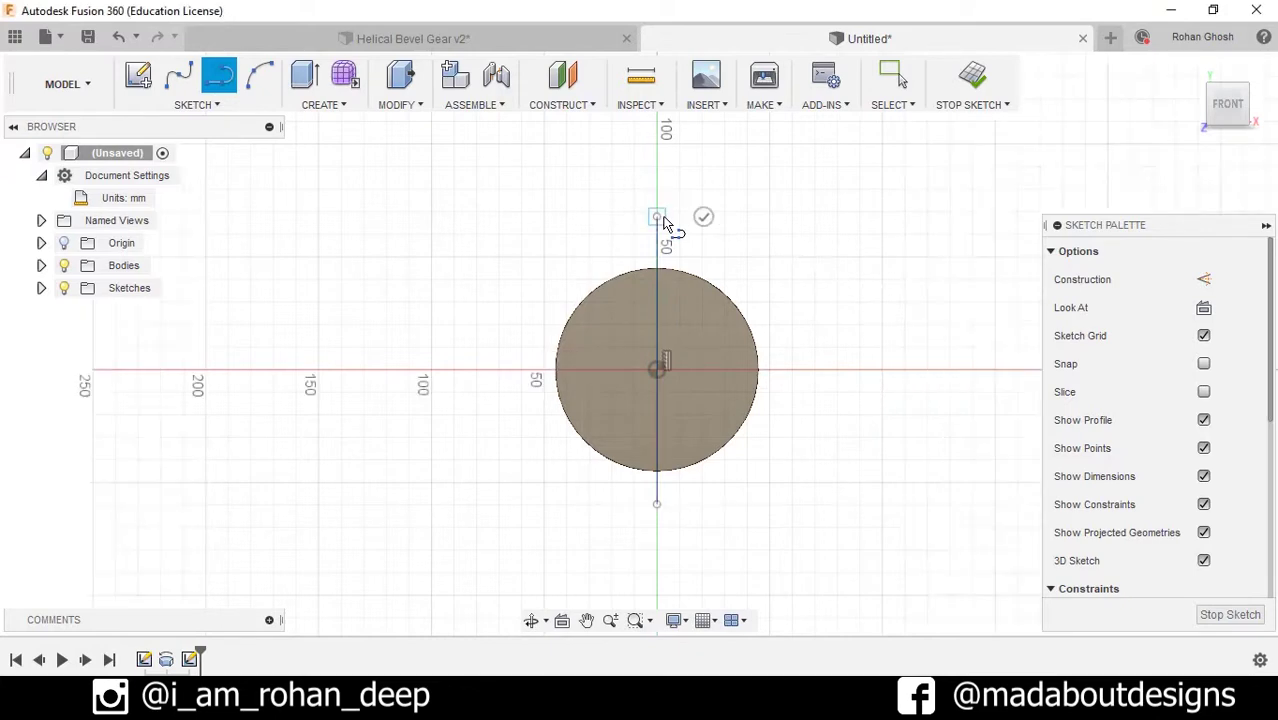
{"action": "key", "text": "Escape"}
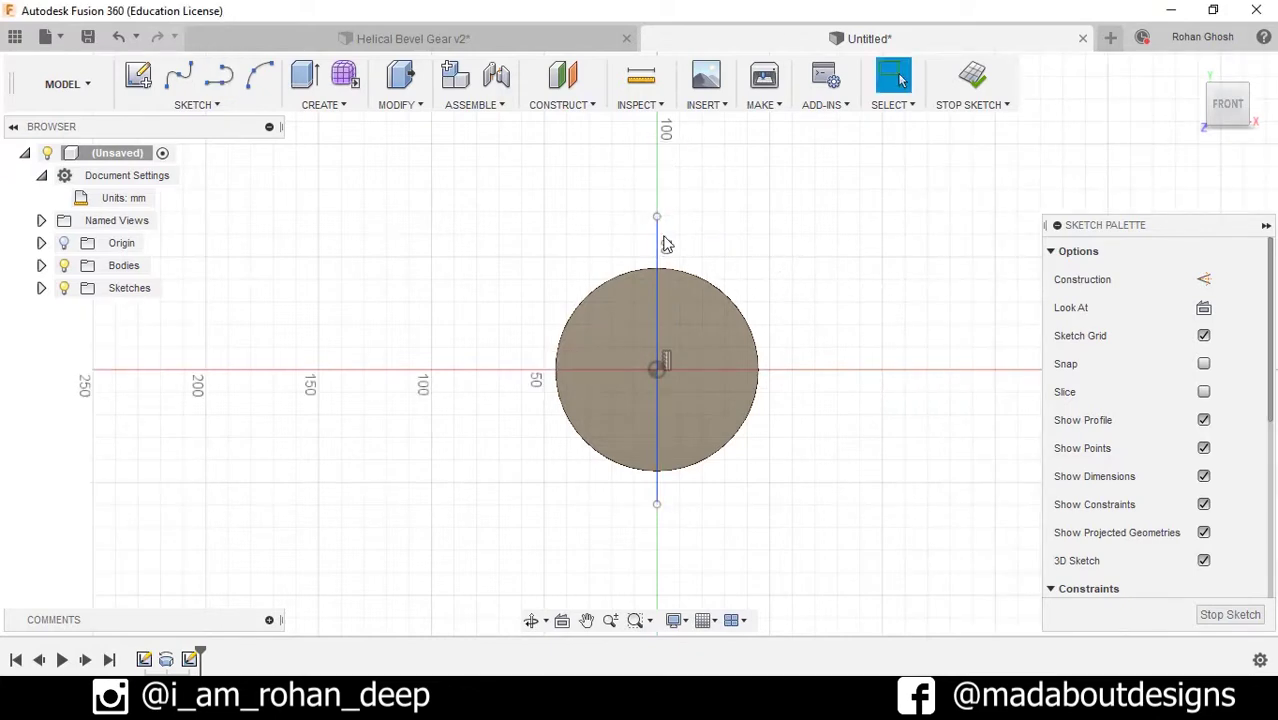
{"action": "left_click", "coordinate": [655, 242]}
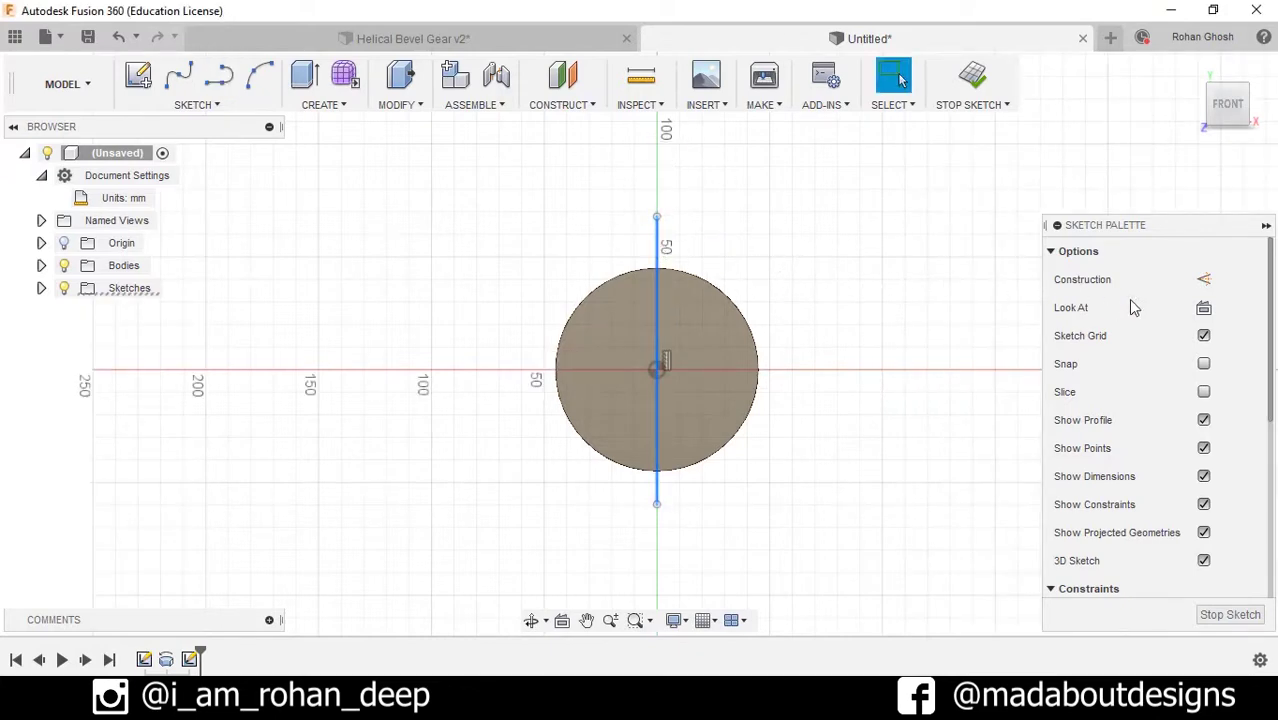
{"action": "left_click", "coordinate": [1203, 280]}
{"action": "scroll", "coordinate": [744, 370], "scroll_direction": "up", "scroll_amount": 1}
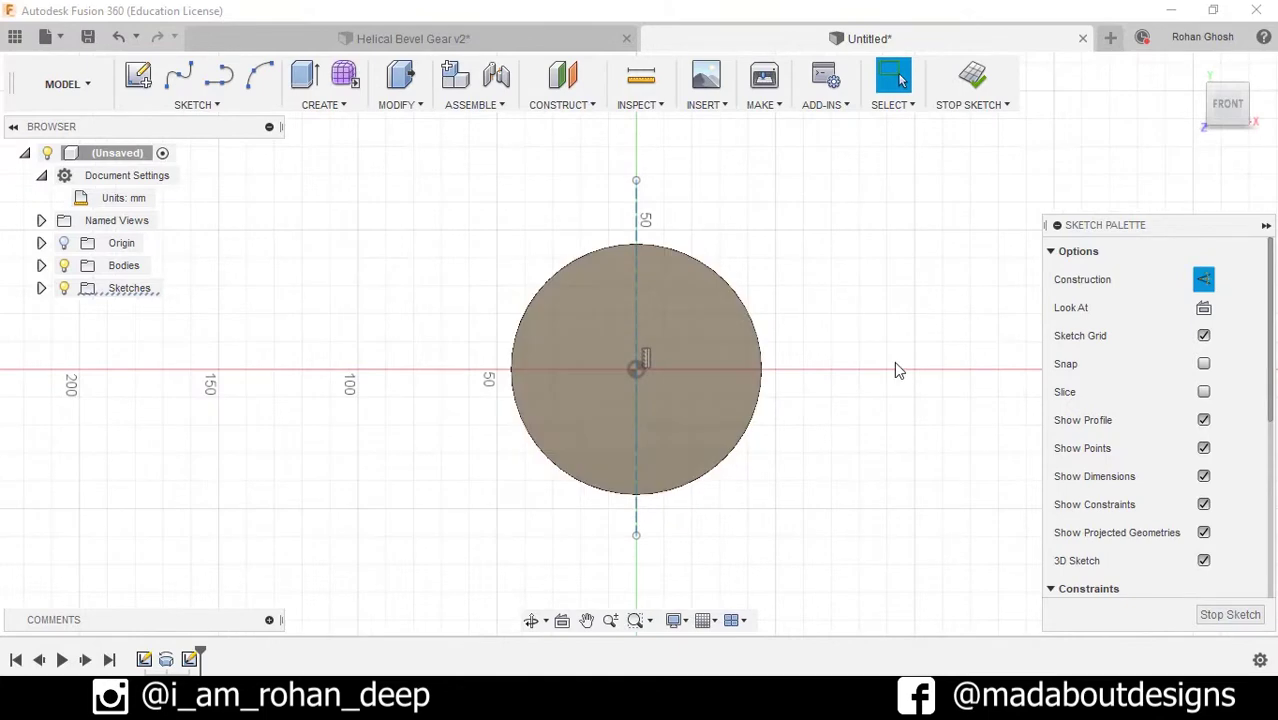
Step: Draw two centre-diameter circles on the origin, Ø100 mm and Ø170 mm
{"action": "left_click", "coordinate": [236, 107]}
{"action": "mouse_move", "coordinate": [202, 192]}
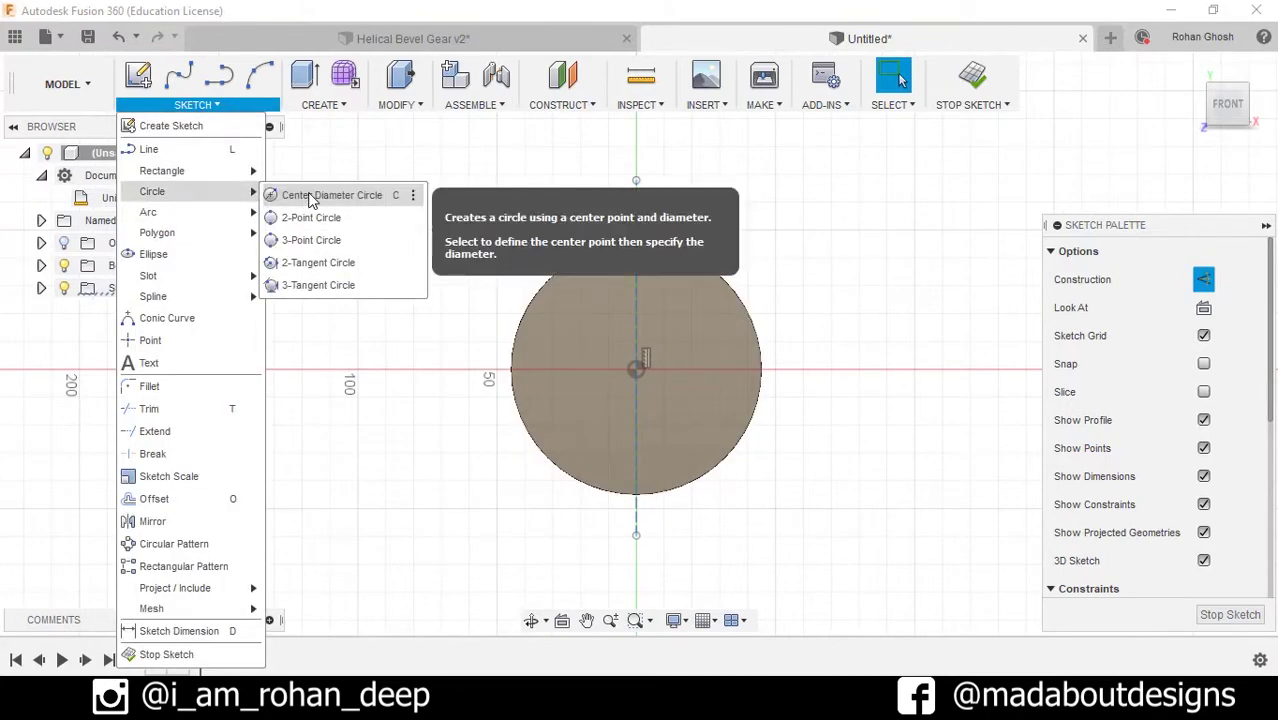
{"action": "left_click", "coordinate": [311, 196]}
{"action": "left_click", "coordinate": [637, 371]}
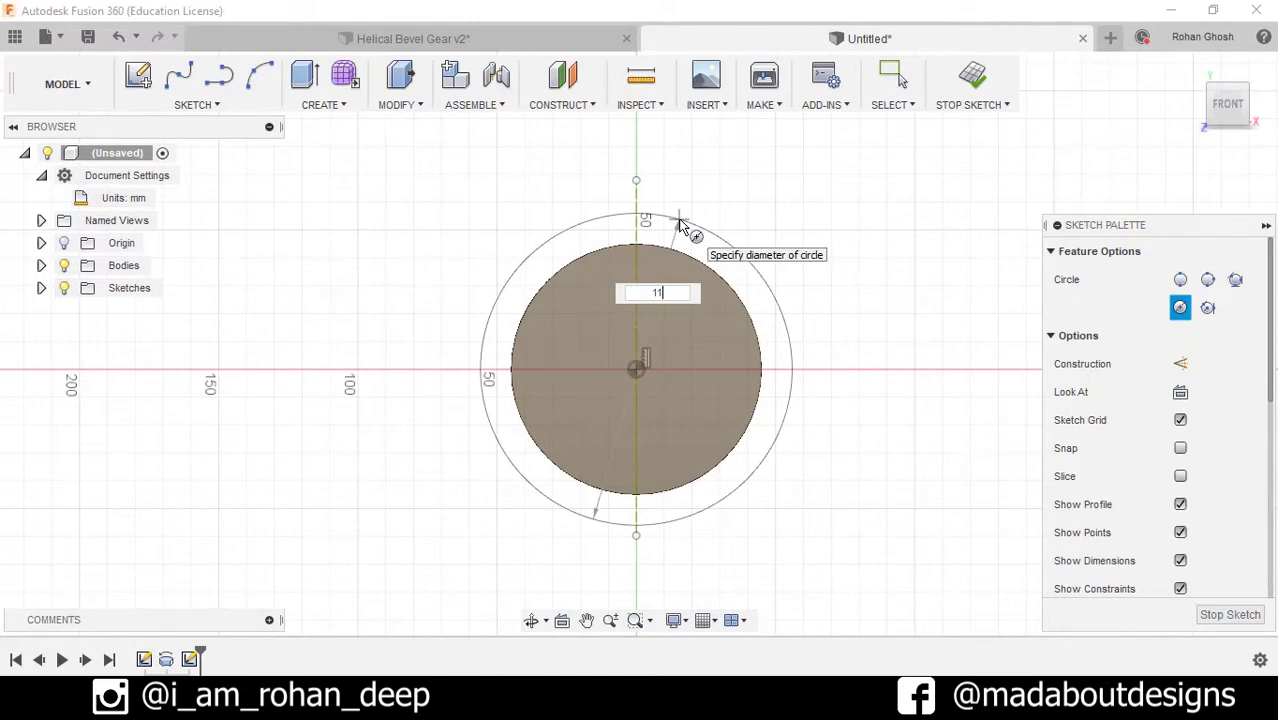
{"action": "key", "text": "Tab"}
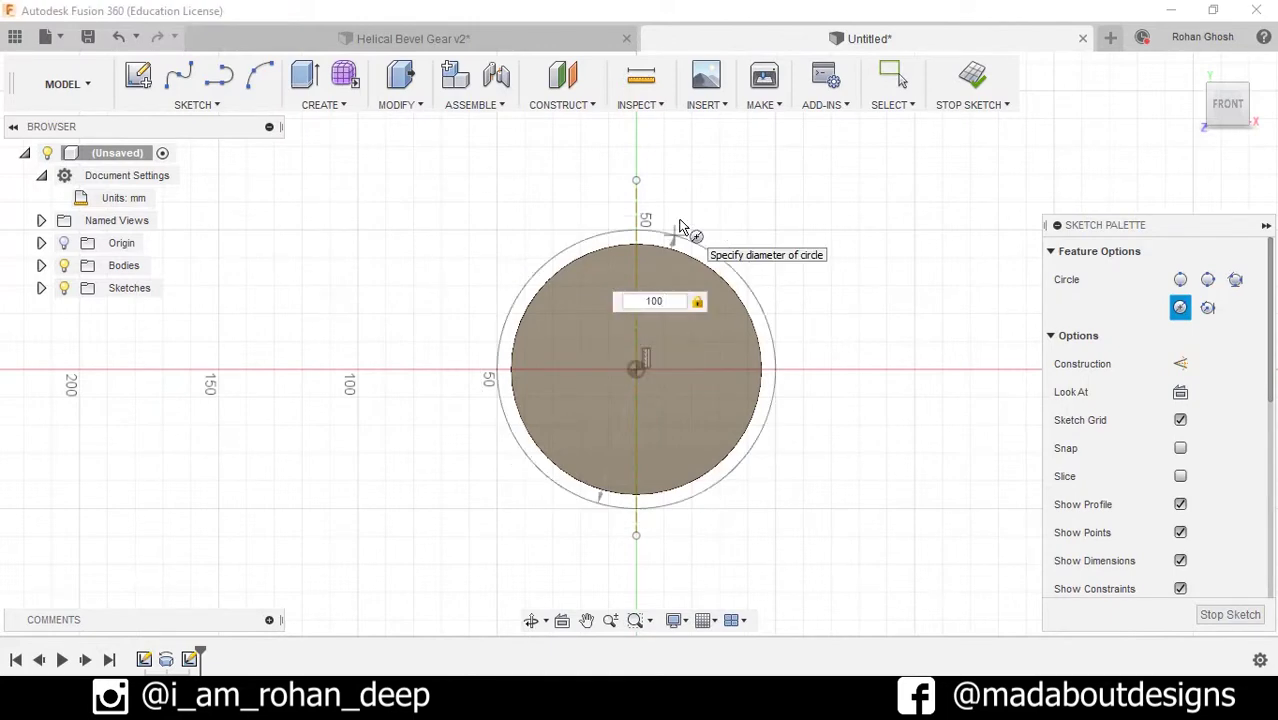
{"action": "key", "text": "Return"}
{"action": "left_click", "coordinate": [637, 371]}
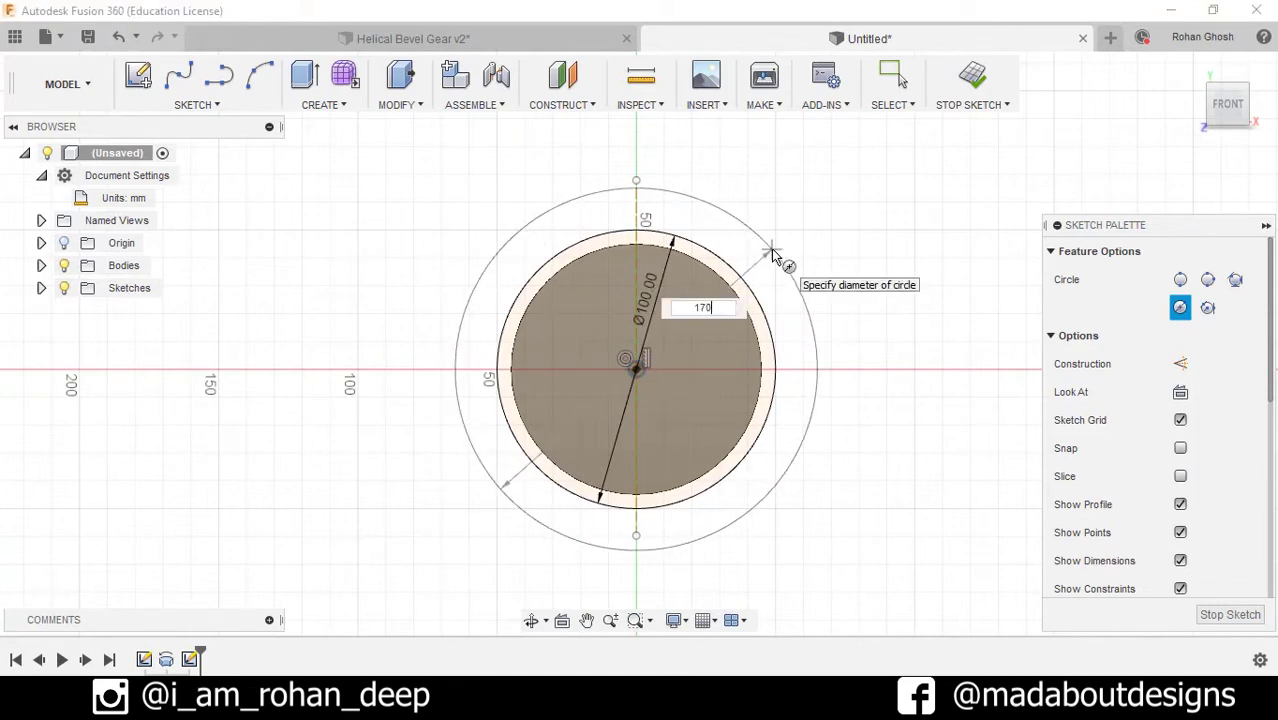
{"action": "key", "text": "Tab"}
{"action": "key", "text": "Return"}
{"action": "key", "text": "Escape"}
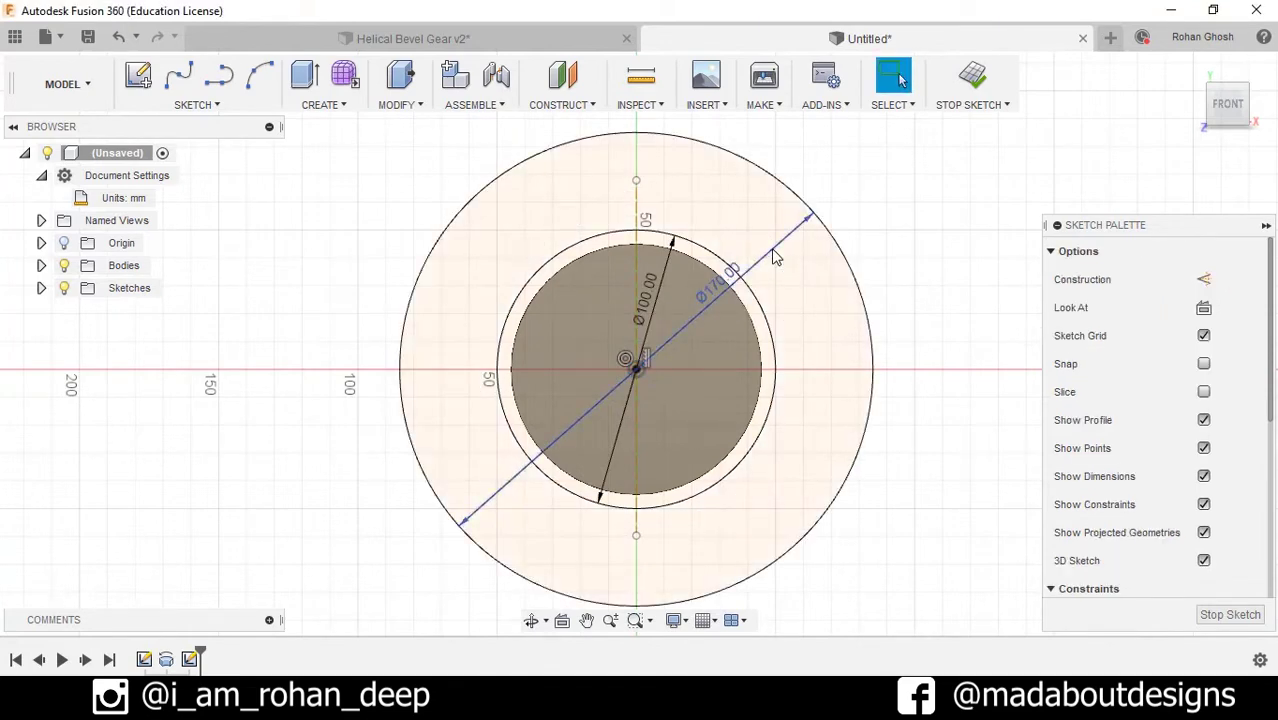
{"action": "scroll", "coordinate": [688, 260], "scroll_direction": "up", "scroll_amount": 3}
{"action": "middle_click_drag", "start_coordinate": [693, 223], "coordinate": [706, 377]}
{"action": "key", "text": "Escape"}
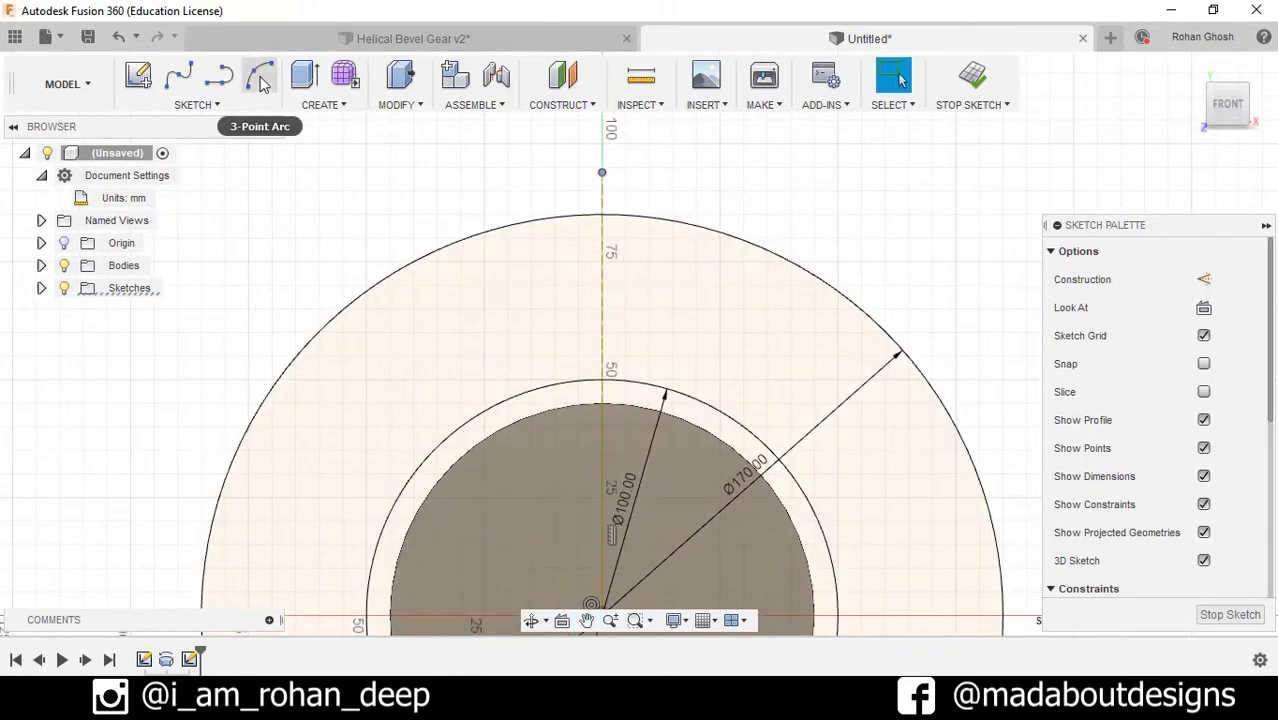
Step: Draw a three-point arc from the outer circle down to the inner circle
{"action": "left_click", "coordinate": [196, 104]}
{"action": "mouse_move", "coordinate": [184, 212]}
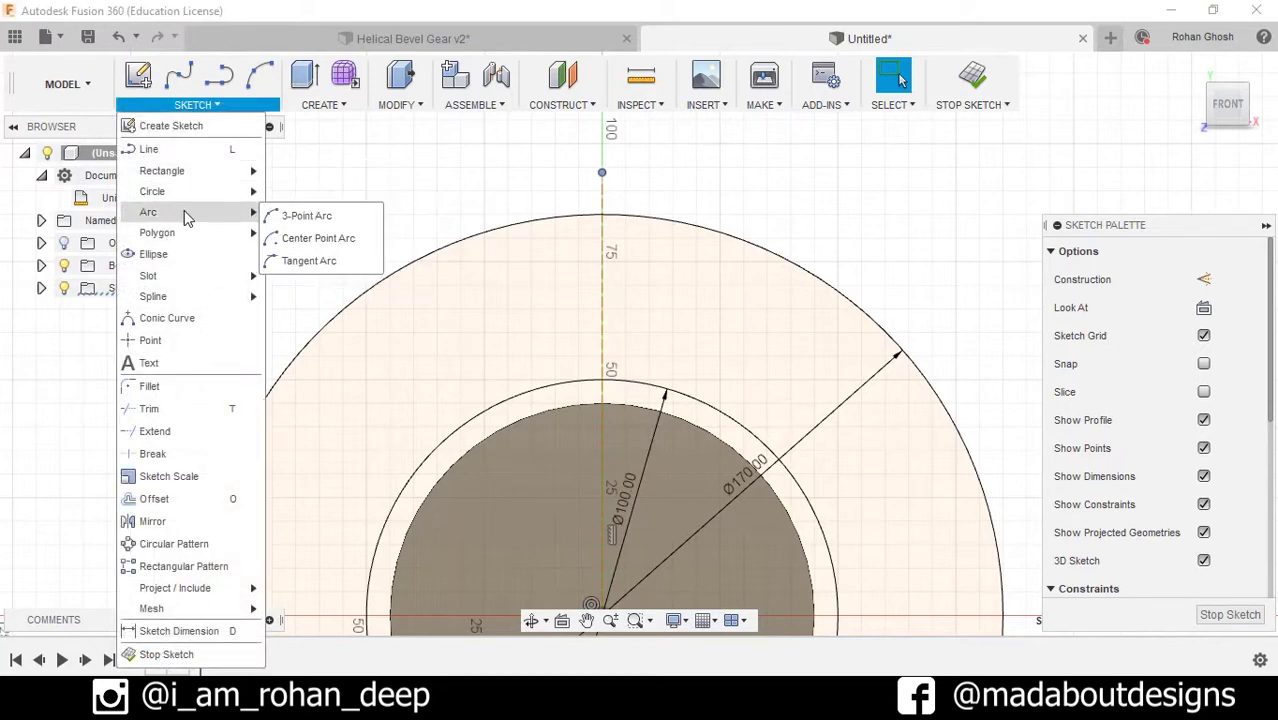
{"action": "left_click", "coordinate": [290, 215]}
{"action": "scroll", "coordinate": [600, 302], "scroll_direction": "up", "scroll_amount": 3}
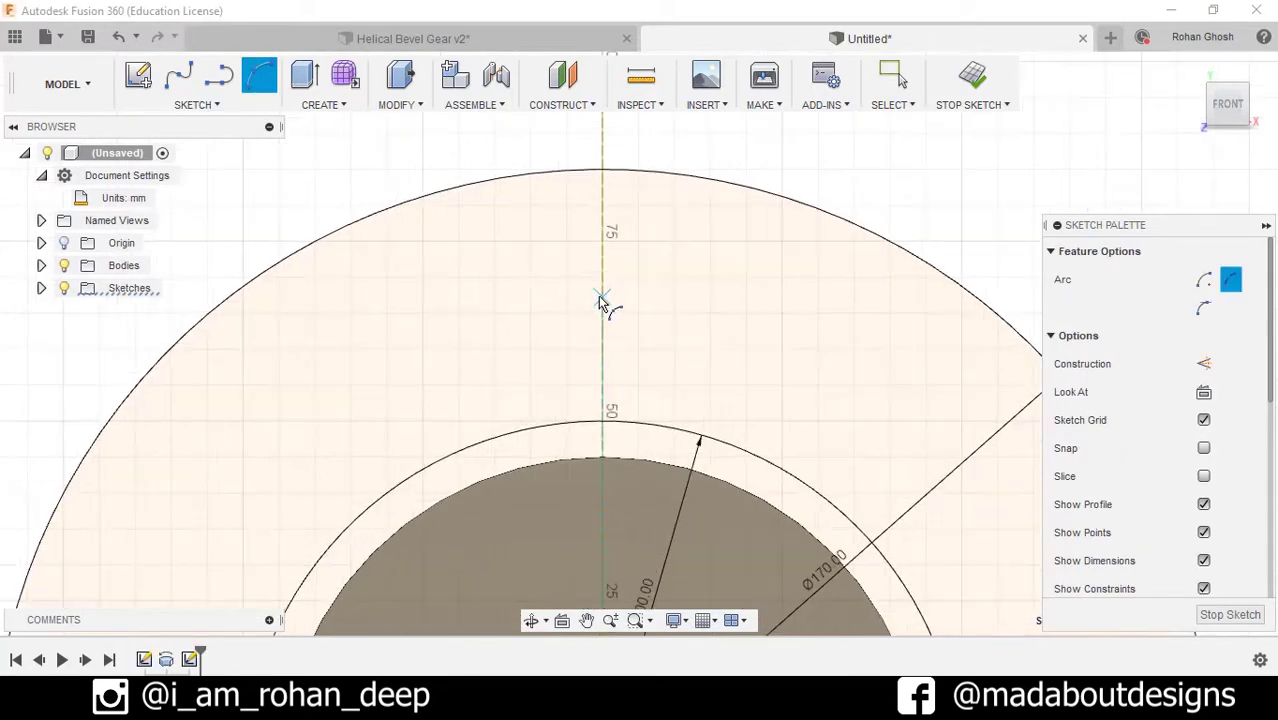
{"action": "left_click", "coordinate": [574, 171]}
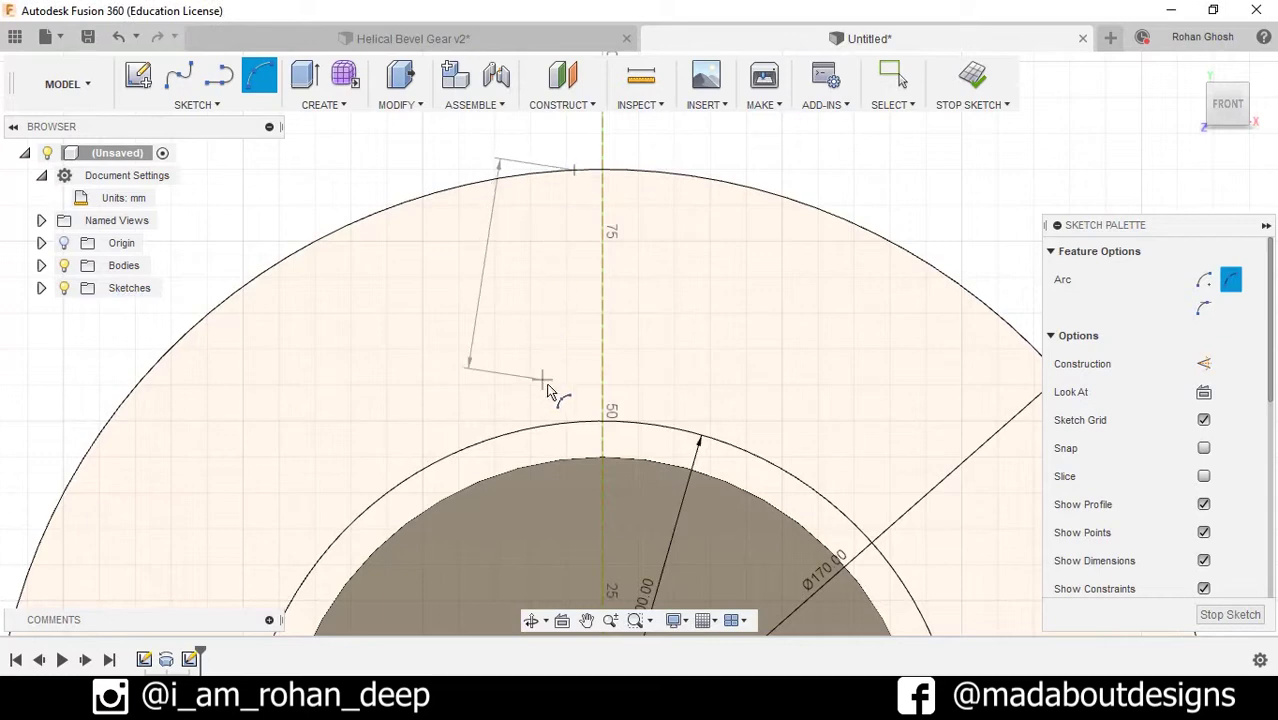
{"action": "left_click", "coordinate": [551, 426]}
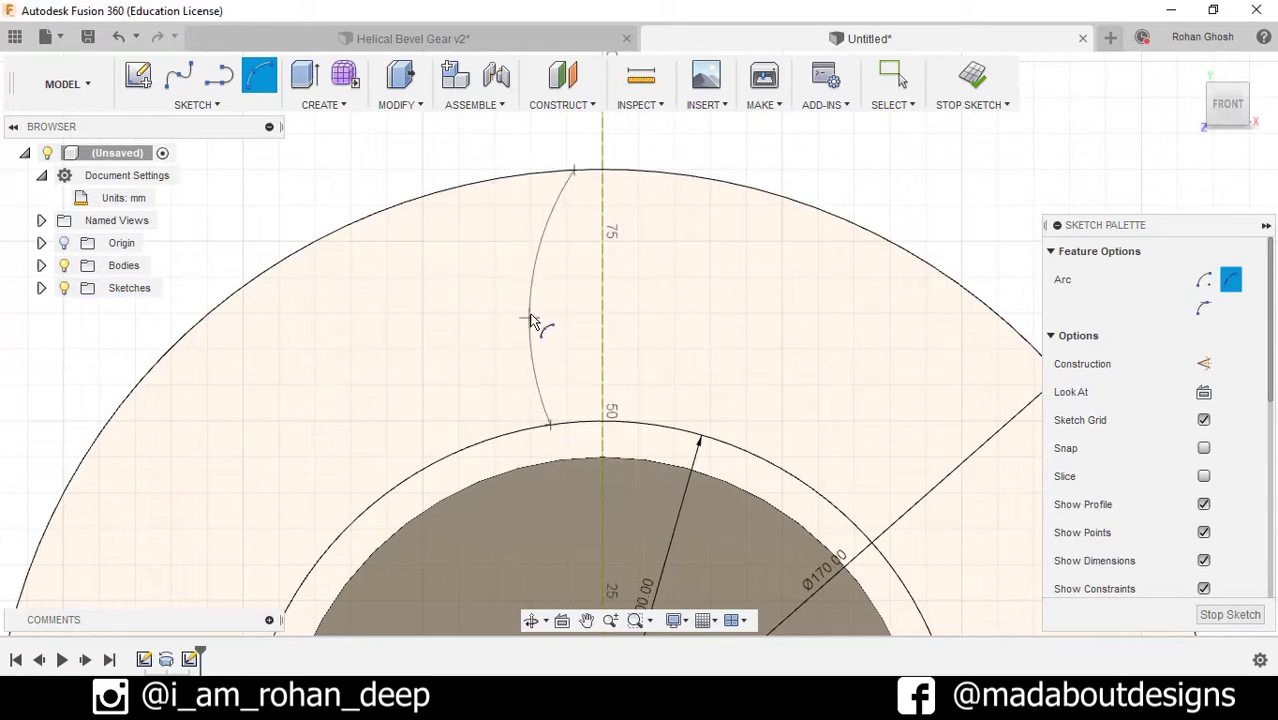
{"action": "left_click", "coordinate": [535, 312]}
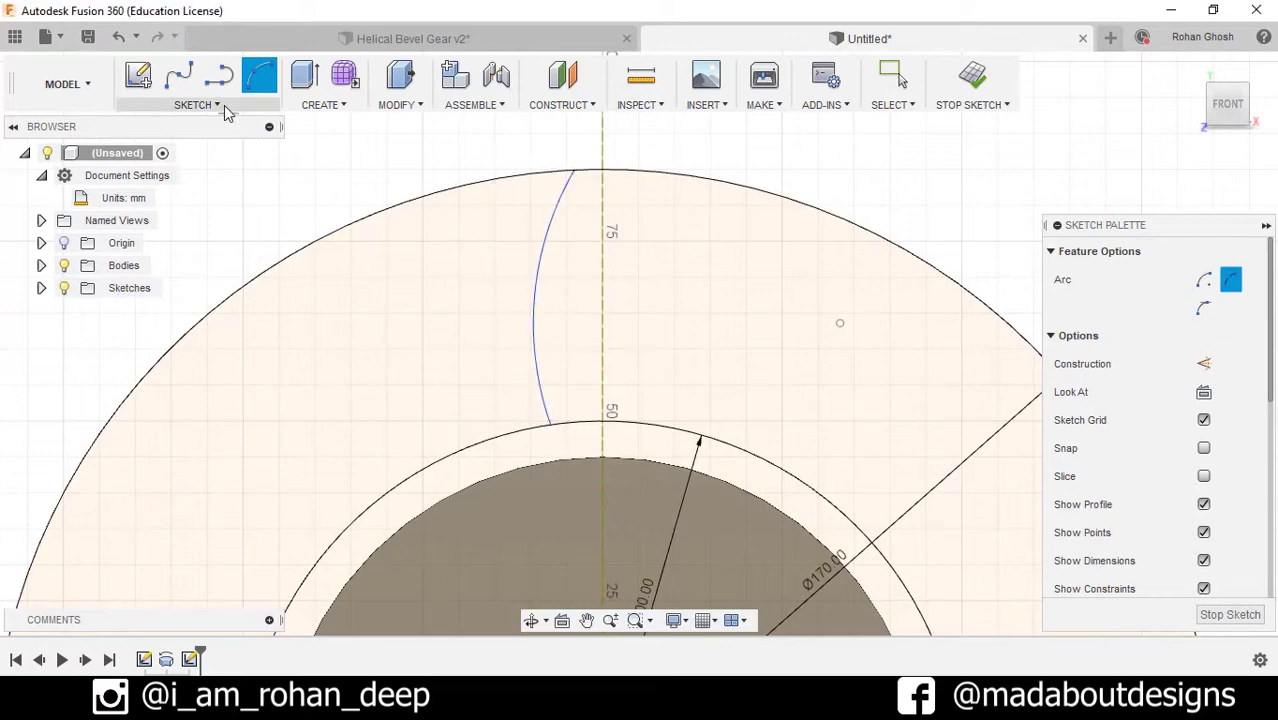
Step: Dimension the arc's top endpoint 6 mm from the vertical construction line
{"action": "left_click", "coordinate": [222, 105]}
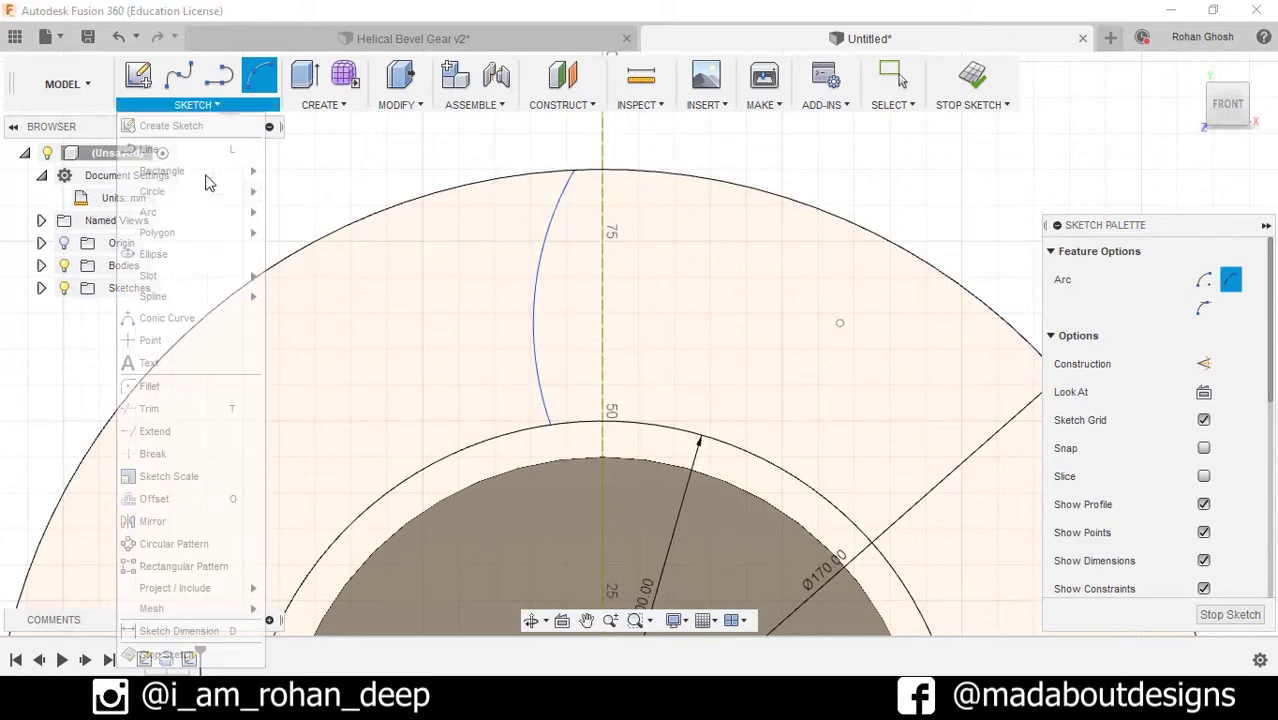
{"action": "left_click", "coordinate": [165, 630]}
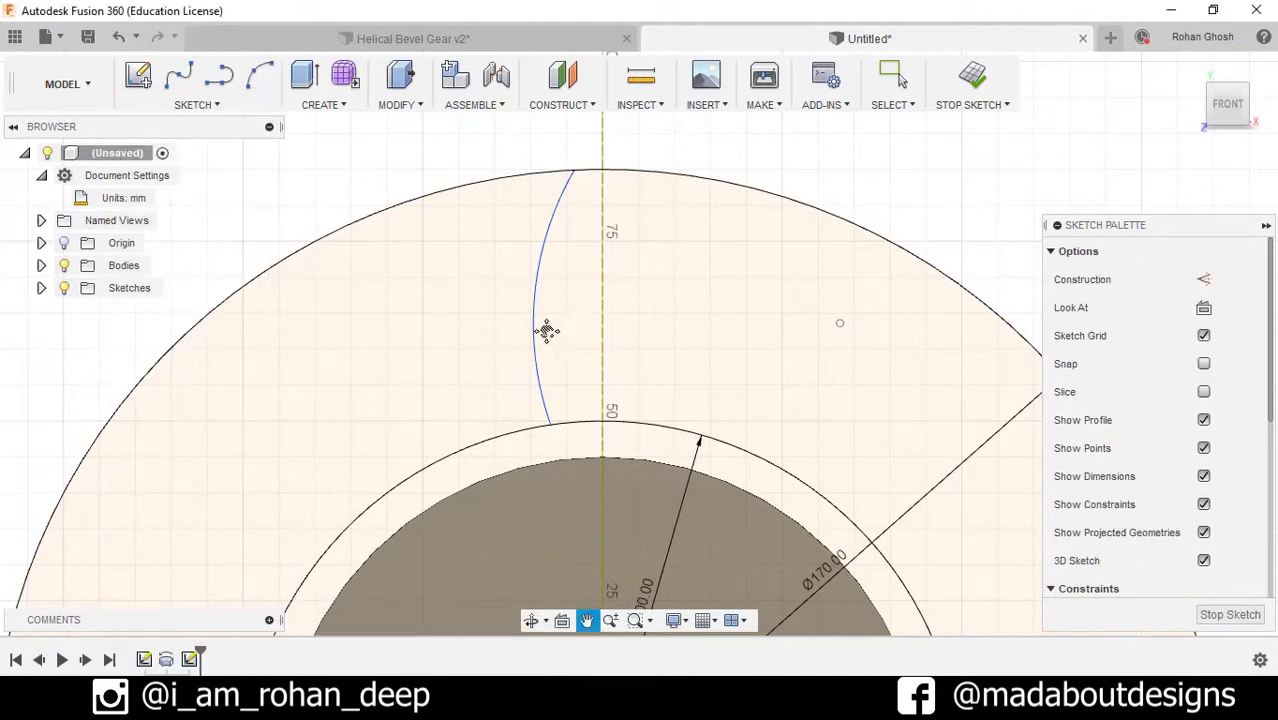
{"action": "middle_click_drag", "start_coordinate": [542, 328], "coordinate": [516, 418]}
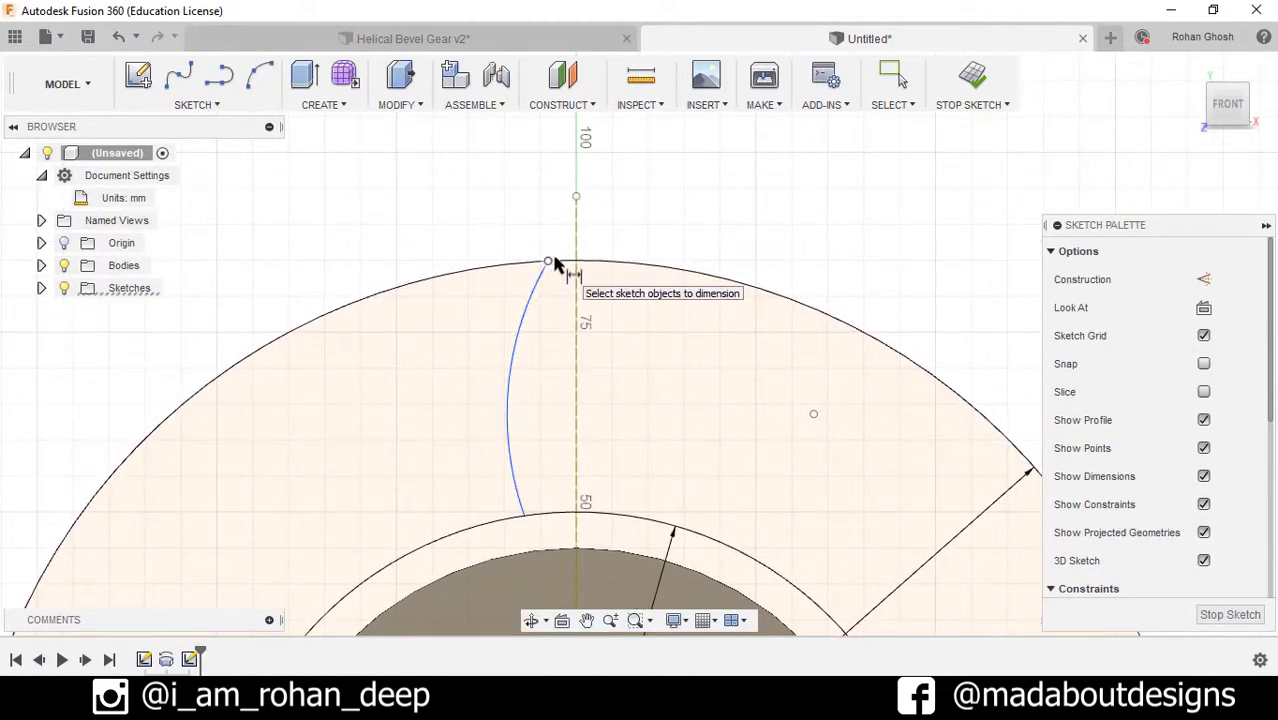
{"action": "scroll", "coordinate": [552, 265], "scroll_direction": "up", "scroll_amount": 2}
{"action": "left_click", "coordinate": [588, 258]}
{"action": "left_click", "coordinate": [545, 263]}
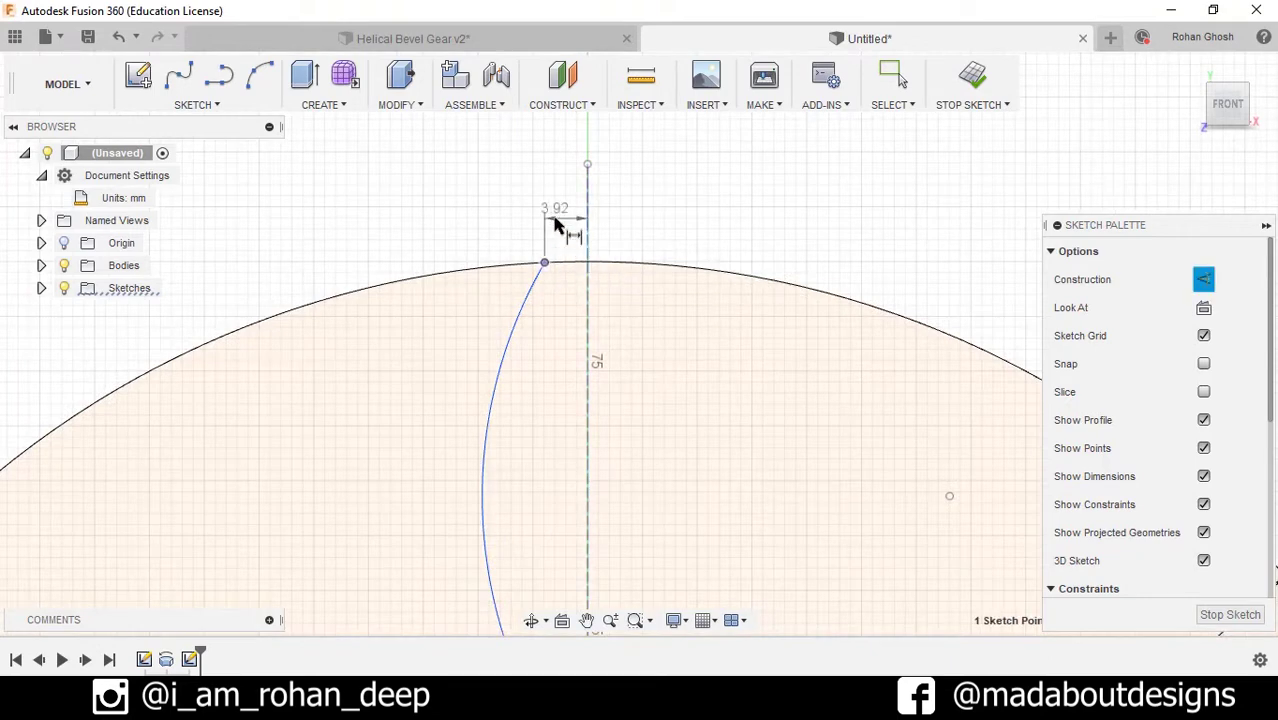
{"action": "left_click", "coordinate": [568, 218]}
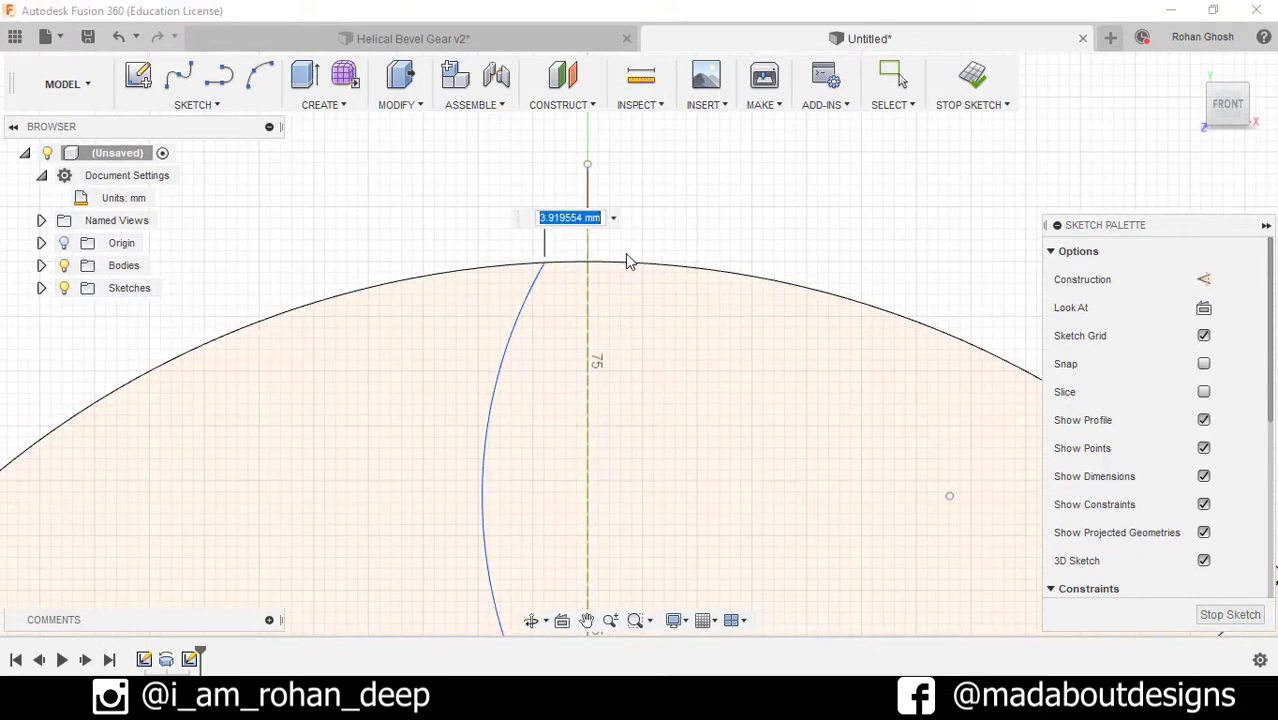
{"action": "type", "text": "6"}
{"action": "key", "text": "Return"}
{"action": "scroll", "coordinate": [625, 253], "scroll_direction": "down", "scroll_amount": 2}
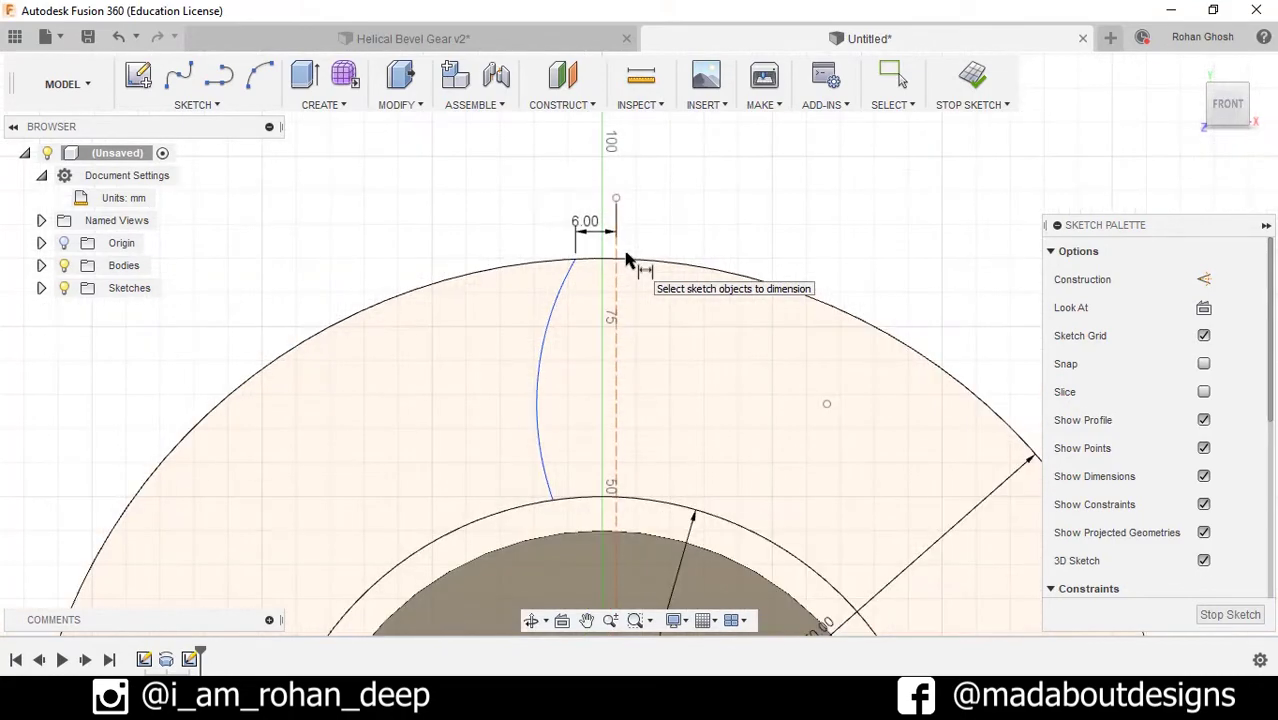
{"action": "scroll", "coordinate": [625, 253], "scroll_direction": "up", "scroll_amount": 2}
{"action": "scroll", "coordinate": [633, 274], "scroll_direction": "down", "scroll_amount": 3}
{"action": "middle_click_drag", "start_coordinate": [676, 348], "coordinate": [687, 131]}
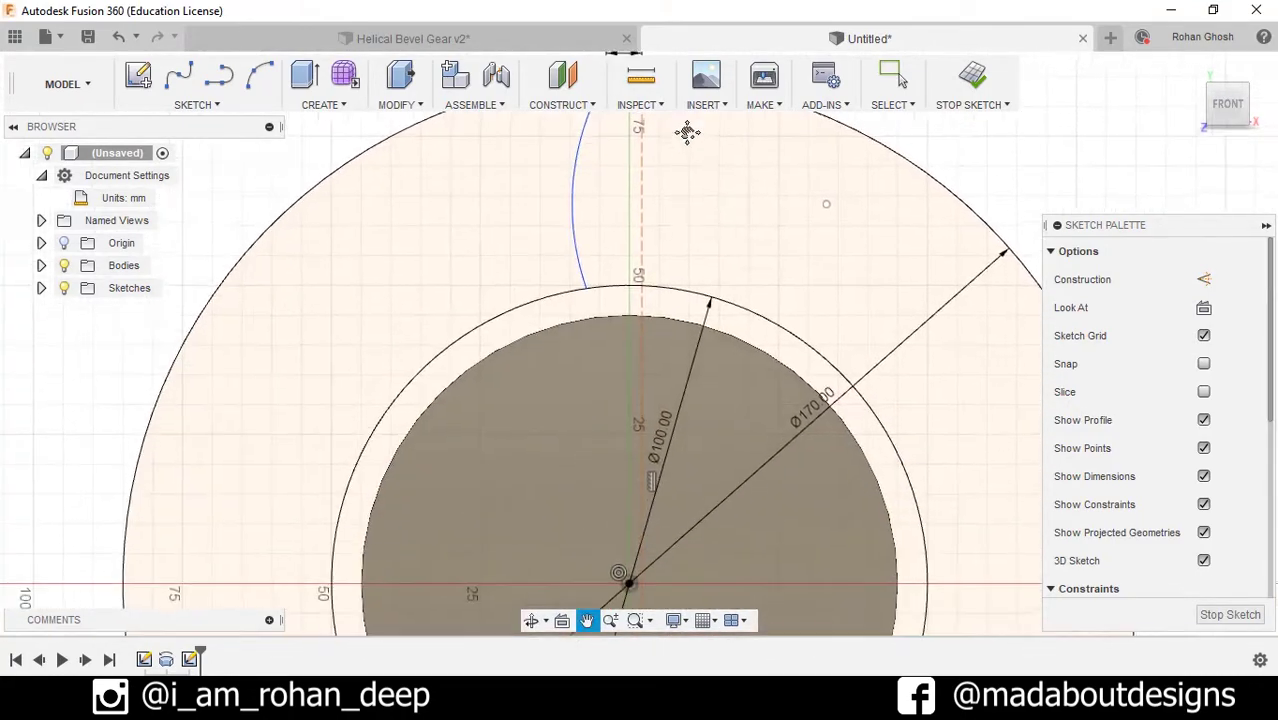
{"action": "key", "text": "Escape"}
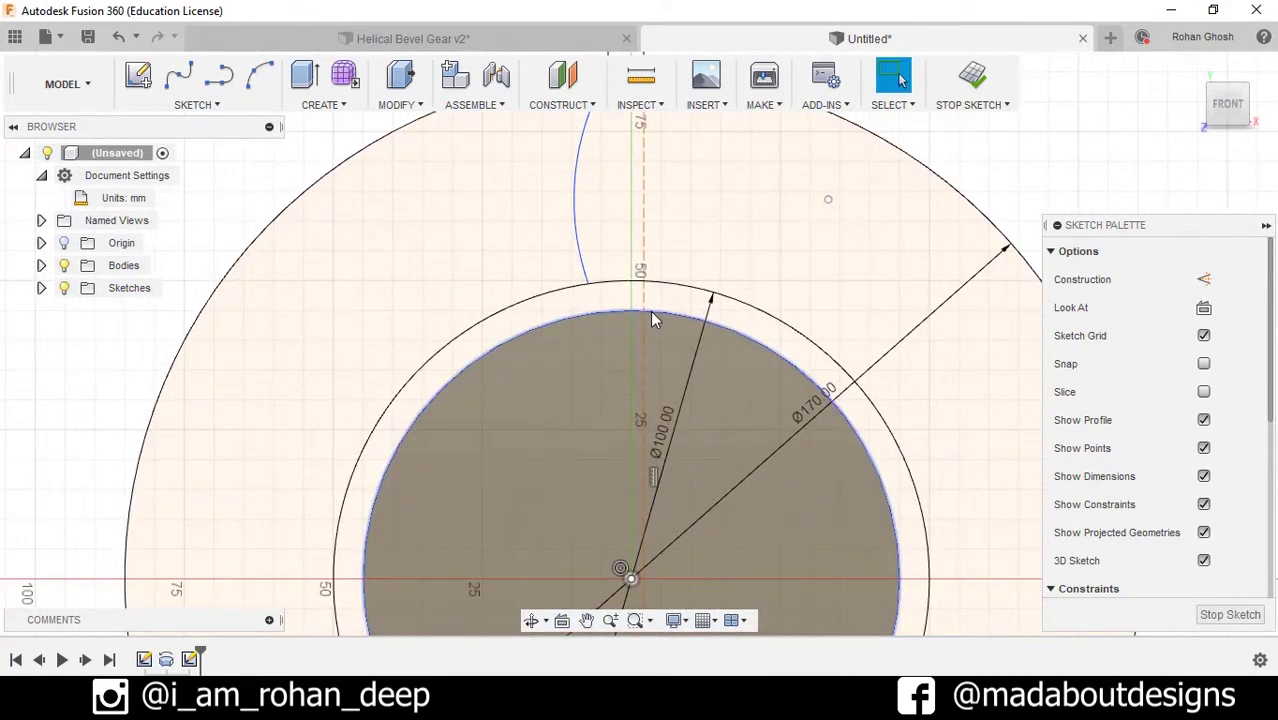
Step: Constrain the vertical construction line to pass through the origin
{"action": "key", "text": "x"}
{"action": "scroll", "coordinate": [645, 410], "scroll_direction": "up", "scroll_amount": 5}
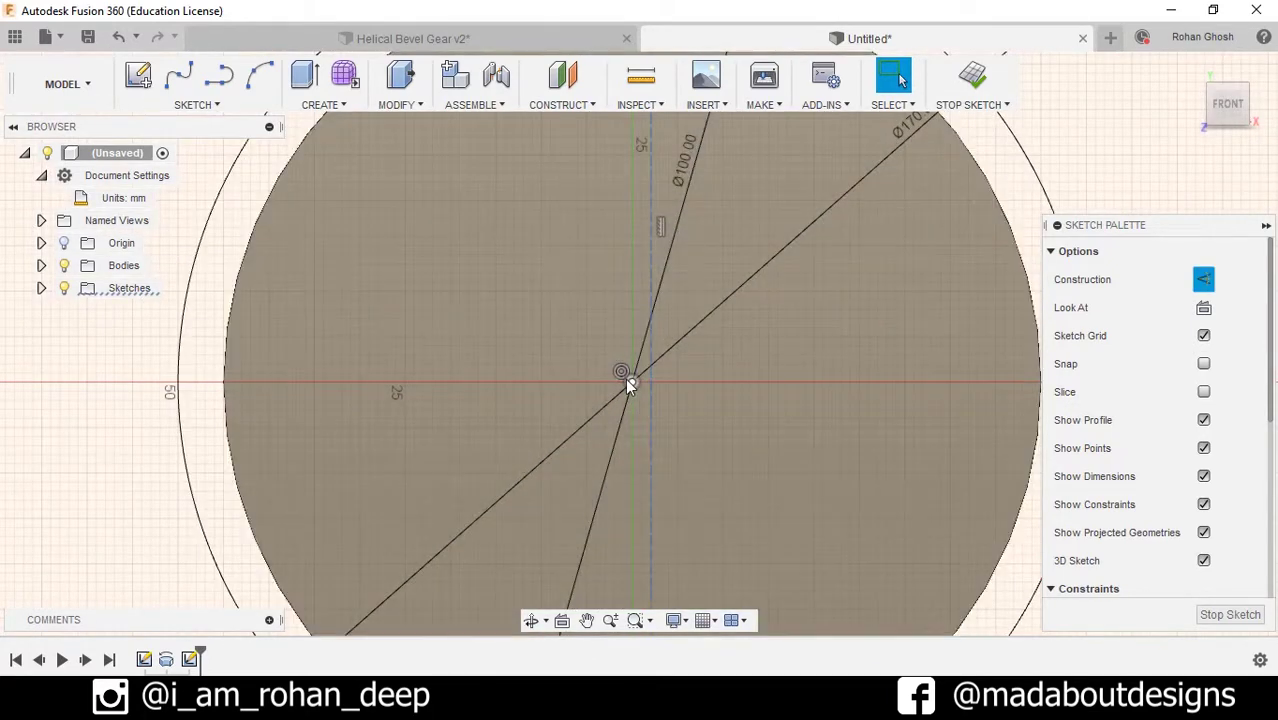
{"action": "left_click", "coordinate": [628, 385]}
{"action": "scroll", "coordinate": [1120, 422], "scroll_direction": "down", "scroll_amount": 5}
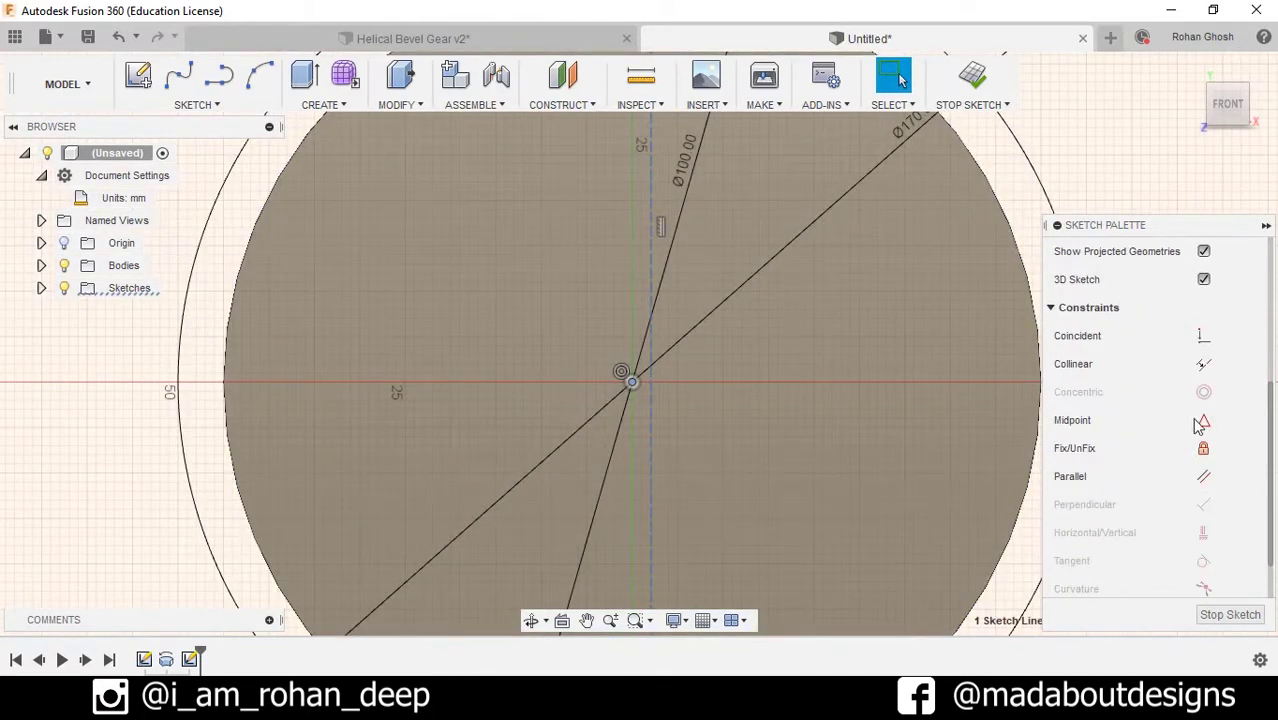
{"action": "left_click", "coordinate": [1203, 336]}
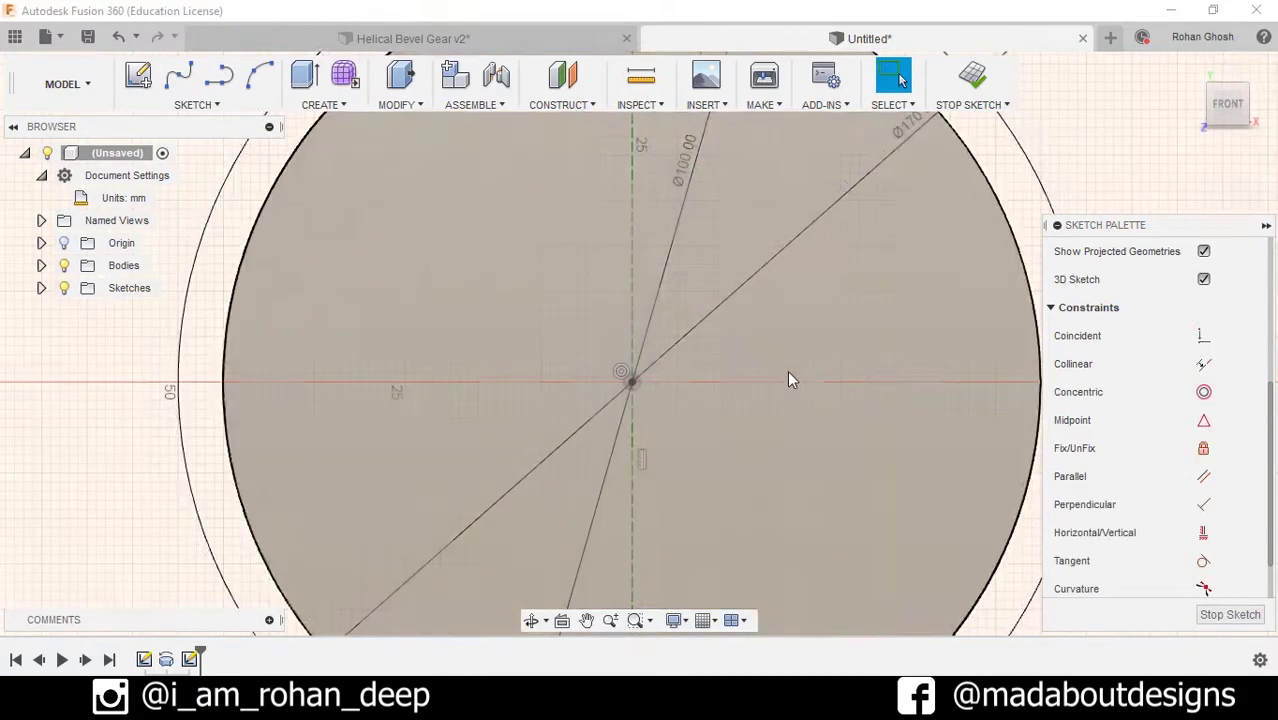
{"action": "scroll", "coordinate": [787, 375], "scroll_direction": "down", "scroll_amount": 3}
{"action": "scroll", "coordinate": [785, 342], "scroll_direction": "up", "scroll_amount": 6}
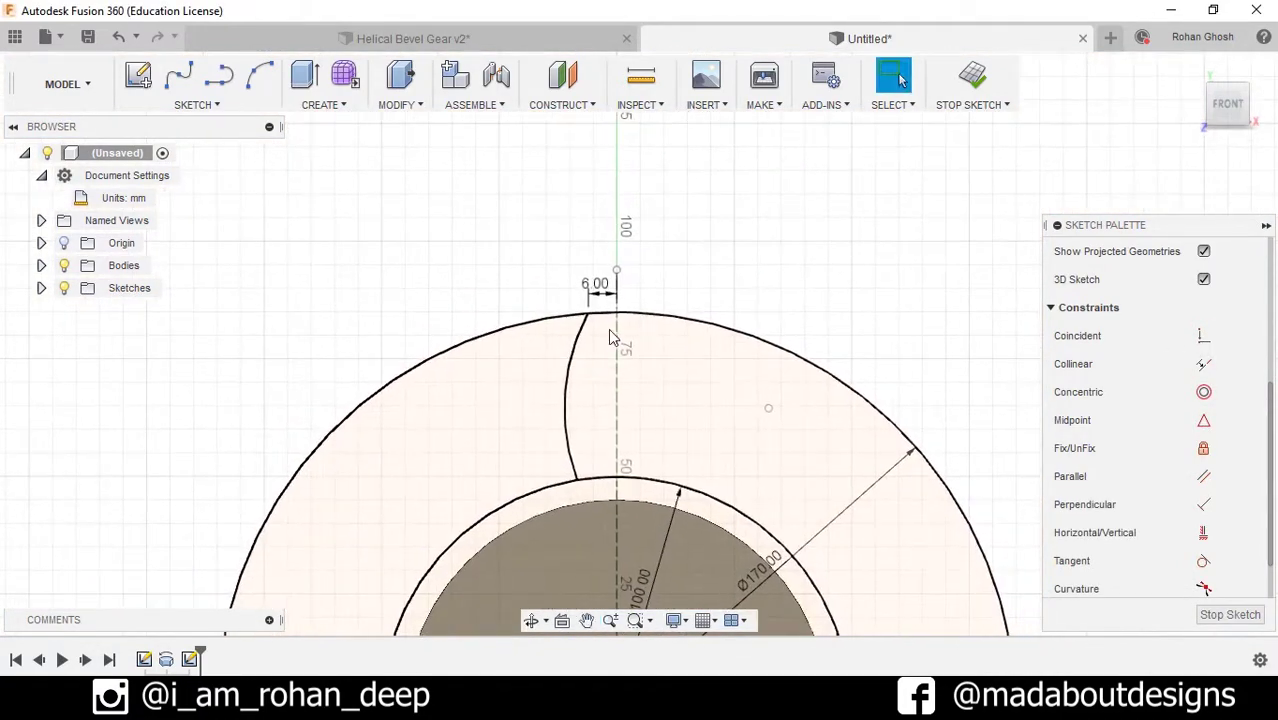
{"action": "scroll", "coordinate": [612, 337], "scroll_direction": "up", "scroll_amount": 4}
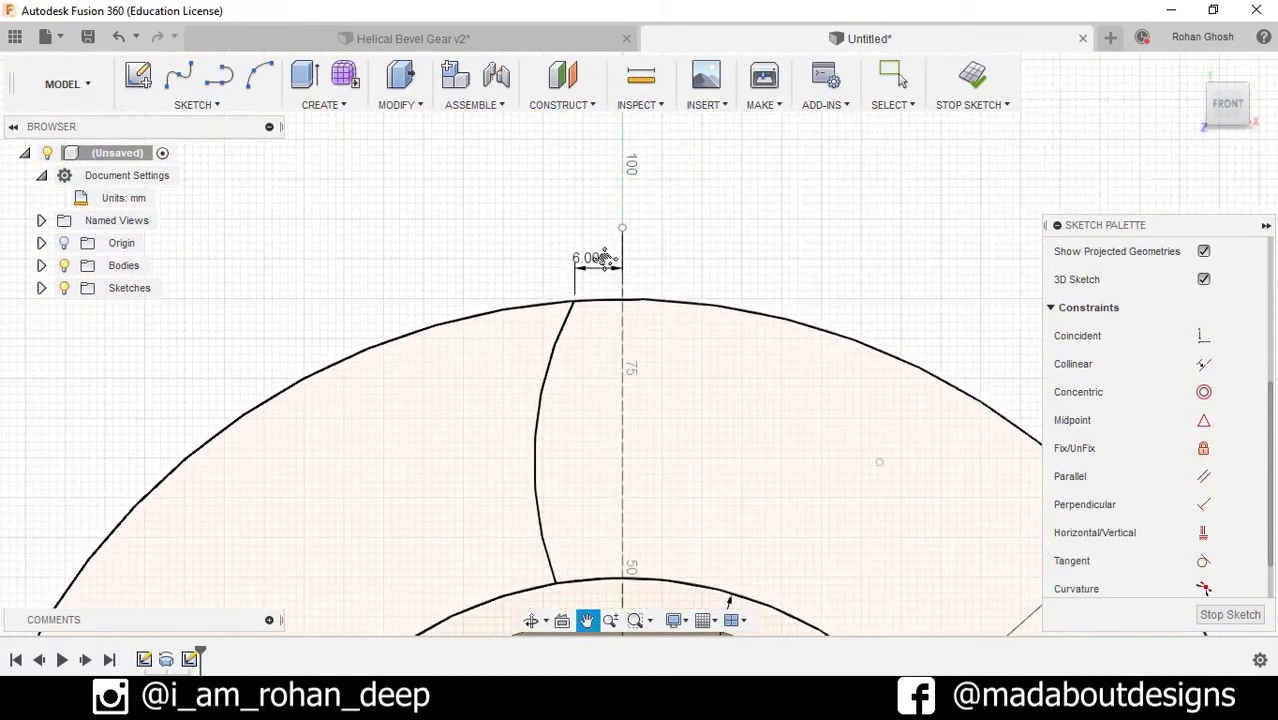
Step: Dimension the flank's lower endpoint 15 mm from the vertical centreline
{"action": "left_click", "coordinate": [196, 105]}
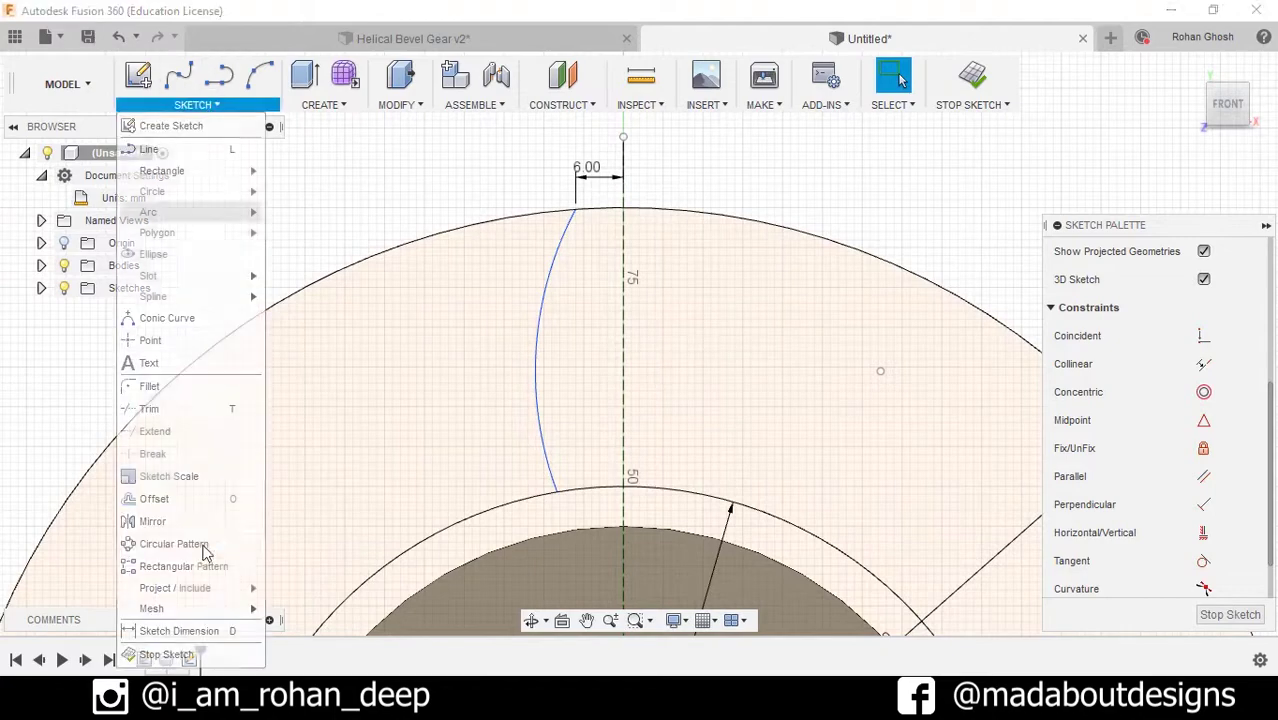
{"action": "left_click", "coordinate": [178, 631]}
{"action": "scroll", "coordinate": [565, 492], "scroll_direction": "up", "scroll_amount": 3}
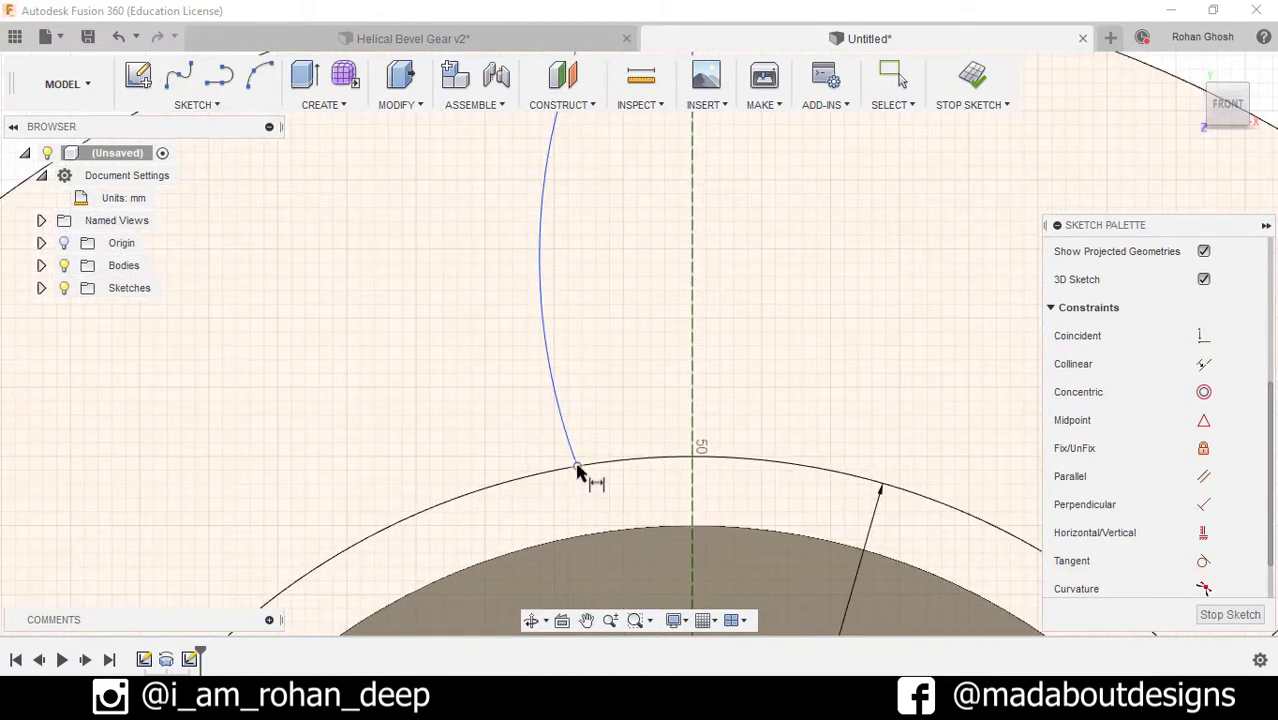
{"action": "left_click", "coordinate": [577, 468]}
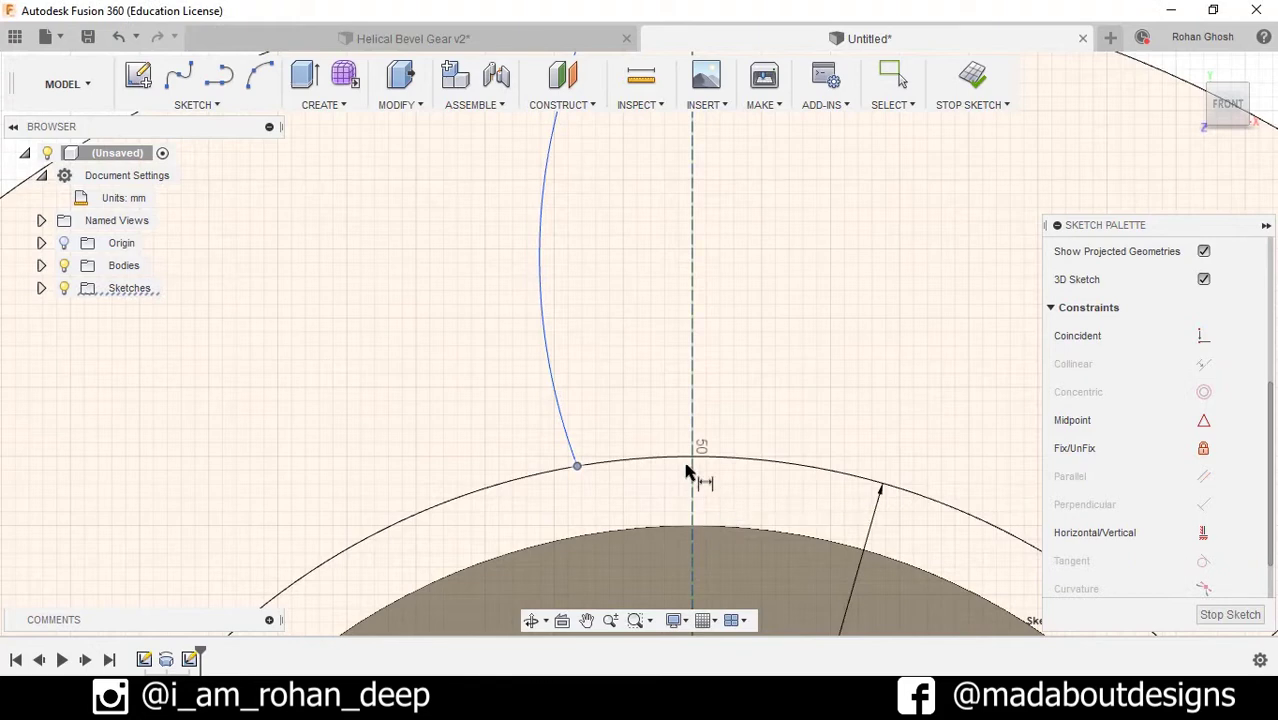
{"action": "left_click", "coordinate": [690, 476]}
{"action": "left_click", "coordinate": [744, 401]}
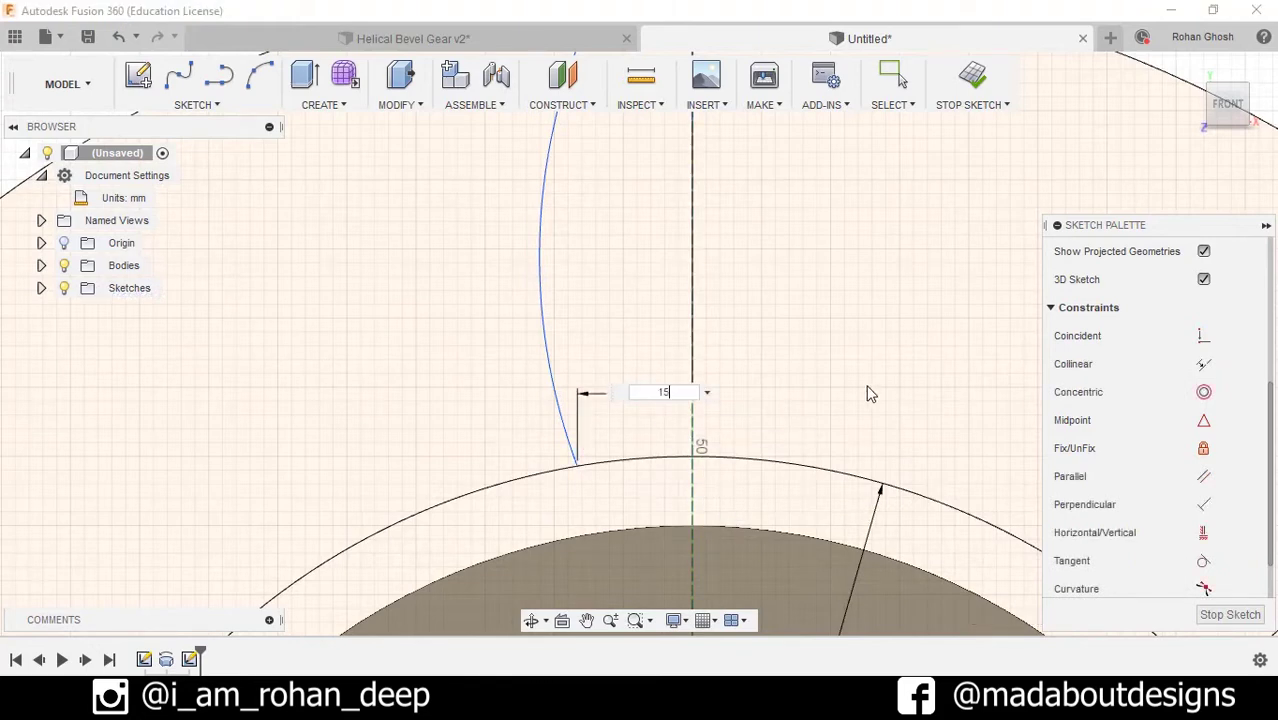
{"action": "key", "text": "Return"}
{"action": "scroll", "coordinate": [860, 390], "scroll_direction": "down", "scroll_amount": 1}
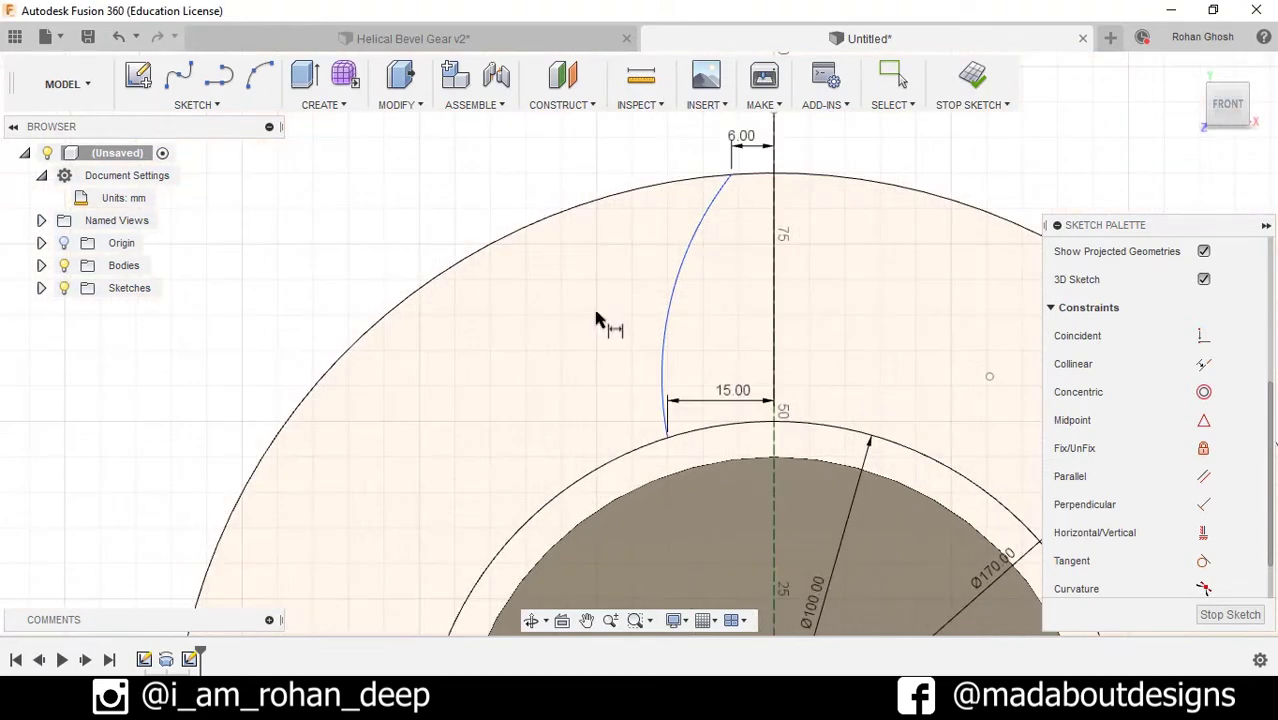
Step: Set the curved flank's radius to 55 mm, then select the flank
{"action": "left_click", "coordinate": [675, 297]}
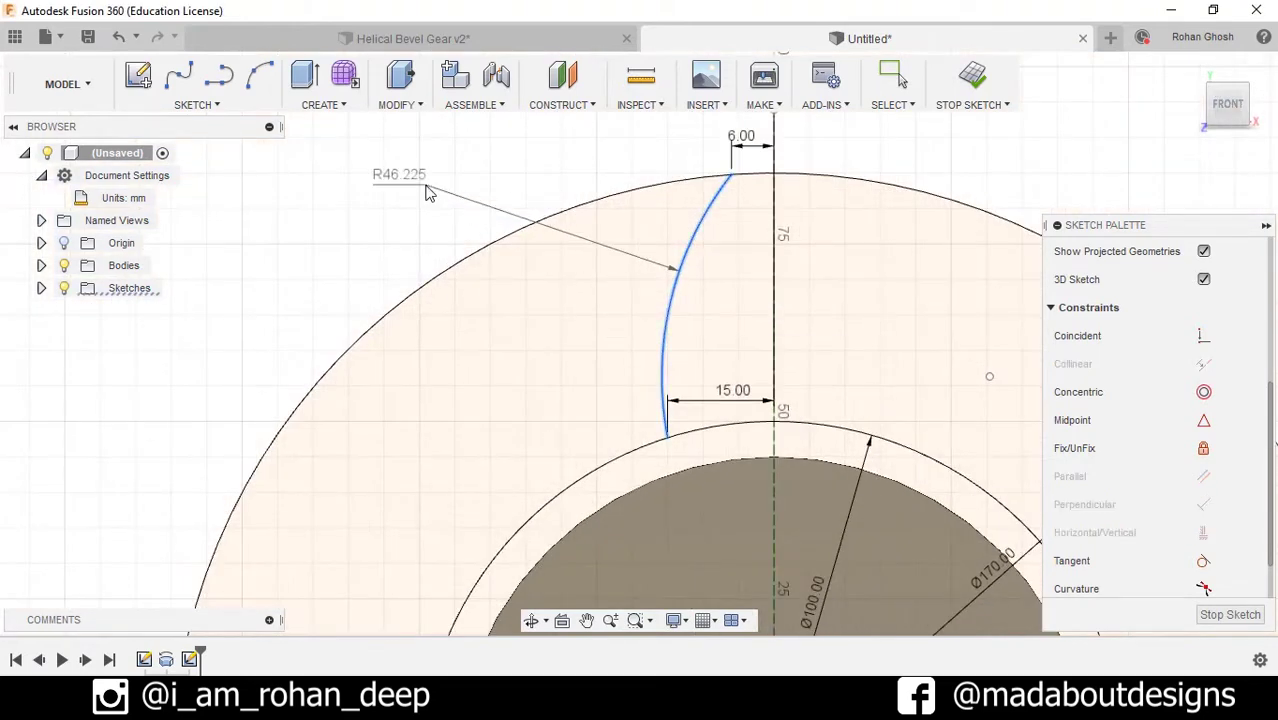
{"action": "left_click", "coordinate": [445, 188]}
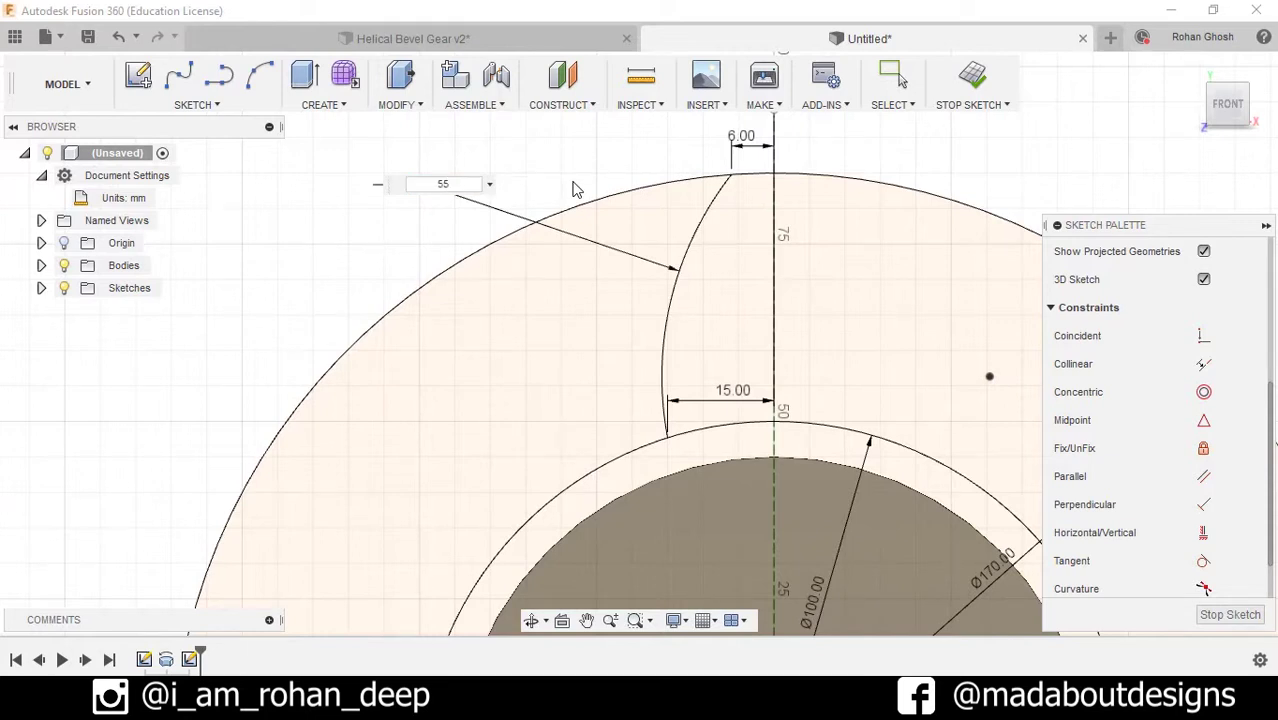
{"action": "key", "text": "Return"}
{"action": "key", "text": "Escape"}
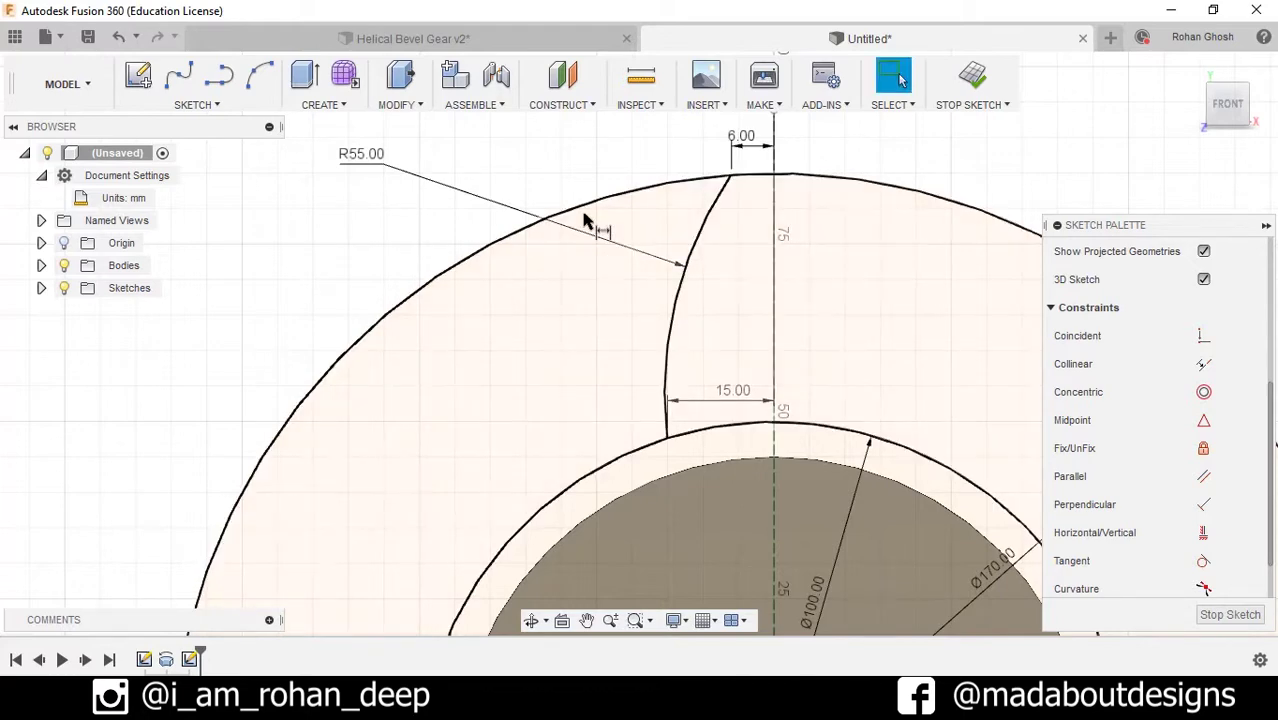
{"action": "left_click", "coordinate": [697, 249]}
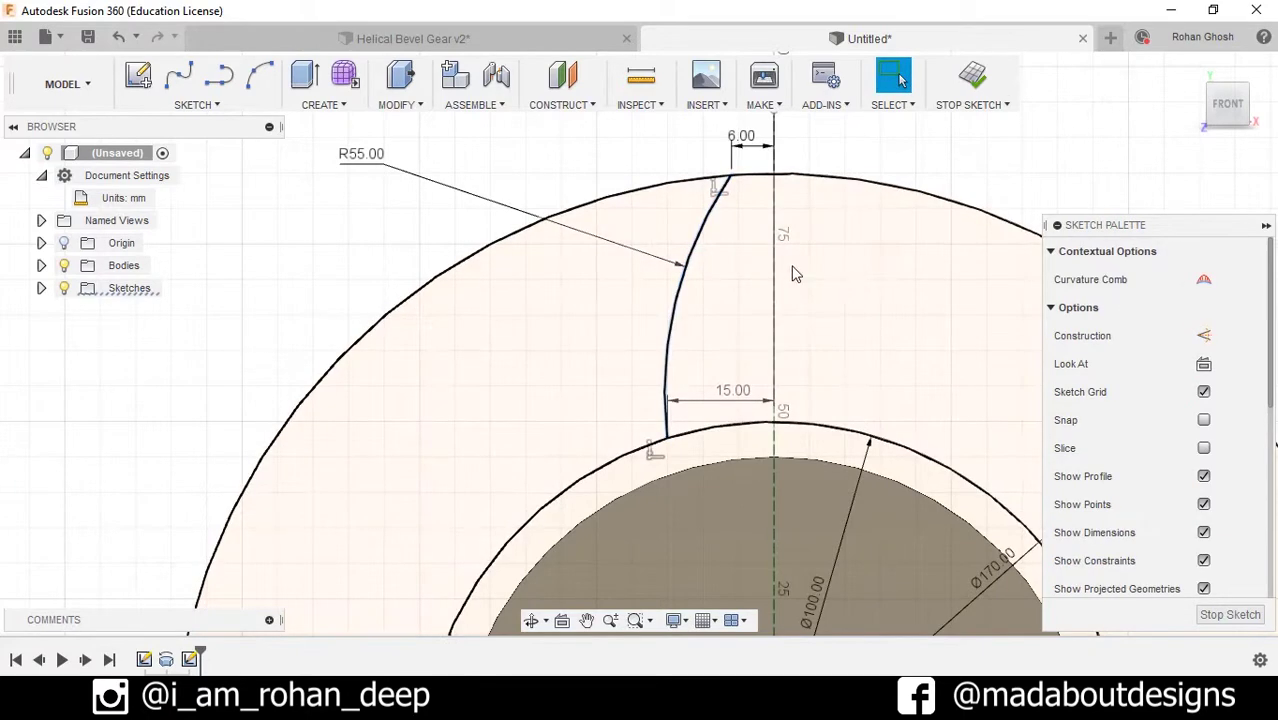
Step: Mirror the curved flank across the vertical centreline
{"action": "left_click", "coordinate": [182, 104]}
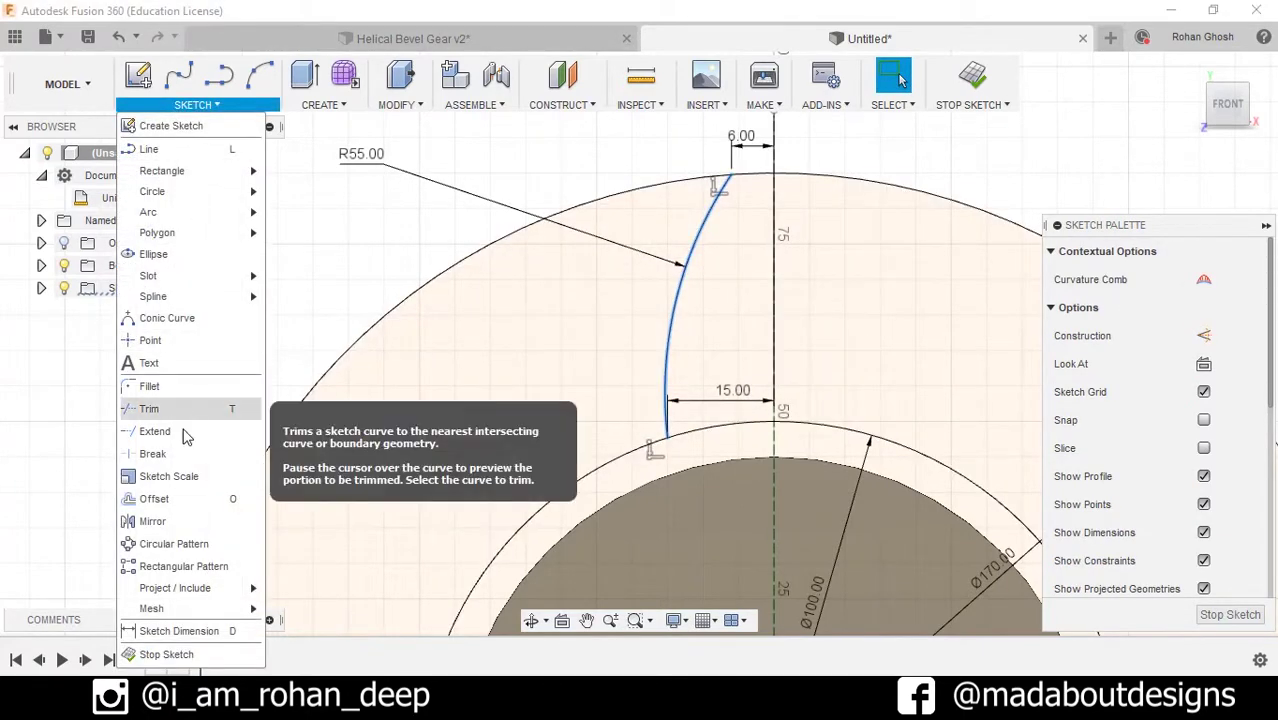
{"action": "left_click", "coordinate": [165, 521]}
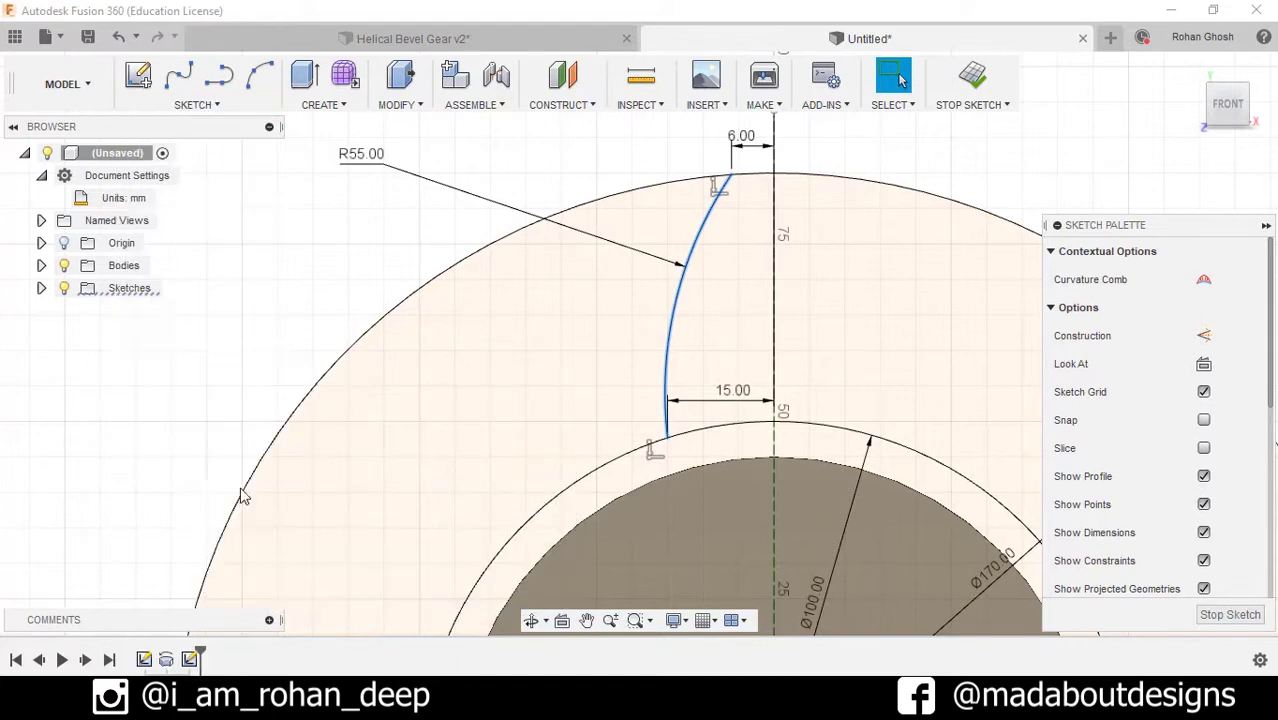
{"action": "left_click", "coordinate": [681, 281]}
{"action": "left_click", "coordinate": [685, 285]}
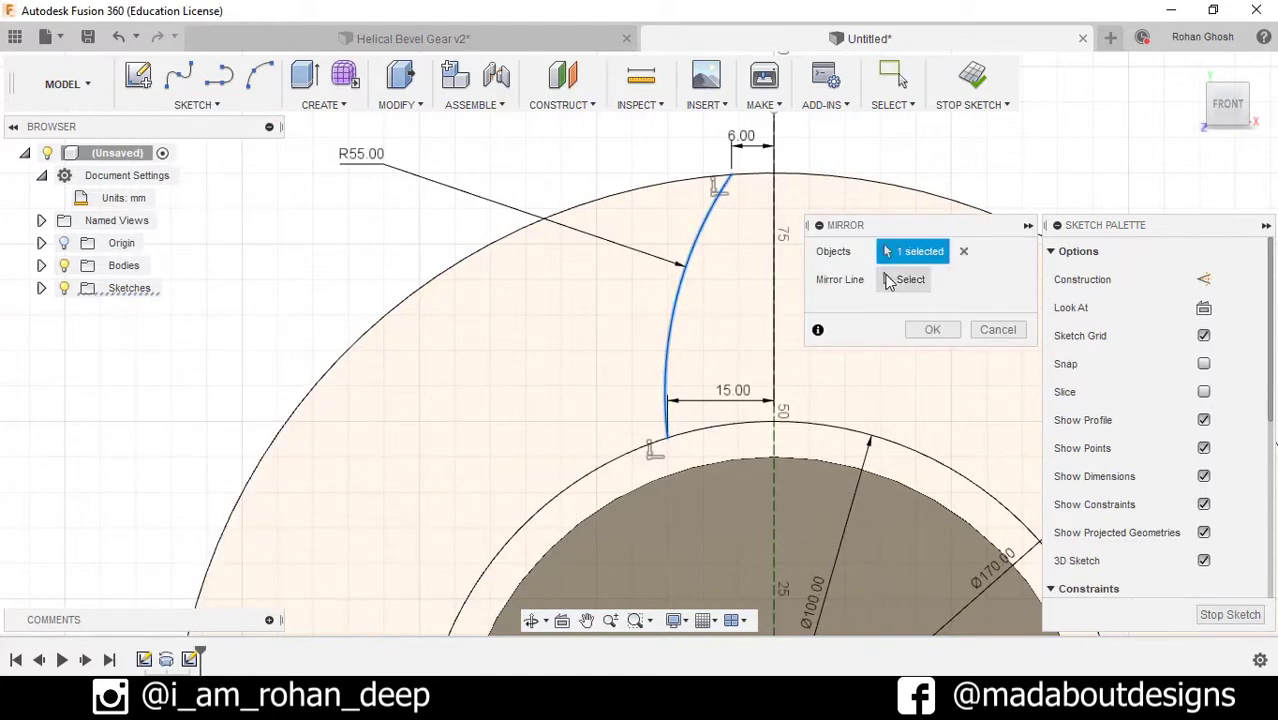
{"action": "left_click", "coordinate": [888, 283]}
{"action": "middle_click_drag", "start_coordinate": [769, 291], "coordinate": [681, 291]}
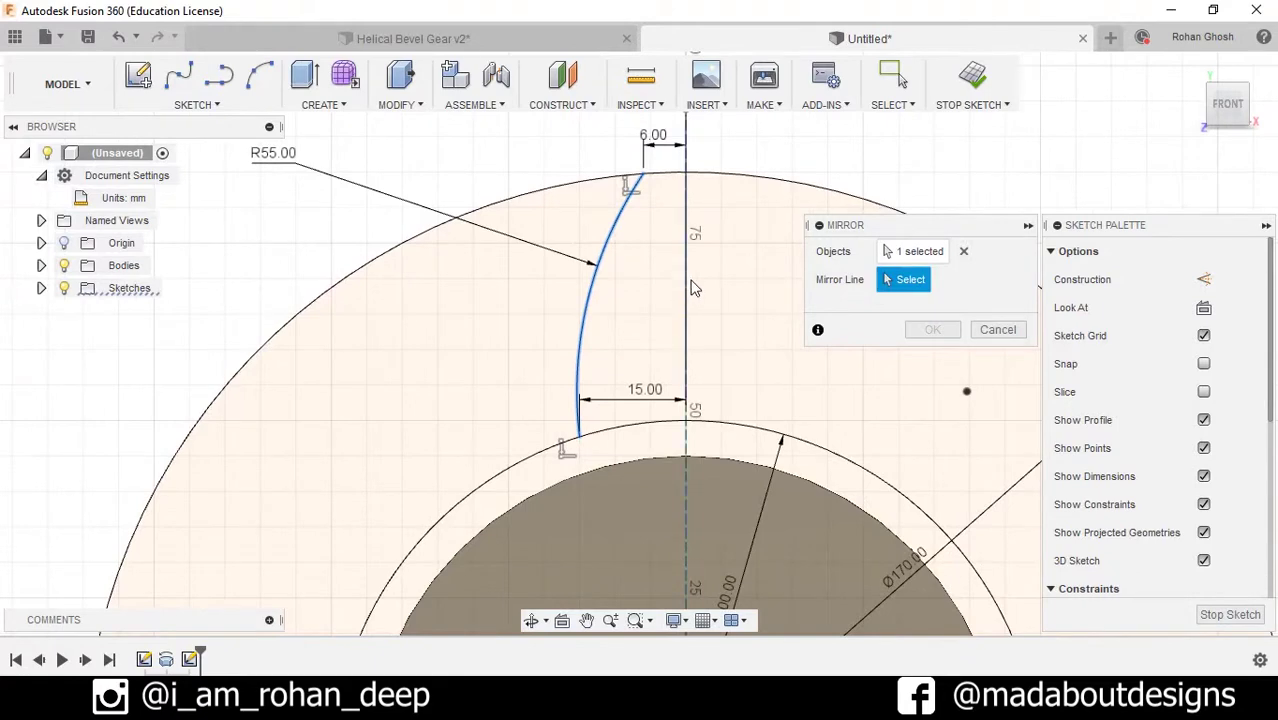
{"action": "left_click", "coordinate": [933, 330]}
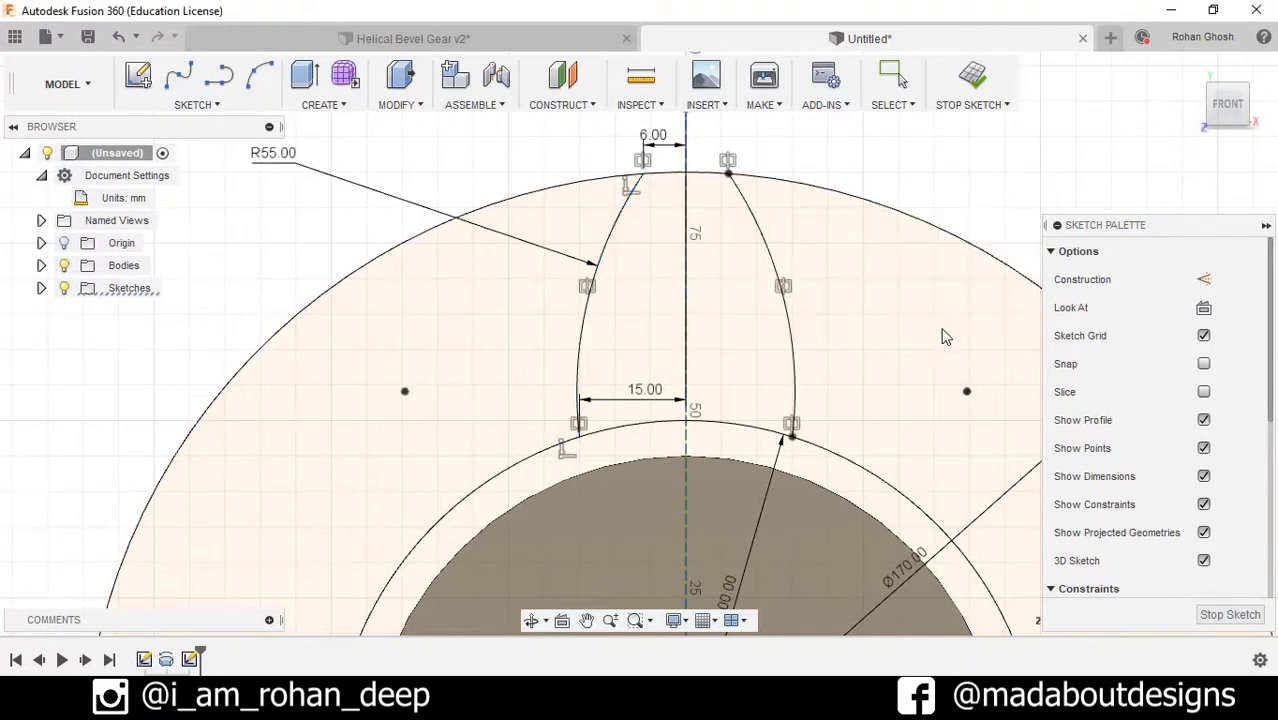
{"action": "scroll", "coordinate": [788, 383], "scroll_direction": "down", "scroll_amount": 3}
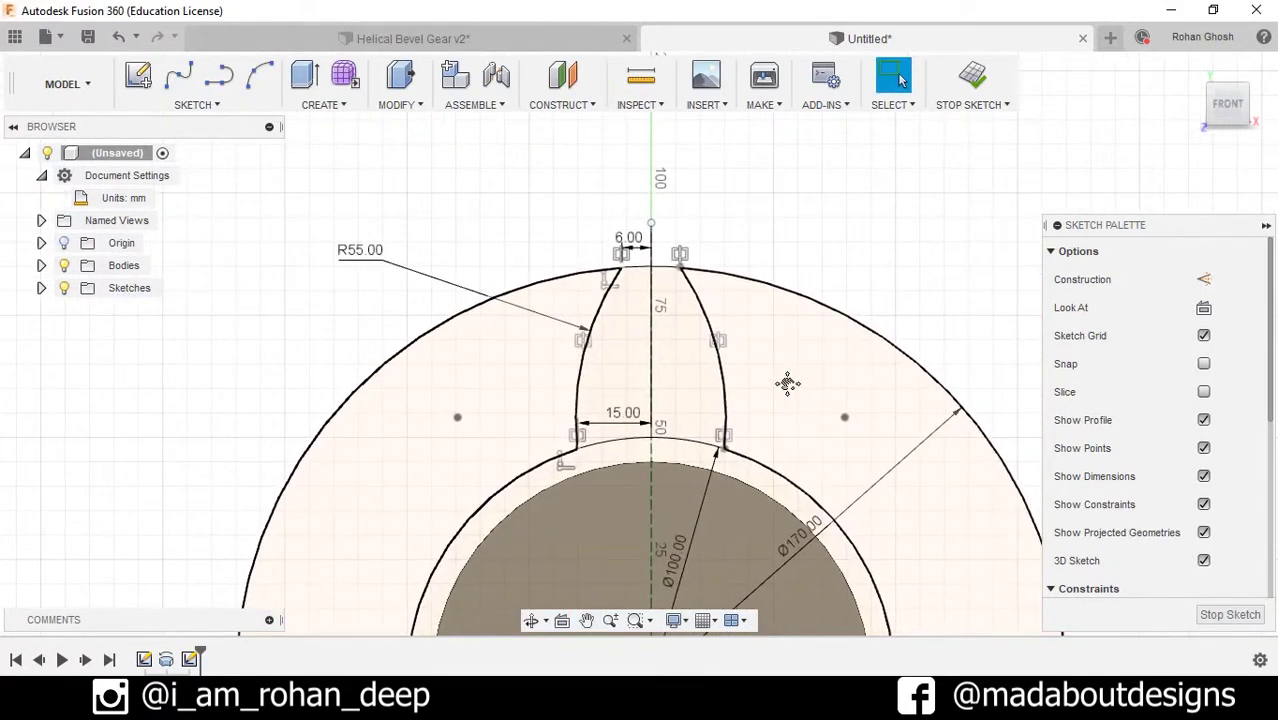
Step: Trim the outer circle outside the tooth to leave a closed tooth outline
{"action": "left_click", "coordinate": [196, 104]}
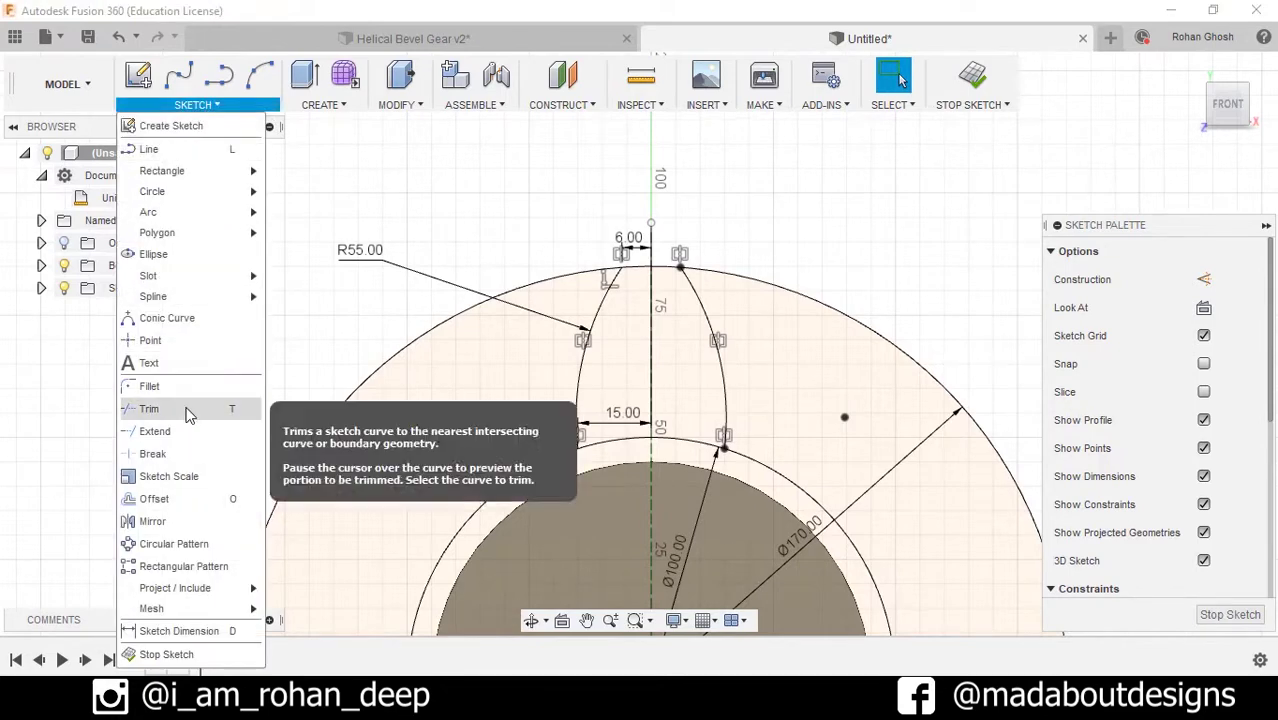
{"action": "left_click", "coordinate": [150, 408]}
{"action": "left_click", "coordinate": [540, 284]}
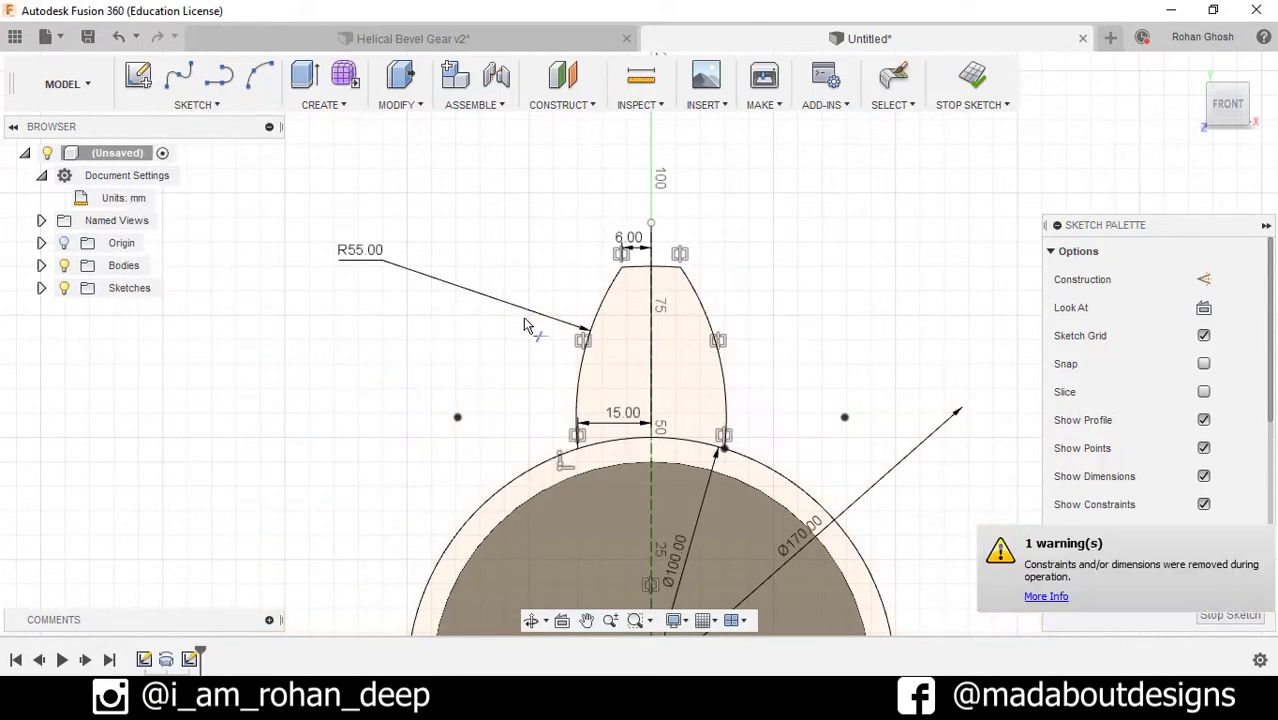
{"action": "scroll", "coordinate": [830, 419], "scroll_direction": "down", "scroll_amount": 3}
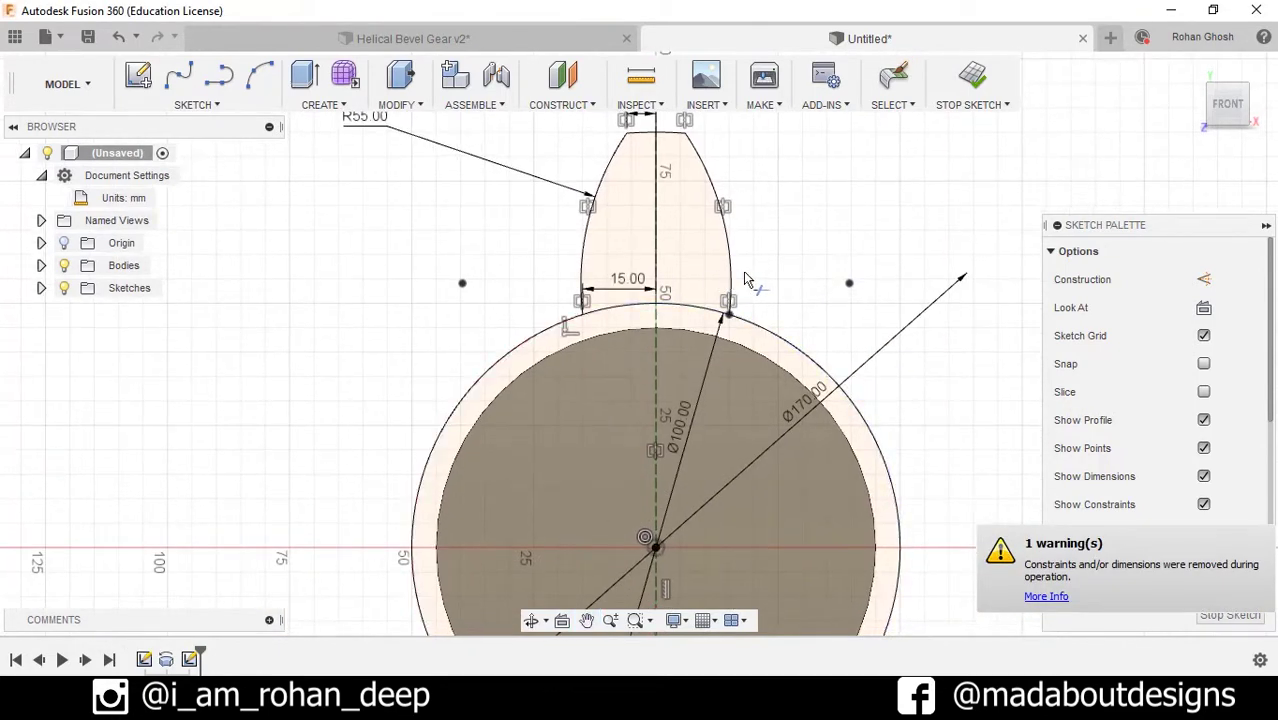
{"action": "scroll", "coordinate": [812, 279], "scroll_direction": "up", "scroll_amount": 5}
{"action": "middle_click_drag", "start_coordinate": [812, 279], "coordinate": [801, 340]}
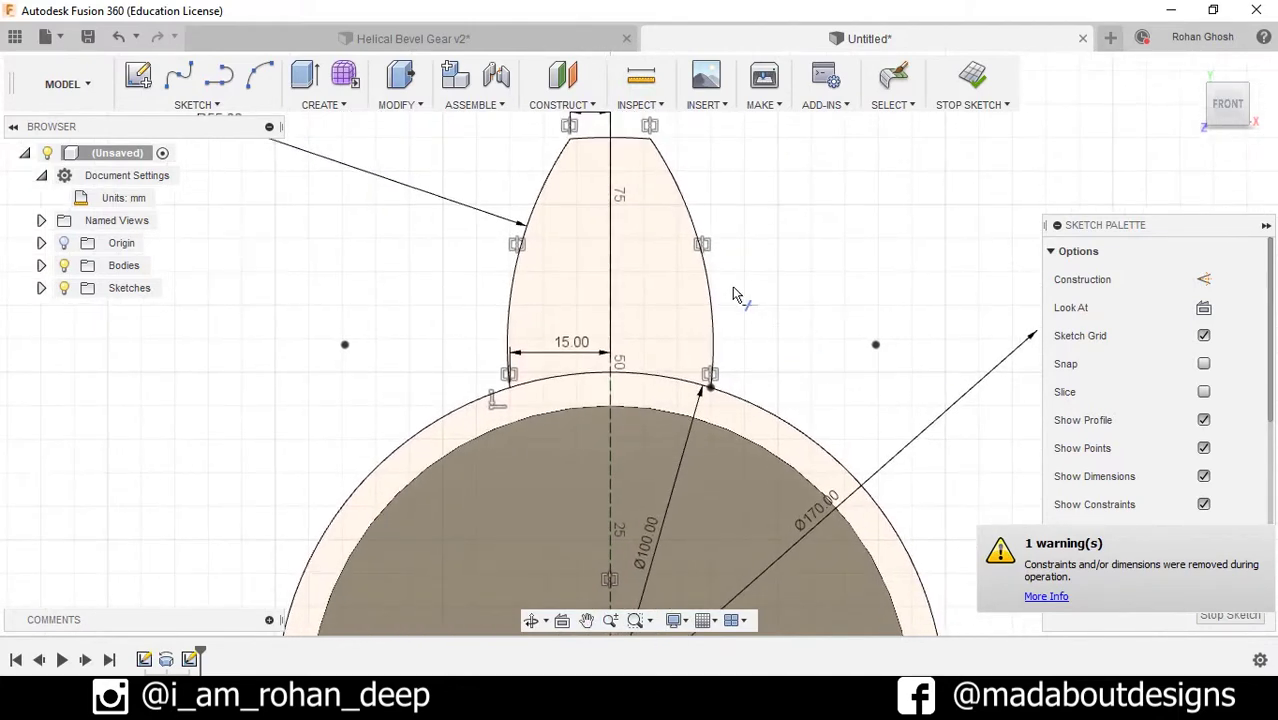
{"action": "scroll", "coordinate": [729, 316], "scroll_direction": "down", "scroll_amount": 2}
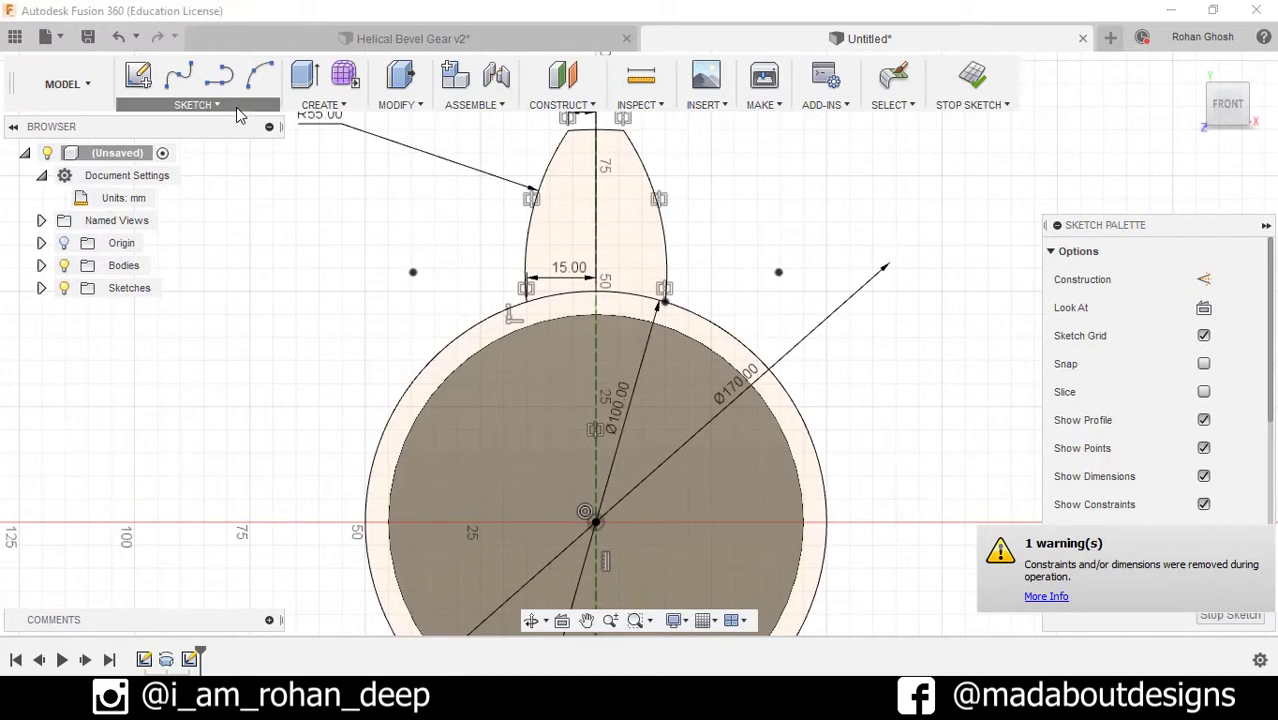
{"action": "left_click", "coordinate": [230, 105]}
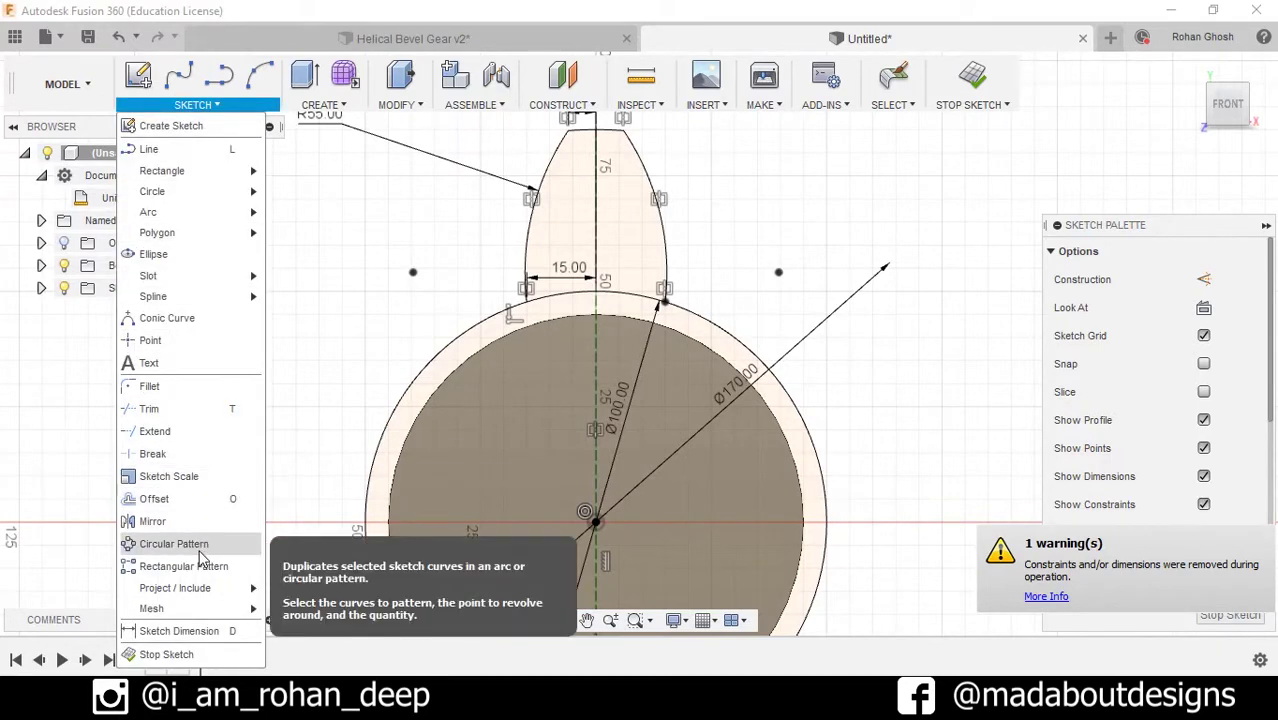
Step: Select the tooth's two flanks and top edge for a circular sketch pattern
{"action": "left_click", "coordinate": [174, 543]}
{"action": "scroll", "coordinate": [711, 220], "scroll_direction": "up", "scroll_amount": 2}
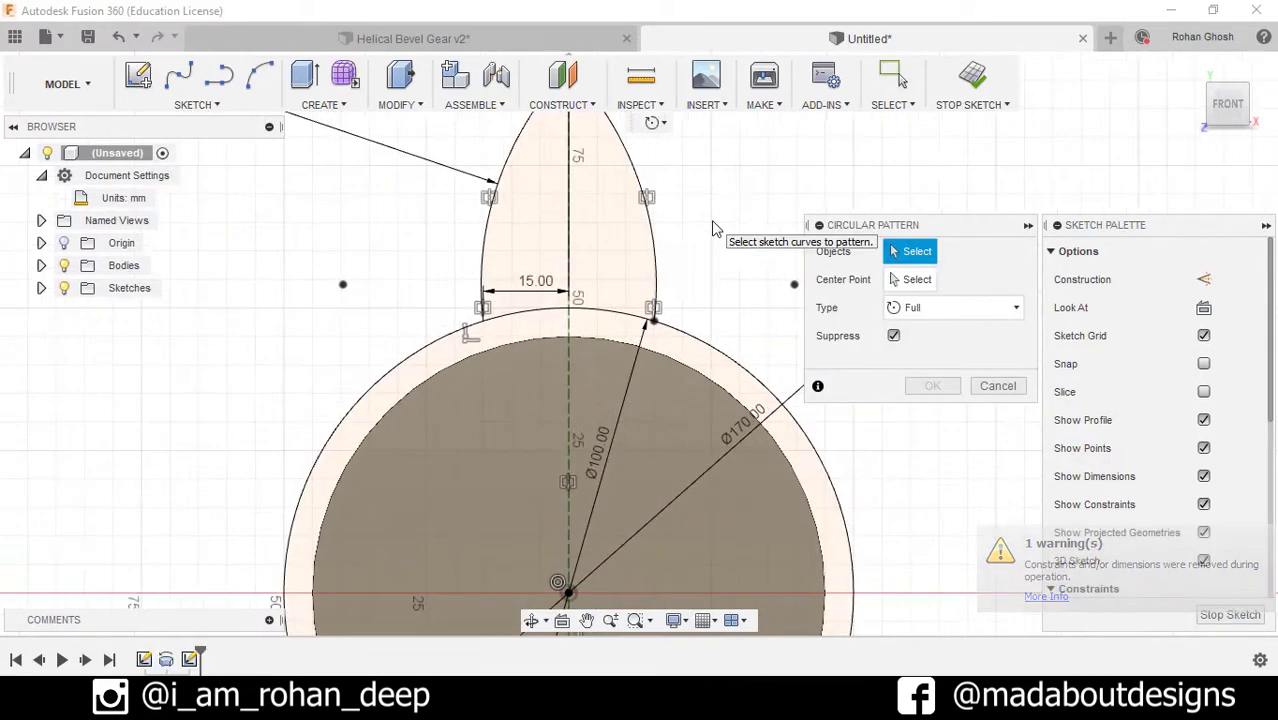
{"action": "left_click", "coordinate": [665, 285]}
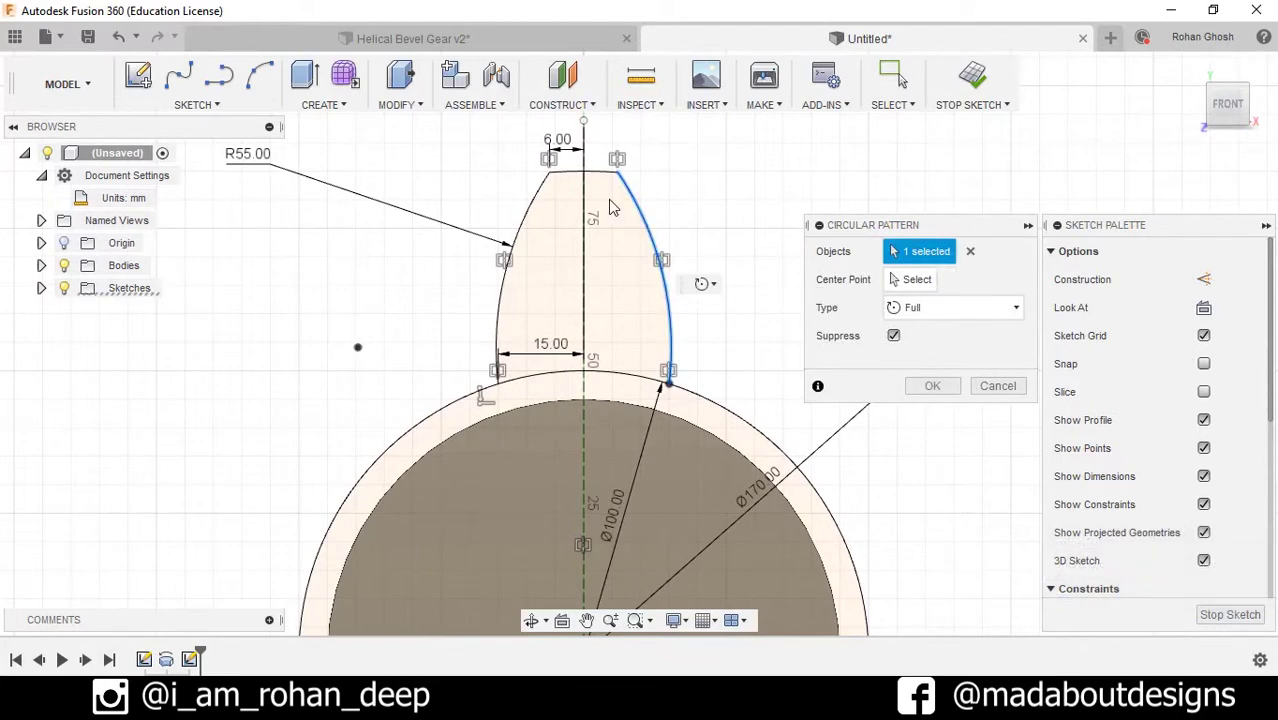
{"action": "left_click", "coordinate": [605, 178]}
{"action": "left_click", "coordinate": [522, 225]}
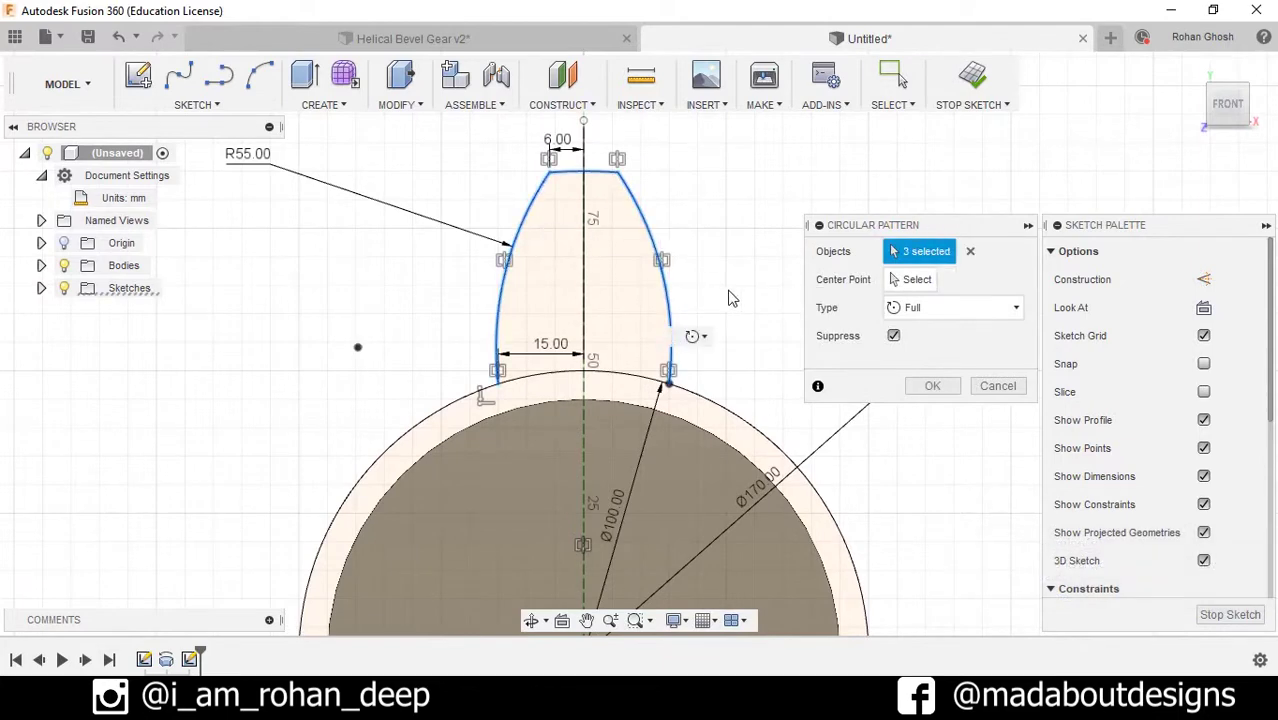
Step: Pattern the tooth 8 times around the circle's centre point
{"action": "left_click", "coordinate": [915, 280]}
{"action": "middle_click_drag", "start_coordinate": [682, 396], "coordinate": [720, 200]}
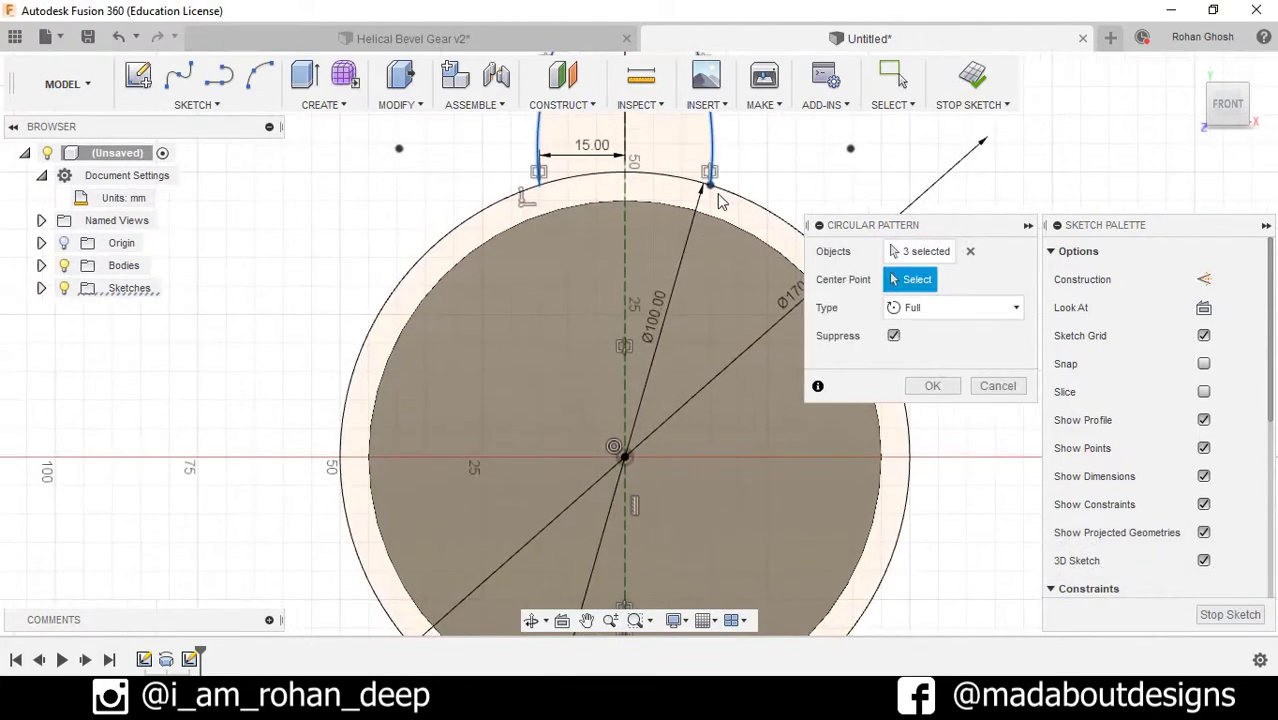
{"action": "left_click", "coordinate": [616, 448]}
{"action": "scroll", "coordinate": [600, 385], "scroll_direction": "down", "scroll_amount": 3}
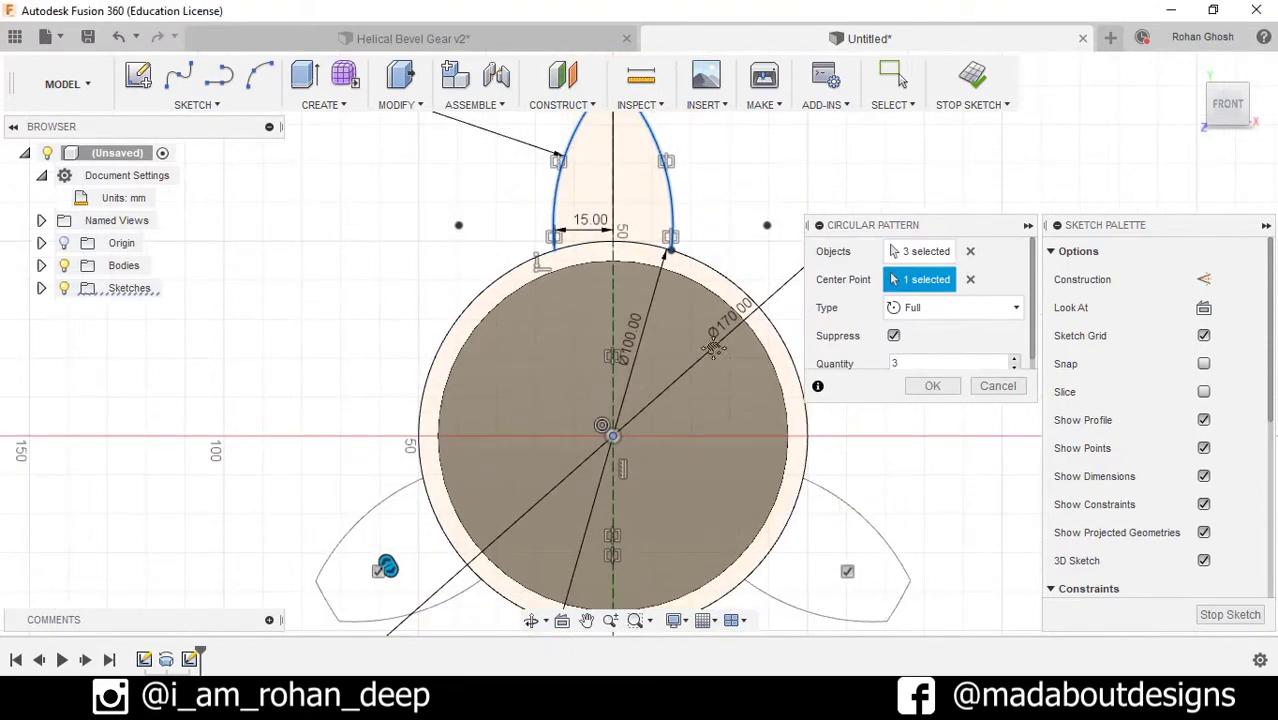
{"action": "left_click", "coordinate": [910, 352]}
{"action": "key", "text": "ctrl+a"}
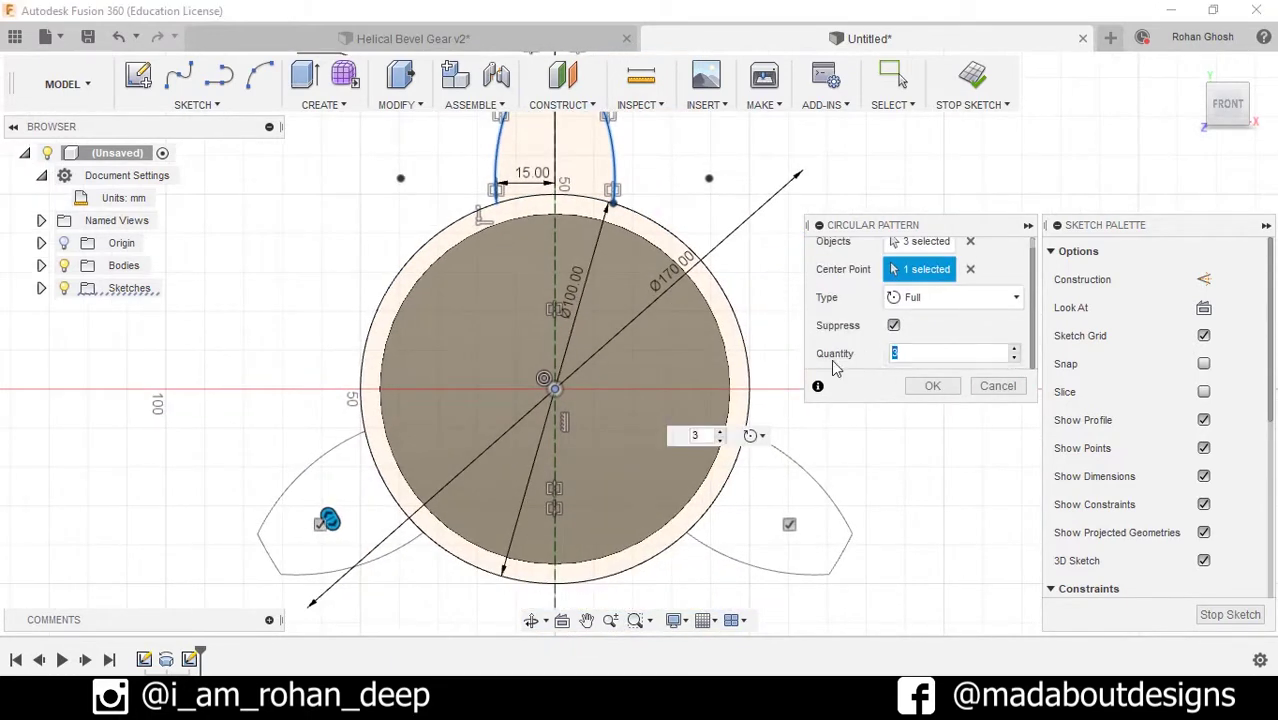
{"action": "left_click", "coordinate": [933, 386]}
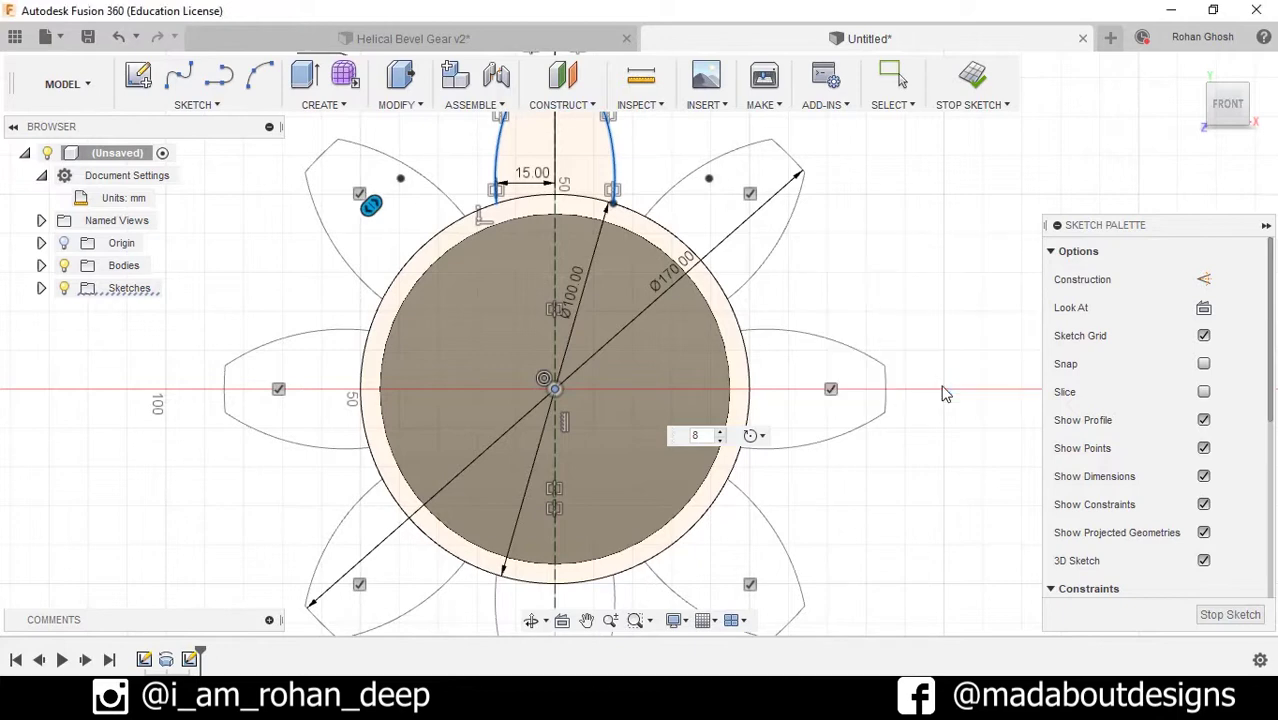
{"action": "scroll", "coordinate": [855, 400], "scroll_direction": "down", "scroll_amount": 1}
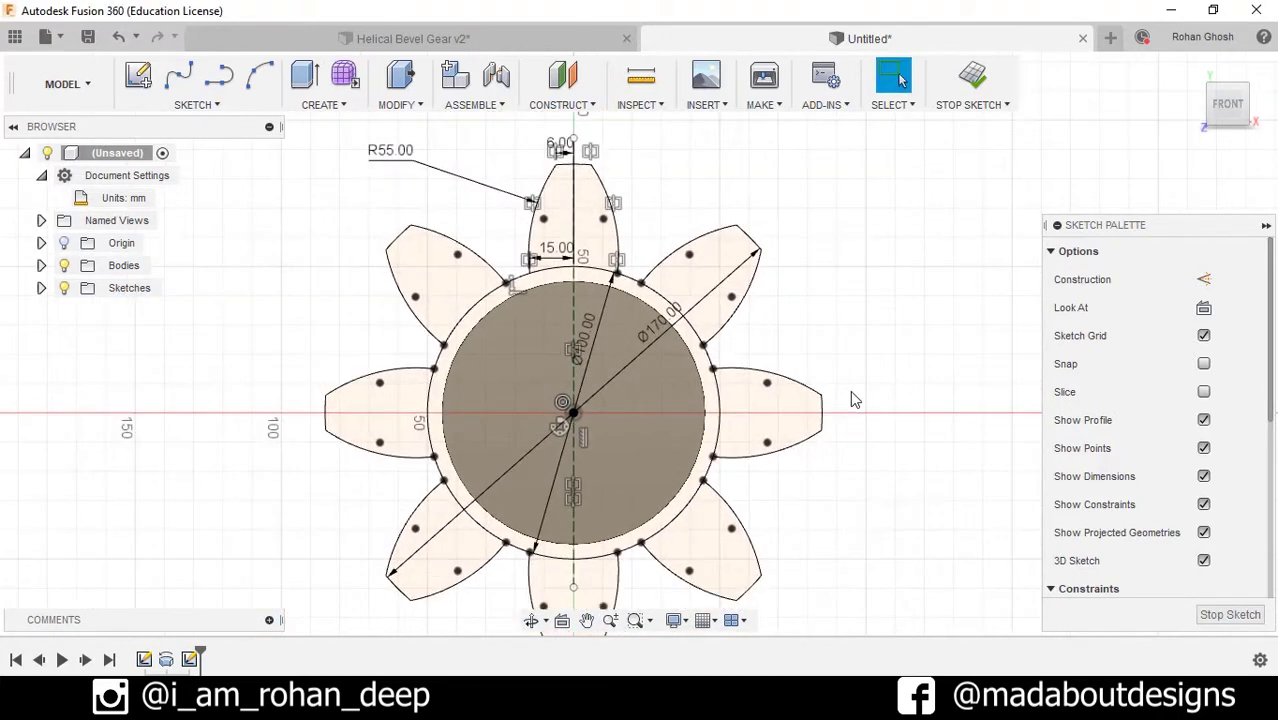
{"action": "scroll", "coordinate": [693, 357], "scroll_direction": "up", "scroll_amount": 2}
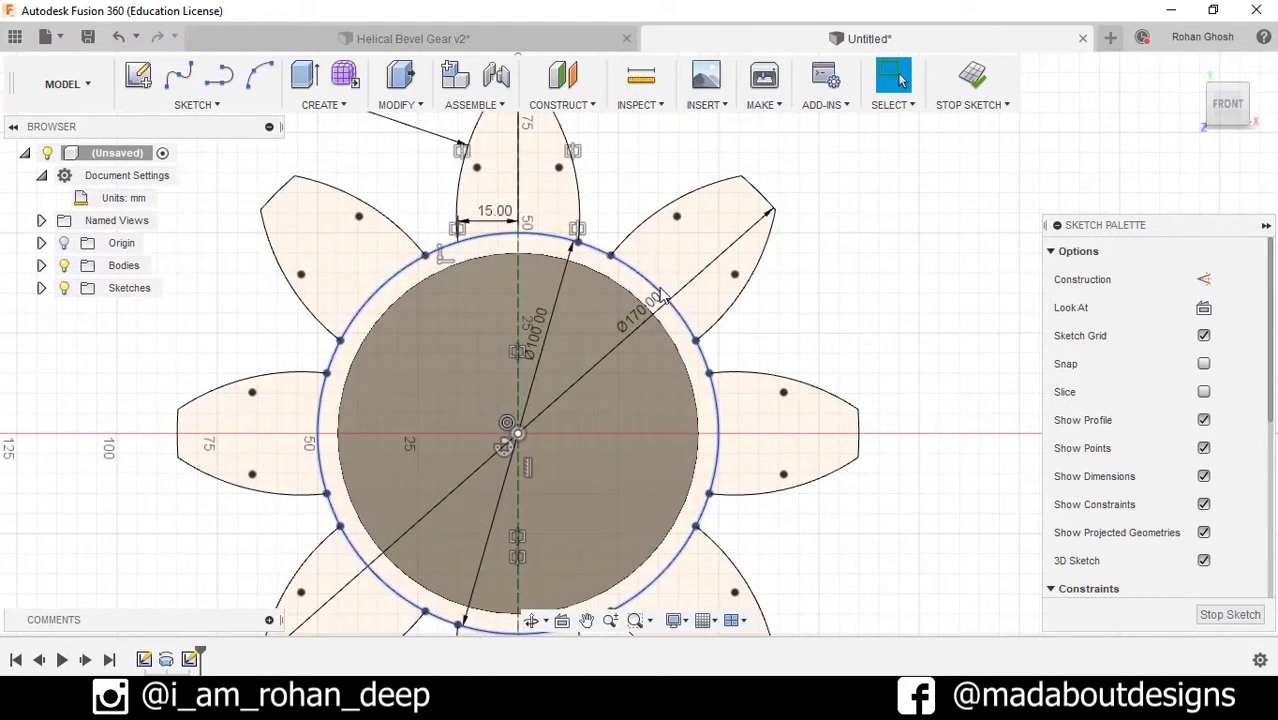
{"action": "middle_click_drag", "start_coordinate": [662, 320], "coordinate": [716, 298]}
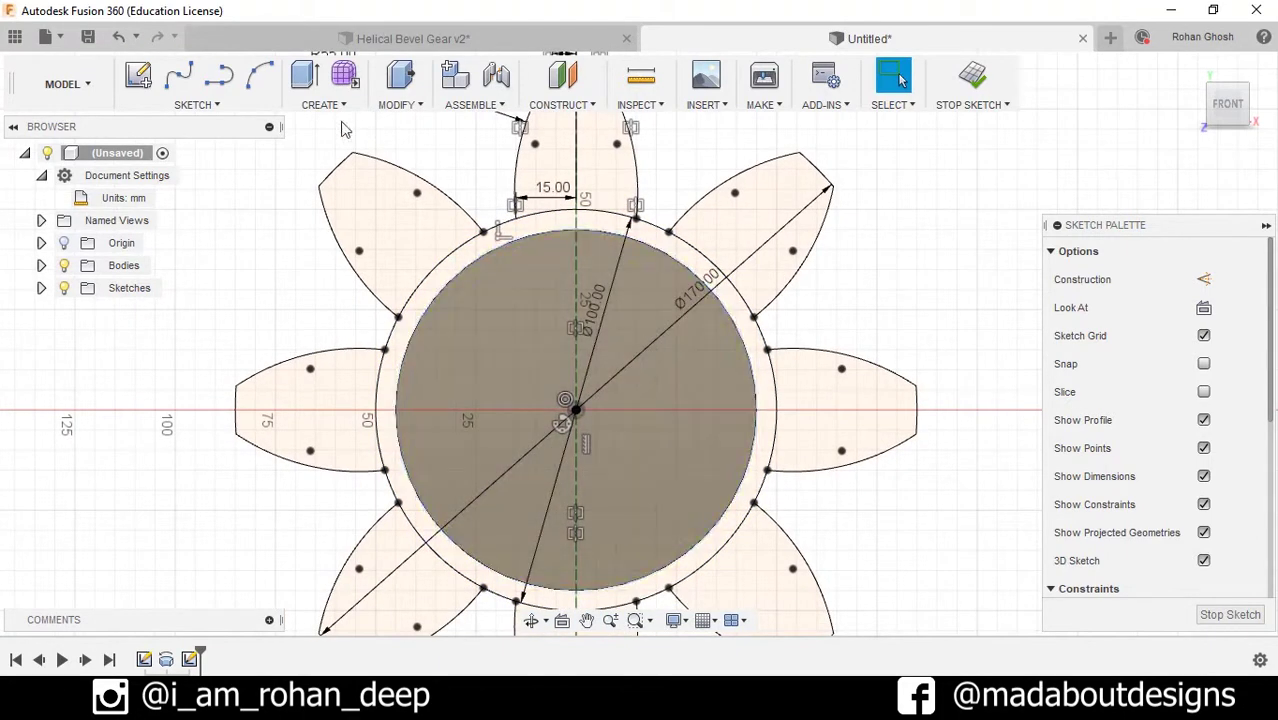
{"action": "left_click", "coordinate": [204, 105]}
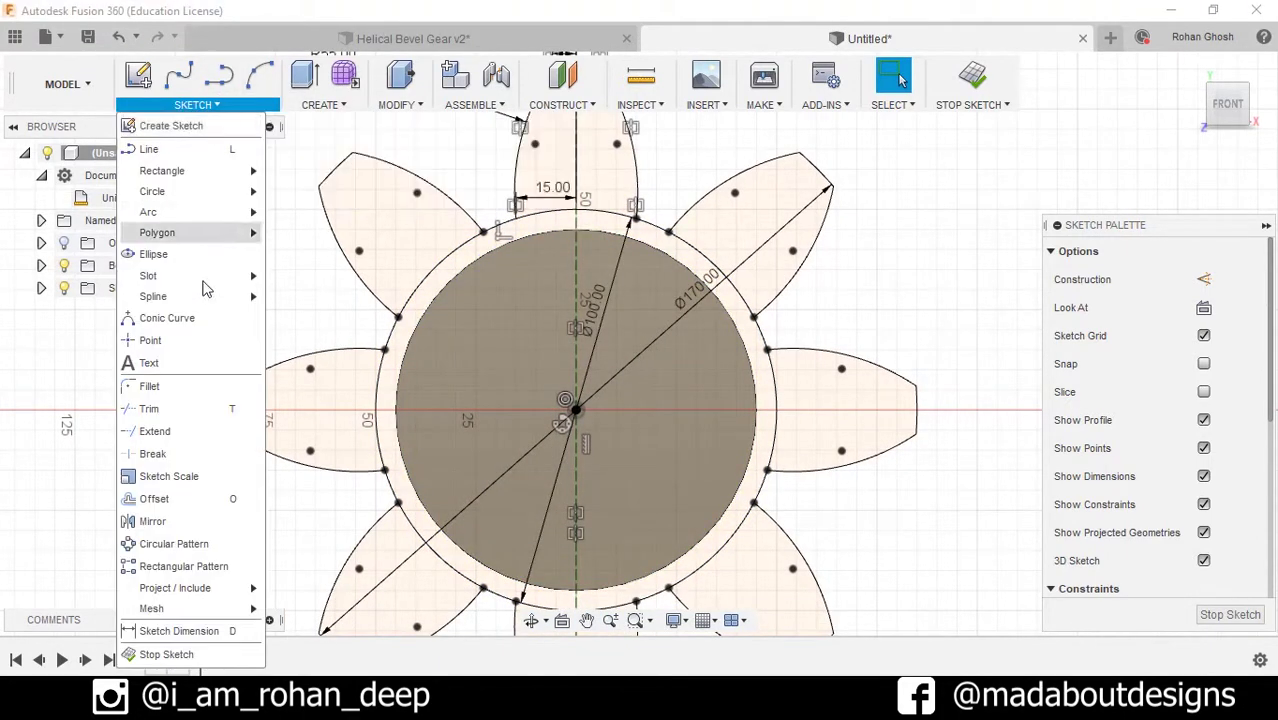
Step: Trim the leftover arc segments between the teeth and inside the key slot
{"action": "left_click", "coordinate": [197, 408]}
{"action": "scroll", "coordinate": [536, 197], "scroll_direction": "up", "scroll_amount": 2}
{"action": "scroll", "coordinate": [536, 197], "scroll_direction": "up", "scroll_amount": 1}
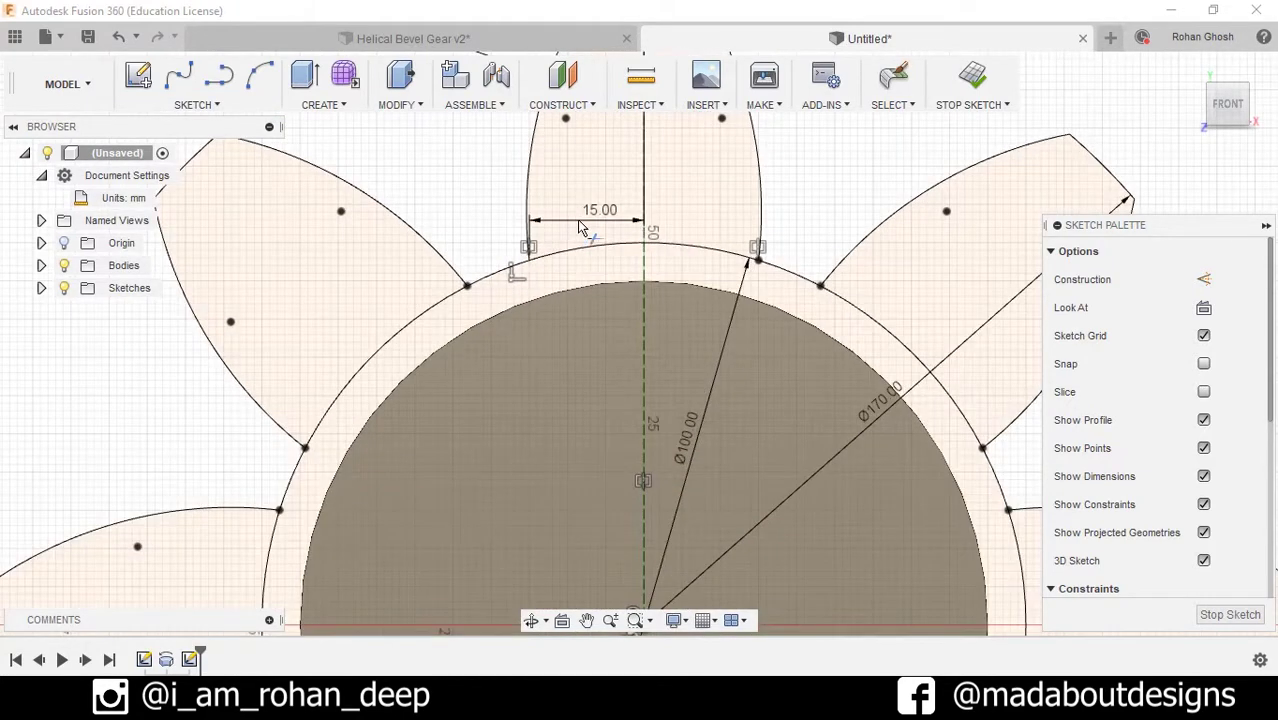
{"action": "left_click", "coordinate": [600, 243]}
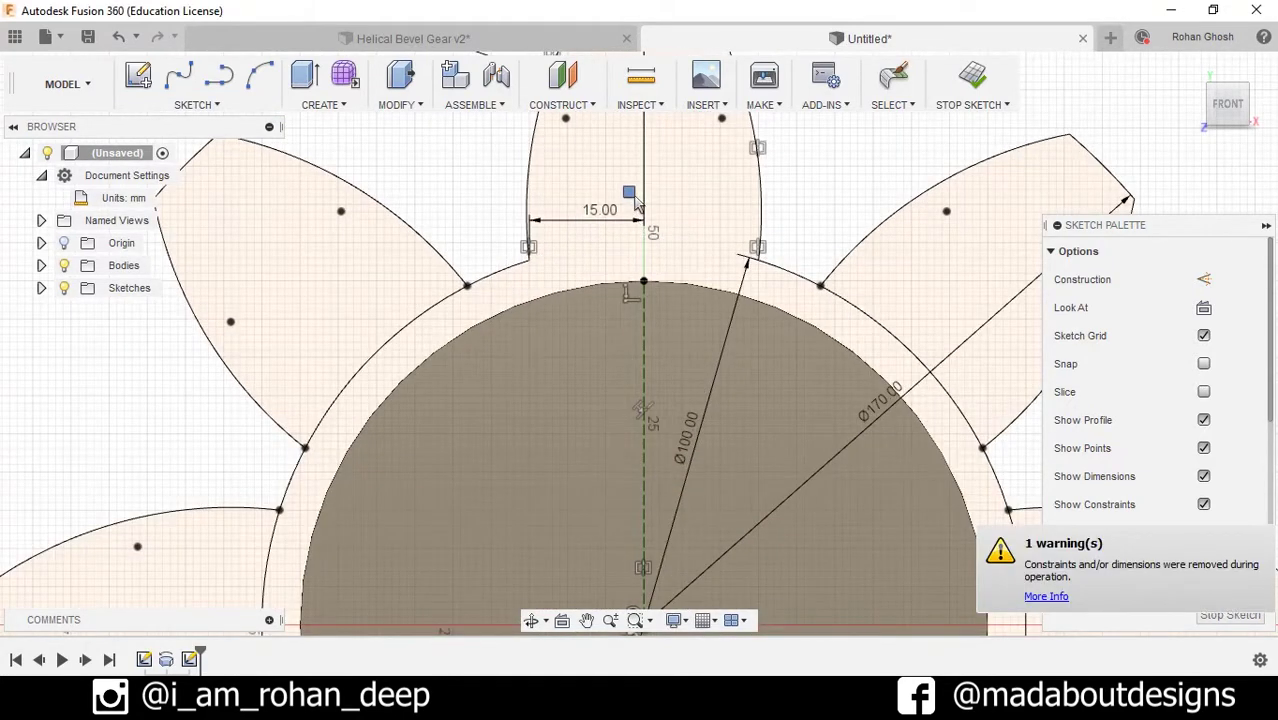
{"action": "left_click", "coordinate": [384, 334]}
{"action": "mouse_move", "coordinate": [245, 559]}
{"action": "middle_mouse_down"}
{"action": "mouse_move", "coordinate": [332, 323]}
{"action": "mouse_move", "coordinate": [374, 249]}
{"action": "middle_mouse_up"}
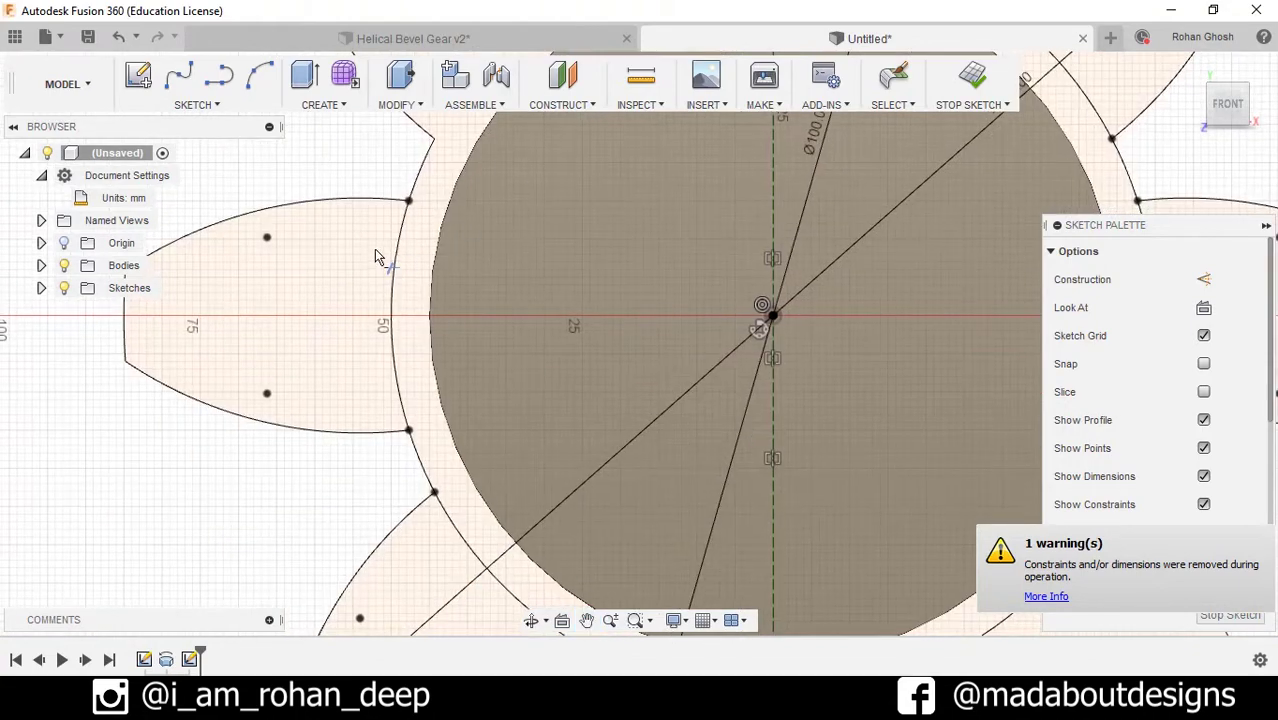
{"action": "left_click", "coordinate": [393, 336]}
{"action": "scroll", "coordinate": [420, 365], "scroll_direction": "down", "scroll_amount": 2}
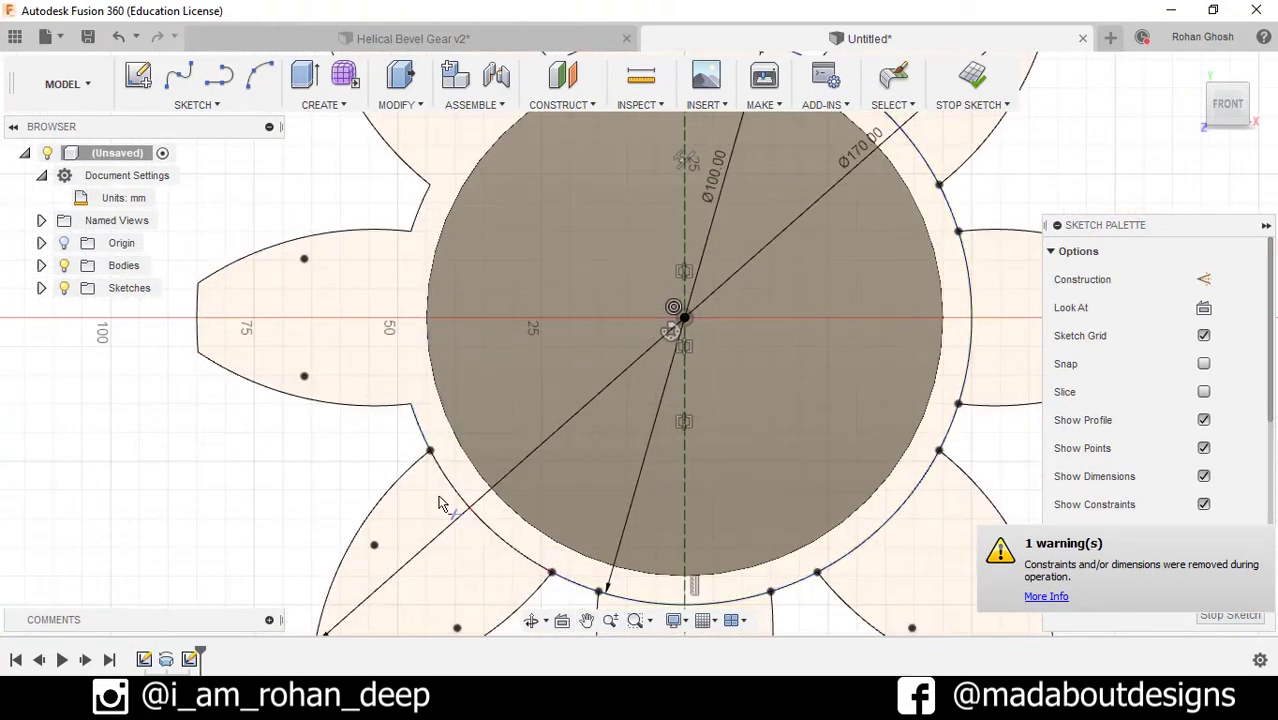
{"action": "middle_click_drag", "start_coordinate": [498, 430], "coordinate": [393, 265]}
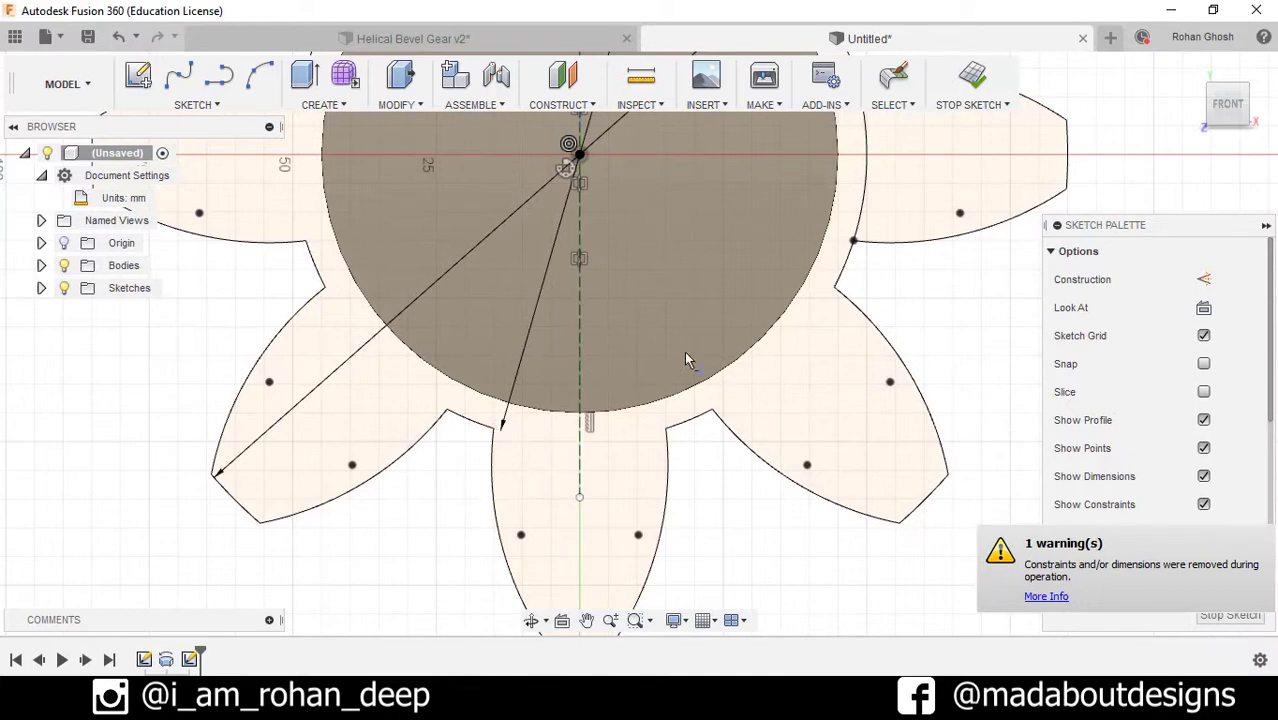
{"action": "middle_click_drag", "start_coordinate": [684, 359], "coordinate": [681, 425]}
{"action": "left_click", "coordinate": [824, 270]}
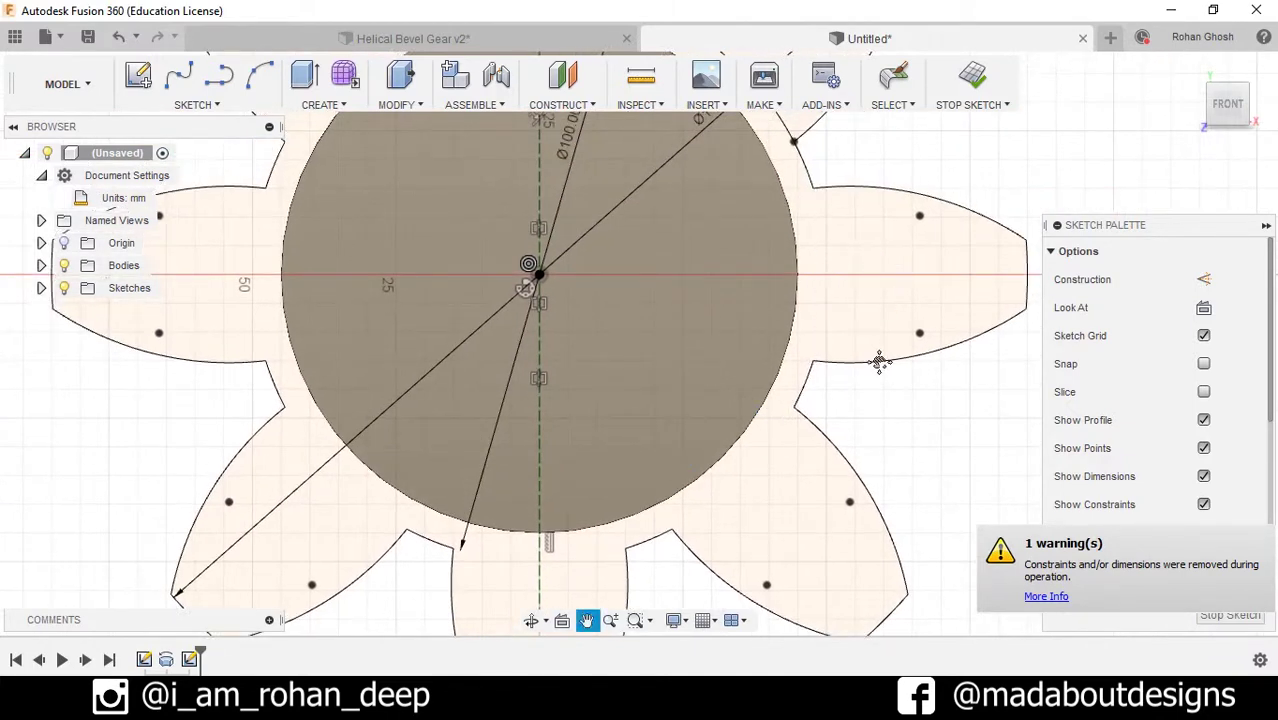
{"action": "middle_click_drag", "start_coordinate": [880, 362], "coordinate": [880, 532]}
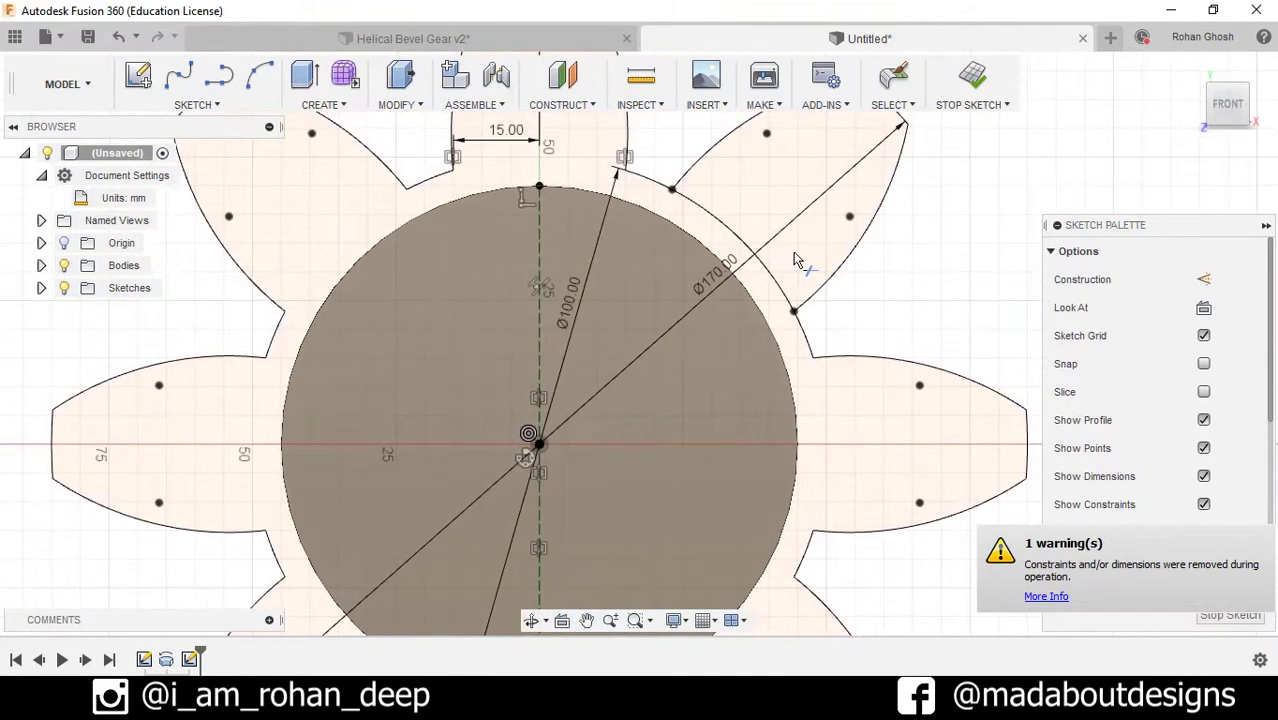
Step: Finish the gear sketch and orbit to a 3-D view of gear and shaft
{"action": "left_click", "coordinate": [972, 78]}
{"action": "scroll", "coordinate": [765, 212], "scroll_direction": "down", "scroll_amount": 5}
{"action": "middle_click_drag", "start_coordinate": [769, 232], "coordinate": [640, 200], "text": "shift"}
Step: Create an offset construction plane 45 mm out from the gear face
{"action": "left_click", "coordinate": [573, 108]}
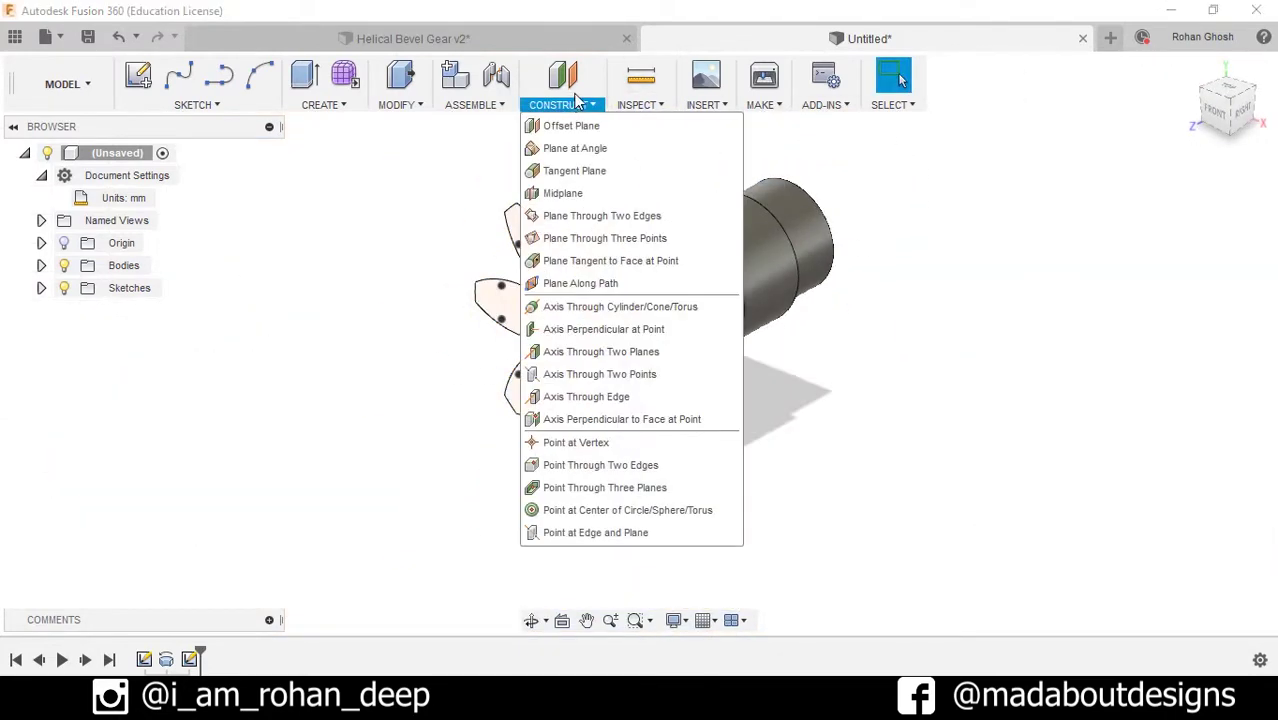
{"action": "left_click", "coordinate": [572, 126]}
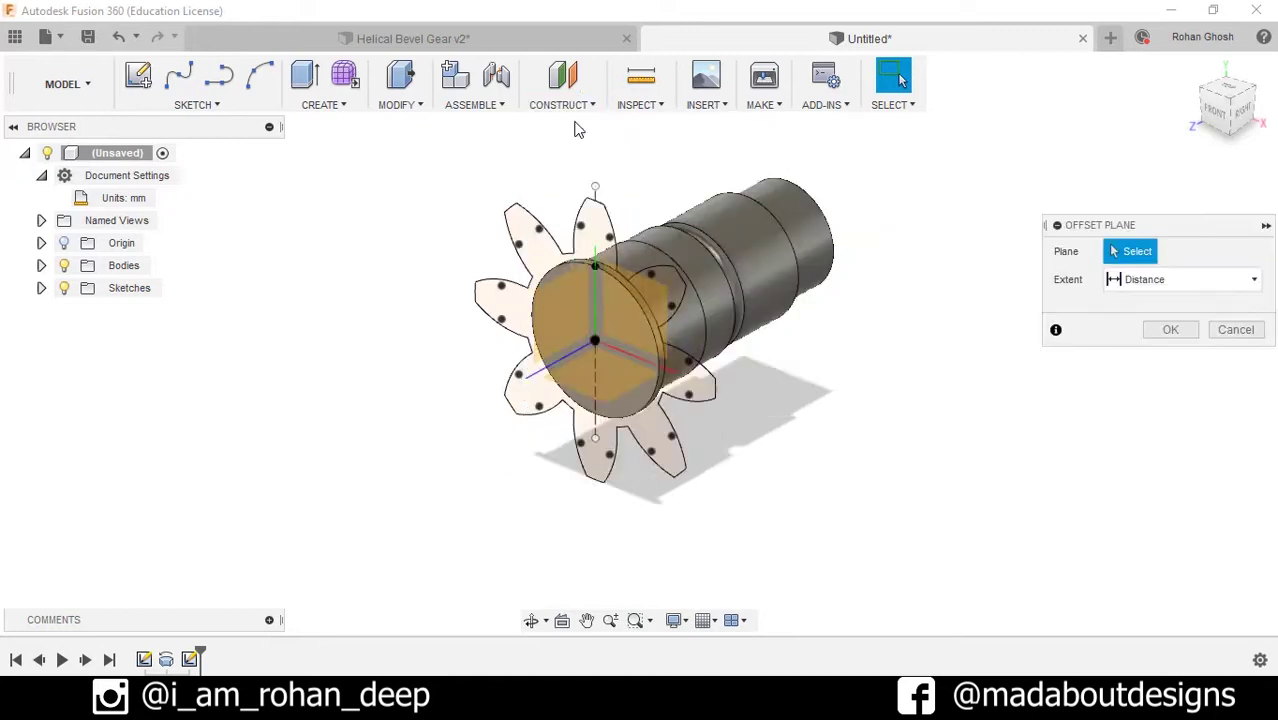
{"action": "left_click", "coordinate": [617, 318]}
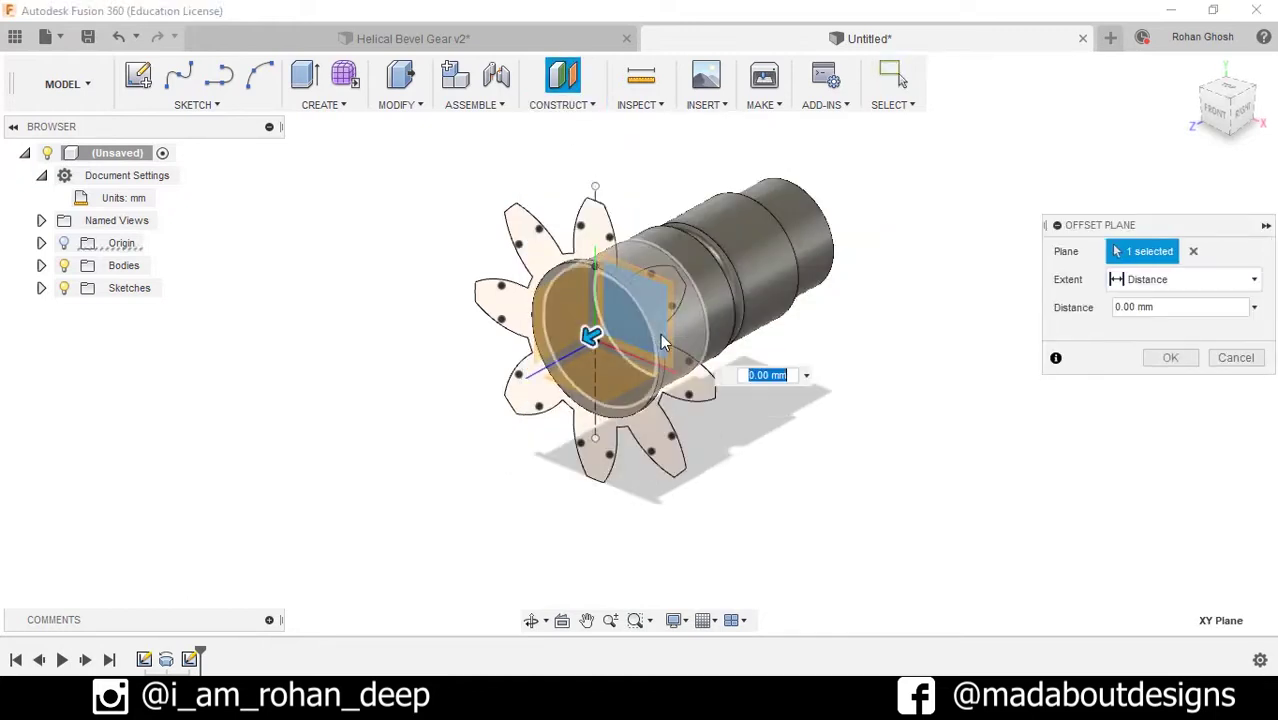
{"action": "middle_click_drag", "start_coordinate": [648, 359], "coordinate": [542, 330], "text": "shift"}
{"action": "left_click_drag", "start_coordinate": [541, 330], "coordinate": [451, 354]}
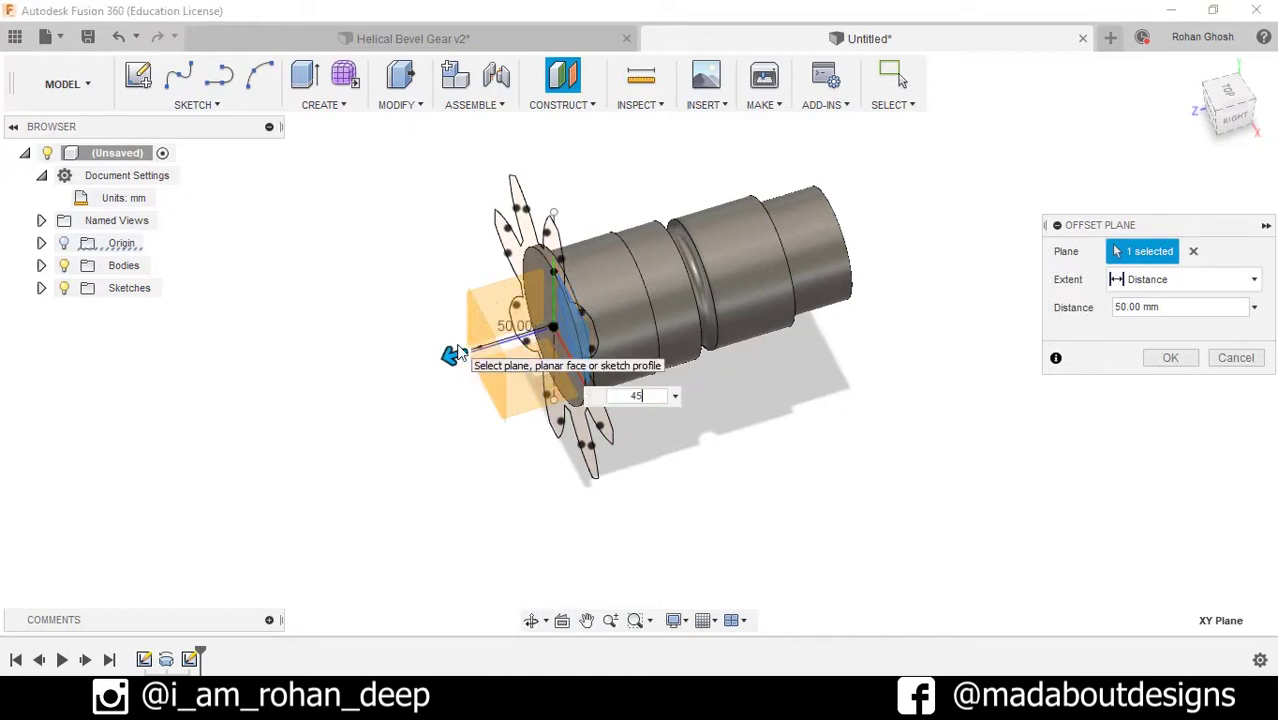
{"action": "type", "text": "45"}
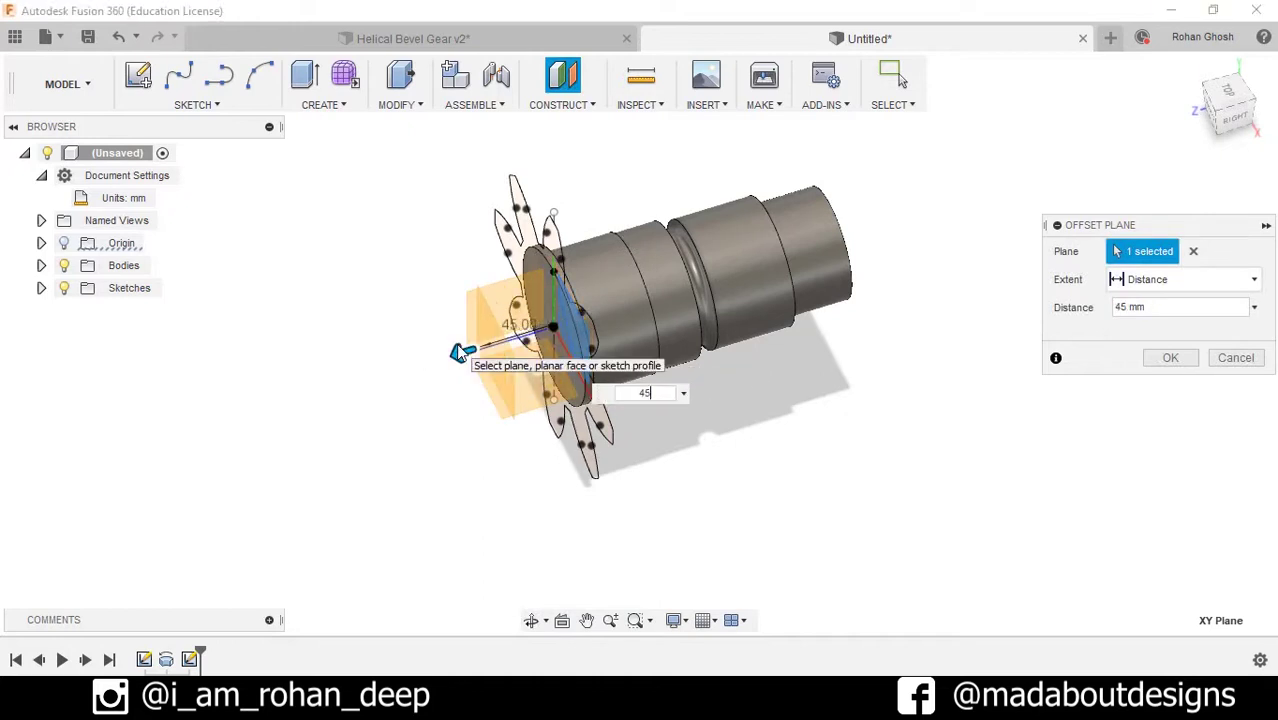
{"action": "left_click", "coordinate": [1170, 357]}
{"action": "middle_click_drag", "start_coordinate": [873, 402], "coordinate": [946, 370], "text": "shift"}
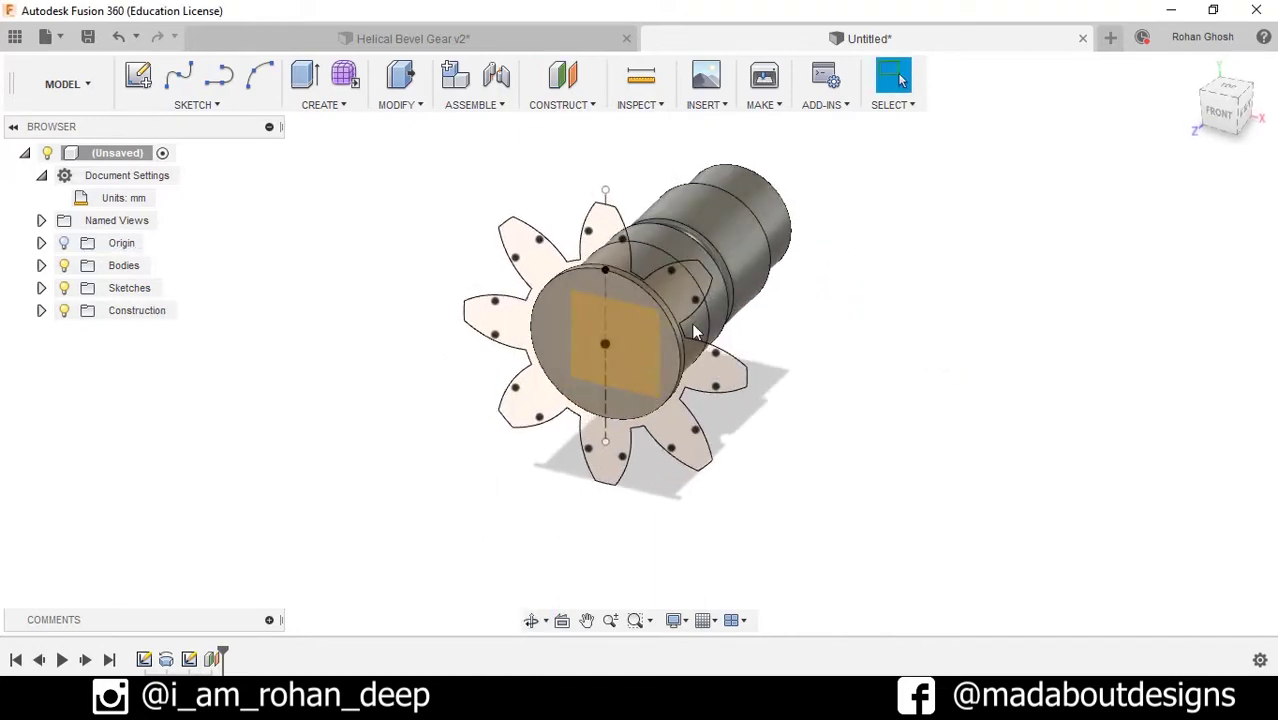
Step: Start a sketch on the offset plane and project the gear profile into it
{"action": "left_click", "coordinate": [614, 340]}
{"action": "left_click", "coordinate": [148, 88]}
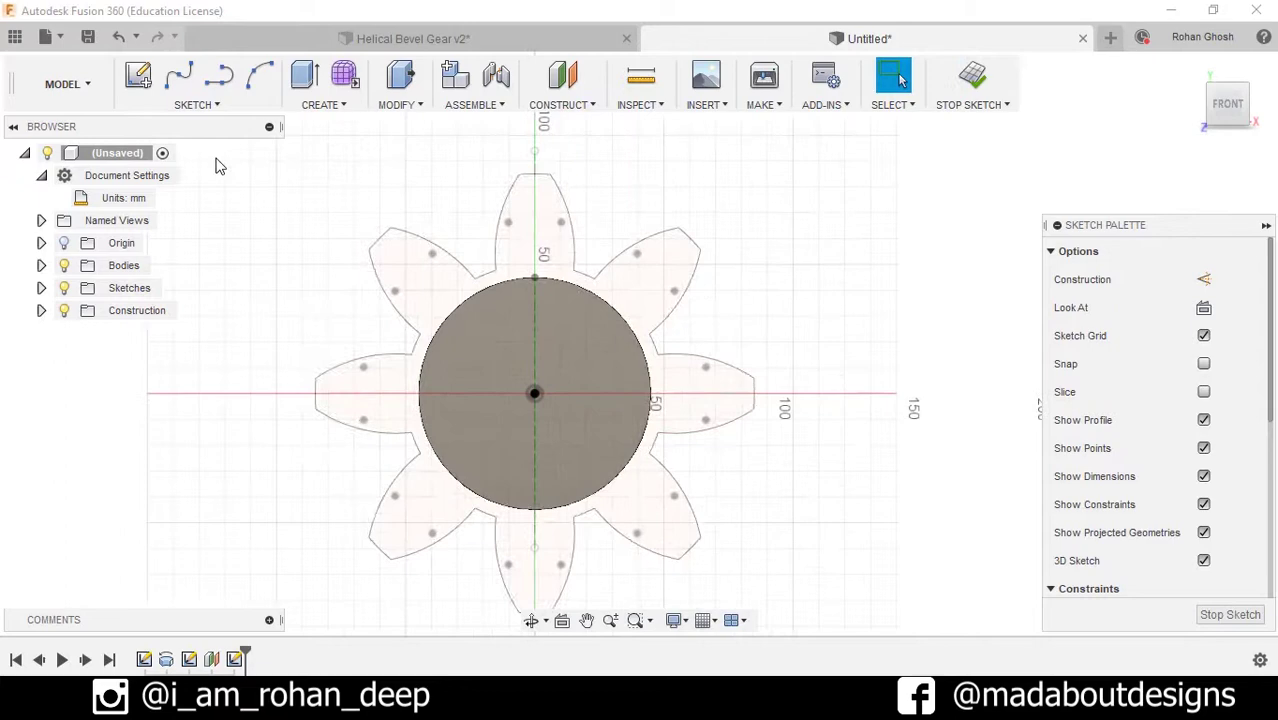
{"action": "left_click", "coordinate": [198, 104]}
{"action": "mouse_move", "coordinate": [198, 589]}
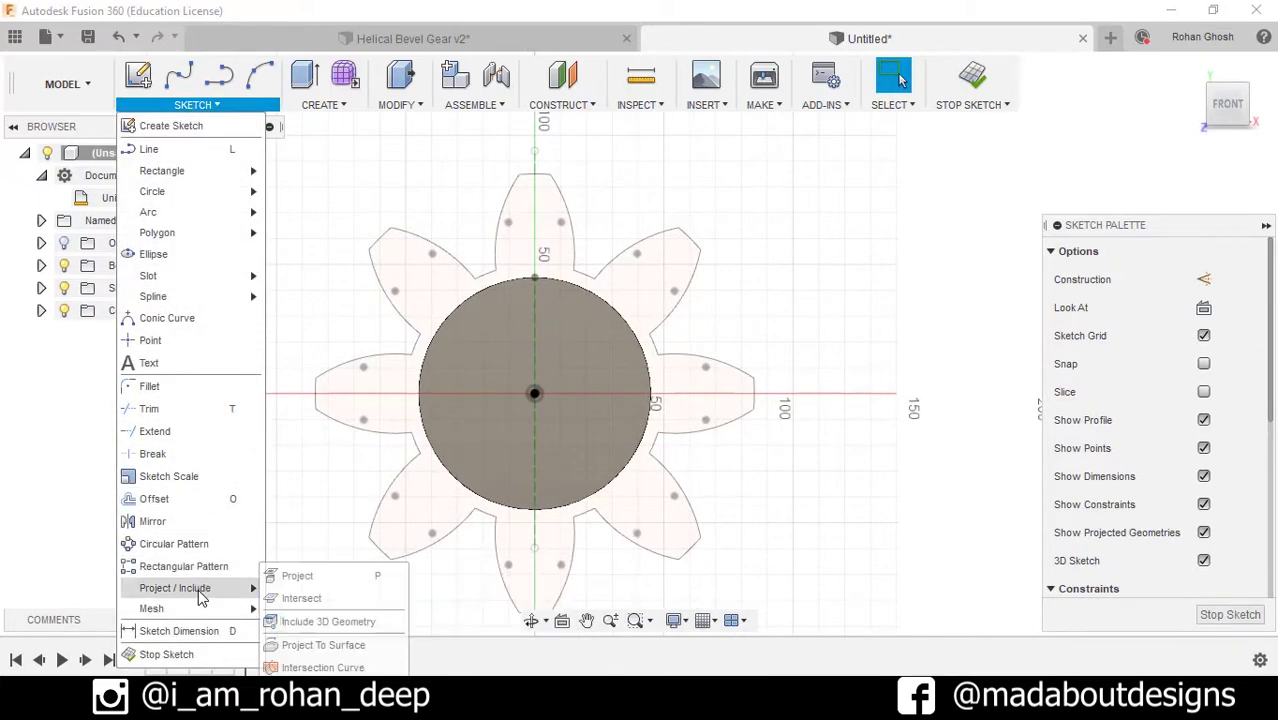
{"action": "left_click", "coordinate": [310, 577]}
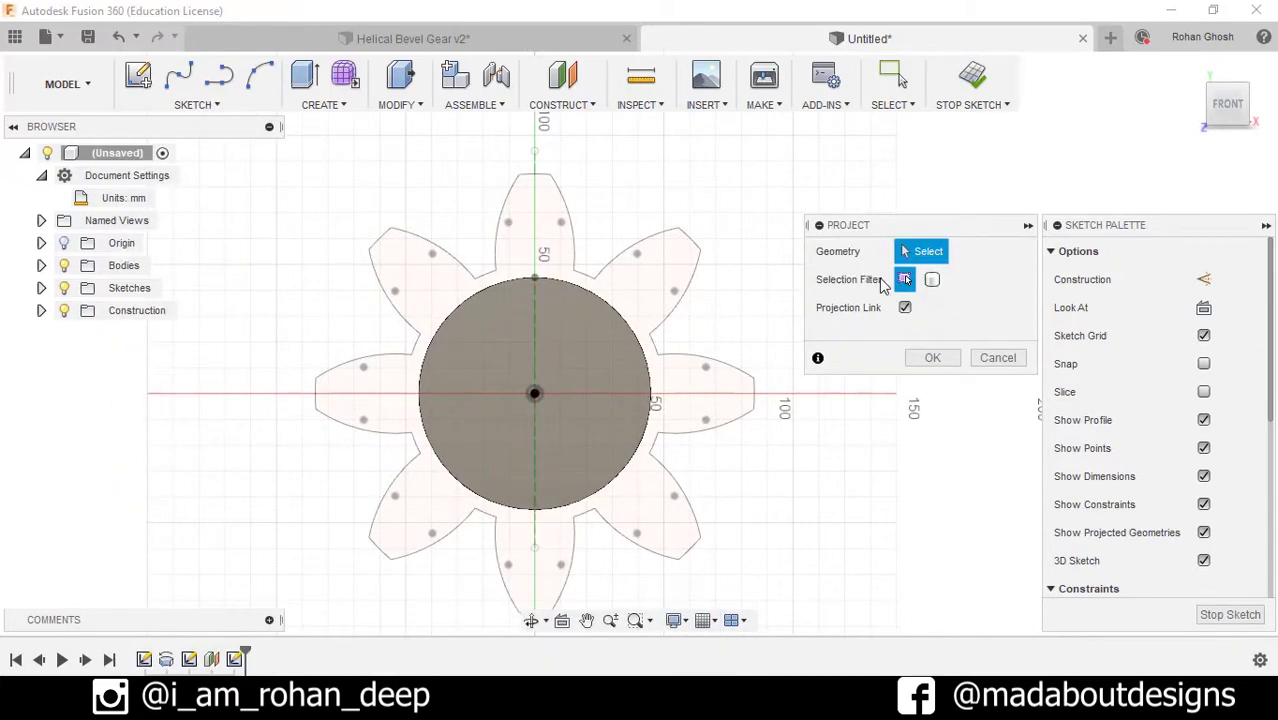
{"action": "left_click", "coordinate": [562, 211]}
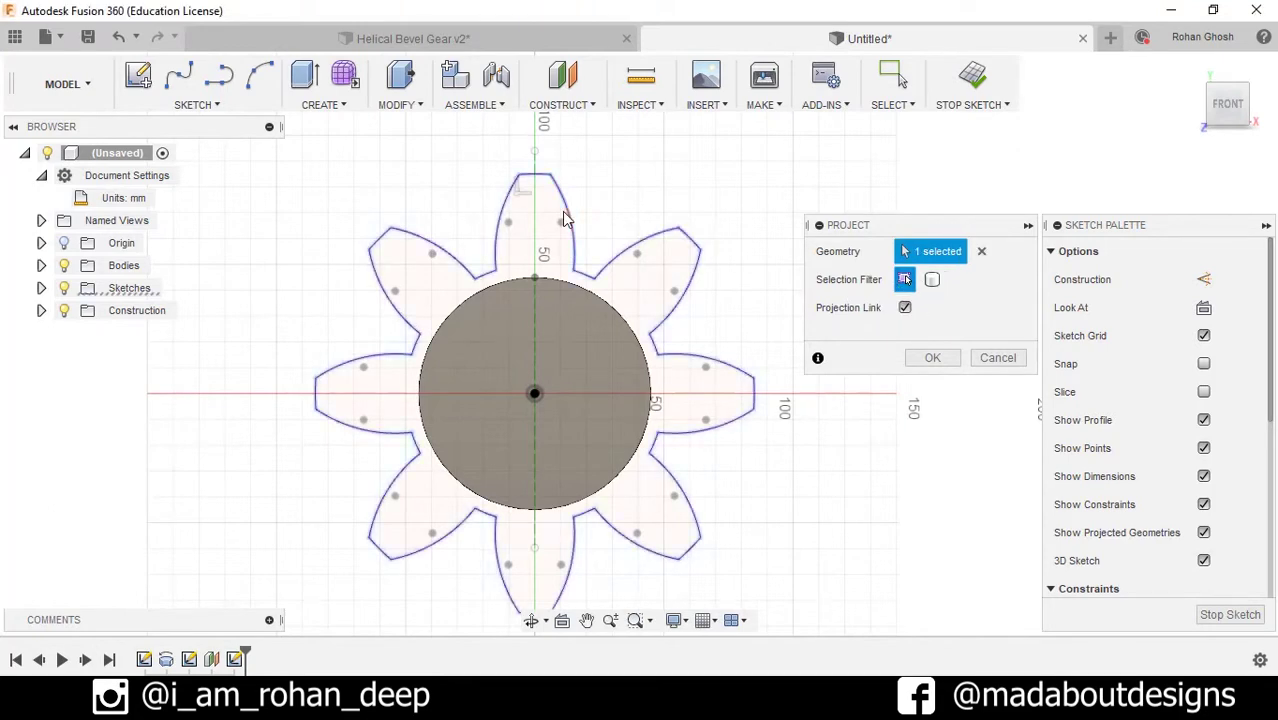
{"action": "mouse_move", "coordinate": [658, 222]}
{"action": "middle_mouse_down", "text": "shift"}
{"action": "mouse_move", "coordinate": [560, 277]}
{"action": "mouse_move", "coordinate": [620, 240]}
{"action": "middle_mouse_up", "text": "shift"}
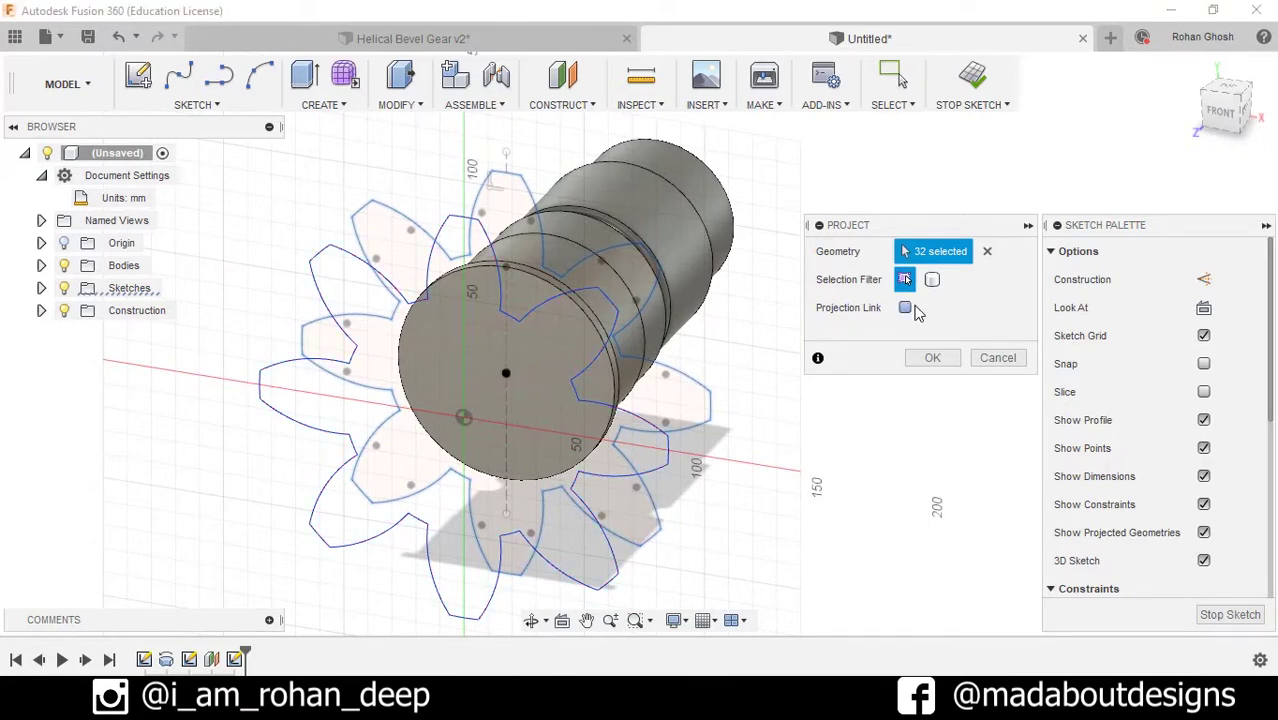
{"action": "left_click", "coordinate": [951, 364]}
{"action": "middle_click_drag", "start_coordinate": [879, 371], "coordinate": [833, 380], "text": "shift"}
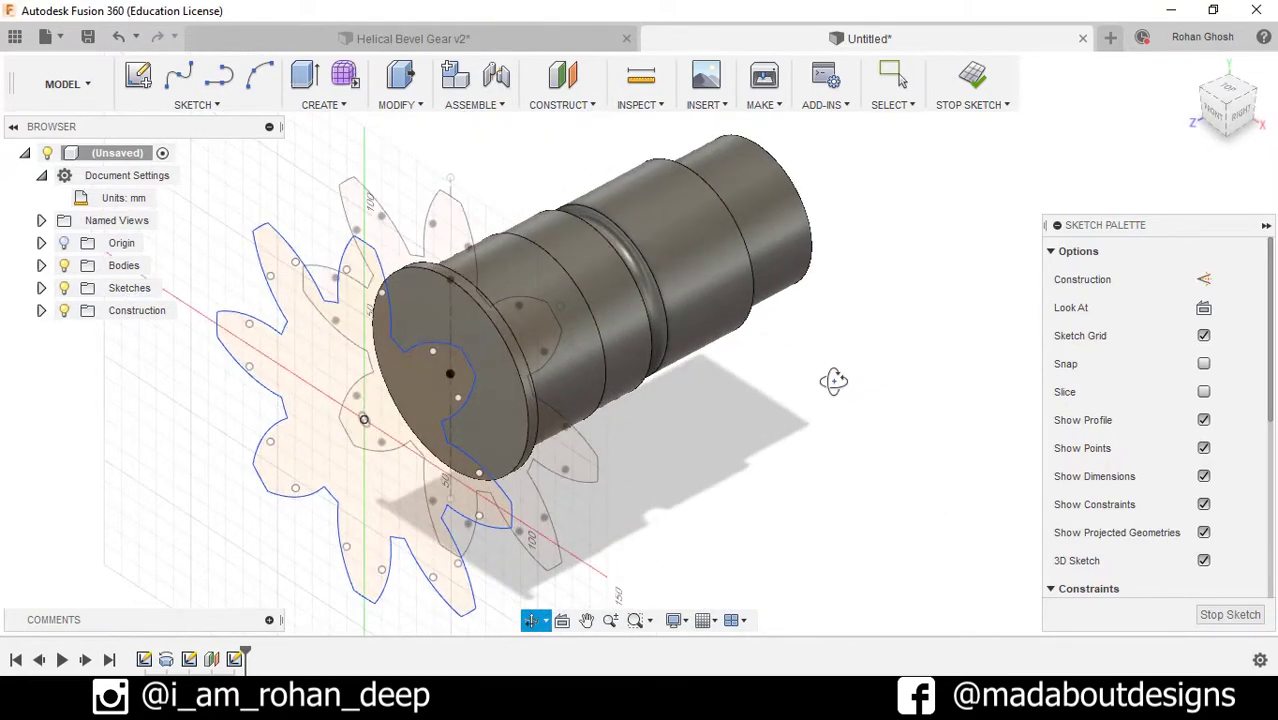
Step: Hide the original gear sketch Sketch2 in the browser
{"action": "left_click", "coordinate": [41, 288]}
{"action": "left_click", "coordinate": [92, 336]}
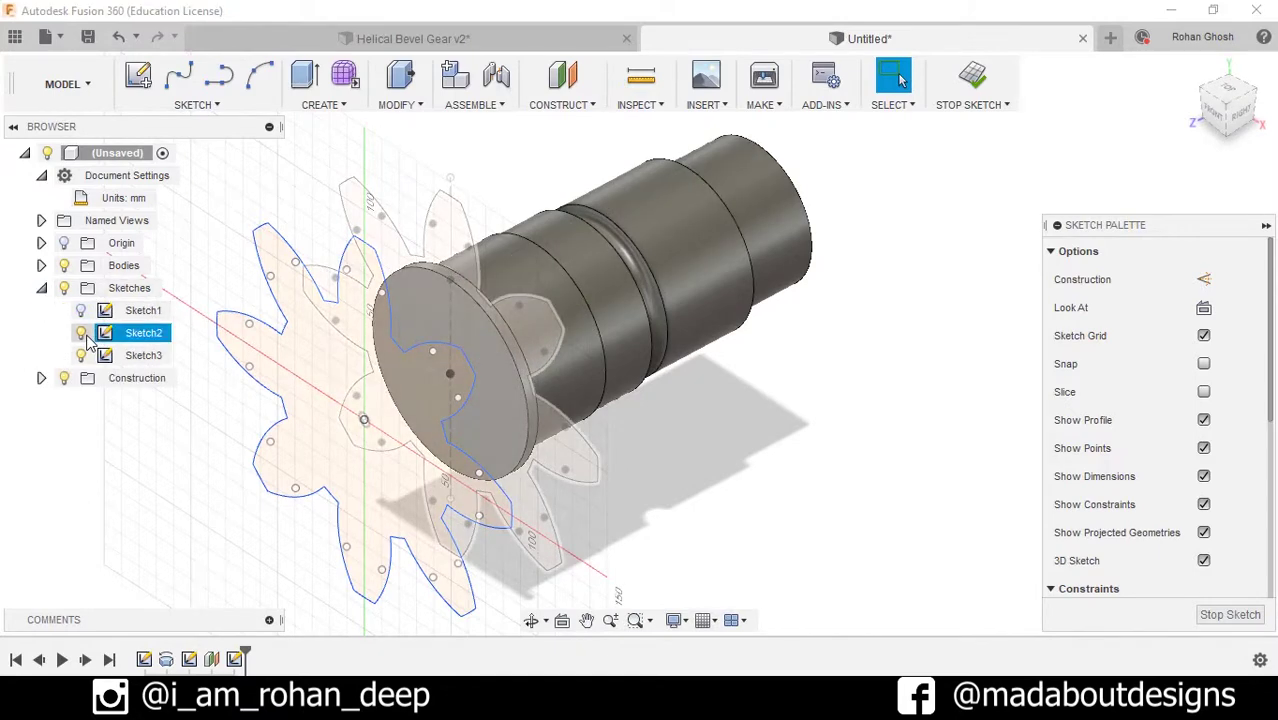
{"action": "mouse_move", "coordinate": [183, 479]}
{"action": "middle_mouse_down", "text": "shift"}
{"action": "mouse_move", "coordinate": [357, 552]}
{"action": "mouse_move", "coordinate": [531, 342]}
{"action": "middle_mouse_up", "text": "shift"}
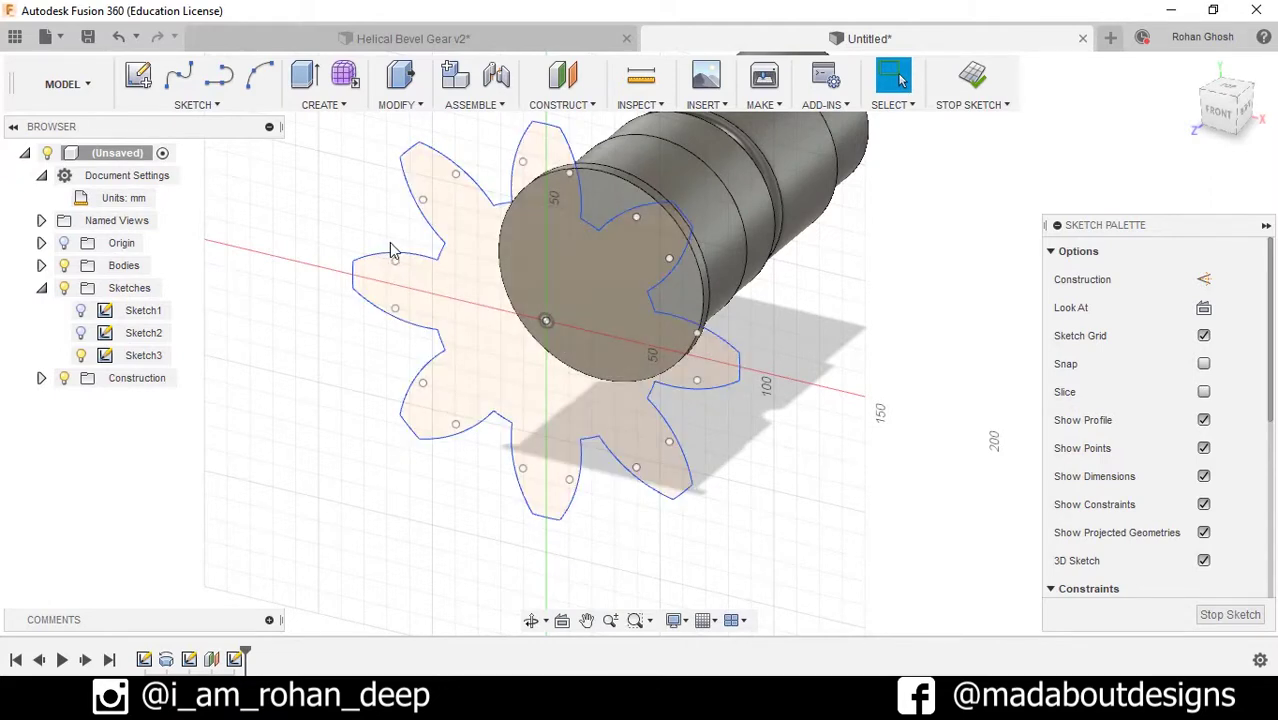
{"action": "left_click", "coordinate": [197, 104]}
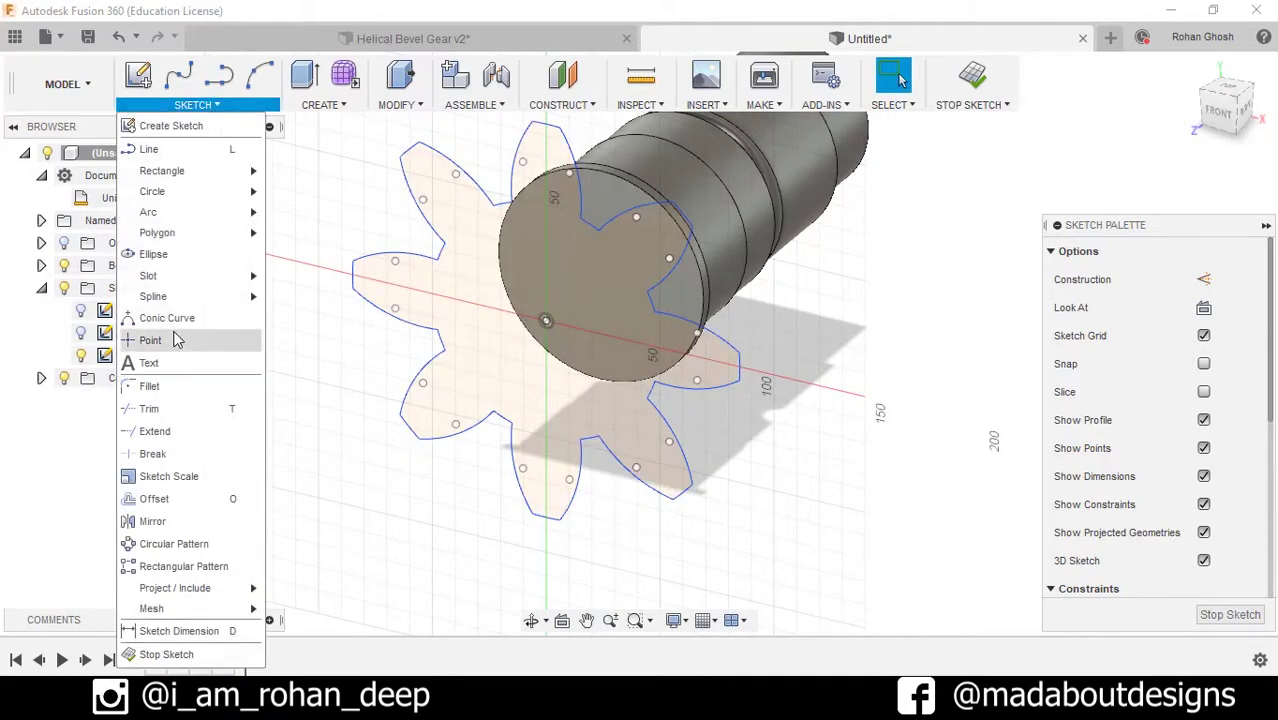
Step: Scale the whole projected gear outline in Sketch3 by 0.75 about its centre point
{"action": "left_click", "coordinate": [165, 476]}
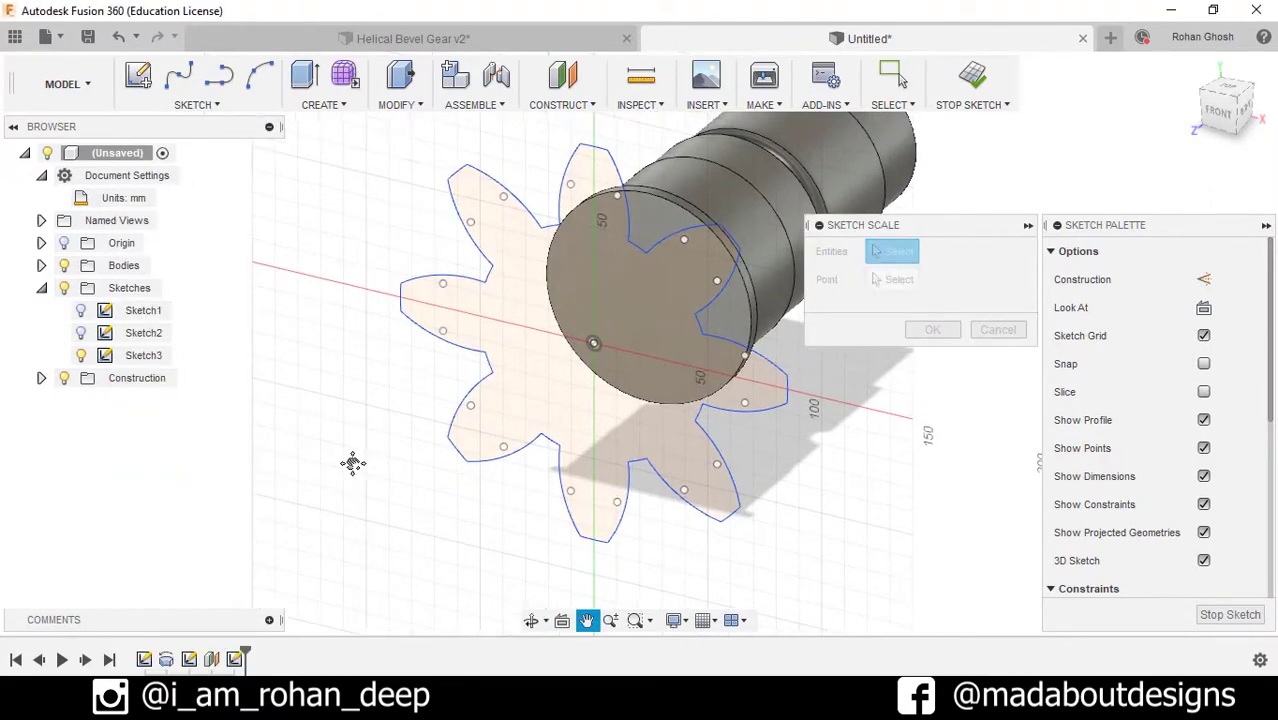
{"action": "double_click", "coordinate": [560, 296]}
{"action": "middle_click_drag", "start_coordinate": [560, 296], "coordinate": [616, 252]}
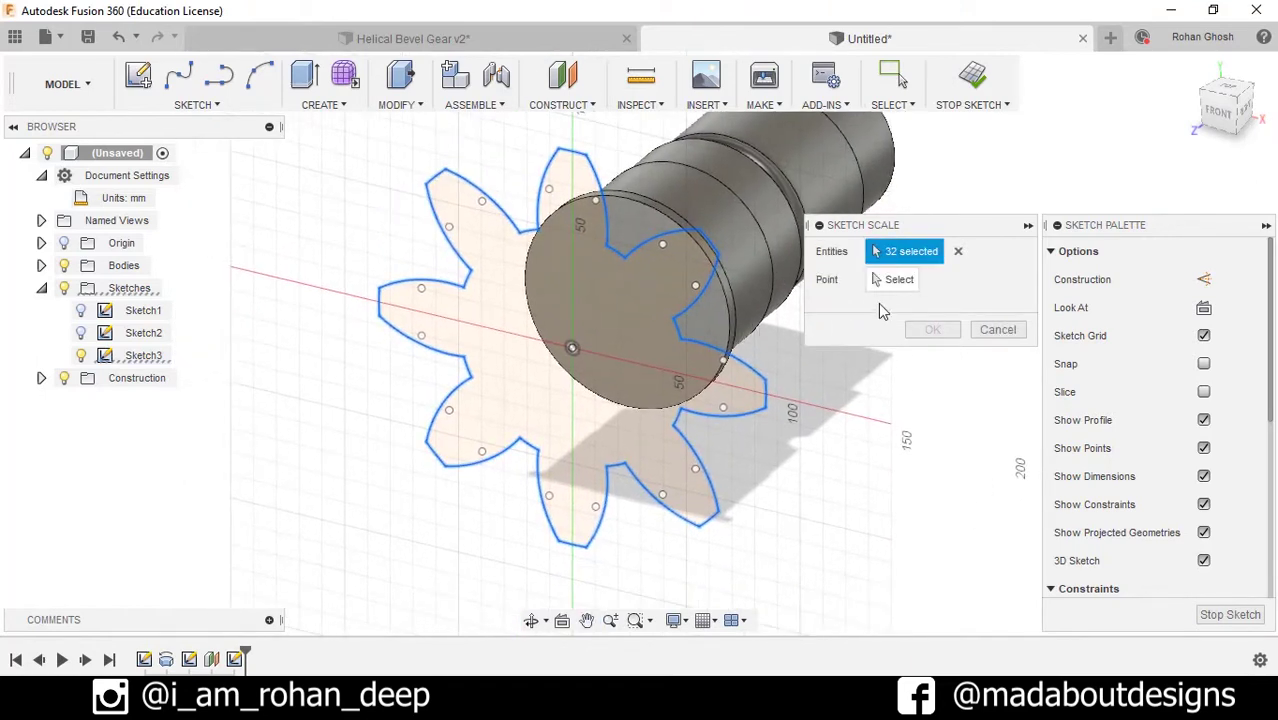
{"action": "left_click", "coordinate": [887, 281]}
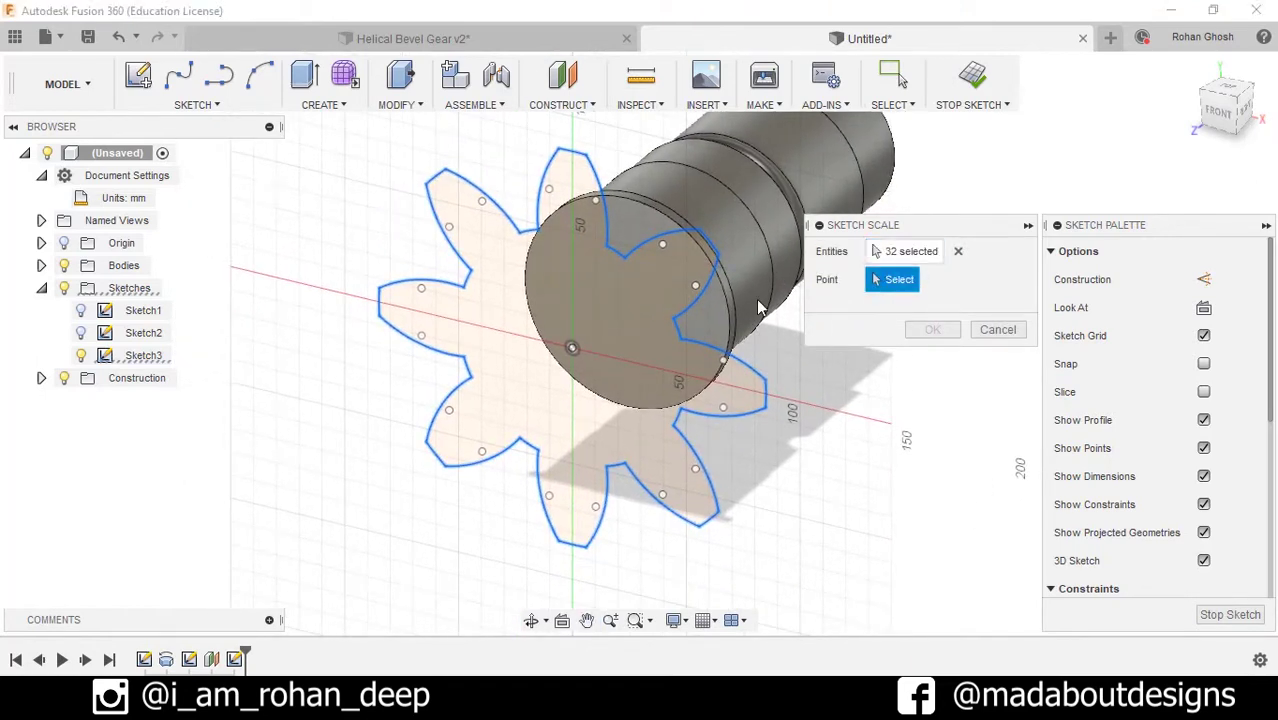
{"action": "left_click", "coordinate": [573, 347]}
{"action": "middle_click_drag", "start_coordinate": [710, 477], "coordinate": [719, 466], "text": "shift"}
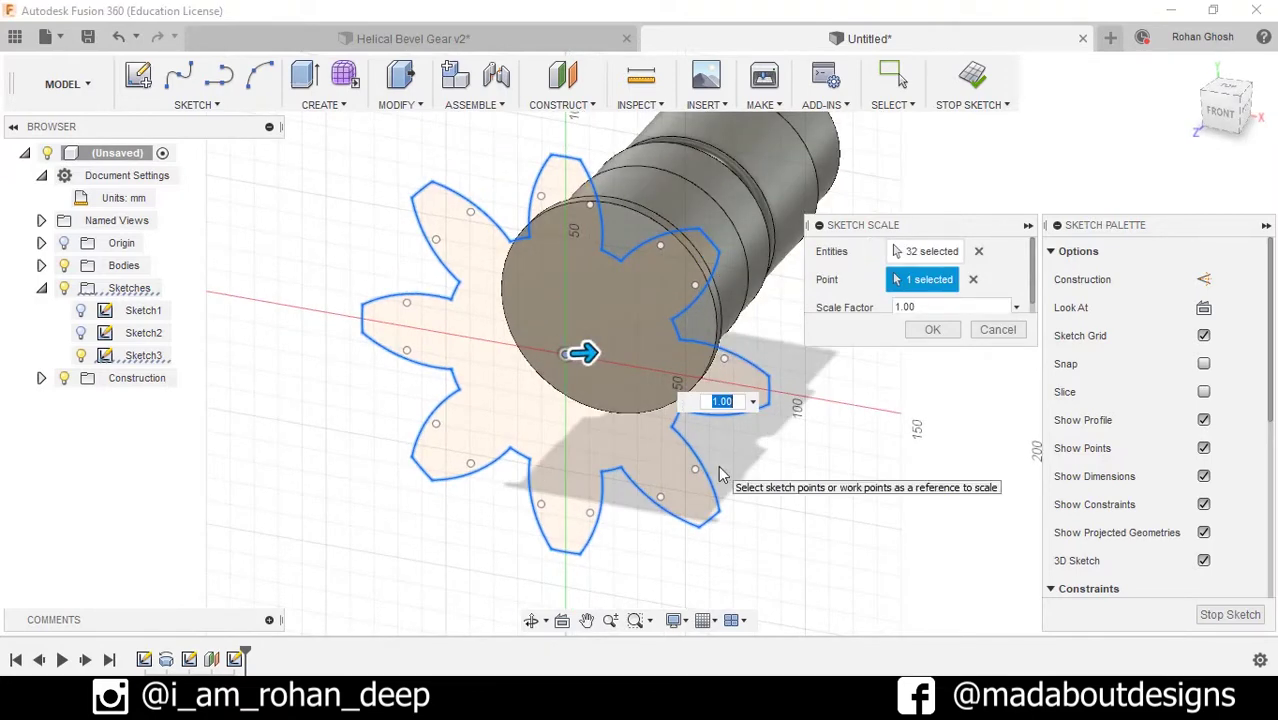
{"action": "type", "text": ".75"}
{"action": "key", "text": "Return"}
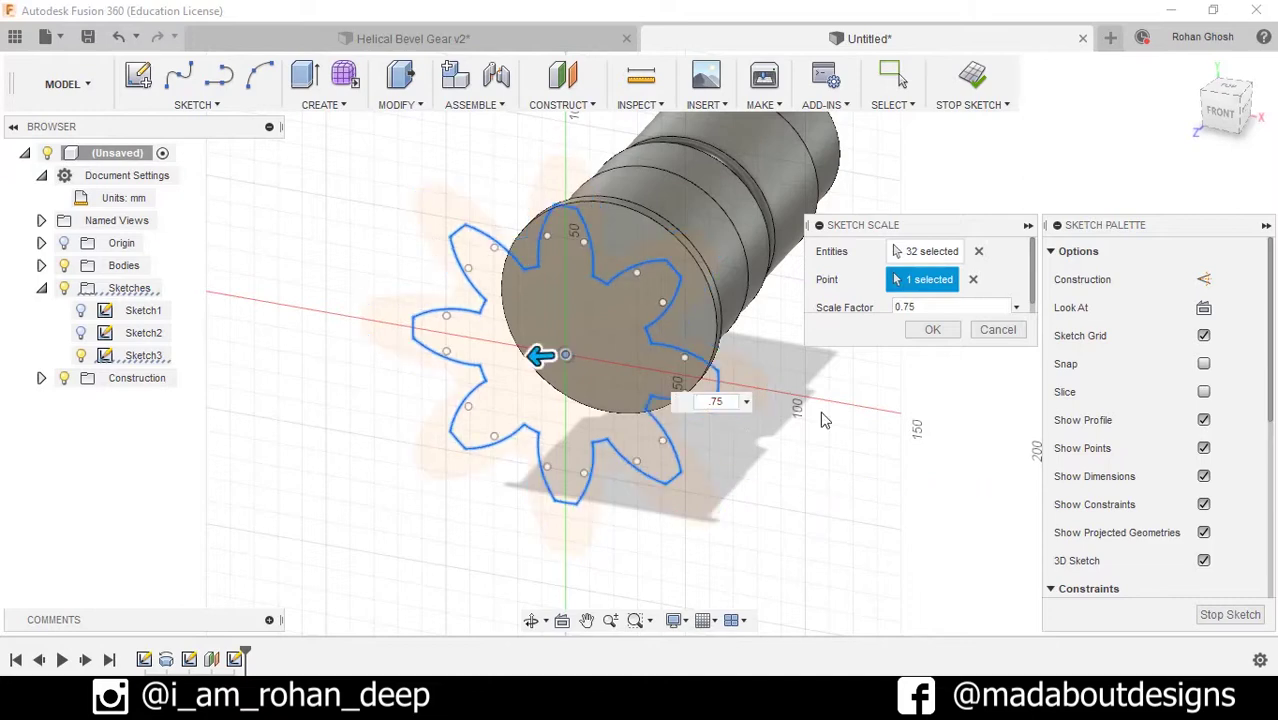
{"action": "left_click", "coordinate": [932, 331]}
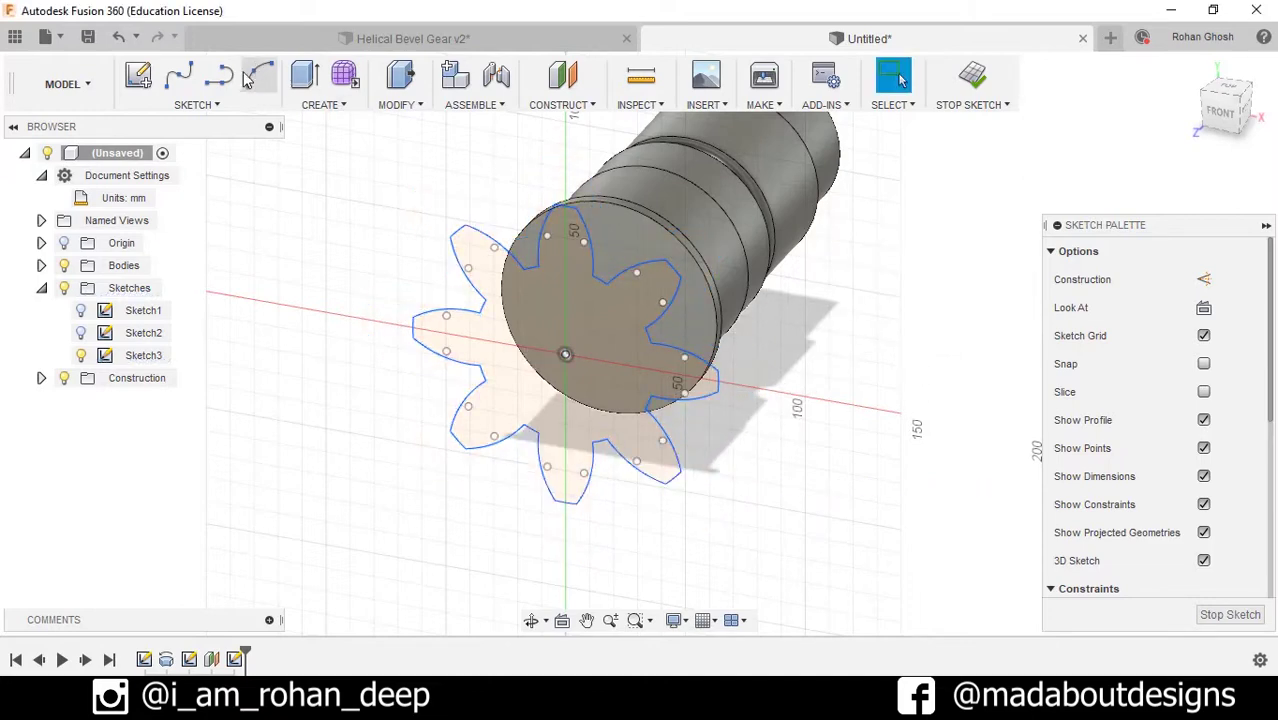
Step: Select the whole Sketch3 gear outline for Move/Copy and set the pivot at the shaft circle centre
{"action": "right_click", "coordinate": [301, 217]}
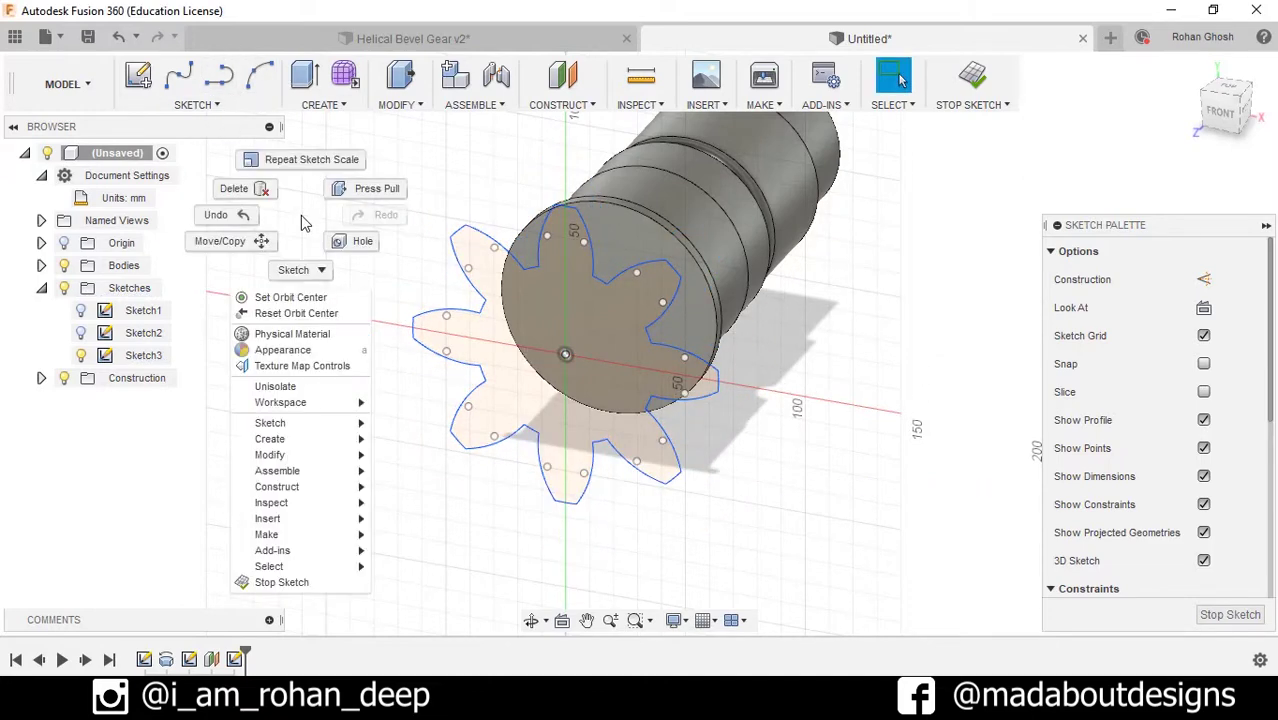
{"action": "left_click", "coordinate": [265, 239]}
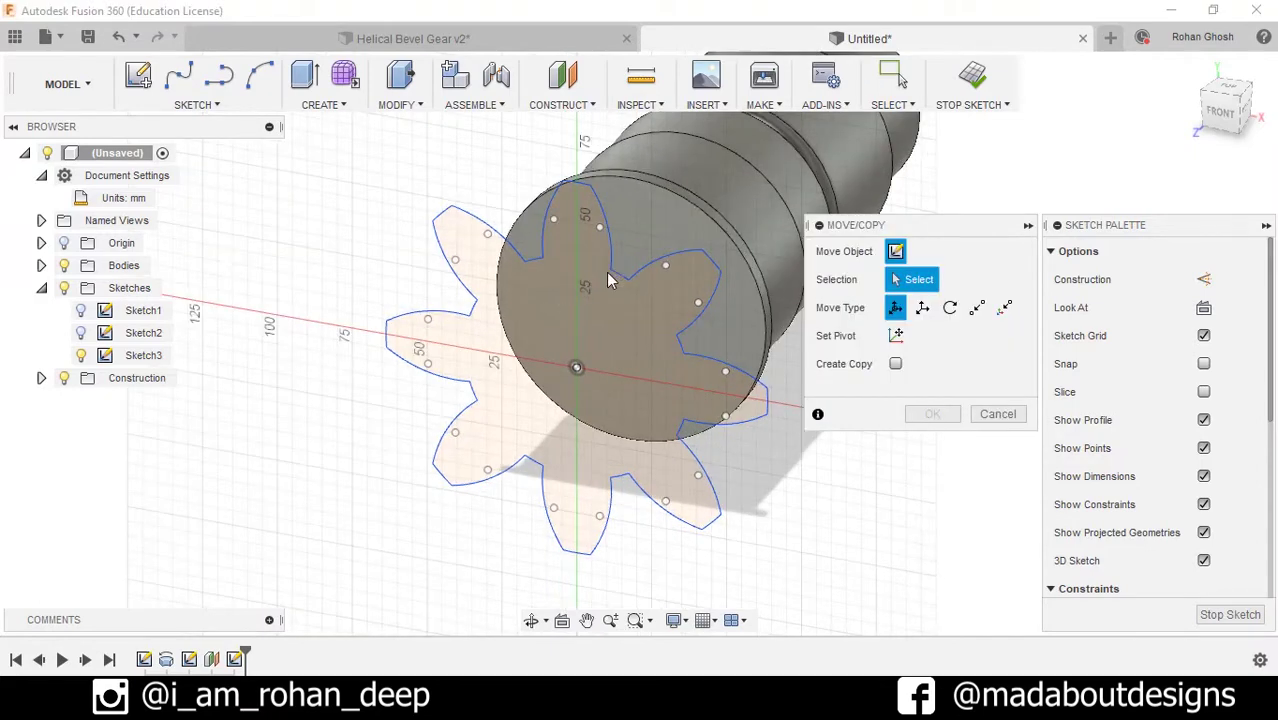
{"action": "left_click", "coordinate": [601, 228]}
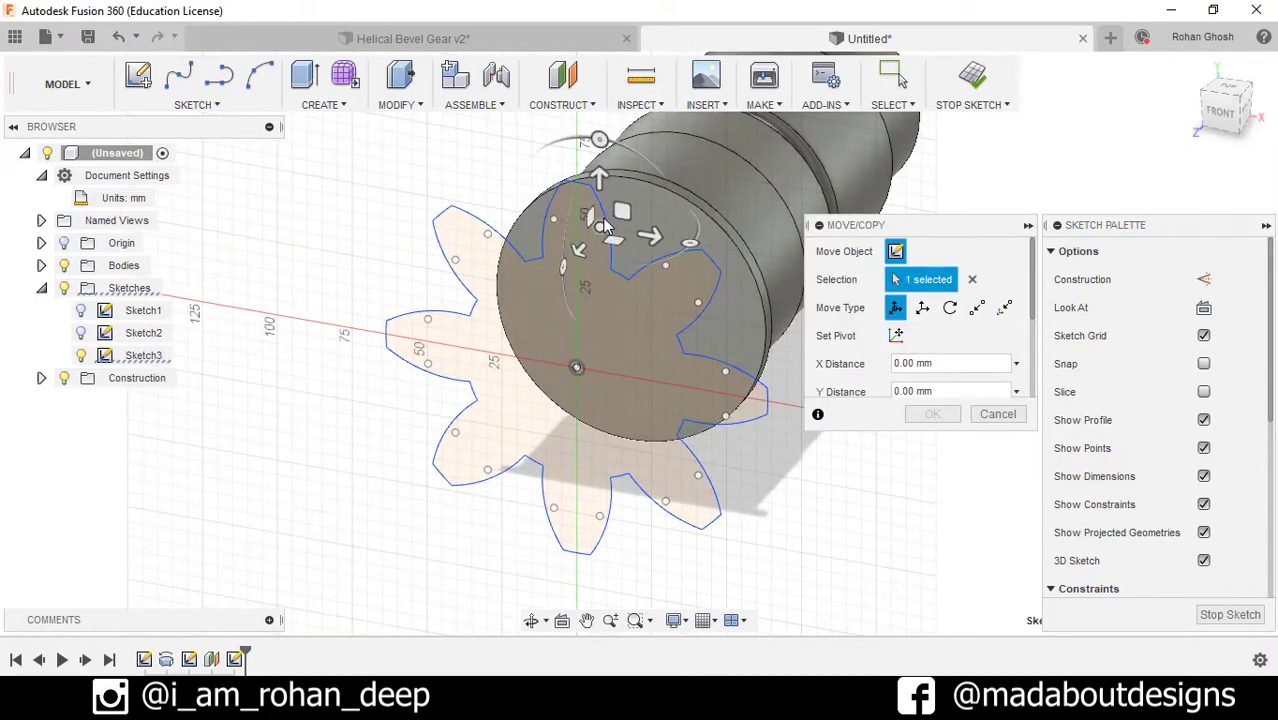
{"action": "double_click", "coordinate": [603, 226]}
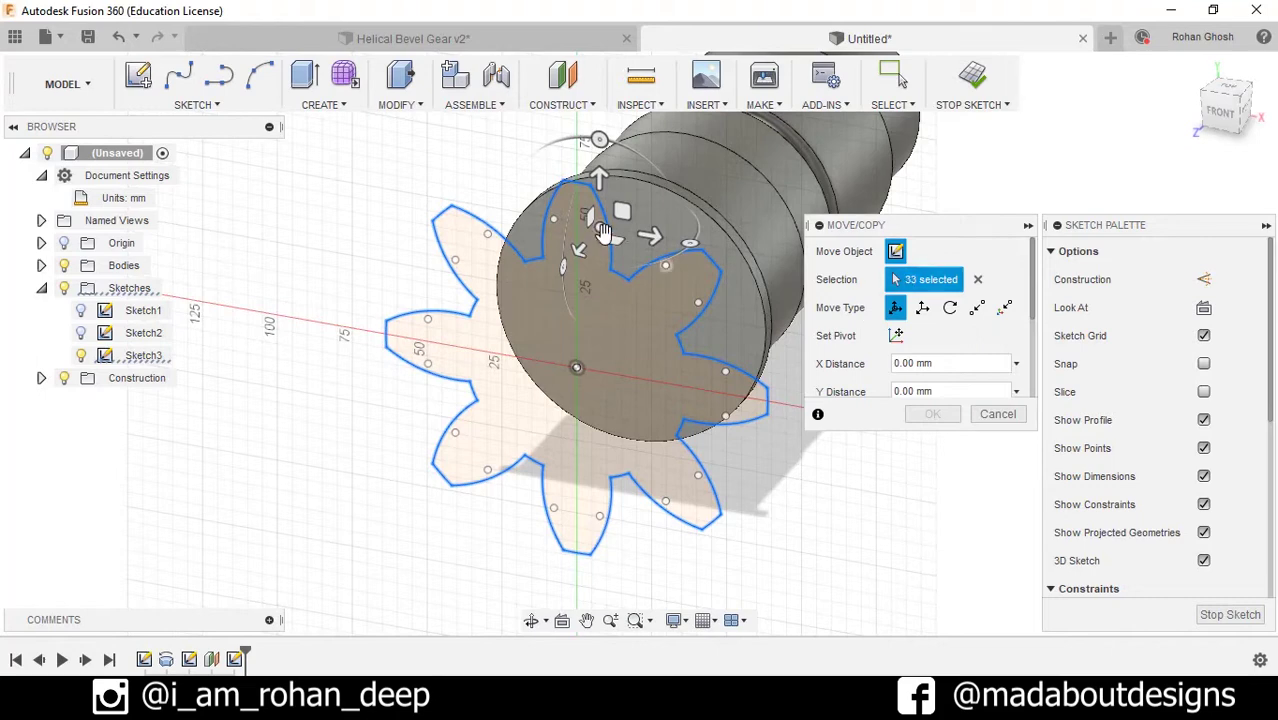
{"action": "left_click", "coordinate": [595, 222]}
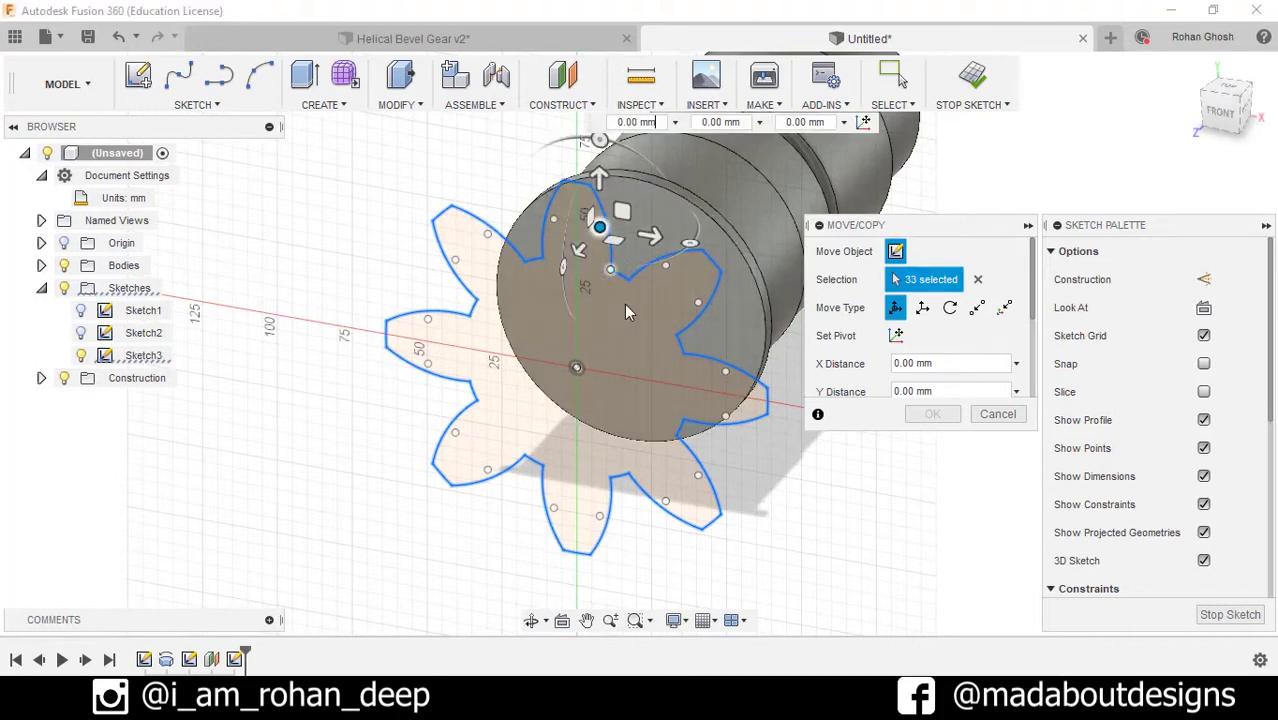
{"action": "left_click", "coordinate": [897, 336]}
{"action": "left_click_drag", "start_coordinate": [599, 227], "coordinate": [577, 368]}
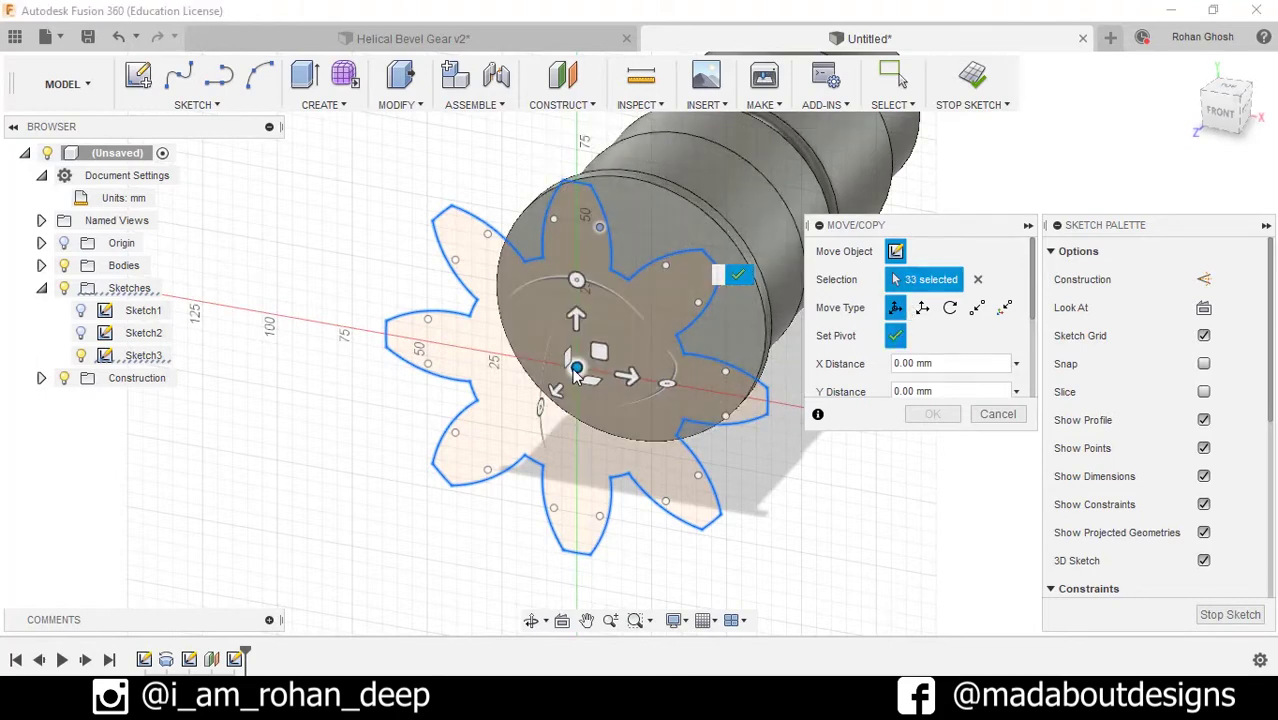
{"action": "left_click", "coordinate": [578, 370]}
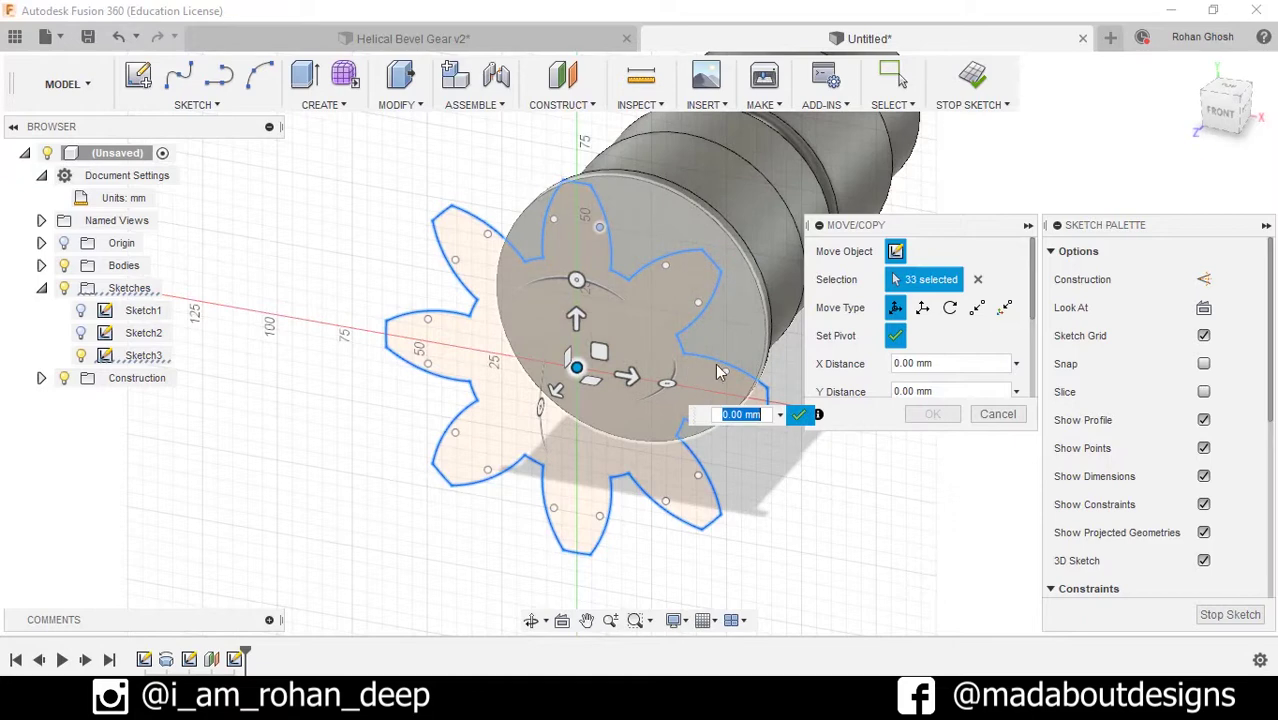
{"action": "left_click", "coordinate": [897, 337]}
Step: Rotate the gear outline 15 degrees about the shaft centre
{"action": "scroll", "coordinate": [857, 340], "scroll_direction": "up", "scroll_amount": 3}
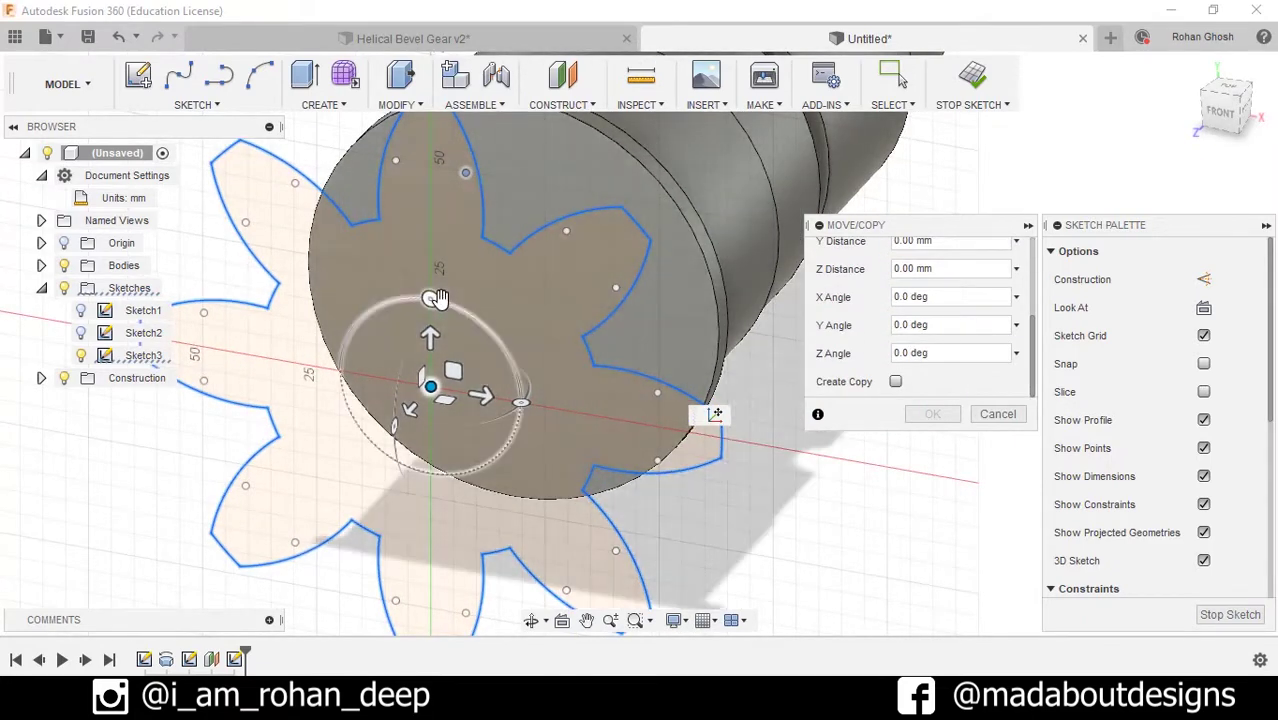
{"action": "left_click_drag", "start_coordinate": [435, 295], "coordinate": [461, 311]}
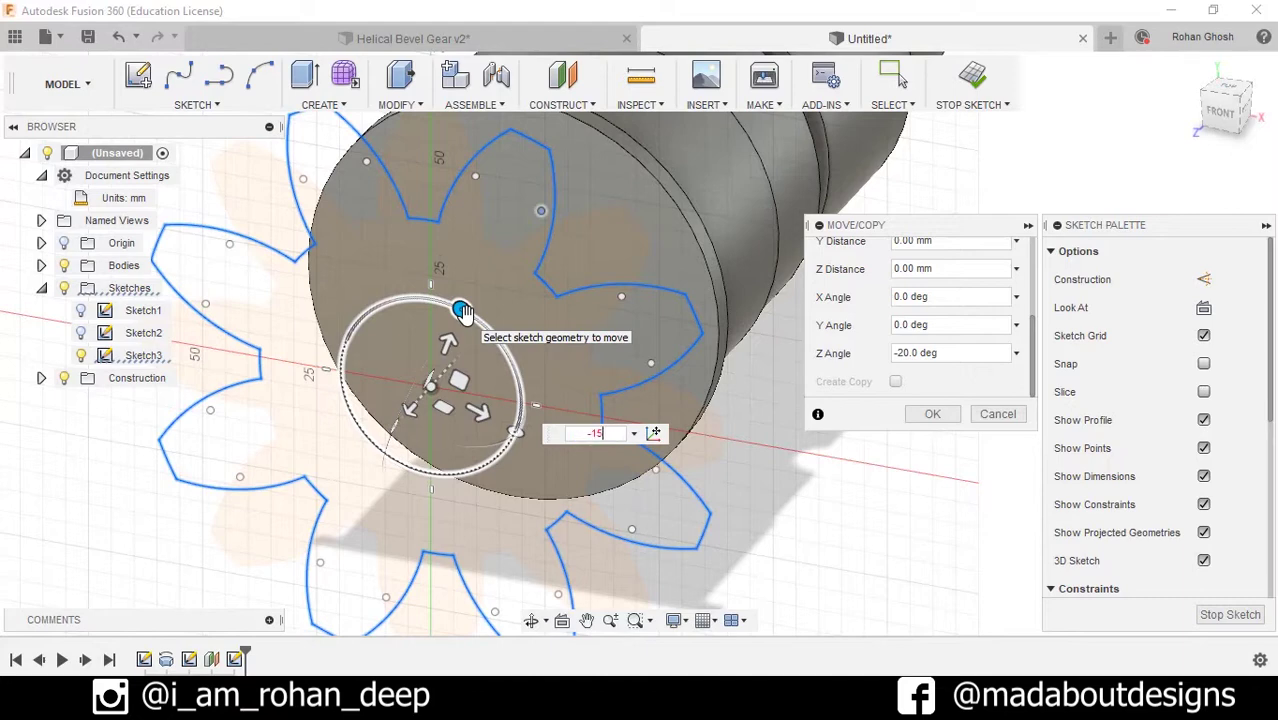
{"action": "type", "text": "-15"}
{"action": "key", "text": "Return"}
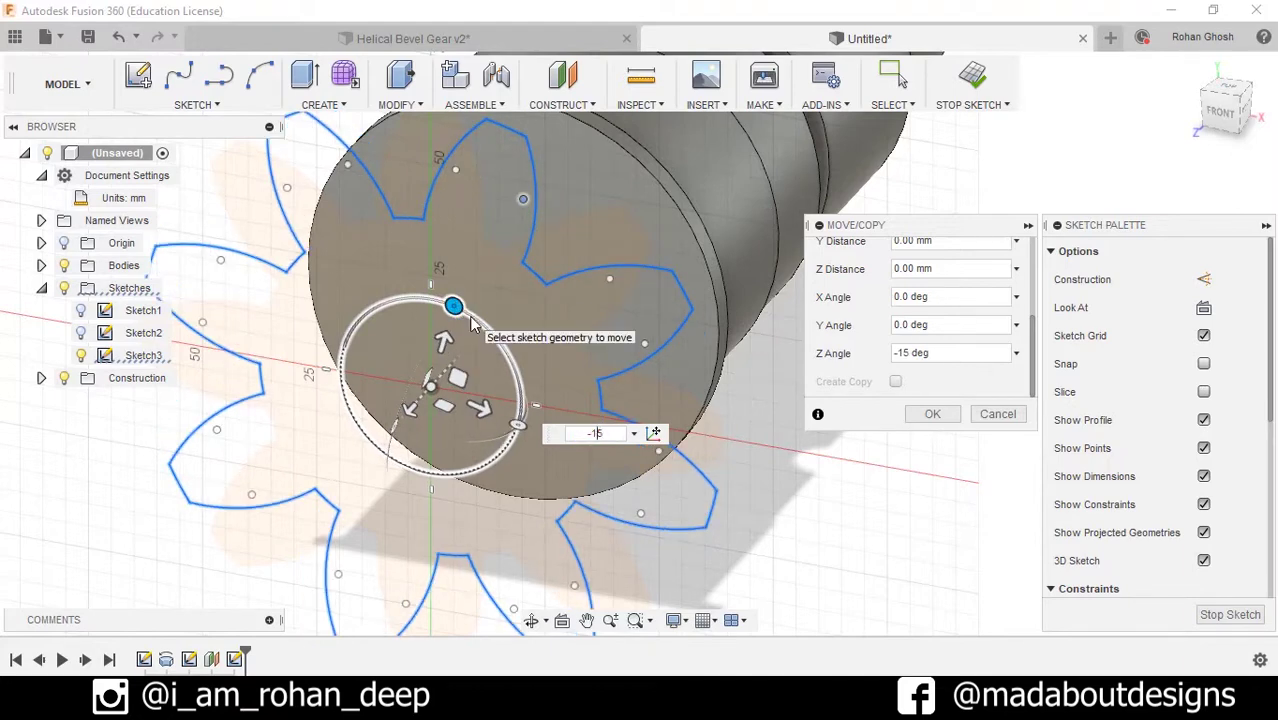
{"action": "key", "text": "Delete"}
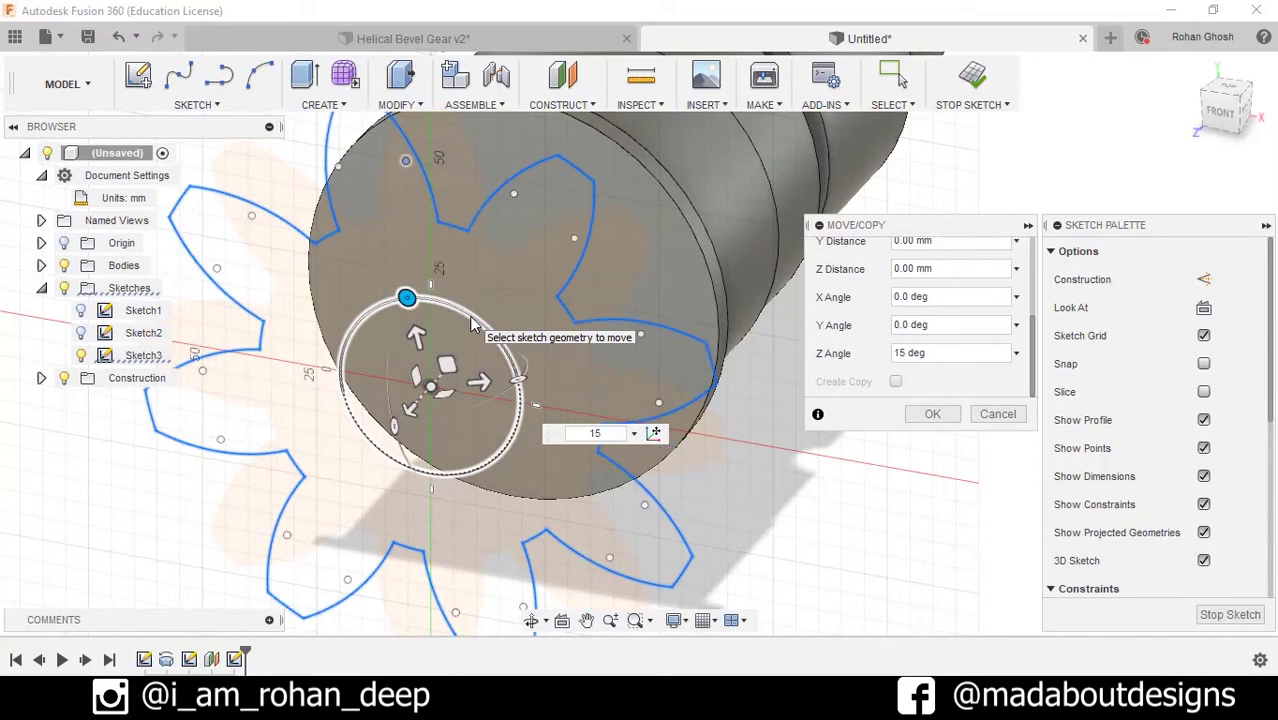
{"action": "left_click", "coordinate": [932, 414]}
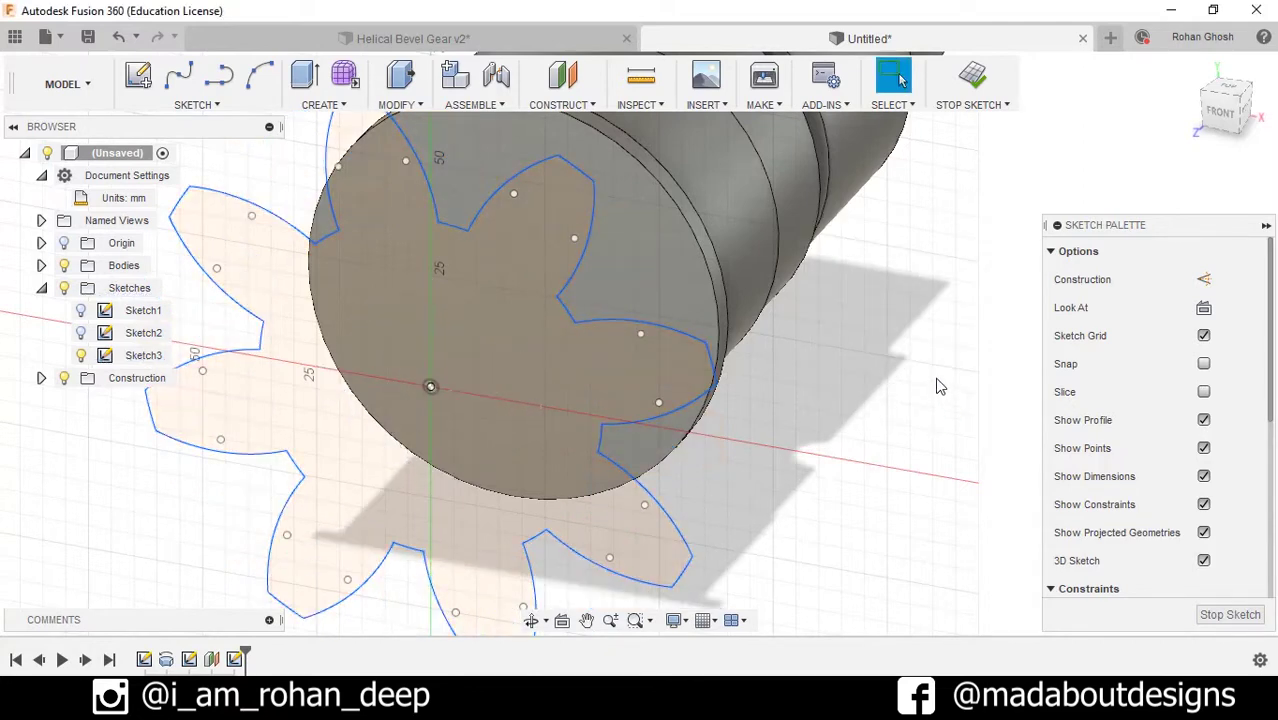
Step: Finish the sketch, hide Sketch3 and show Sketch2
{"action": "scroll", "coordinate": [935, 375], "scroll_direction": "down", "scroll_amount": 3}
{"action": "left_click", "coordinate": [975, 77]}
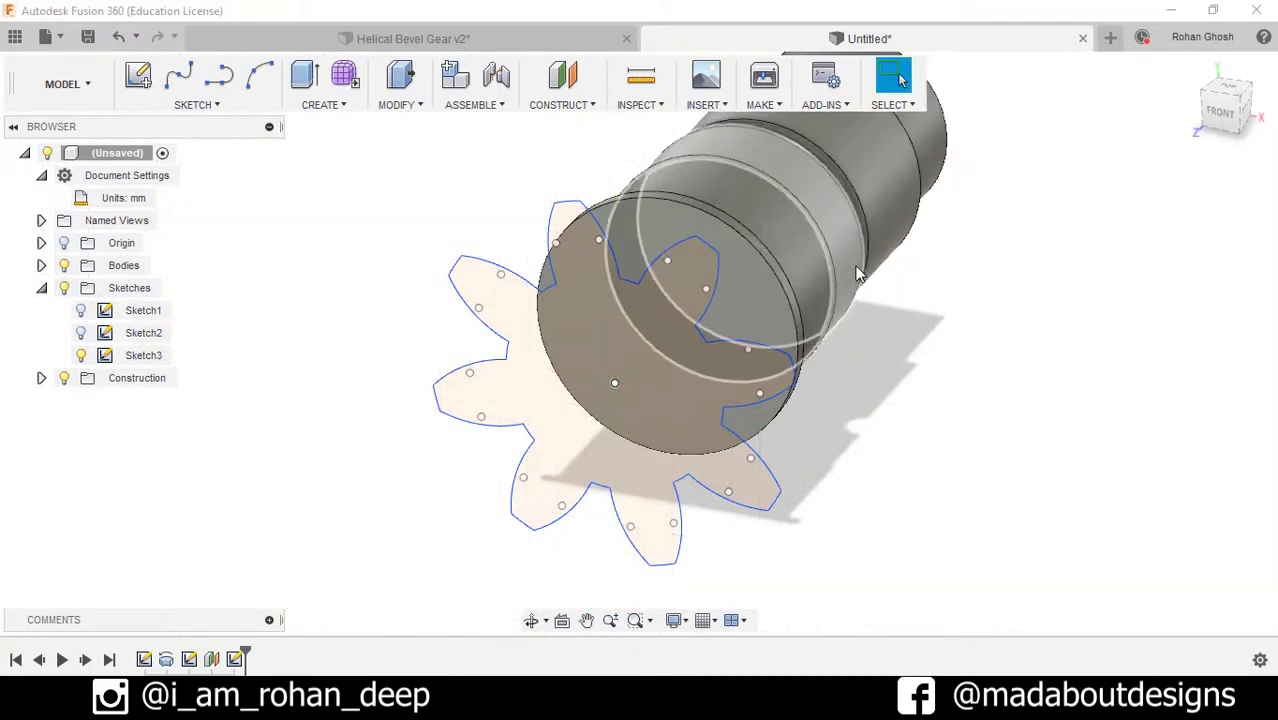
{"action": "left_click", "coordinate": [81, 355]}
{"action": "left_click", "coordinate": [81, 333]}
{"action": "scroll", "coordinate": [457, 253], "scroll_direction": "down", "scroll_amount": 2}
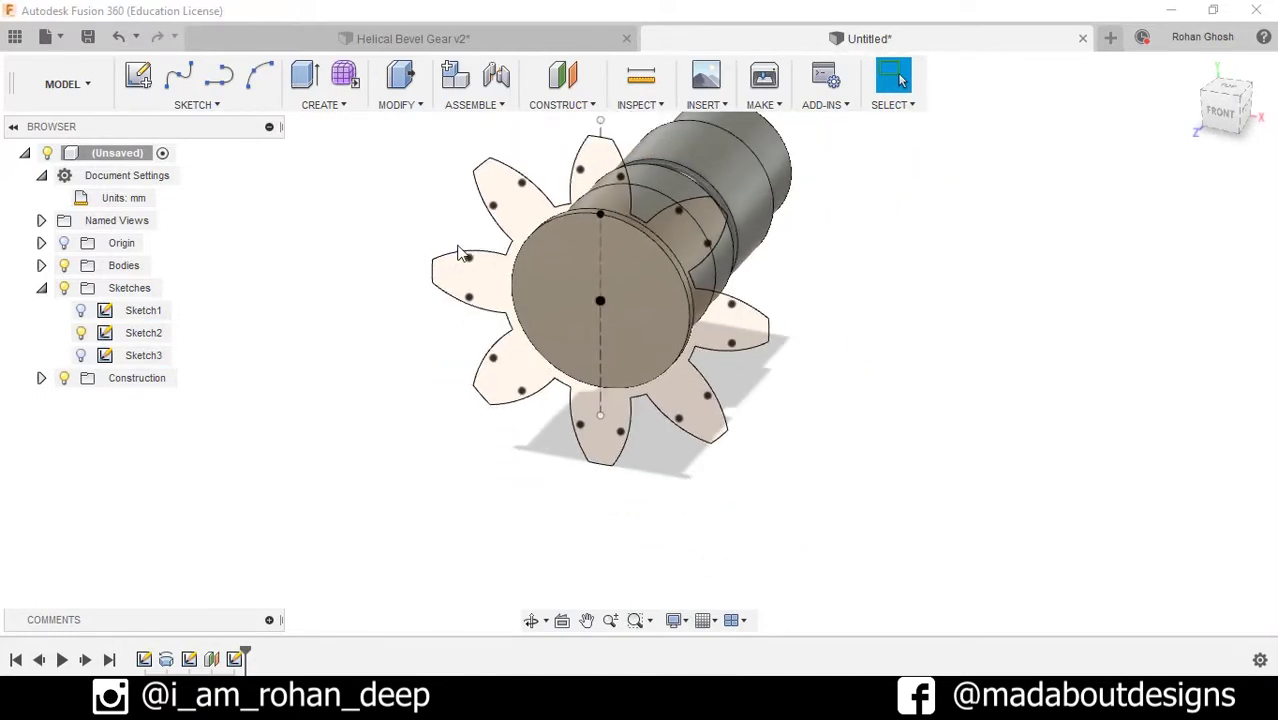
Step: Create Plane2 offset 95 mm from the Sketch2 gear face and start Sketch4 on it
{"action": "middle_click_drag", "start_coordinate": [471, 258], "coordinate": [456, 251], "text": "shift"}
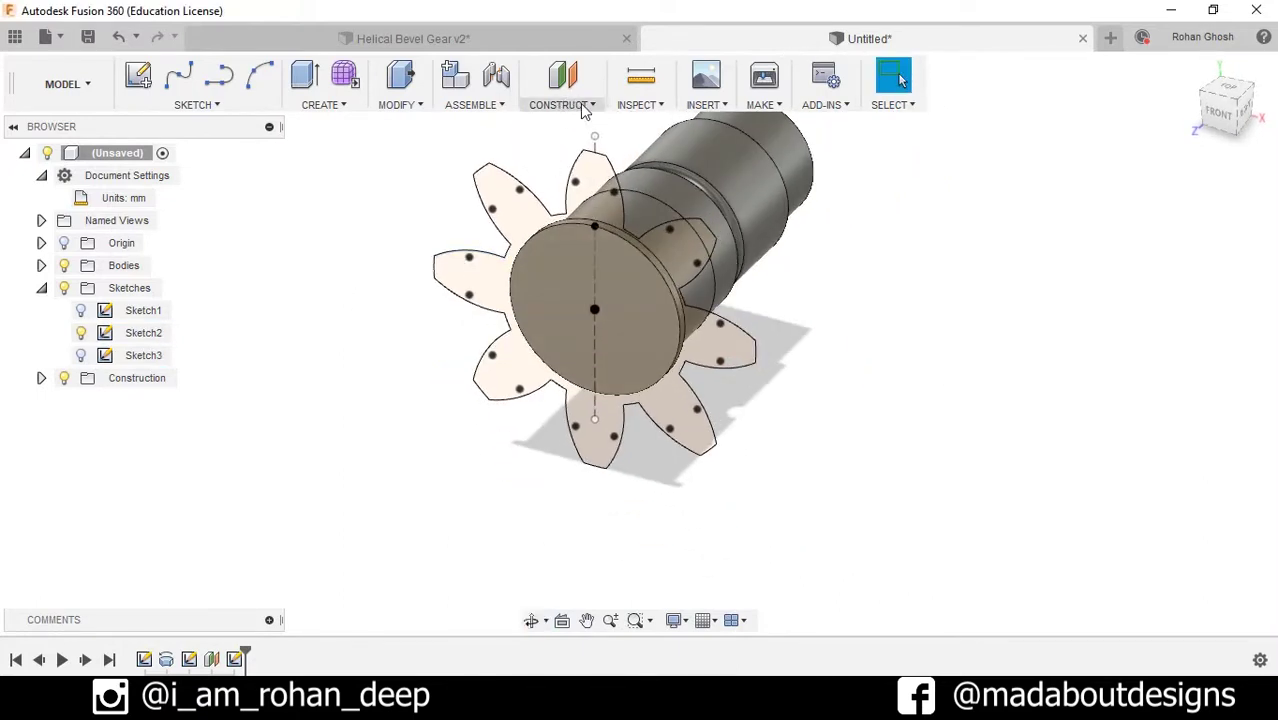
{"action": "left_click", "coordinate": [585, 107]}
{"action": "left_click", "coordinate": [575, 126]}
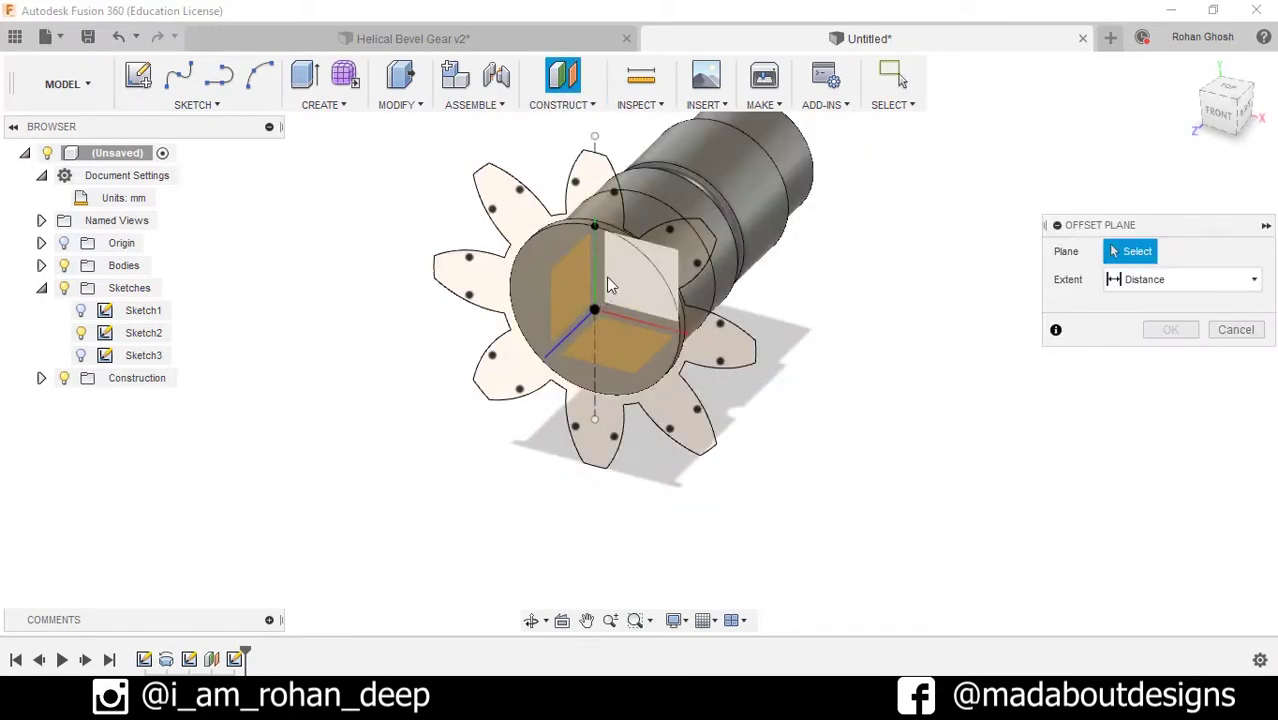
{"action": "left_click", "coordinate": [612, 274]}
{"action": "left_click_drag", "start_coordinate": [590, 316], "coordinate": [540, 355]}
{"action": "type", "text": "9"}
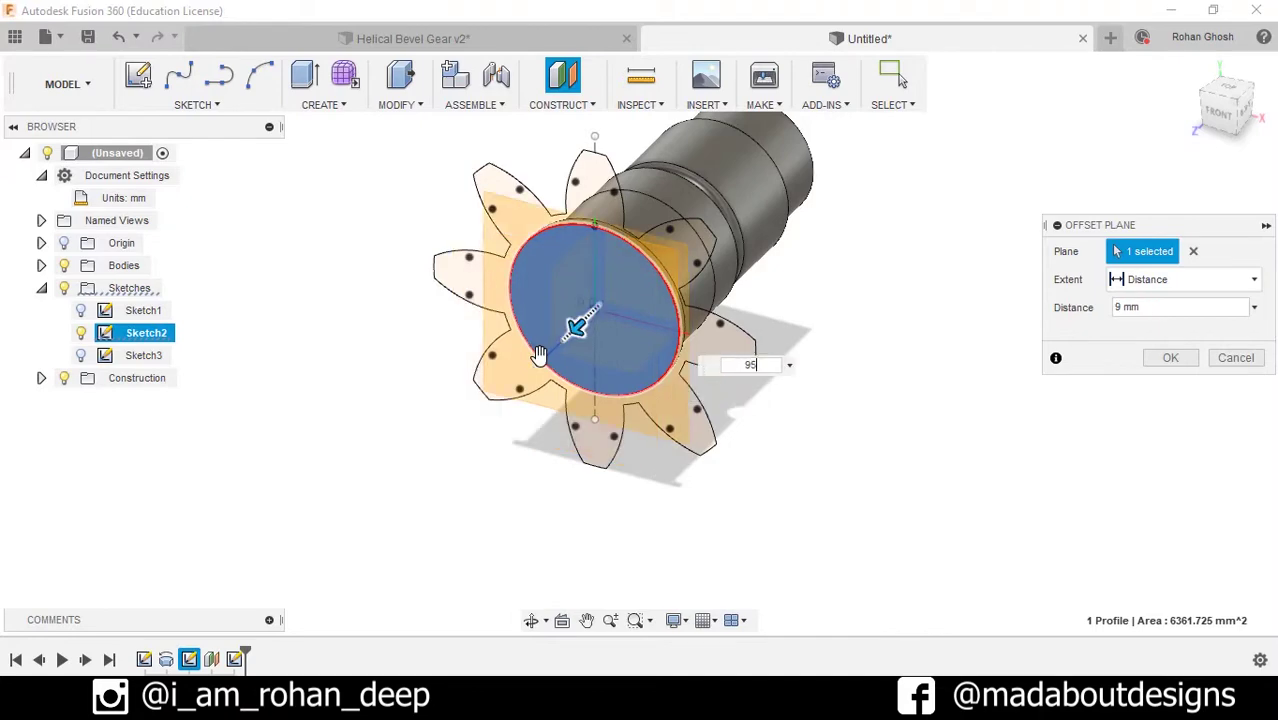
{"action": "type", "text": "5"}
{"action": "left_click", "coordinate": [1170, 358]}
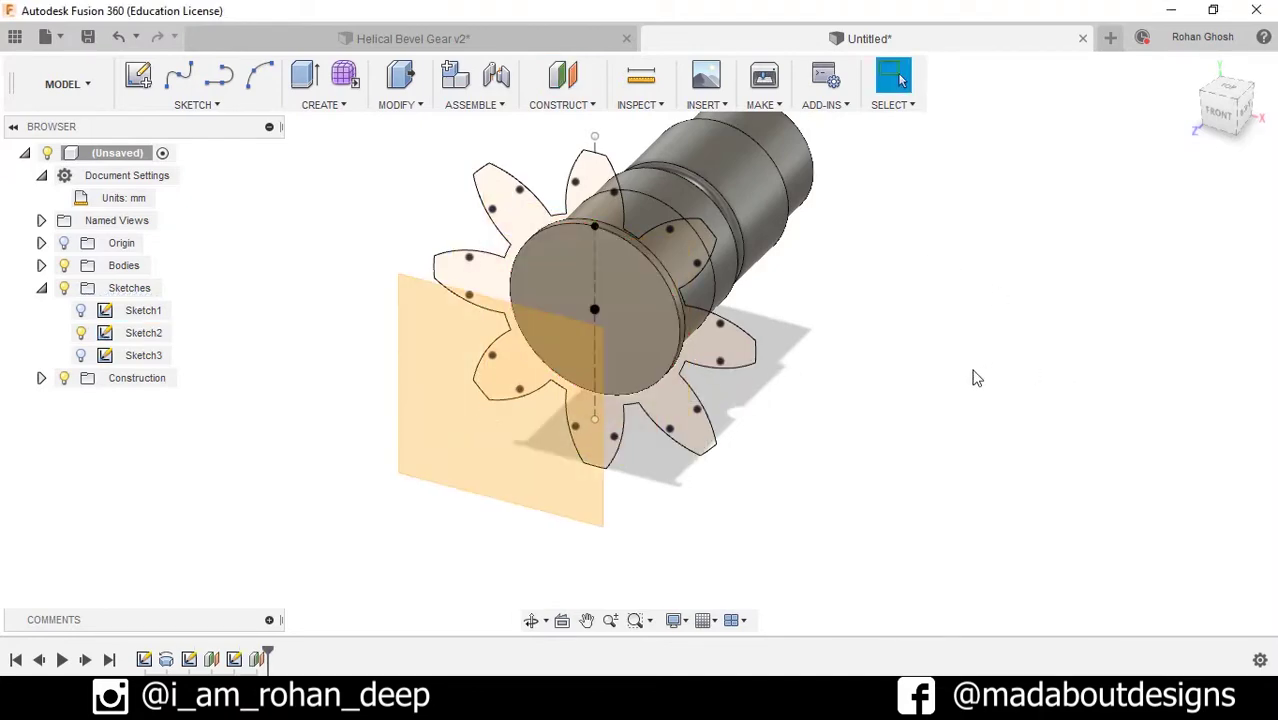
{"action": "left_click", "coordinate": [422, 317]}
{"action": "left_click", "coordinate": [138, 74]}
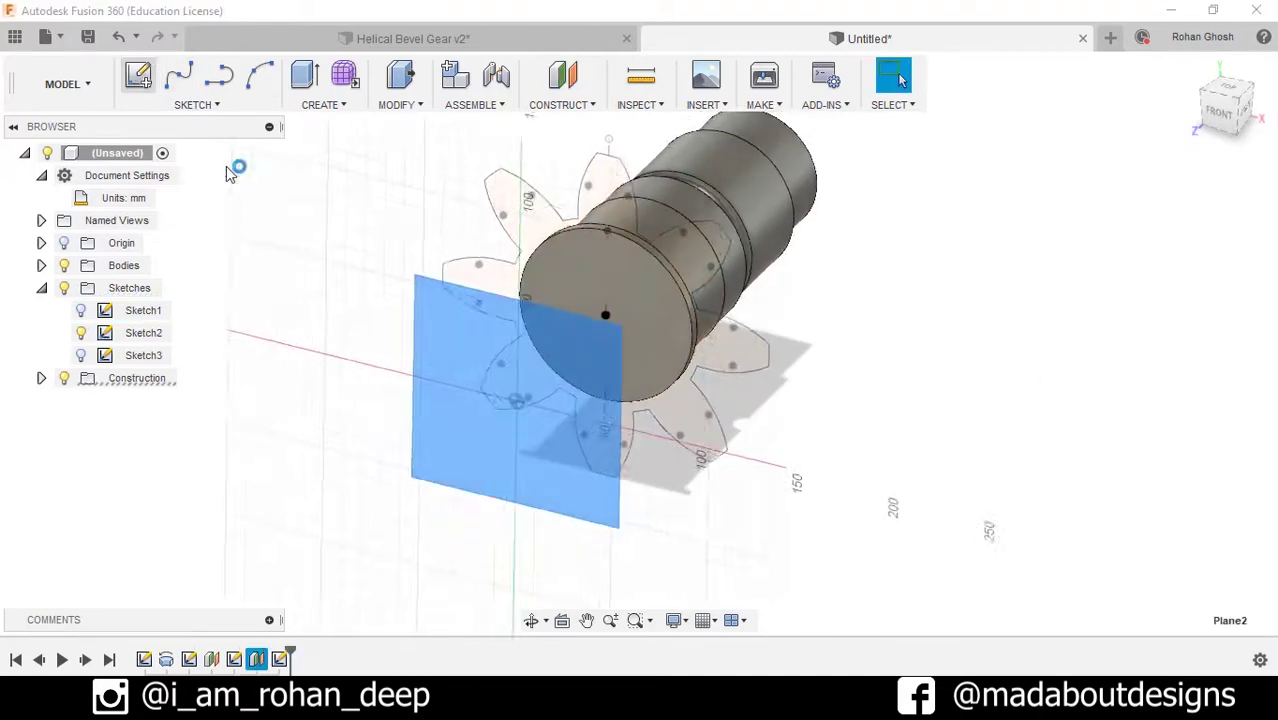
Step: Project the gear outline into Sketch4
{"action": "left_click", "coordinate": [205, 106]}
{"action": "mouse_move", "coordinate": [245, 588]}
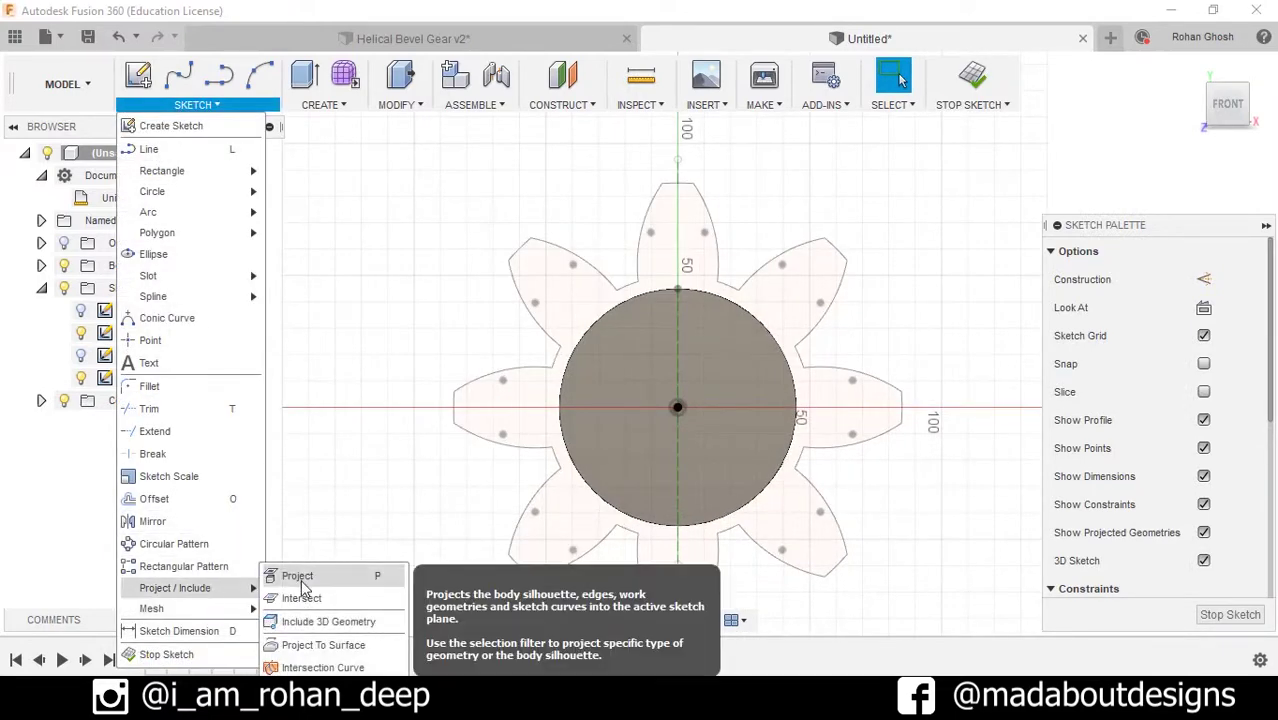
{"action": "left_click", "coordinate": [300, 578]}
{"action": "left_click", "coordinate": [709, 221]}
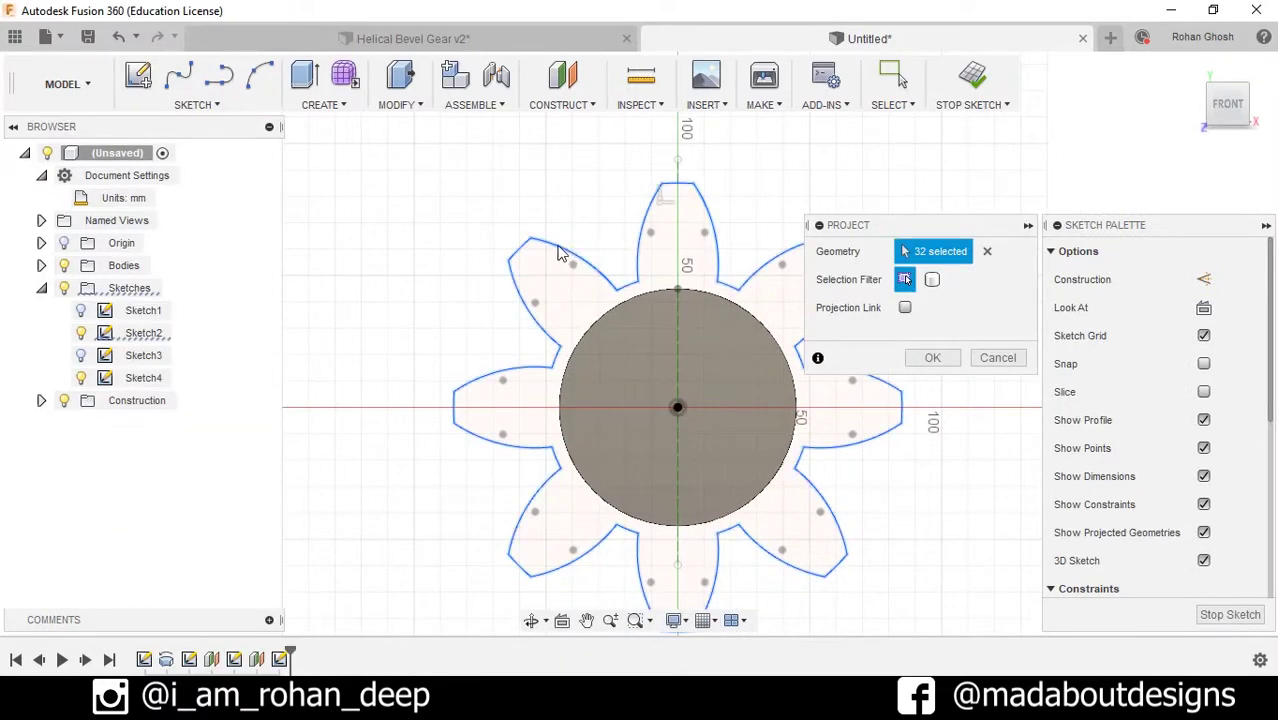
{"action": "middle_click_drag", "start_coordinate": [571, 243], "coordinate": [530, 277], "text": "shift"}
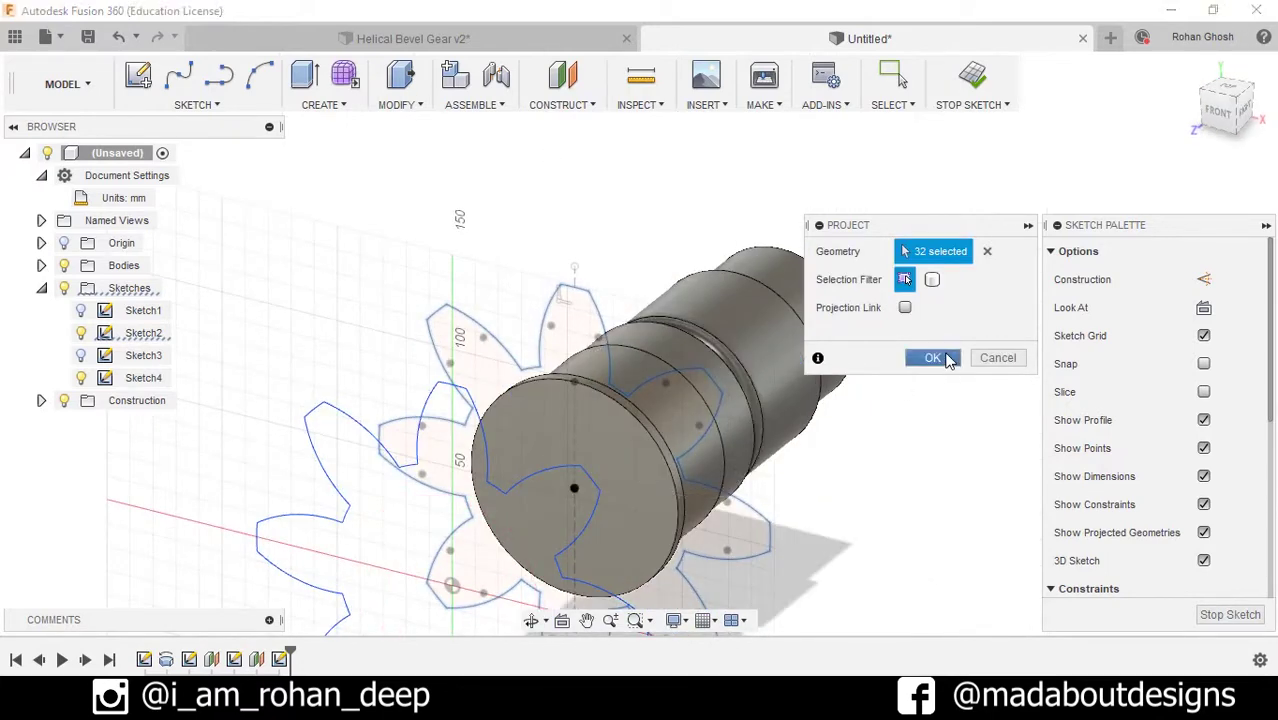
{"action": "left_click", "coordinate": [932, 357]}
{"action": "middle_click_drag", "start_coordinate": [760, 340], "coordinate": [698, 336], "text": "shift"}
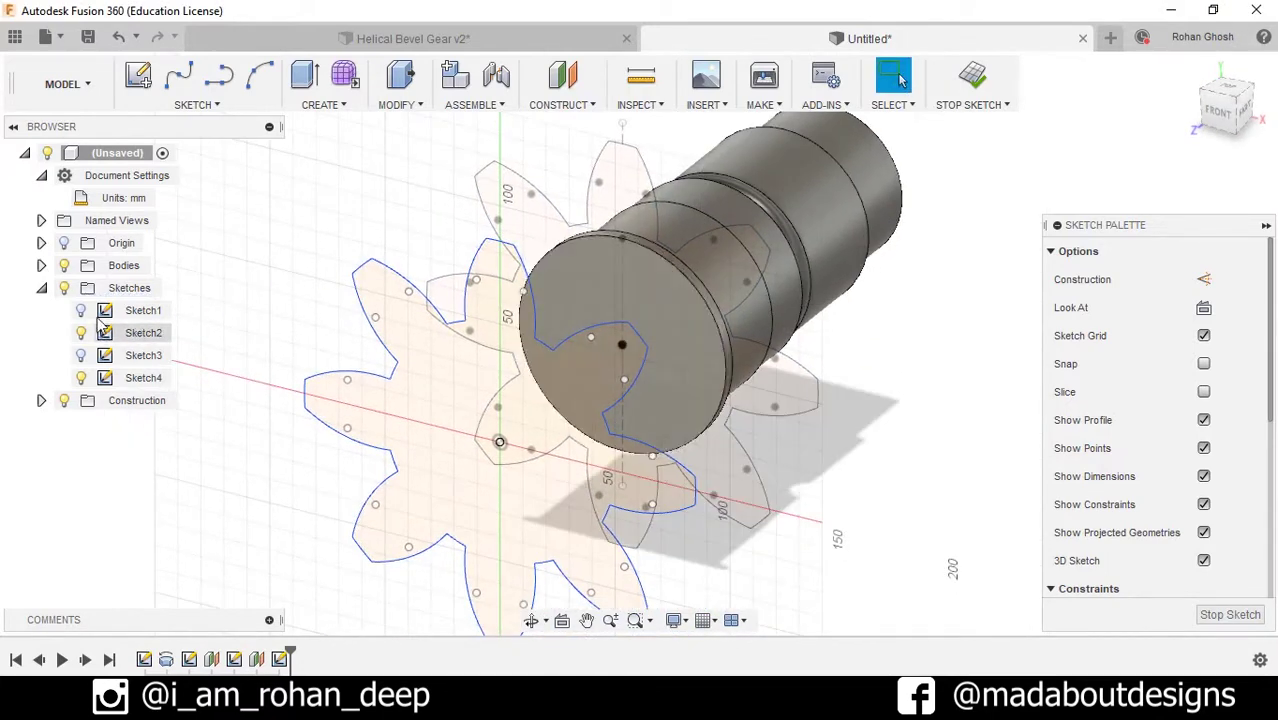
{"action": "mouse_move", "coordinate": [251, 346]}
{"action": "middle_mouse_down", "text": "shift"}
{"action": "mouse_move", "coordinate": [322, 305]}
{"action": "mouse_move", "coordinate": [510, 262]}
{"action": "mouse_move", "coordinate": [444, 237]}
{"action": "middle_mouse_up", "text": "shift"}
Step: Scale the projected gear outline by 0.5 about the sketch origin
{"action": "double_click", "coordinate": [510, 258]}
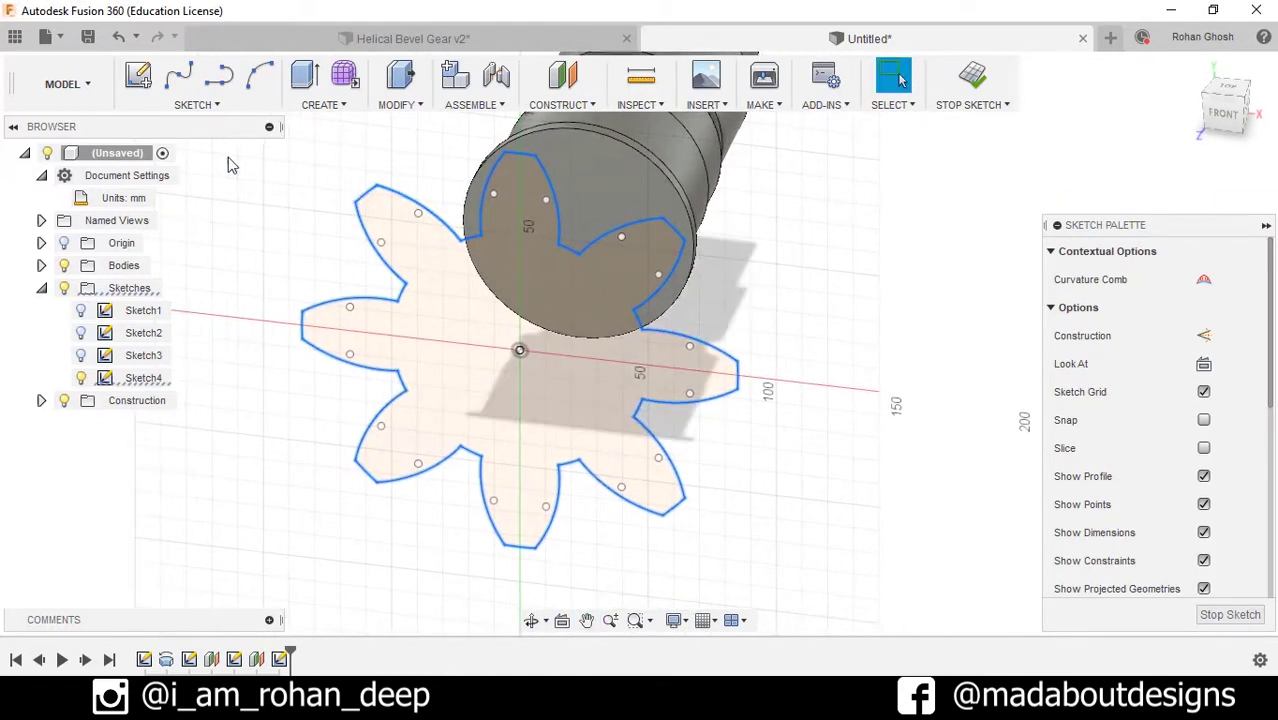
{"action": "left_click", "coordinate": [197, 104]}
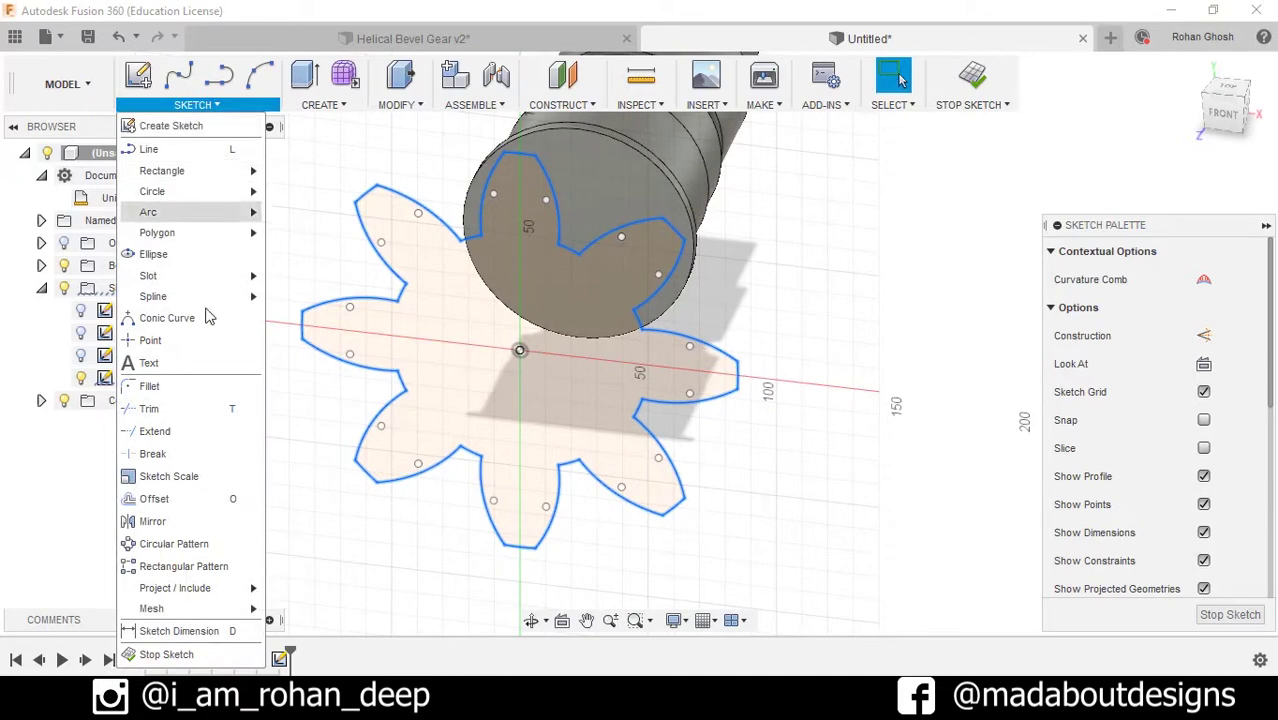
{"action": "left_click", "coordinate": [195, 477]}
{"action": "left_click", "coordinate": [880, 283]}
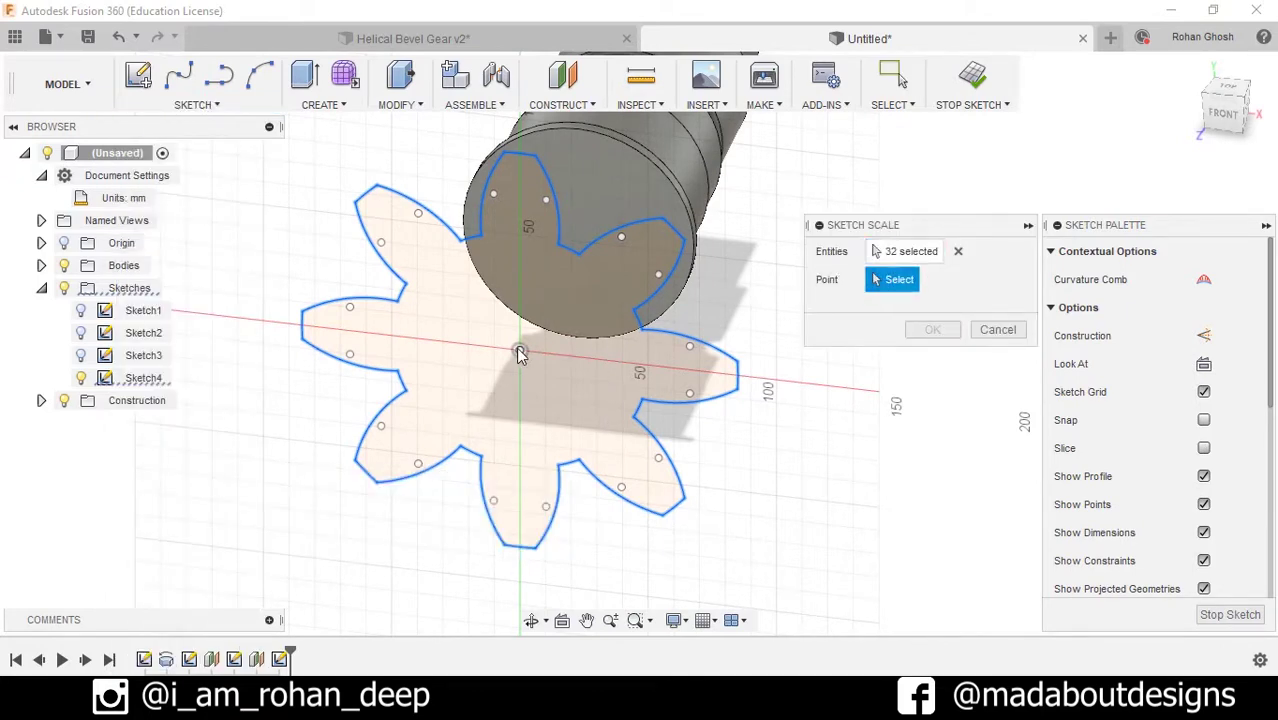
{"action": "left_click", "coordinate": [519, 351]}
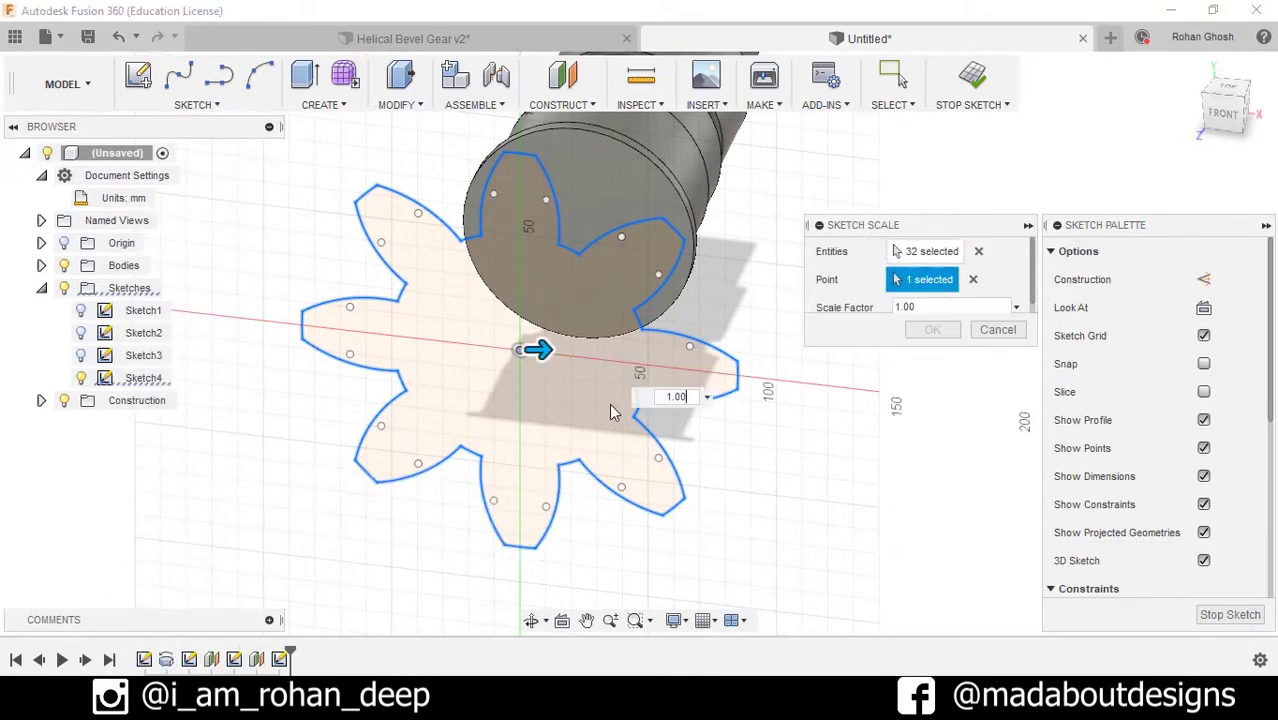
{"action": "left_click", "coordinate": [944, 306]}
{"action": "left_click", "coordinate": [920, 354]}
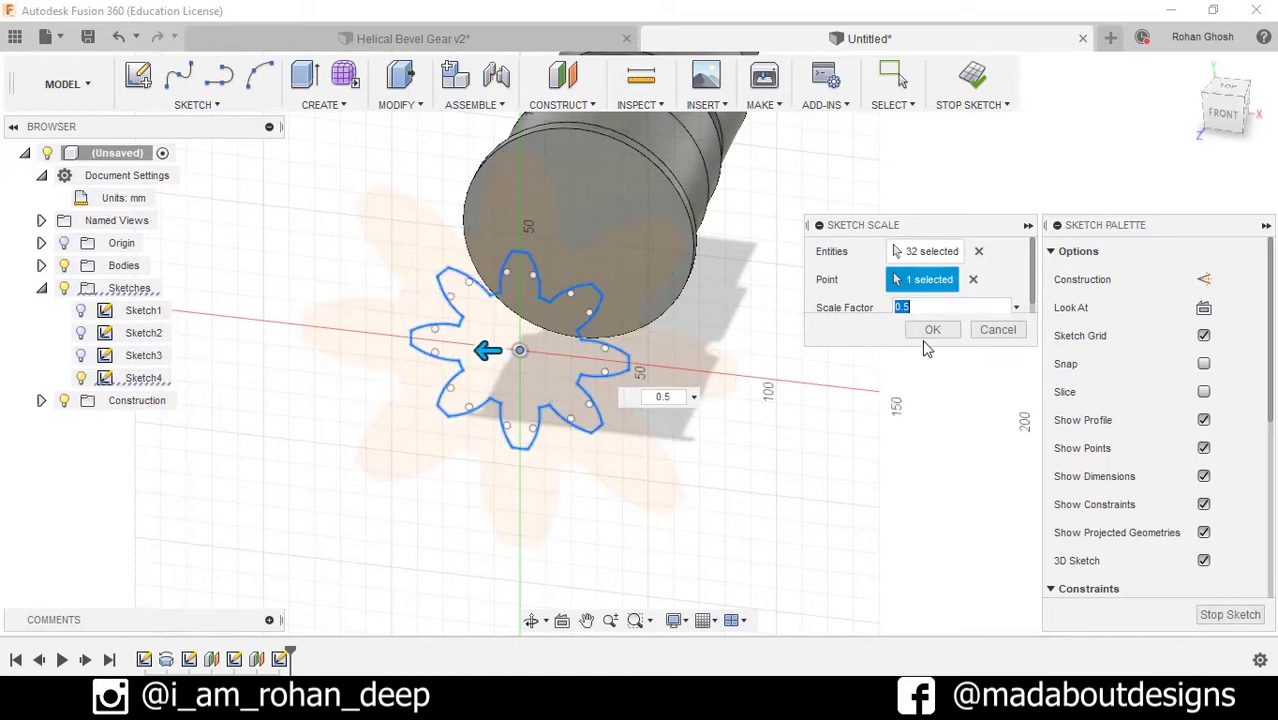
{"action": "left_click", "coordinate": [933, 330]}
{"action": "middle_click_drag", "start_coordinate": [913, 357], "coordinate": [876, 377], "text": "shift"}
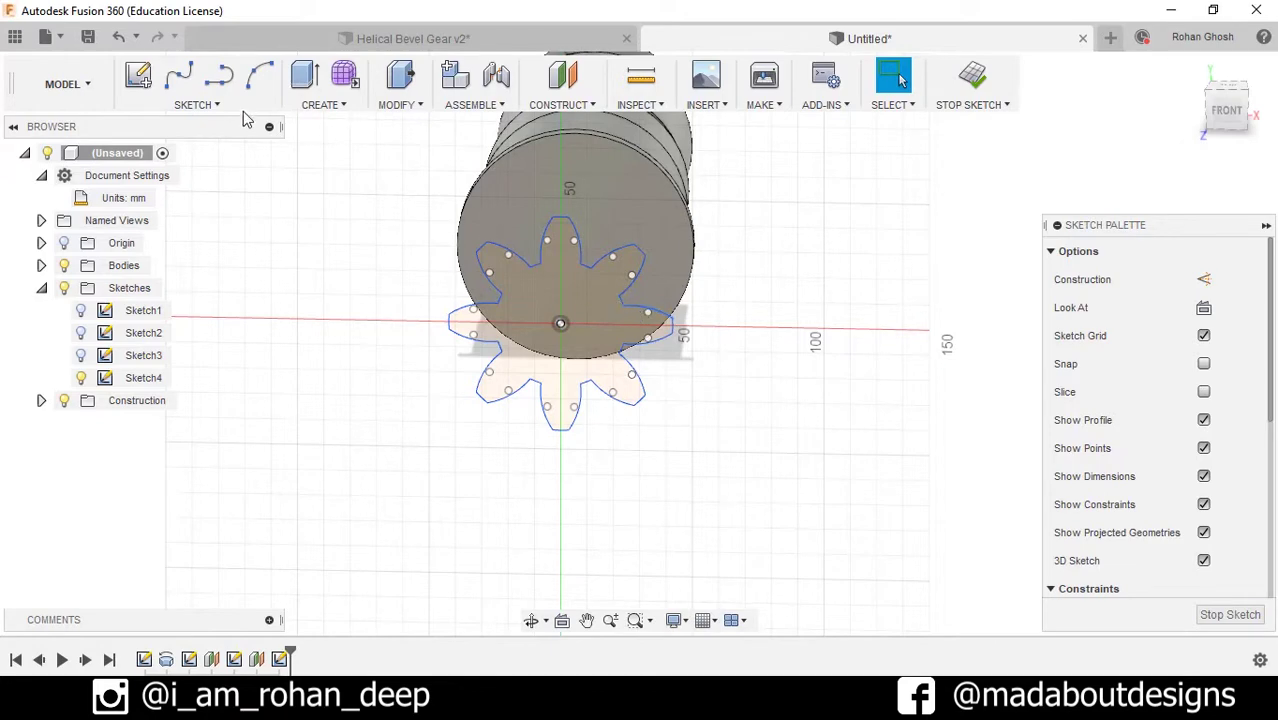
Step: Select the half-size gear outline for Move/Copy with the pivot at the sketch origin
{"action": "right_click", "coordinate": [340, 332]}
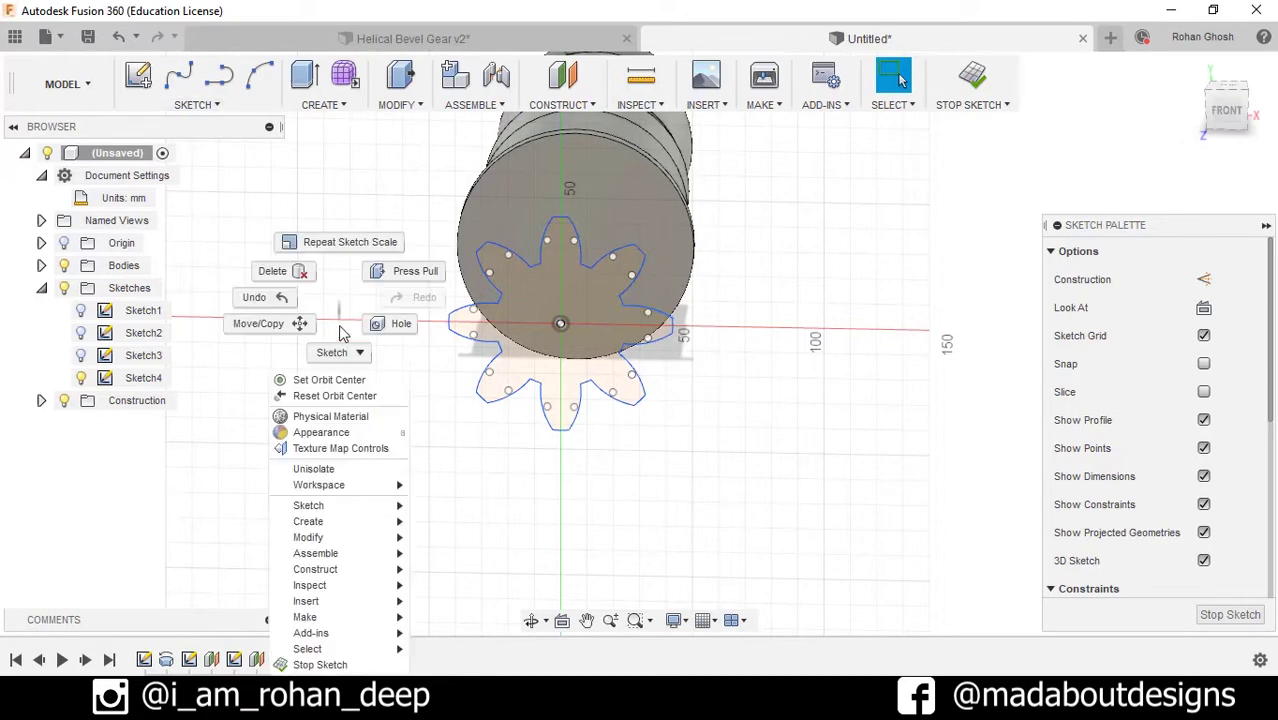
{"action": "left_click", "coordinate": [263, 323]}
{"action": "scroll", "coordinate": [569, 318], "scroll_direction": "up", "scroll_amount": 2}
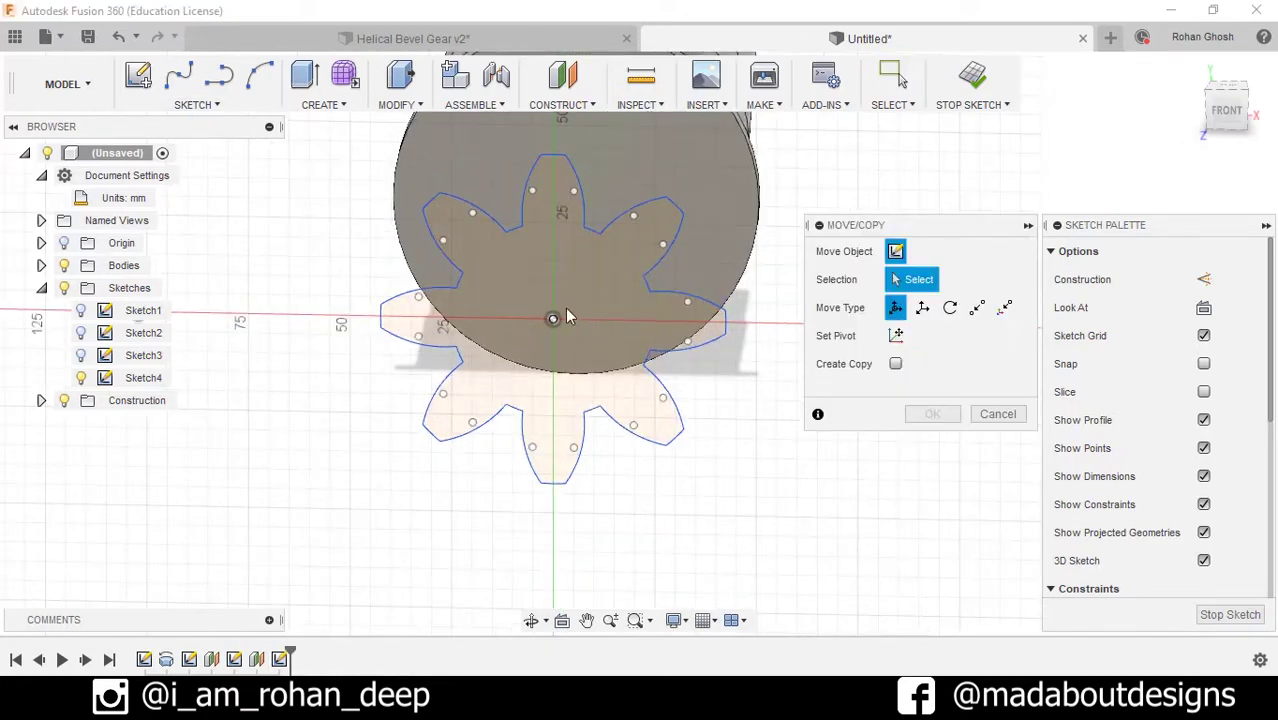
{"action": "left_click", "coordinate": [594, 238]}
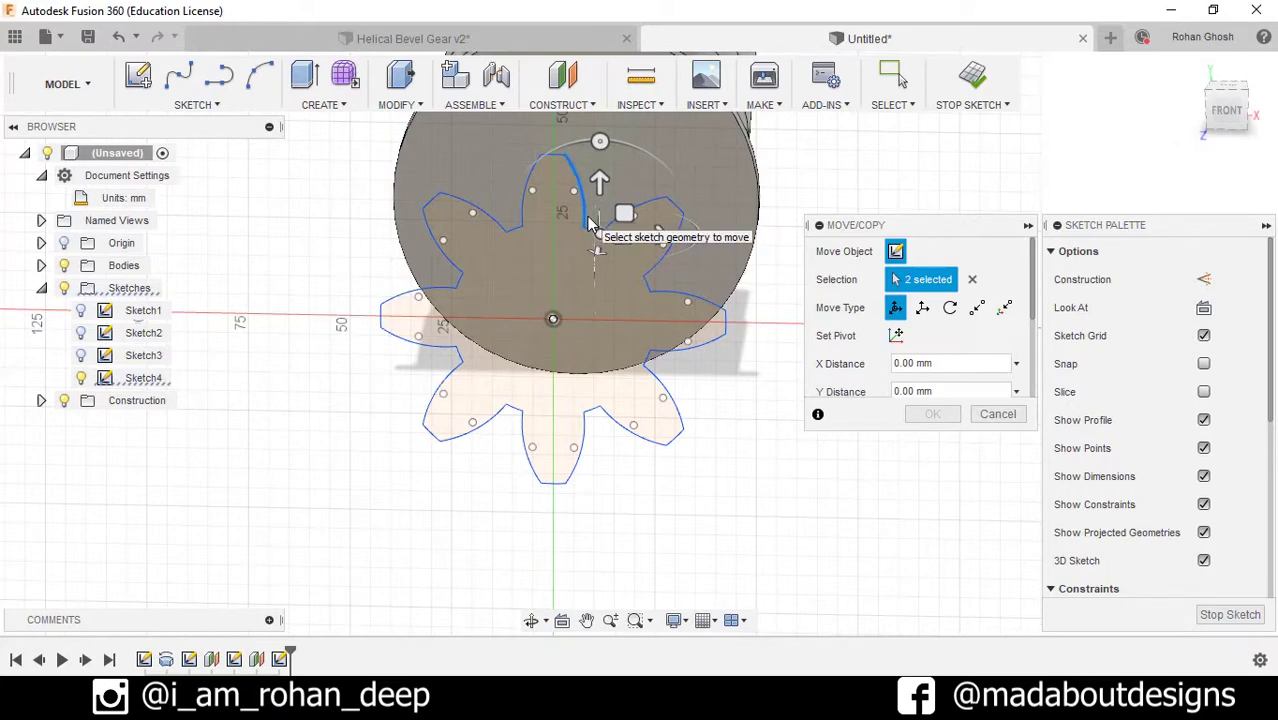
{"action": "double_click", "coordinate": [586, 228]}
{"action": "scroll", "coordinate": [616, 255], "scroll_direction": "up", "scroll_amount": 2}
{"action": "left_click", "coordinate": [607, 238]}
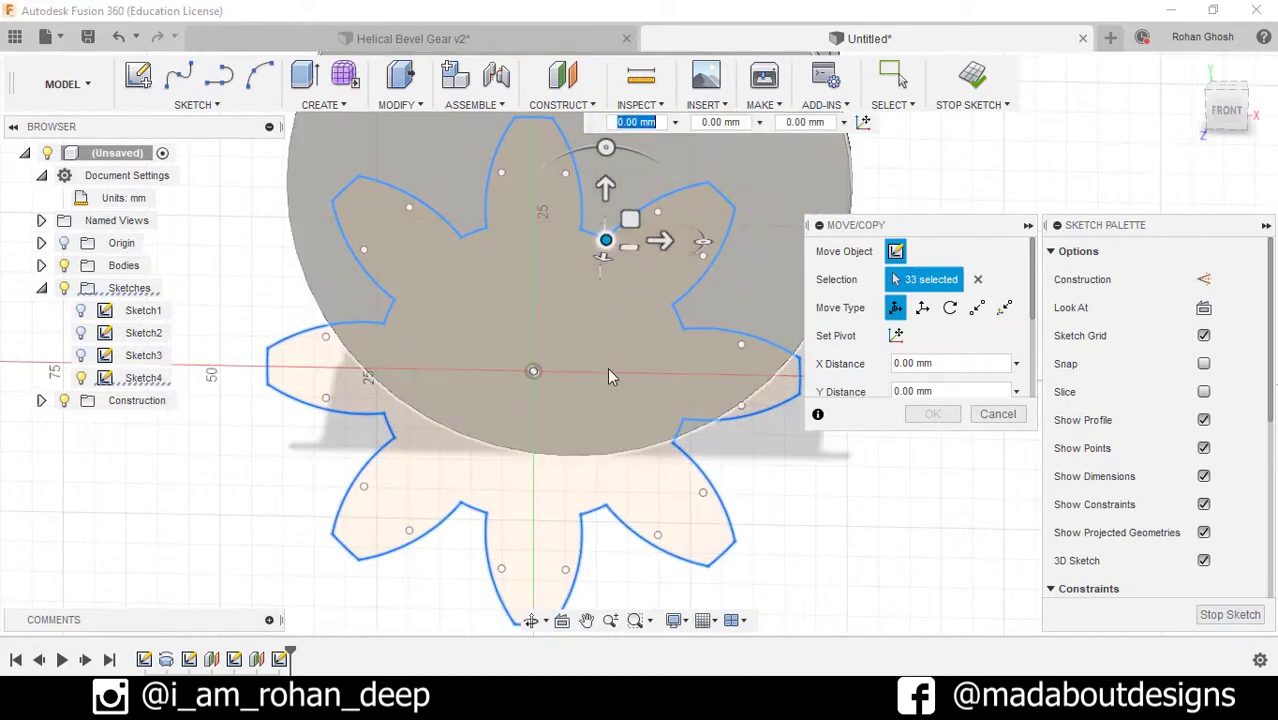
{"action": "left_click", "coordinate": [897, 338]}
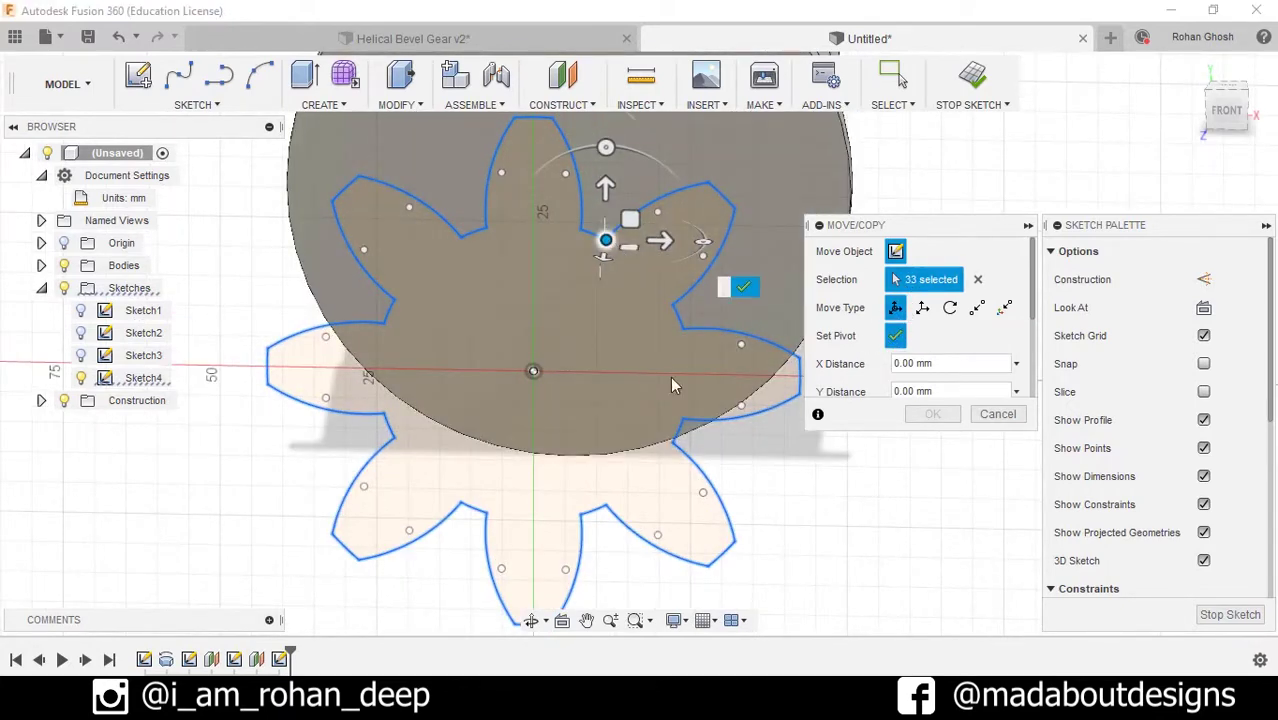
{"action": "left_click", "coordinate": [533, 371]}
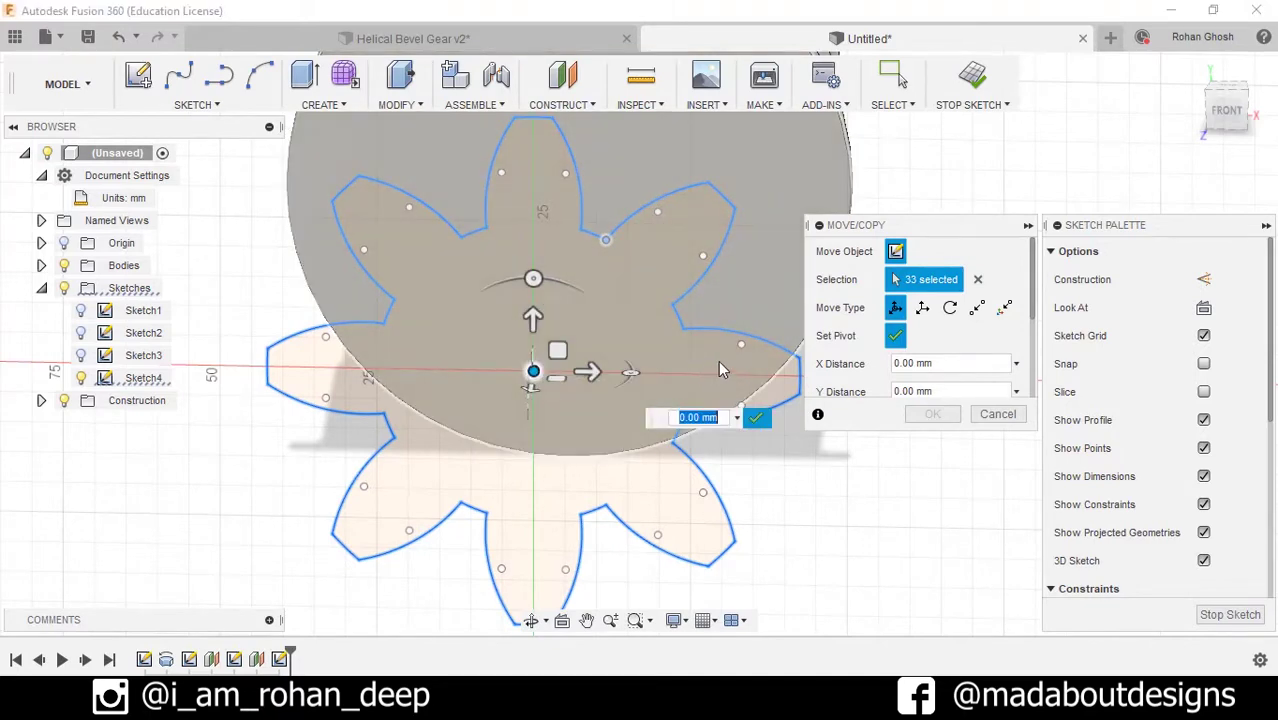
{"action": "scroll", "coordinate": [718, 360], "scroll_direction": "down", "scroll_amount": 1}
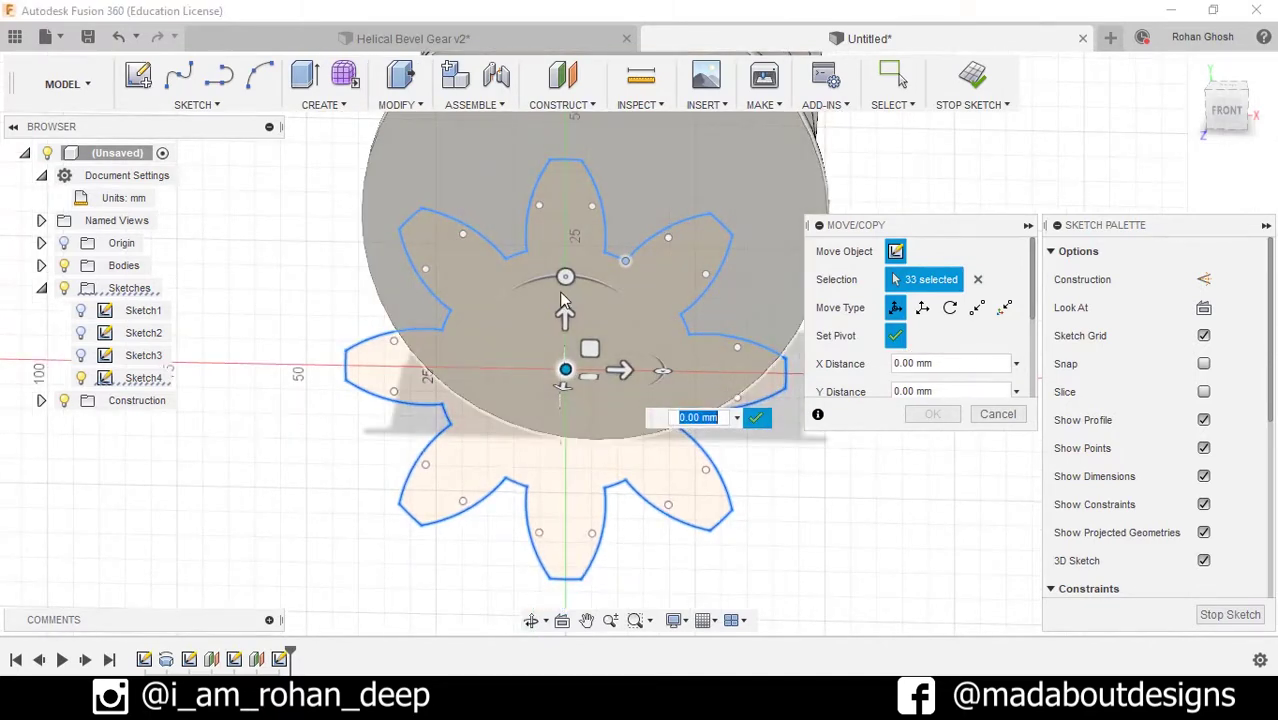
Step: Rotate the gear outline -30 degrees about the origin
{"action": "left_click_drag", "start_coordinate": [565, 277], "coordinate": [583, 282]}
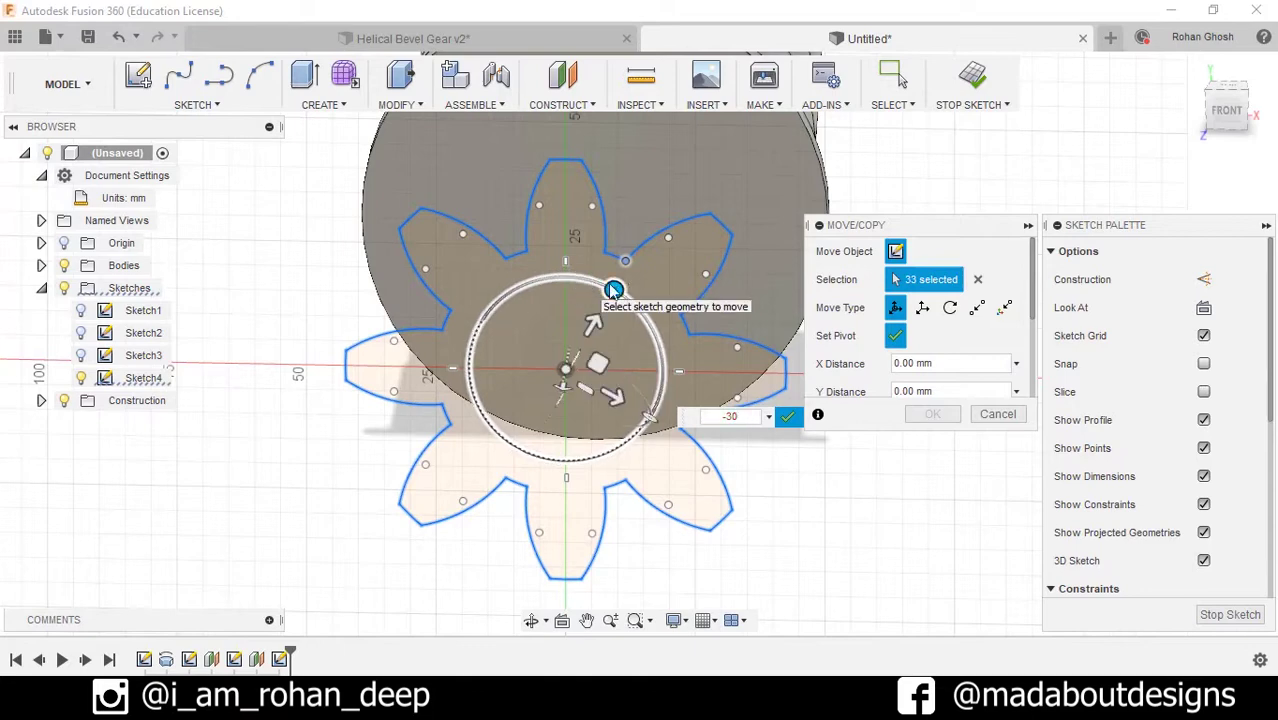
{"action": "left_click", "coordinate": [903, 335]}
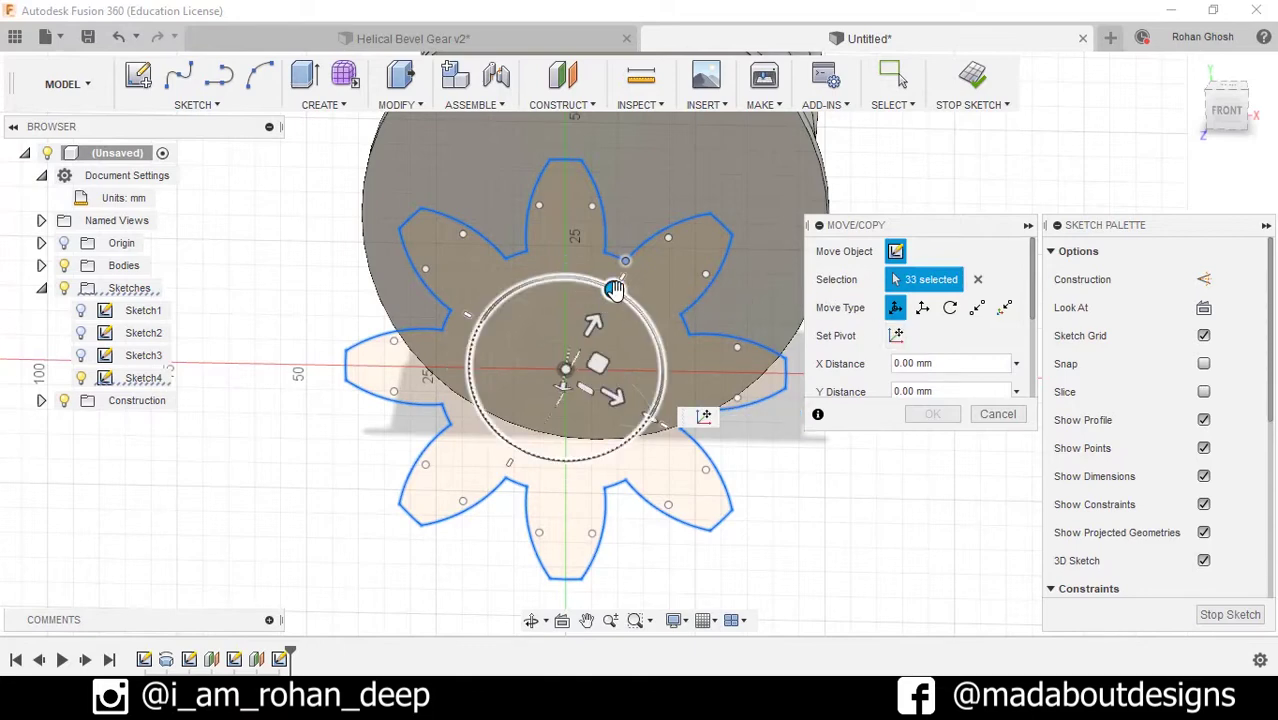
{"action": "left_click_drag", "start_coordinate": [614, 290], "coordinate": [652, 333]}
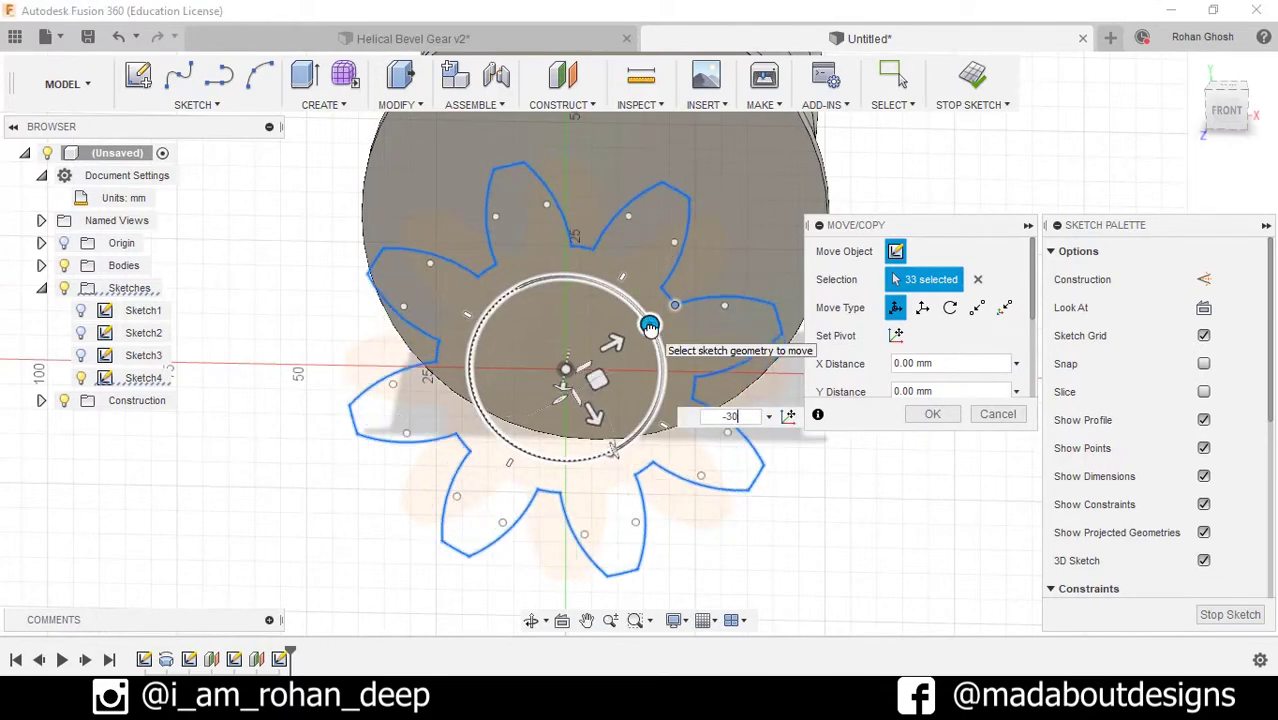
{"action": "left_click", "coordinate": [903, 416]}
{"action": "mouse_move", "coordinate": [898, 418]}
{"action": "middle_mouse_down", "text": "shift"}
{"action": "mouse_move", "coordinate": [822, 428]}
{"action": "mouse_move", "coordinate": [1001, 176]}
{"action": "middle_mouse_up", "text": "shift"}
Step: Finish Sketch4 and show the Sketch2 and Sketch3 gear outlines
{"action": "left_click", "coordinate": [975, 78]}
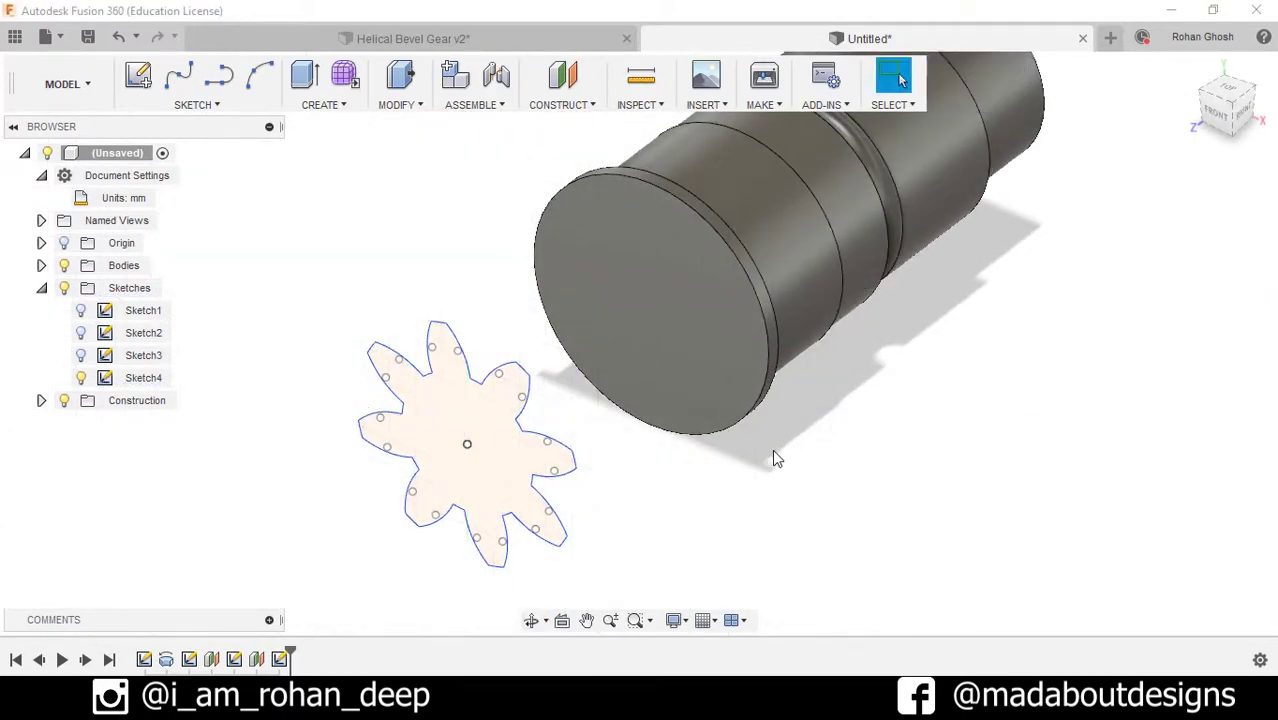
{"action": "left_click", "coordinate": [81, 355]}
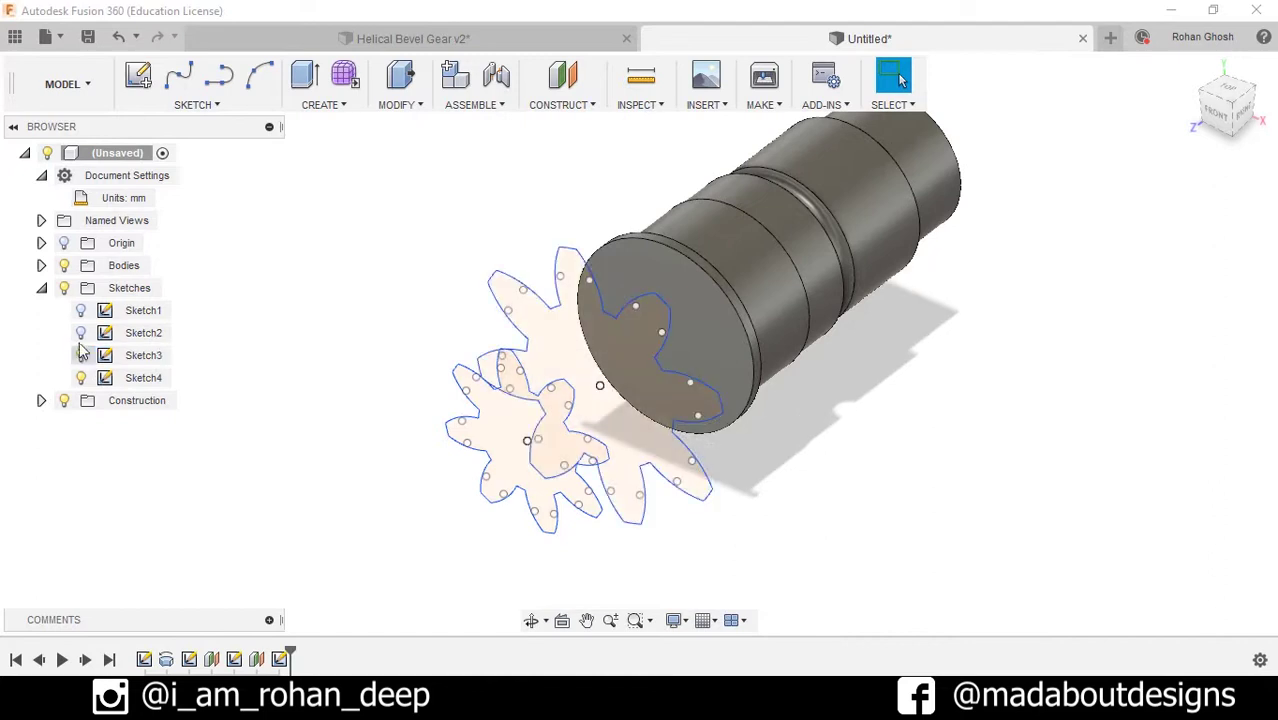
{"action": "left_click", "coordinate": [81, 332]}
{"action": "mouse_move", "coordinate": [285, 343]}
{"action": "middle_mouse_down", "text": "shift"}
{"action": "mouse_move", "coordinate": [308, 334]}
{"action": "mouse_move", "coordinate": [306, 347]}
{"action": "middle_mouse_up", "text": "shift"}
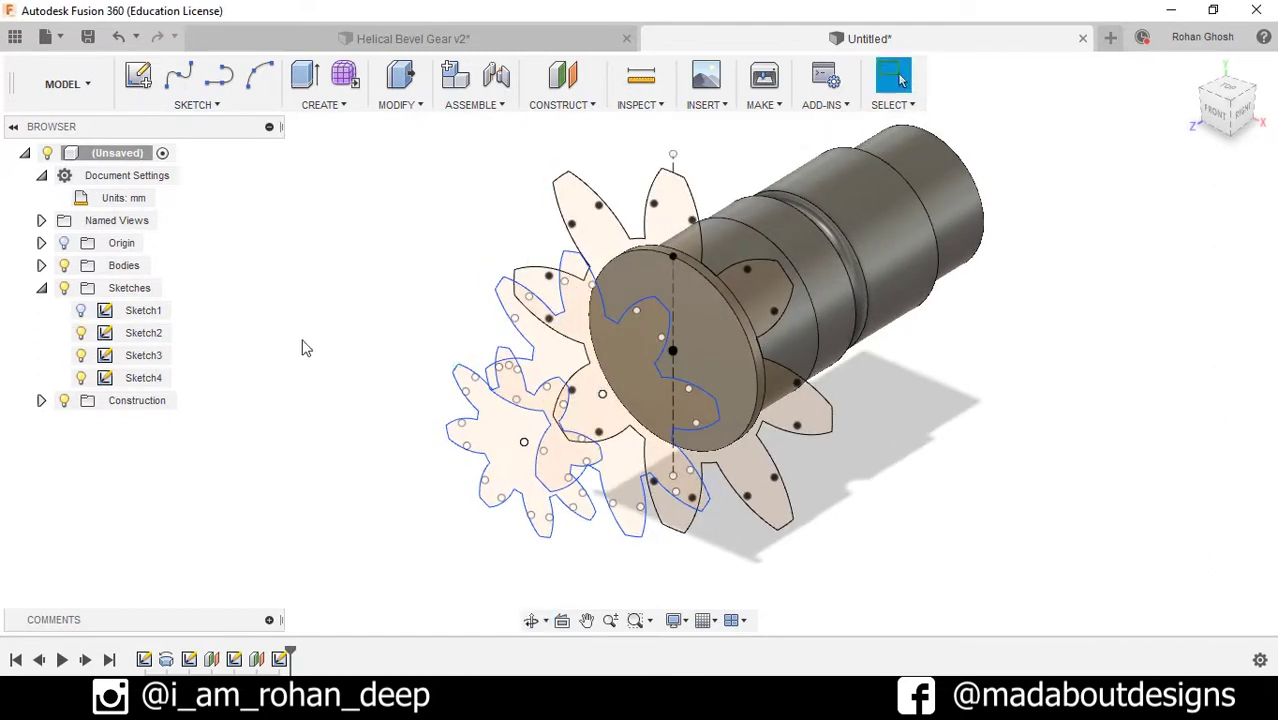
Step: Loft through the three gear outlines, joined to the shaft, forming helical teeth
{"action": "left_click", "coordinate": [345, 107]}
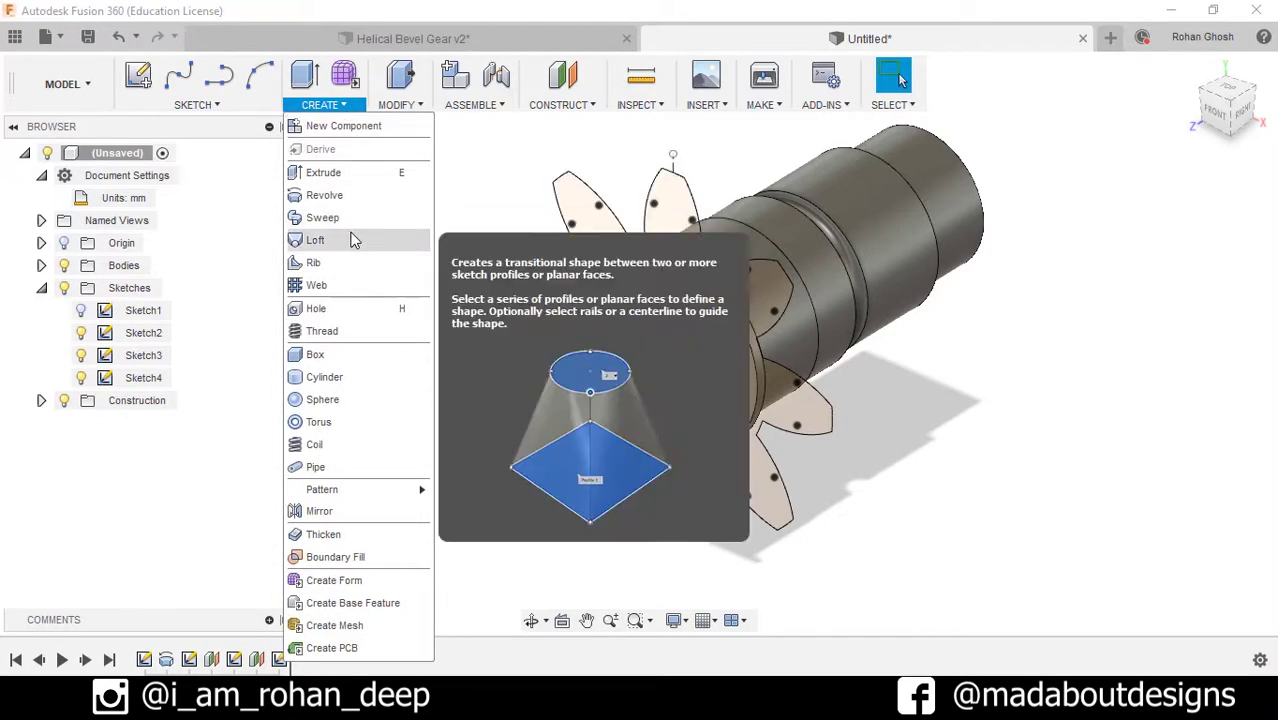
{"action": "left_click", "coordinate": [315, 240]}
{"action": "middle_click_drag", "start_coordinate": [370, 253], "coordinate": [588, 217], "text": "shift"}
{"action": "left_click", "coordinate": [588, 217]}
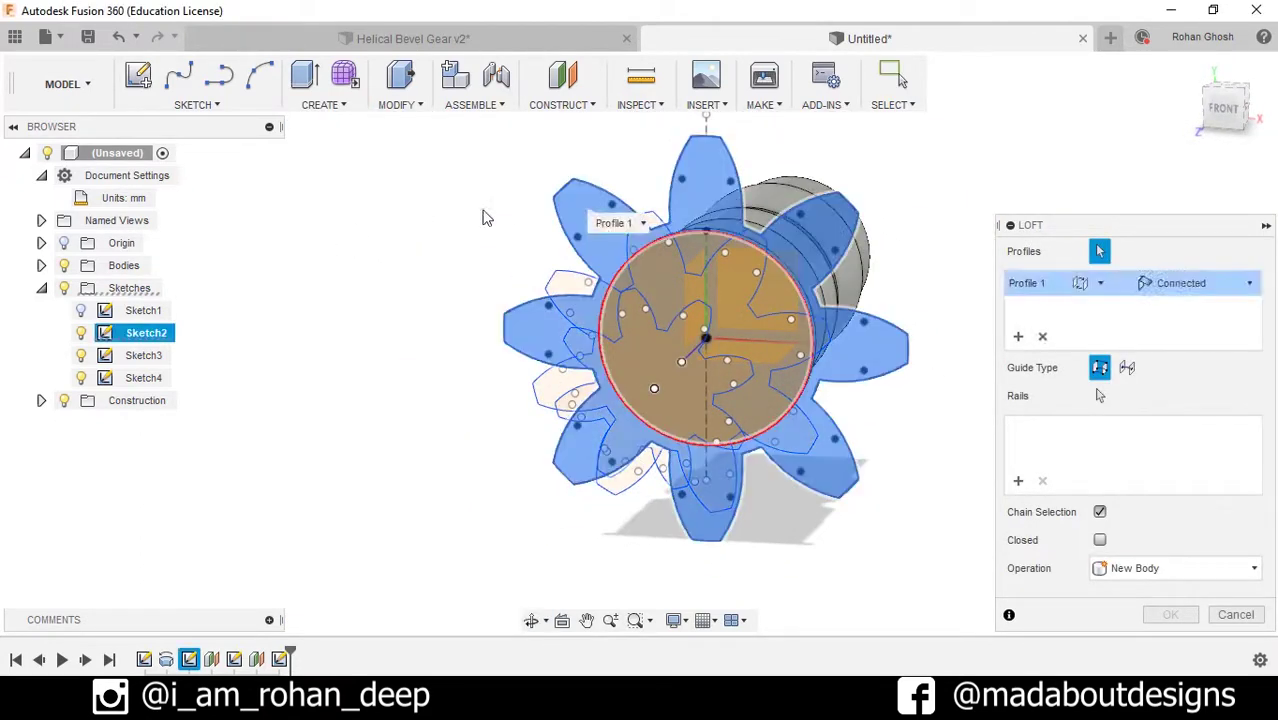
{"action": "mouse_move", "coordinate": [485, 214]}
{"action": "middle_mouse_down", "text": "shift"}
{"action": "mouse_move", "coordinate": [322, 240]}
{"action": "mouse_move", "coordinate": [540, 247]}
{"action": "middle_mouse_up", "text": "shift"}
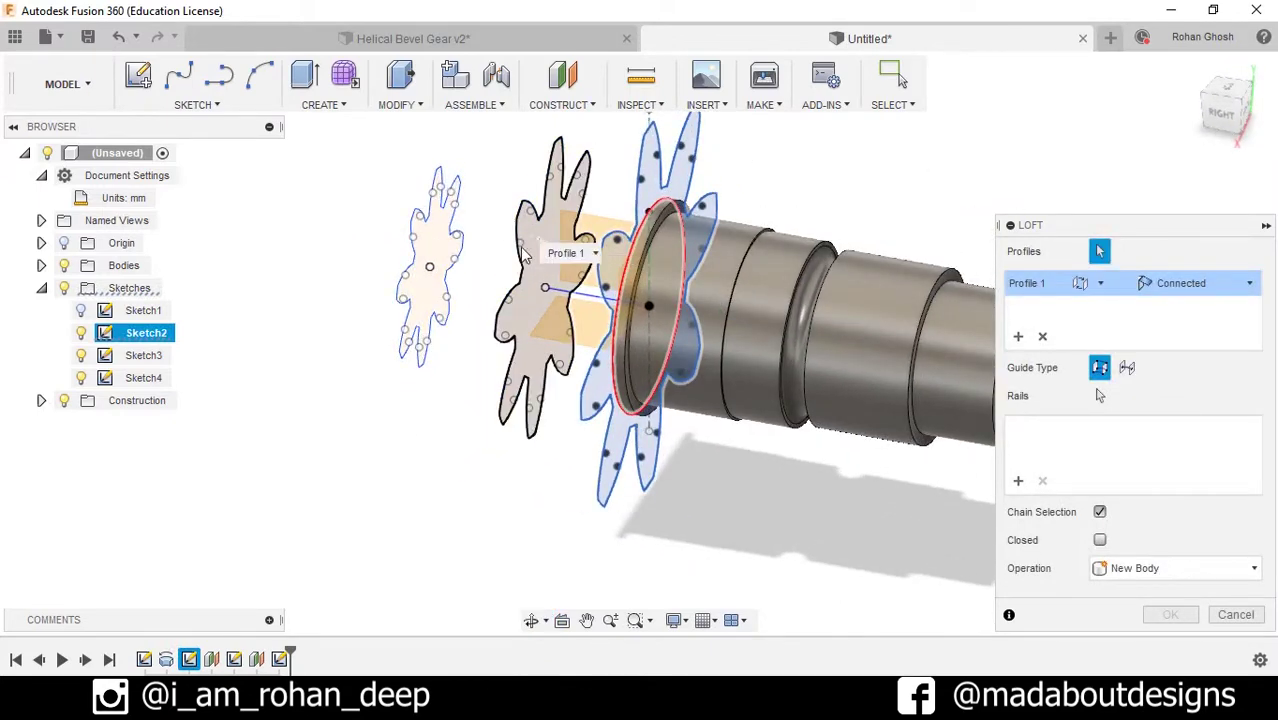
{"action": "left_click", "coordinate": [441, 256]}
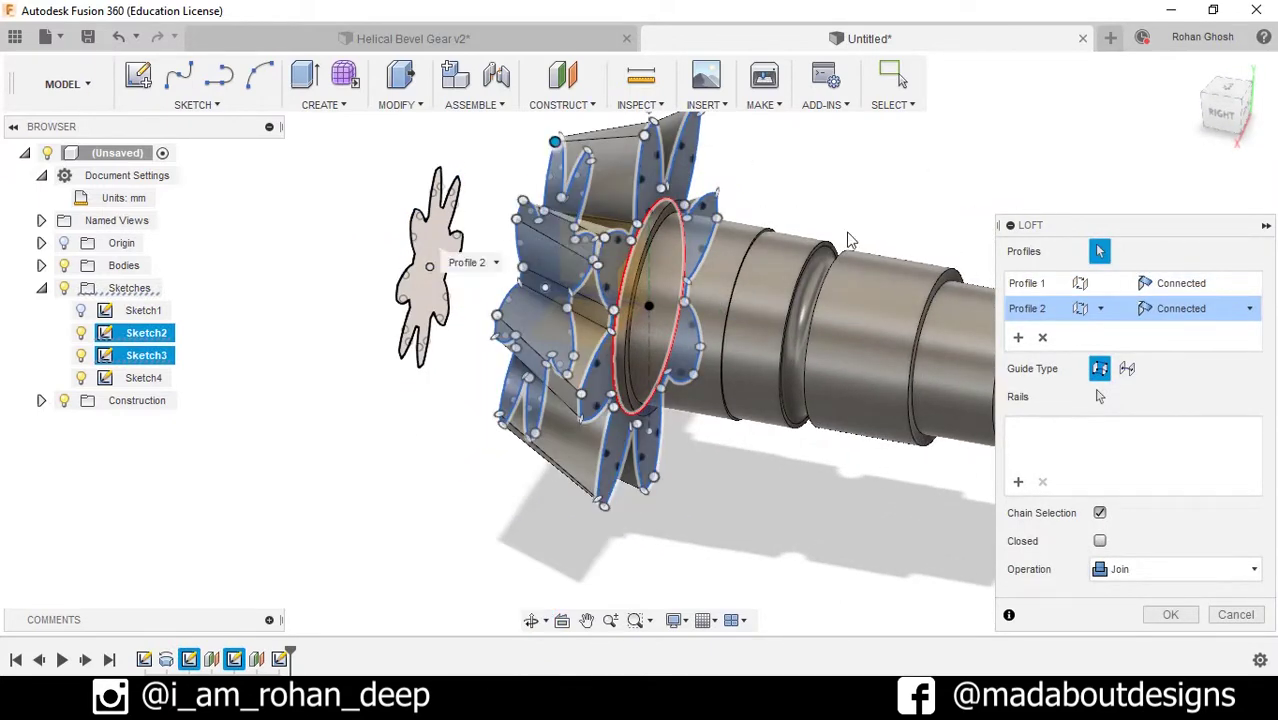
{"action": "scroll", "coordinate": [1132, 583], "scroll_direction": "down", "scroll_amount": 3}
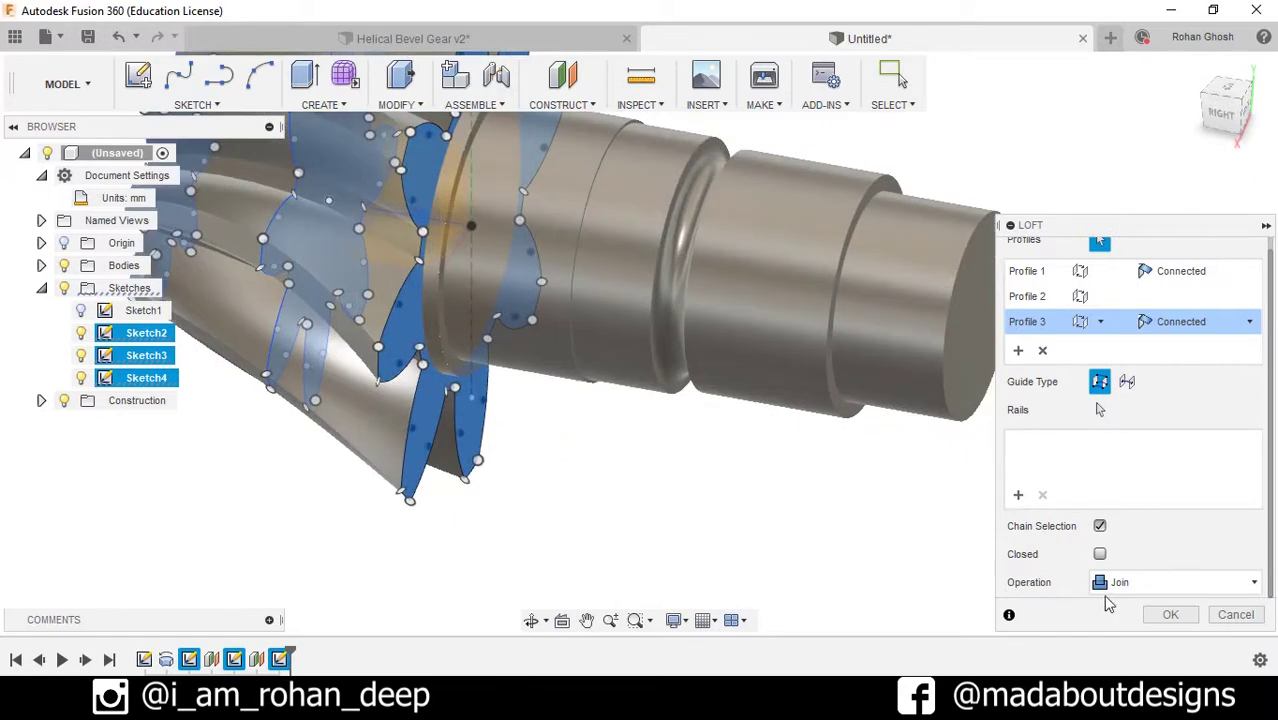
{"action": "left_click", "coordinate": [1168, 615]}
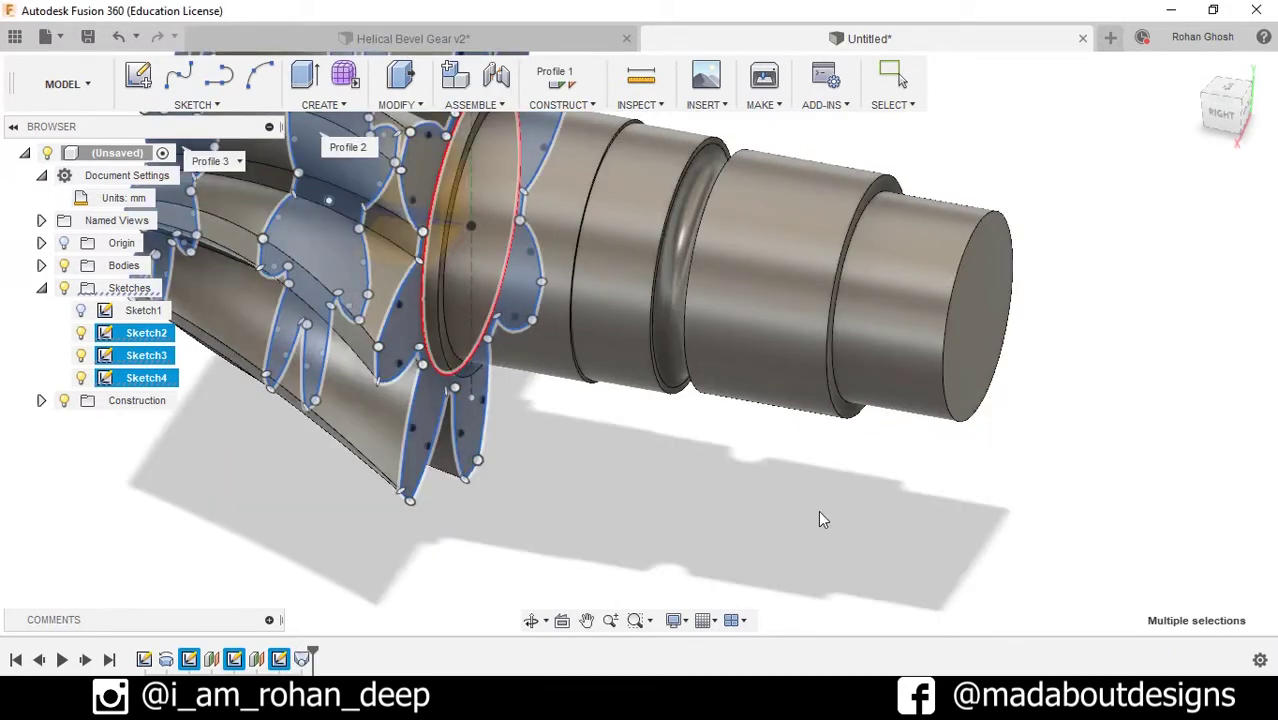
{"action": "scroll", "coordinate": [820, 511], "scroll_direction": "up", "scroll_amount": 3}
{"action": "middle_click_drag", "start_coordinate": [733, 514], "coordinate": [785, 440], "text": "shift"}
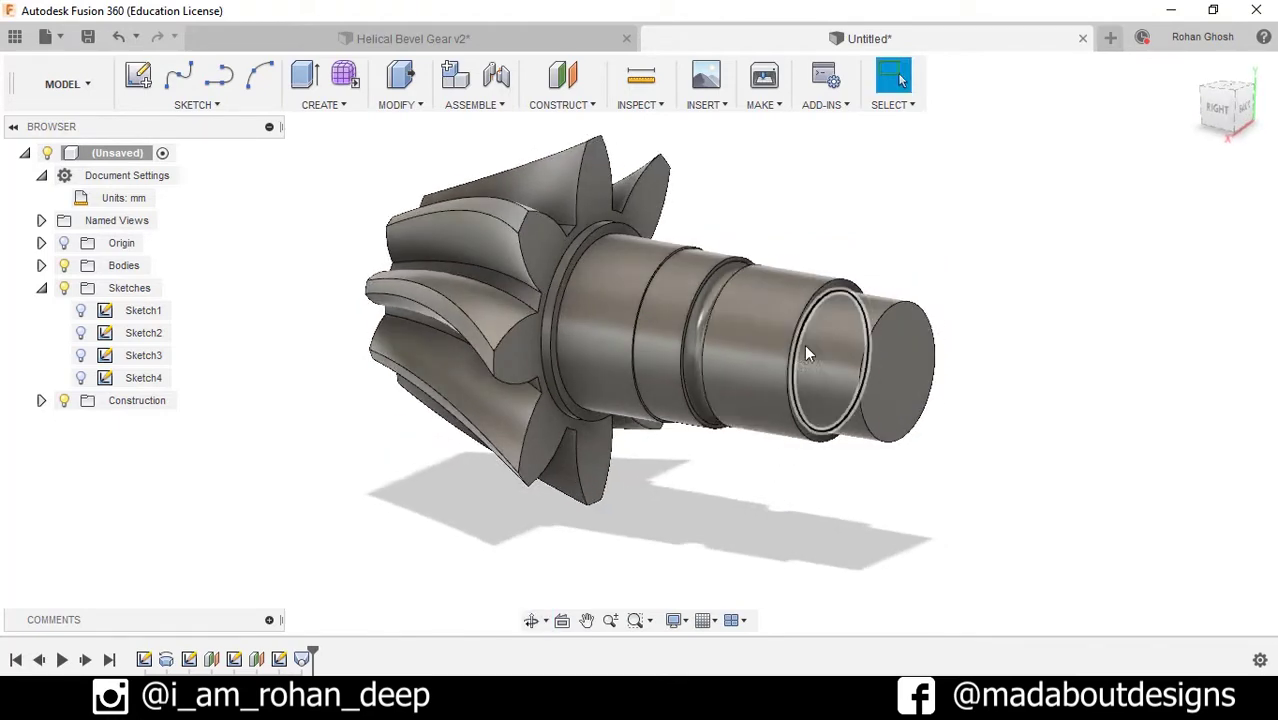
Step: Start Sketch5 on the shaft's ring face
{"action": "left_click", "coordinate": [138, 75]}
{"action": "scroll", "coordinate": [855, 330], "scroll_direction": "up", "scroll_amount": 3}
{"action": "scroll", "coordinate": [858, 330], "scroll_direction": "up", "scroll_amount": 3}
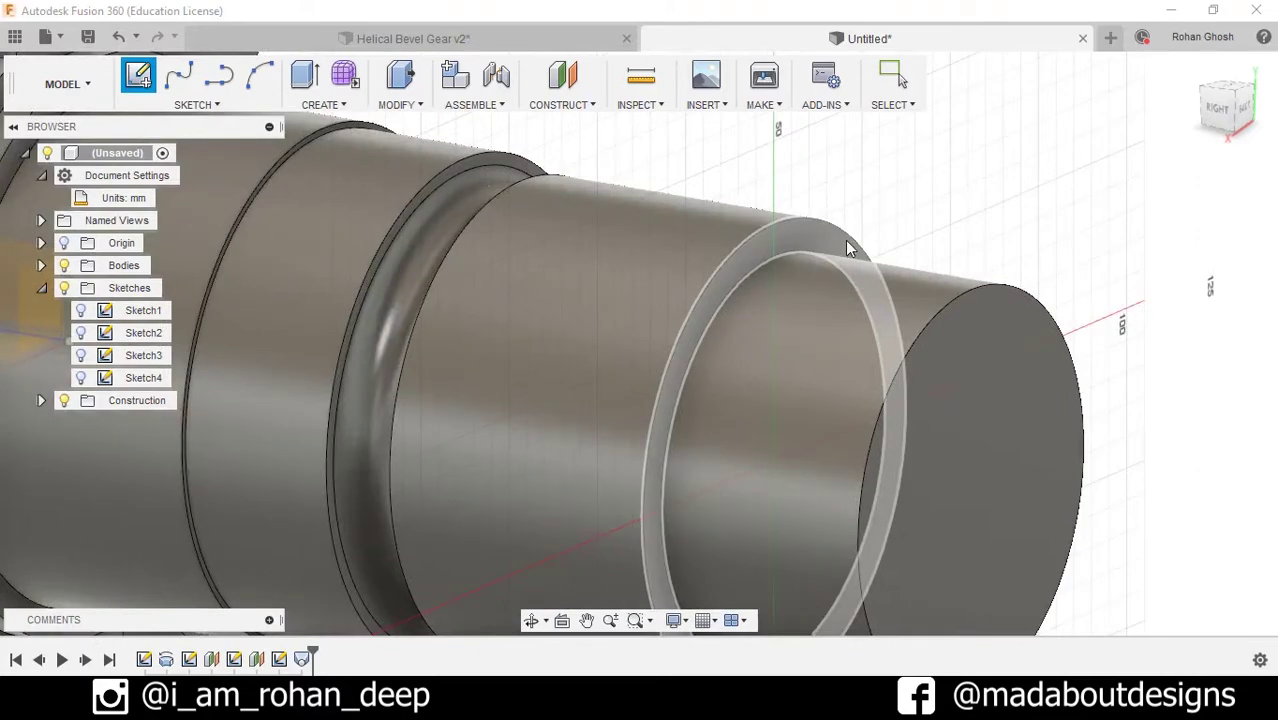
{"action": "left_click", "coordinate": [846, 243]}
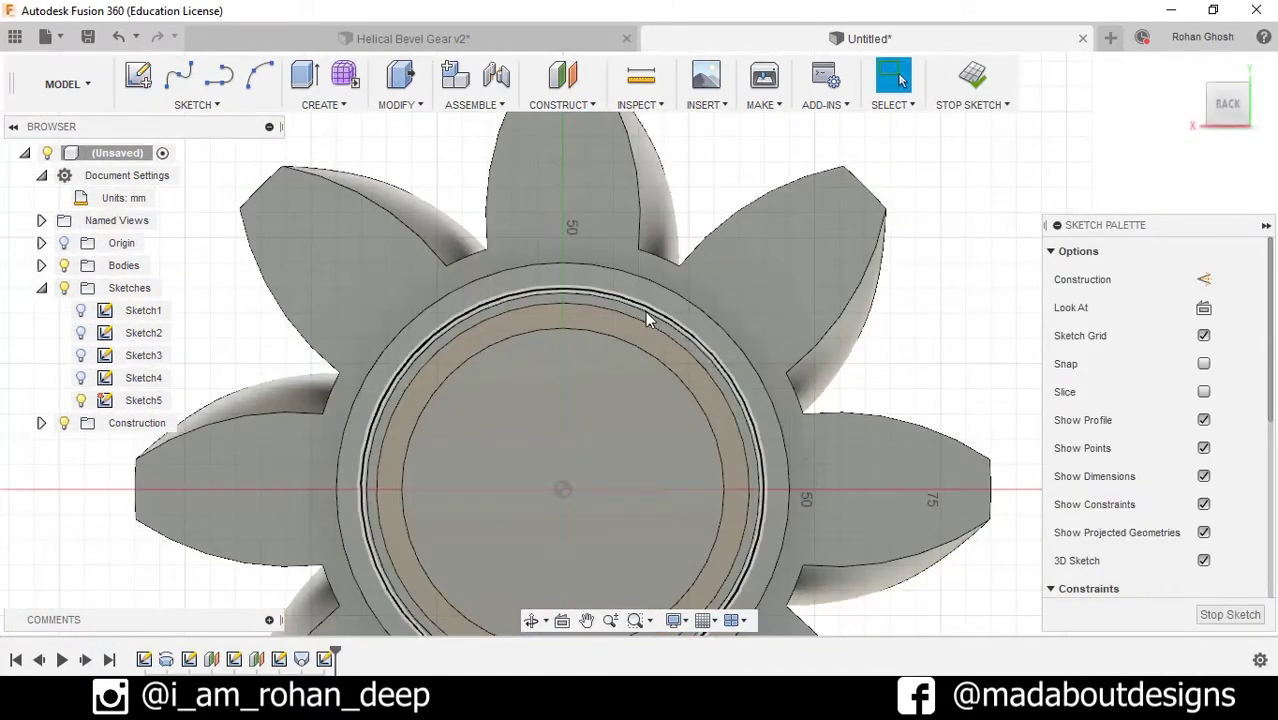
Step: Draw a 10 × 5 mm centre rectangle centred on the vertical axis
{"action": "left_click", "coordinate": [200, 104]}
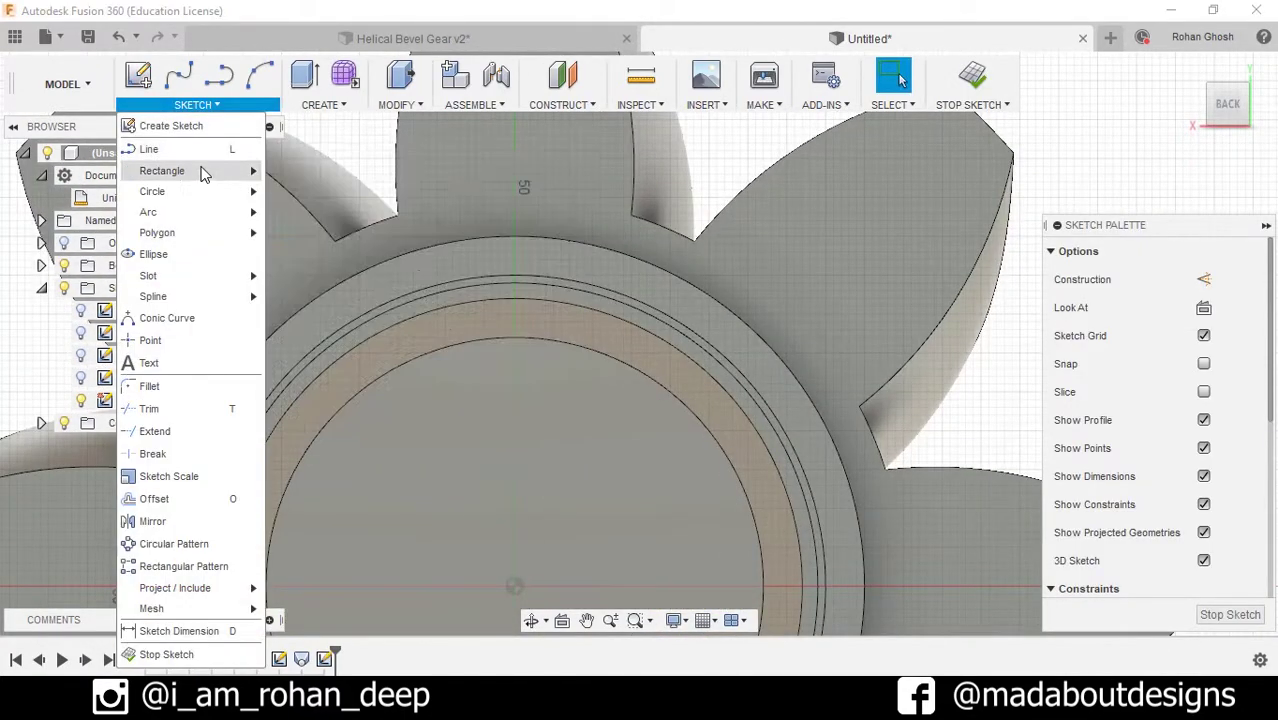
{"action": "mouse_move", "coordinate": [202, 172]}
{"action": "left_click", "coordinate": [312, 218]}
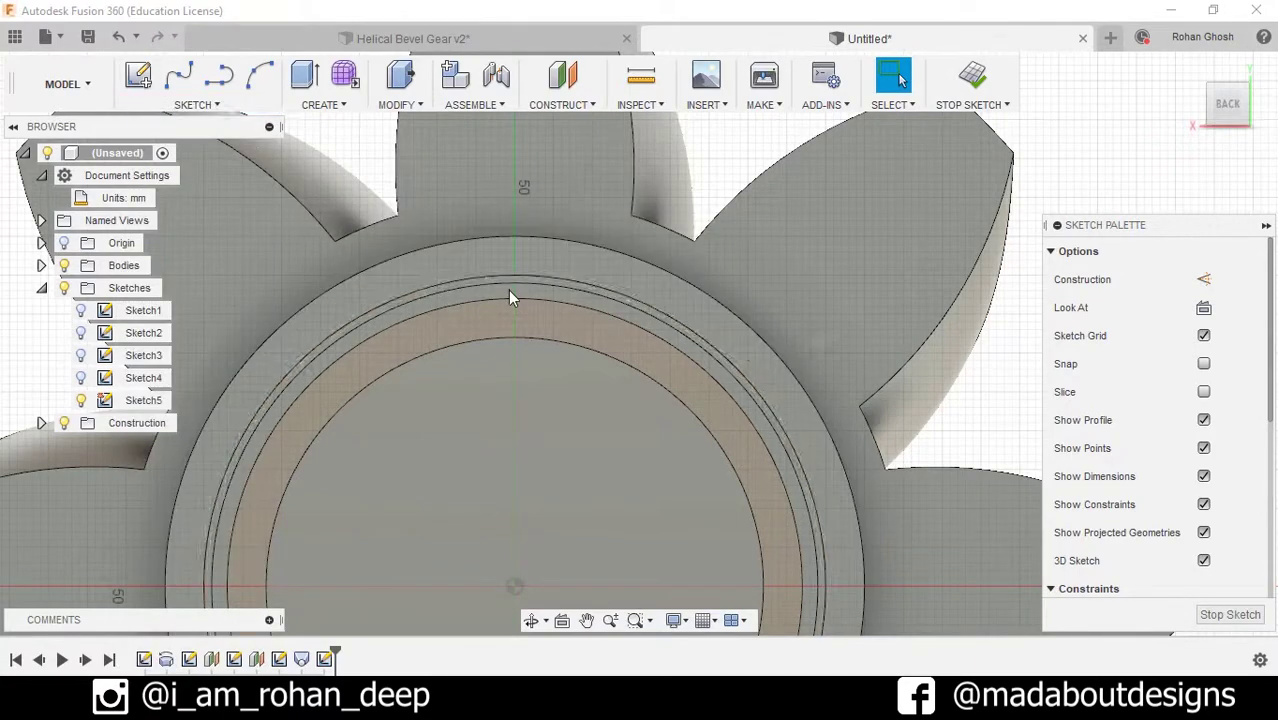
{"action": "scroll", "coordinate": [525, 350], "scroll_direction": "up", "scroll_amount": 2}
{"action": "scroll", "coordinate": [530, 507], "scroll_direction": "down", "scroll_amount": 3}
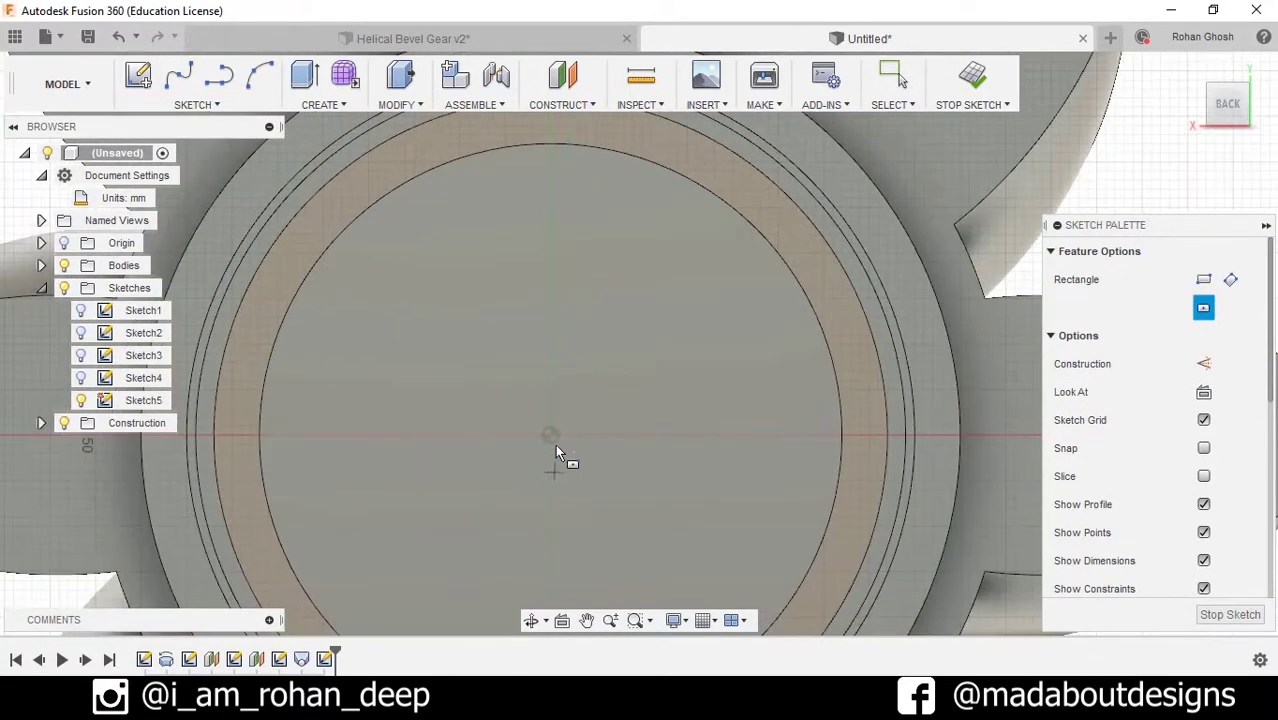
{"action": "middle_click_drag", "start_coordinate": [563, 200], "coordinate": [549, 367]}
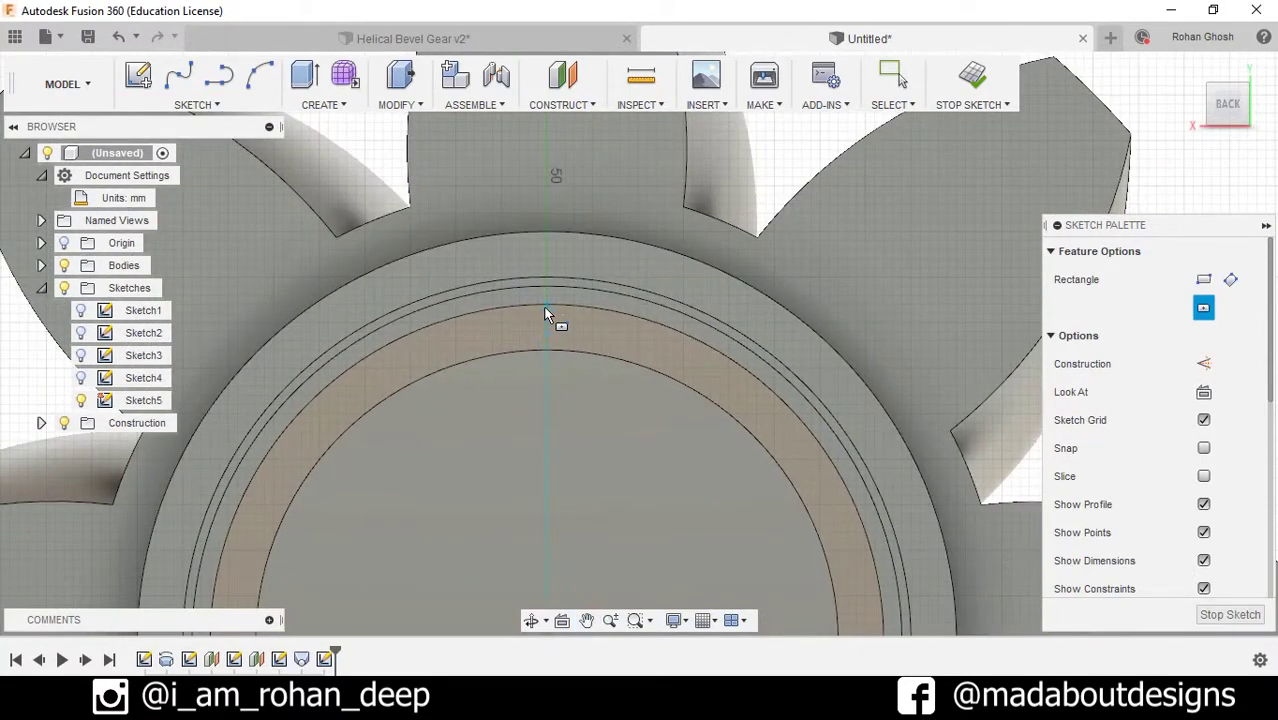
{"action": "scroll", "coordinate": [545, 315], "scroll_direction": "up", "scroll_amount": 2}
{"action": "left_click", "coordinate": [547, 319]}
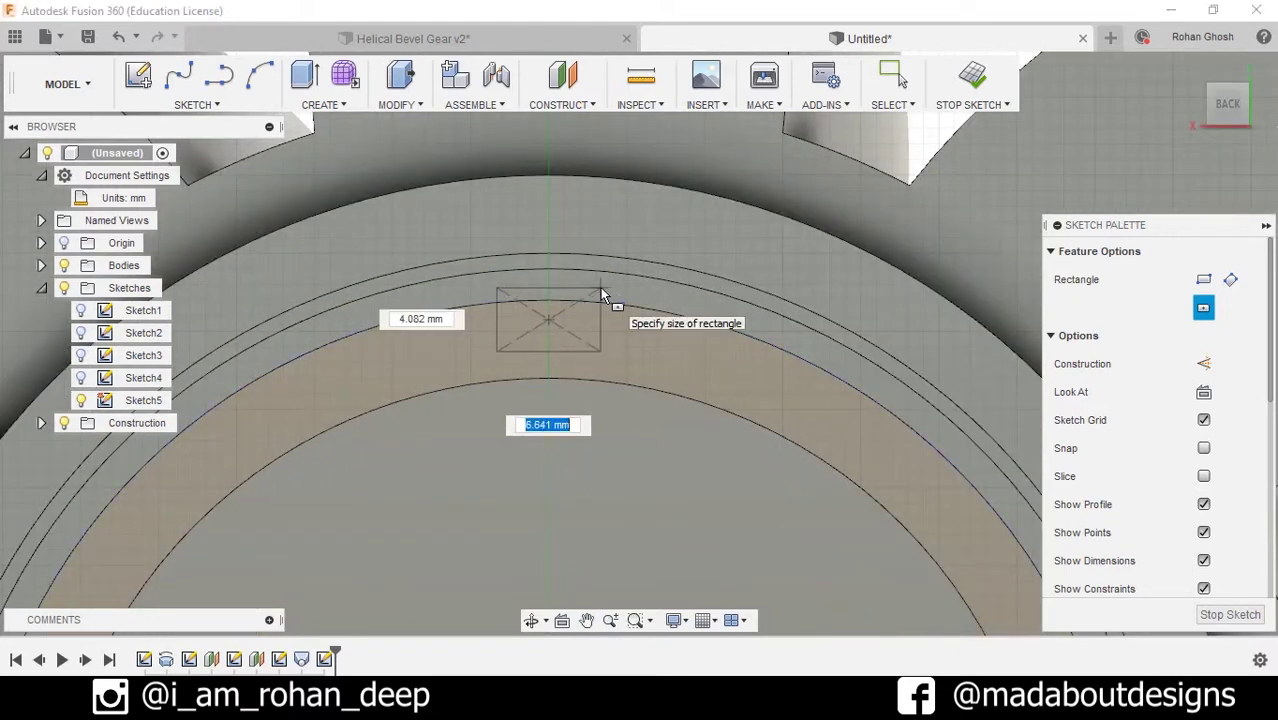
{"action": "type", "text": "10"}
{"action": "key", "text": "Tab"}
{"action": "type", "text": "5"}
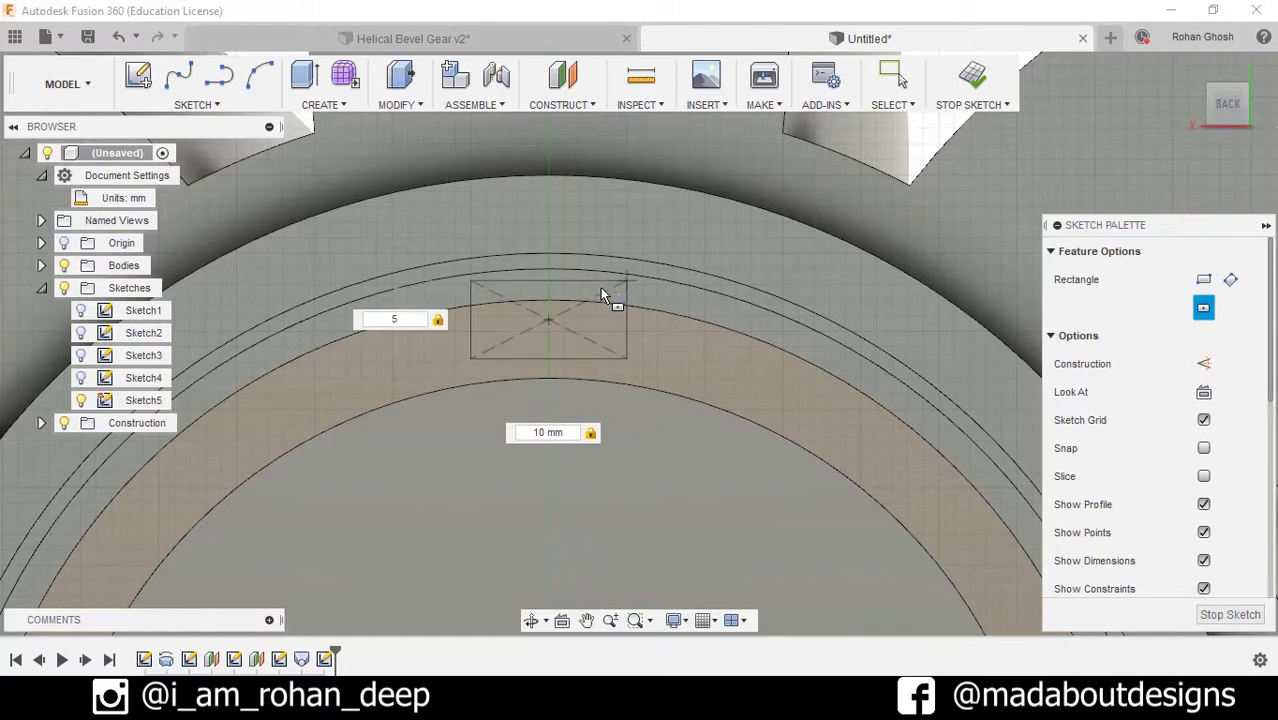
{"action": "key", "text": "Return"}
{"action": "scroll", "coordinate": [596, 320], "scroll_direction": "up", "scroll_amount": 3}
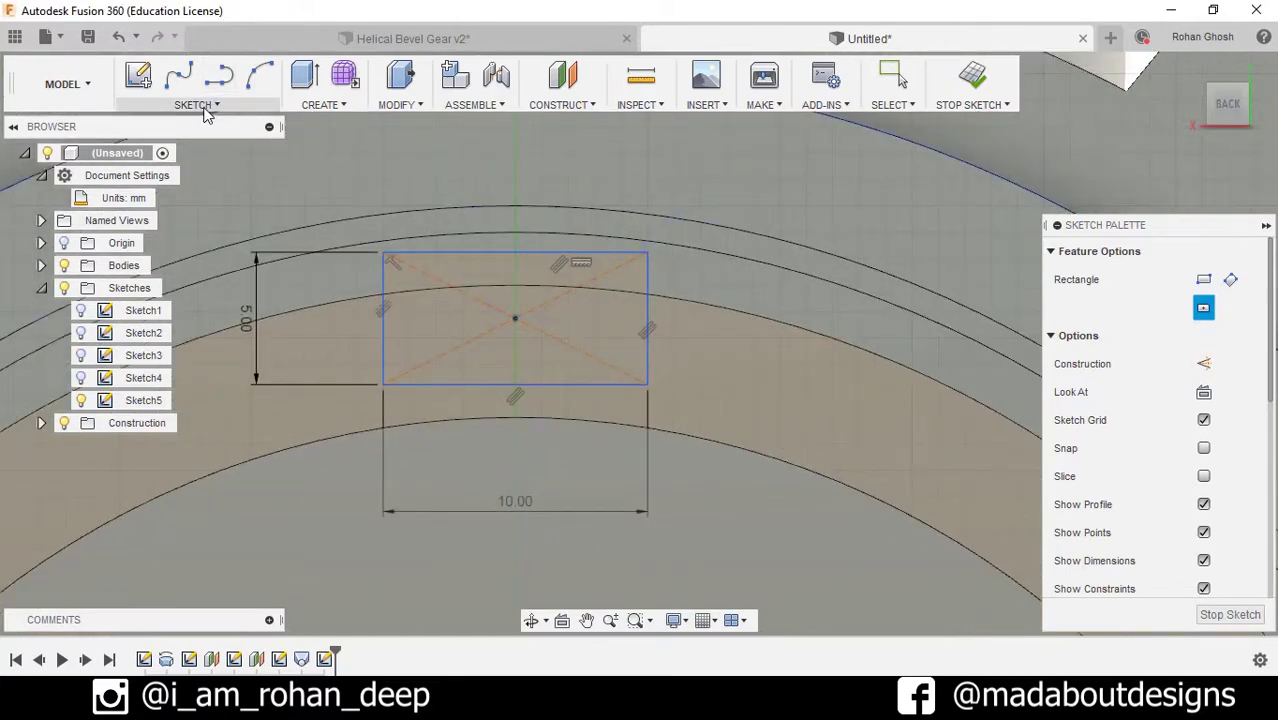
{"action": "key", "text": "Escape"}
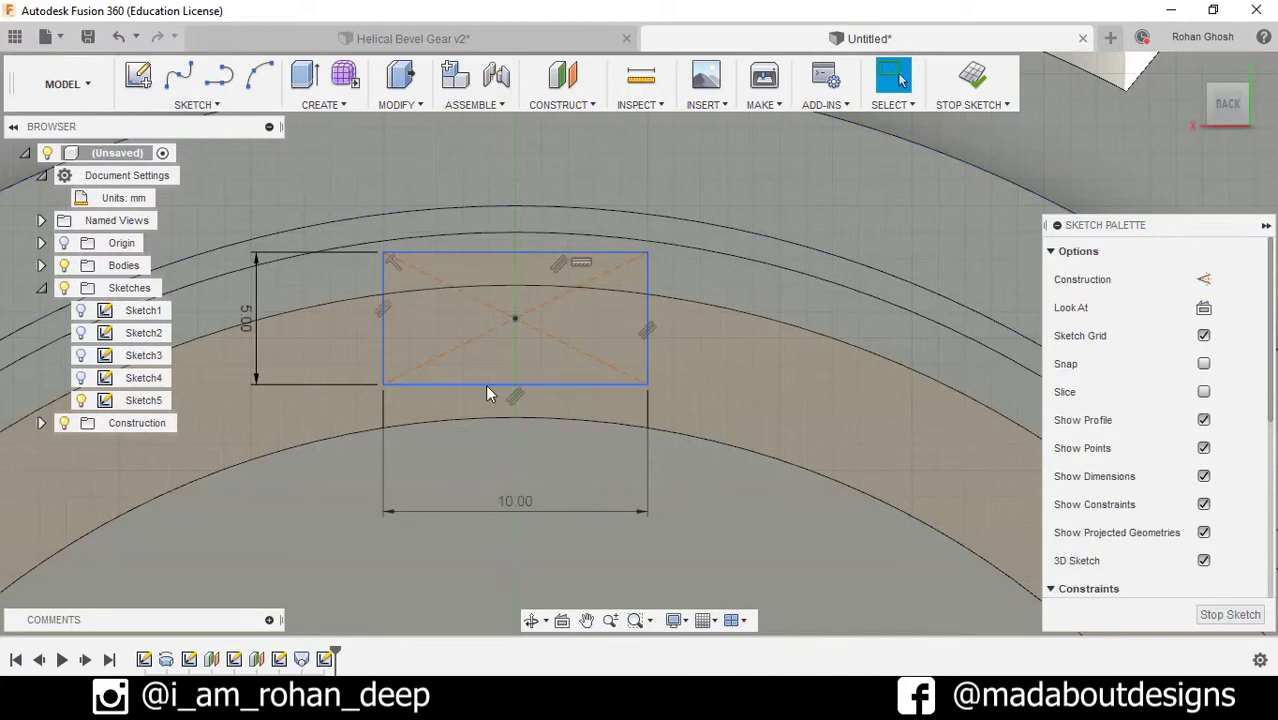
Step: Constrain the rectangle tangent to the ring arc
{"action": "left_click", "coordinate": [536, 293]}
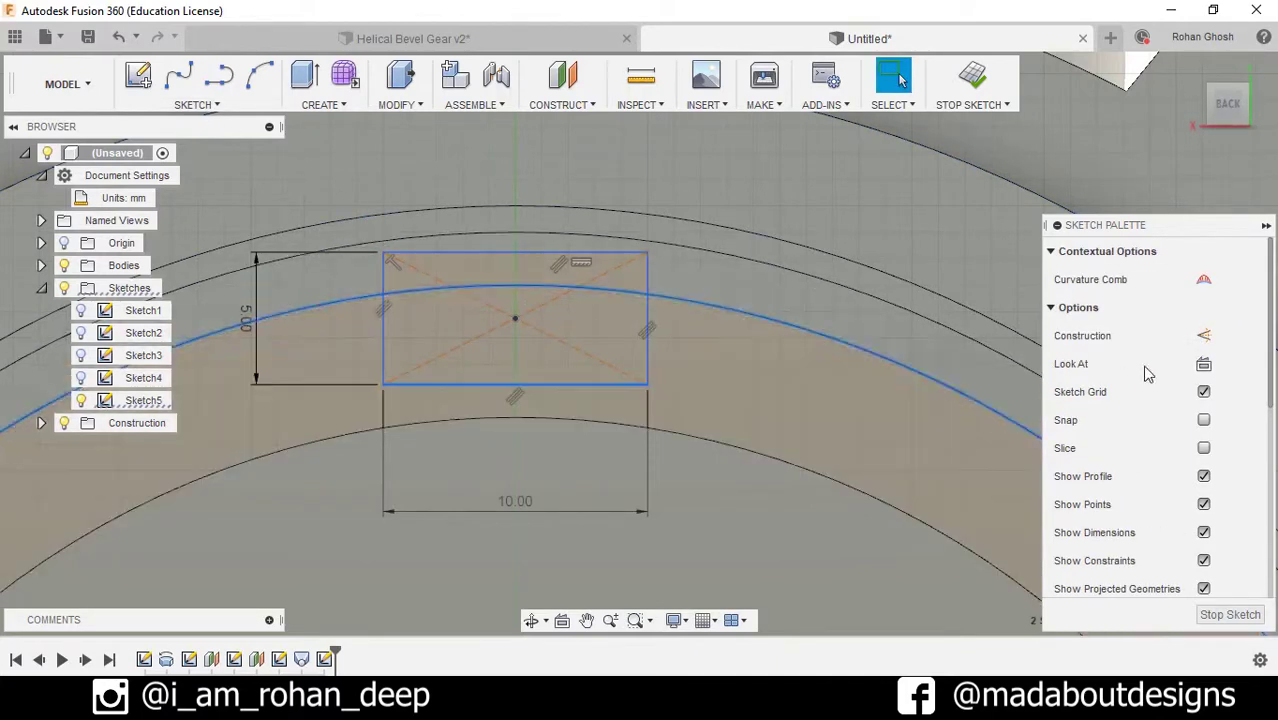
{"action": "scroll", "coordinate": [1144, 372], "scroll_direction": "down", "scroll_amount": 5}
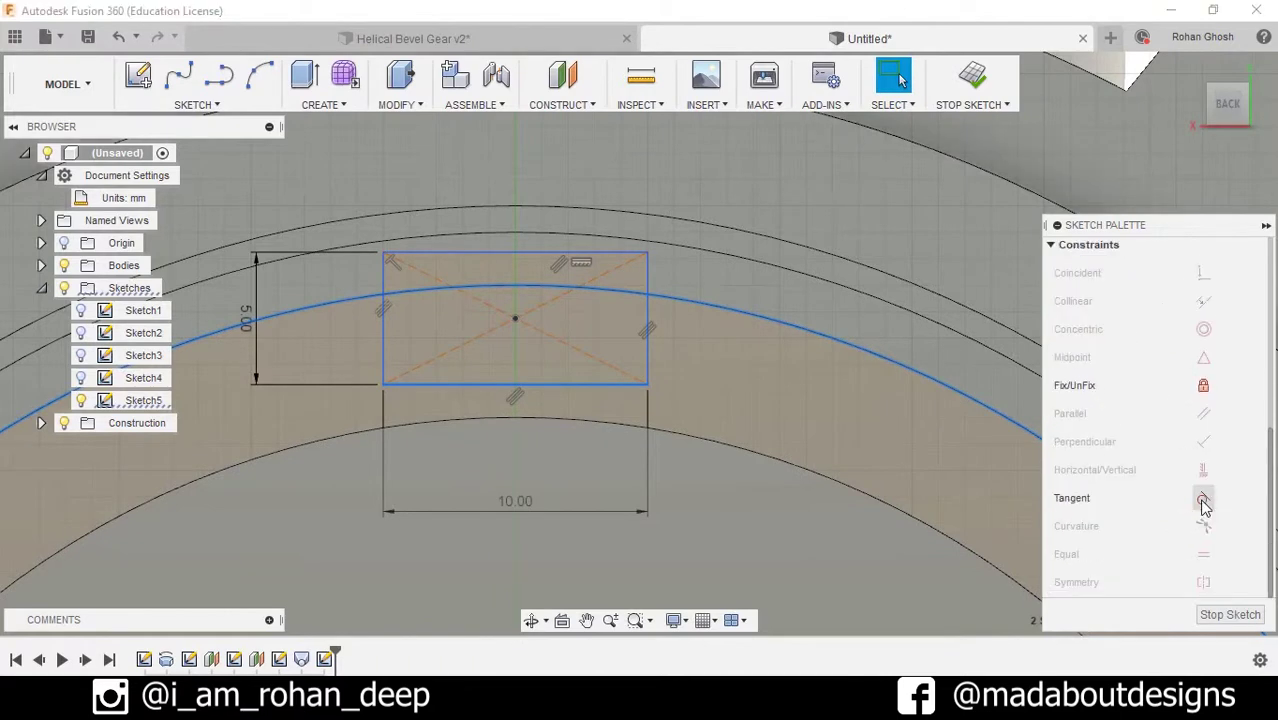
{"action": "left_click", "coordinate": [1203, 500]}
{"action": "scroll", "coordinate": [485, 362], "scroll_direction": "up", "scroll_amount": 2}
Step: Draw a 90° vertical line from the rectangle's lower corner down to the arc
{"action": "left_click", "coordinate": [220, 104]}
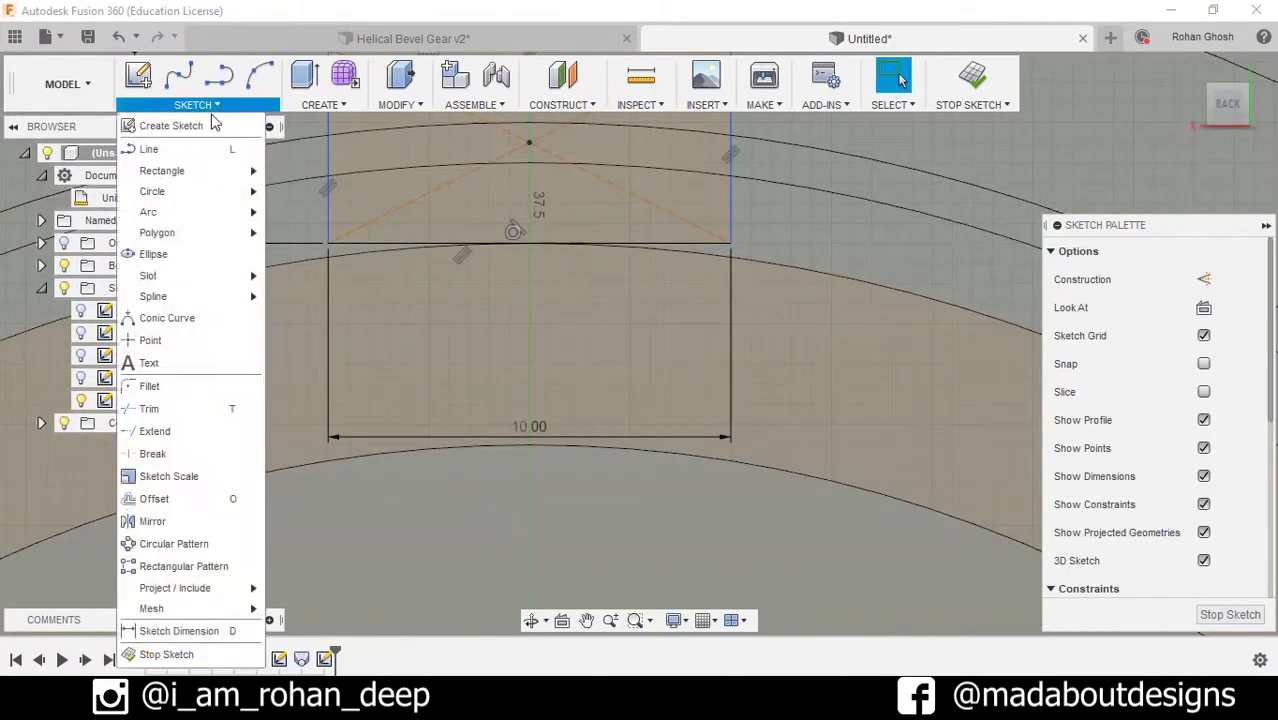
{"action": "left_click", "coordinate": [175, 150]}
{"action": "scroll", "coordinate": [330, 245], "scroll_direction": "up", "scroll_amount": 2}
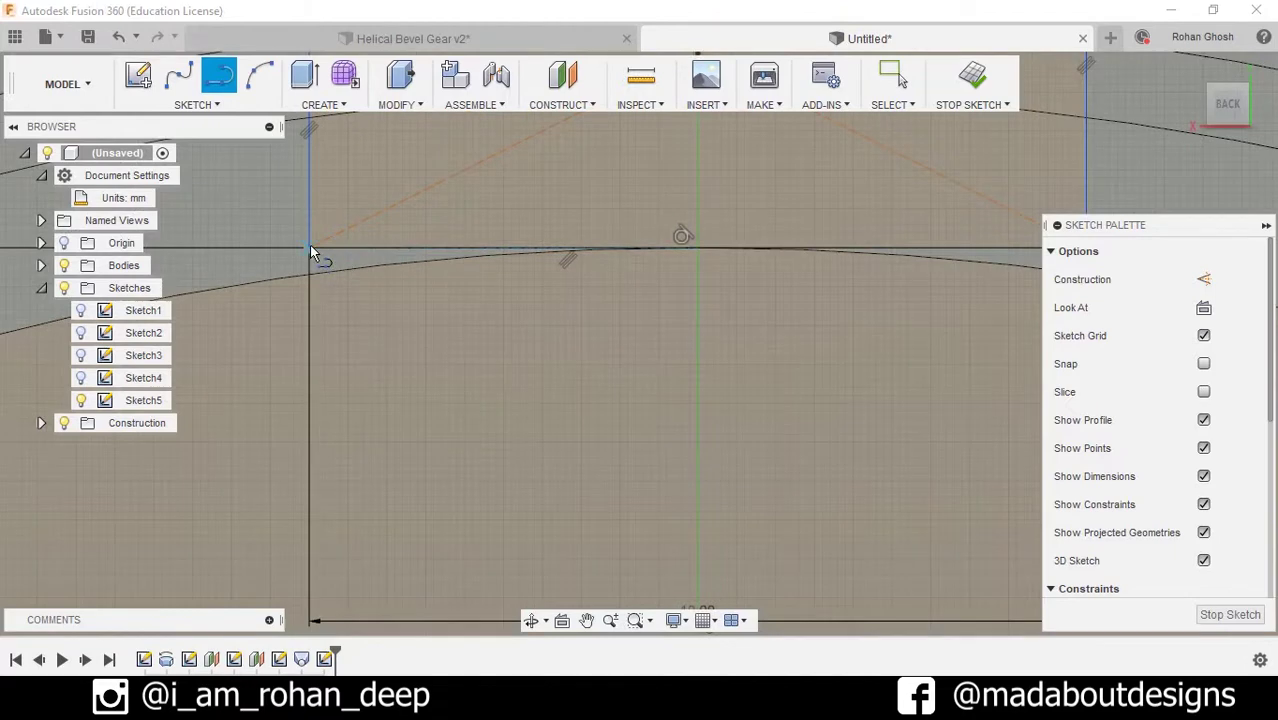
{"action": "left_click", "coordinate": [310, 246]}
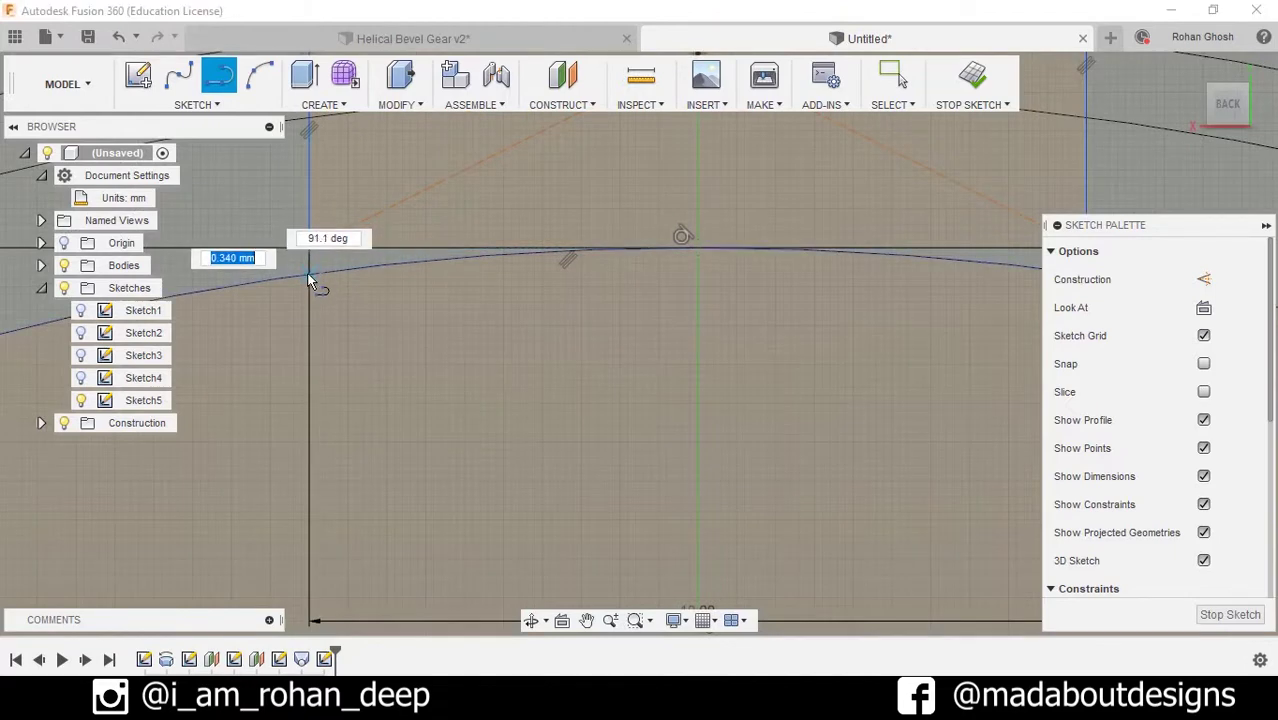
{"action": "scroll", "coordinate": [312, 262], "scroll_direction": "up", "scroll_amount": 2}
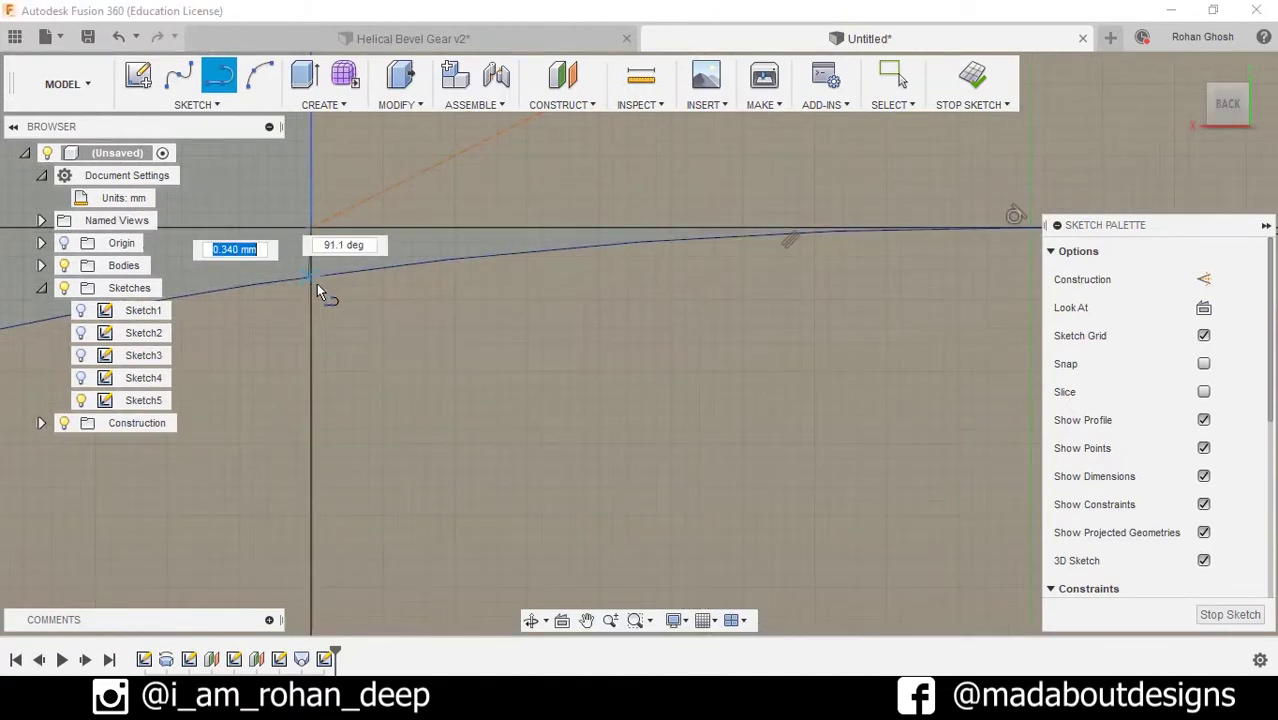
{"action": "key", "text": "Tab"}
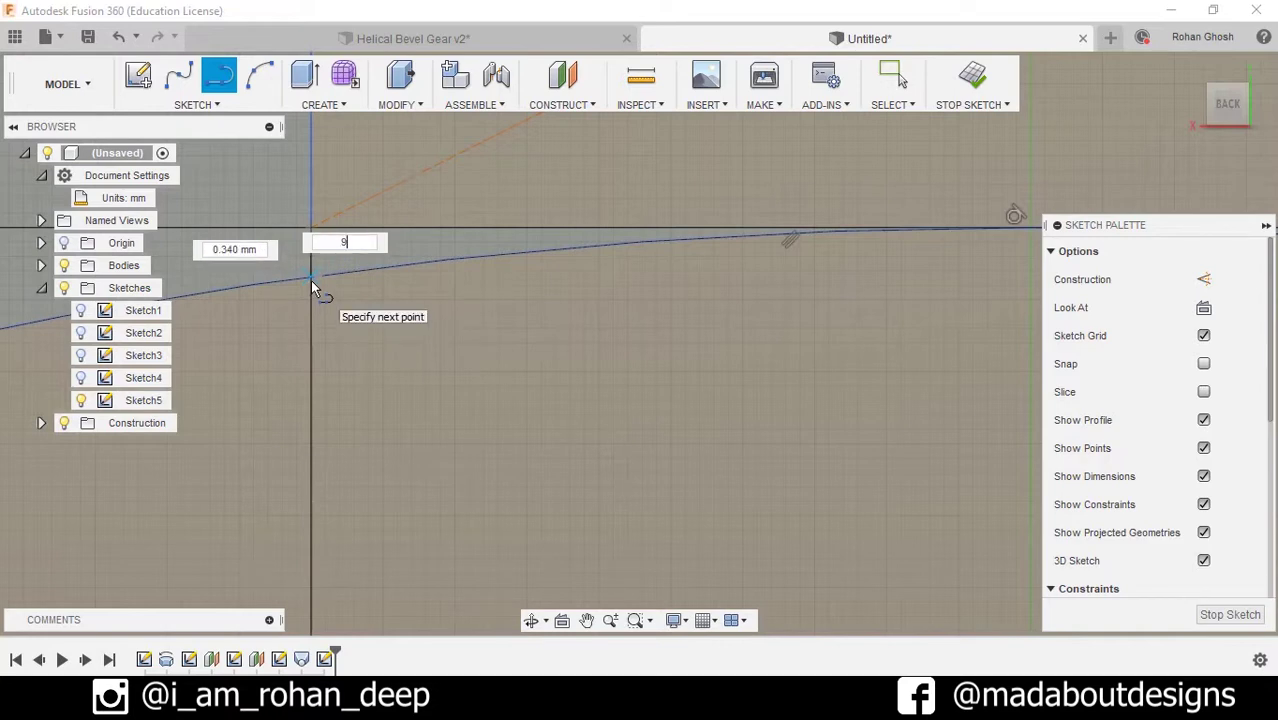
{"action": "type", "text": "90"}
{"action": "key", "text": "Tab"}
{"action": "scroll", "coordinate": [311, 280], "scroll_direction": "up", "scroll_amount": 2}
{"action": "key", "text": "Escape"}
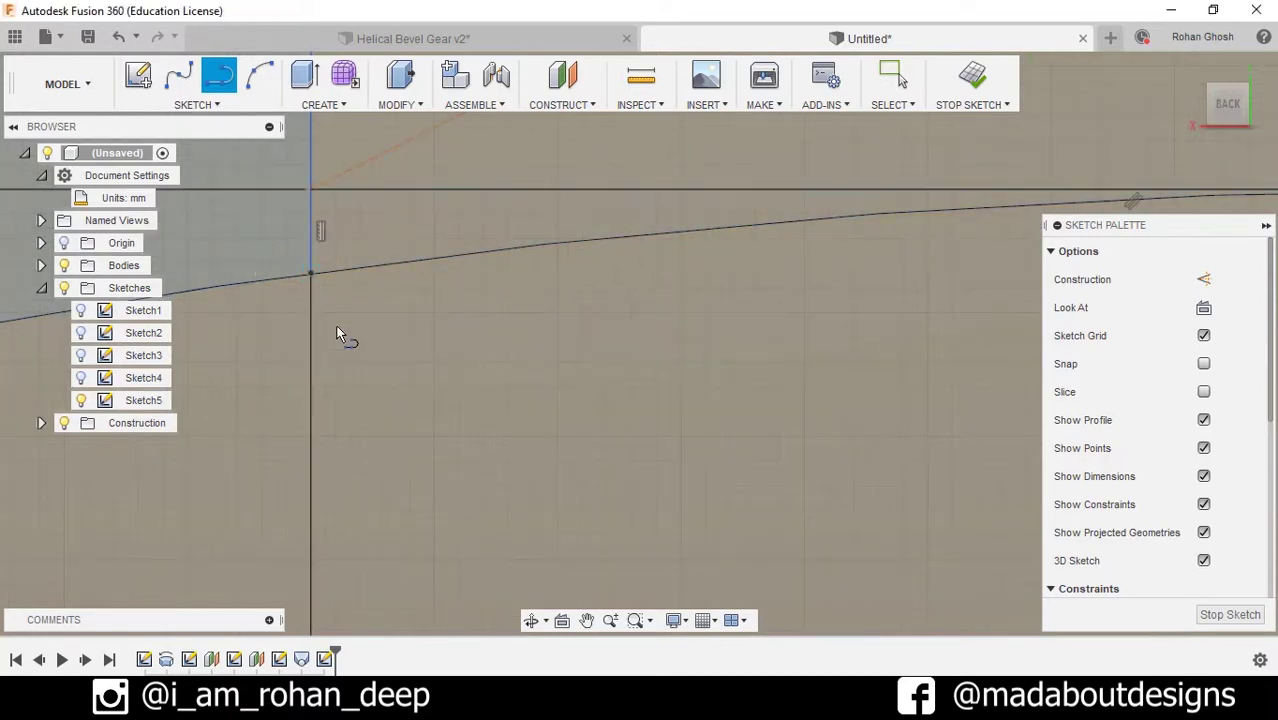
{"action": "scroll", "coordinate": [399, 320], "scroll_direction": "down", "scroll_amount": 5}
Step: Trim the excess arc and finish Sketch5
{"action": "key", "text": "t"}
{"action": "scroll", "coordinate": [869, 375], "scroll_direction": "up", "scroll_amount": 2}
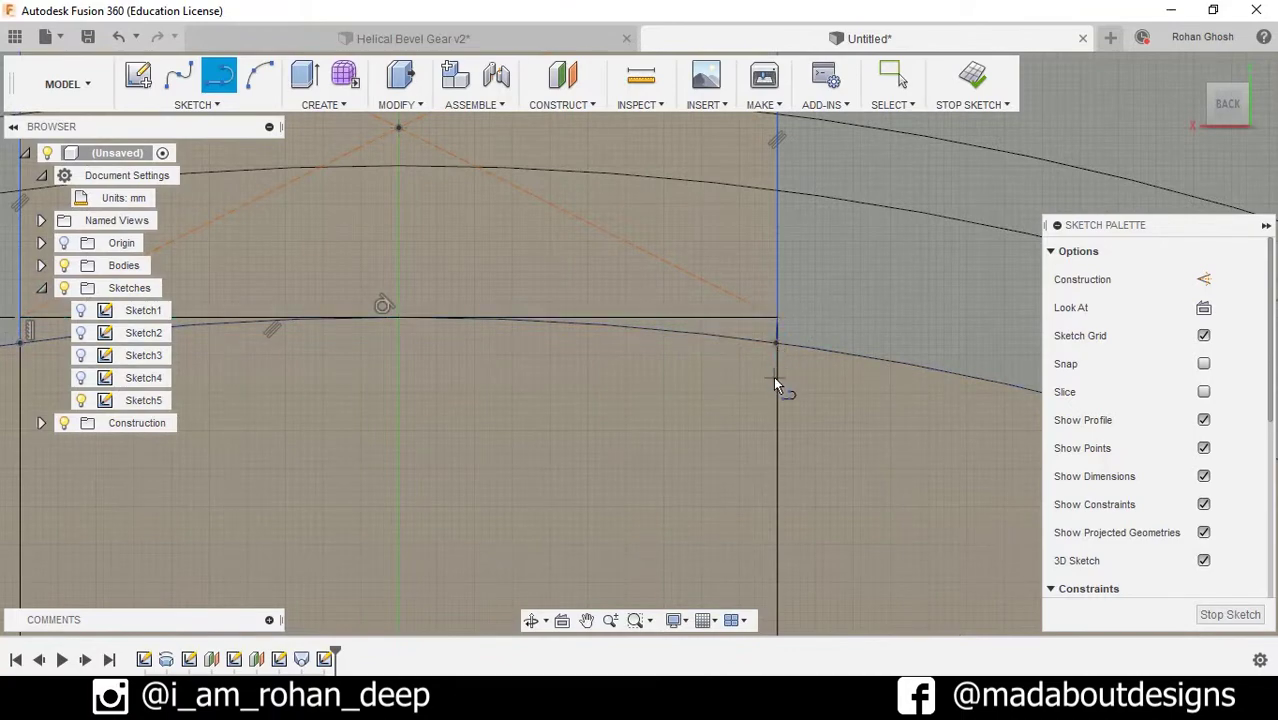
{"action": "scroll", "coordinate": [785, 379], "scroll_direction": "down", "scroll_amount": 2}
{"action": "left_click", "coordinate": [970, 95]}
{"action": "scroll", "coordinate": [717, 409], "scroll_direction": "up", "scroll_amount": 3}
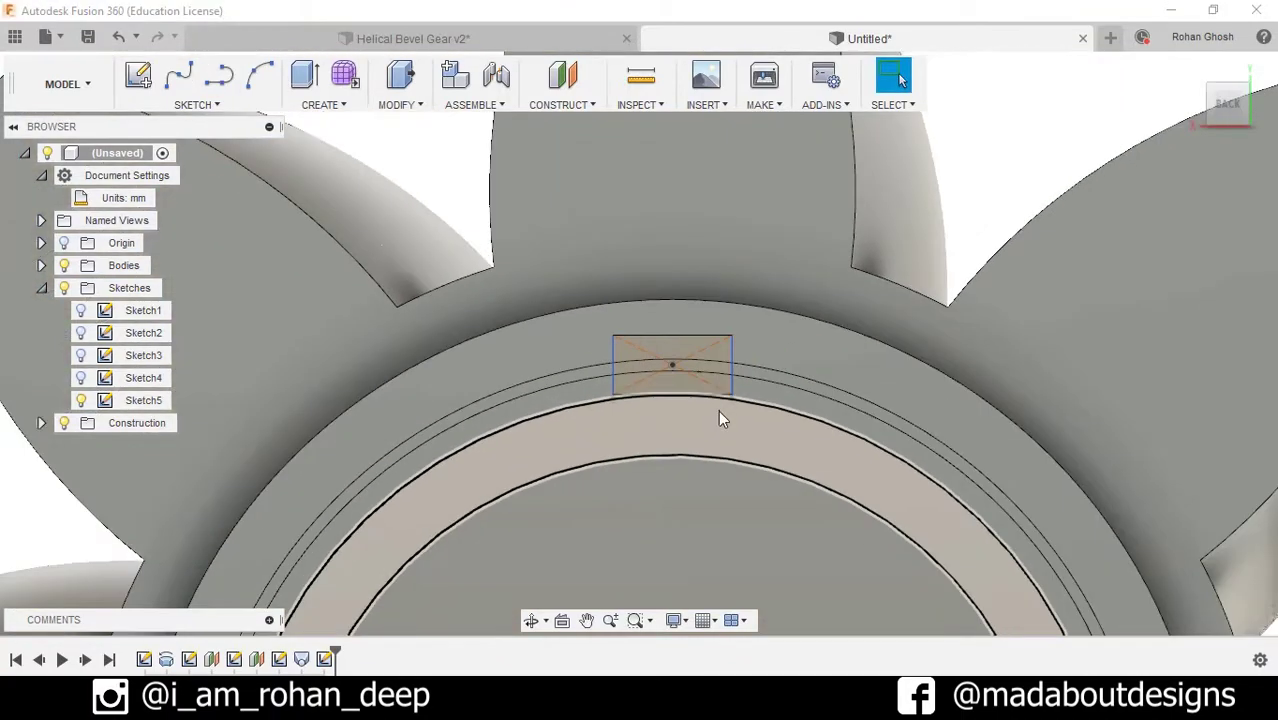
{"action": "mouse_move", "coordinate": [717, 409]}
{"action": "middle_mouse_down", "text": "shift"}
{"action": "mouse_move", "coordinate": [750, 428]}
{"action": "mouse_move", "coordinate": [325, 125]}
{"action": "middle_mouse_up", "text": "shift"}
Step: Extrude the key profiles 45 mm along the shaft, joined to it
{"action": "left_click", "coordinate": [320, 104]}
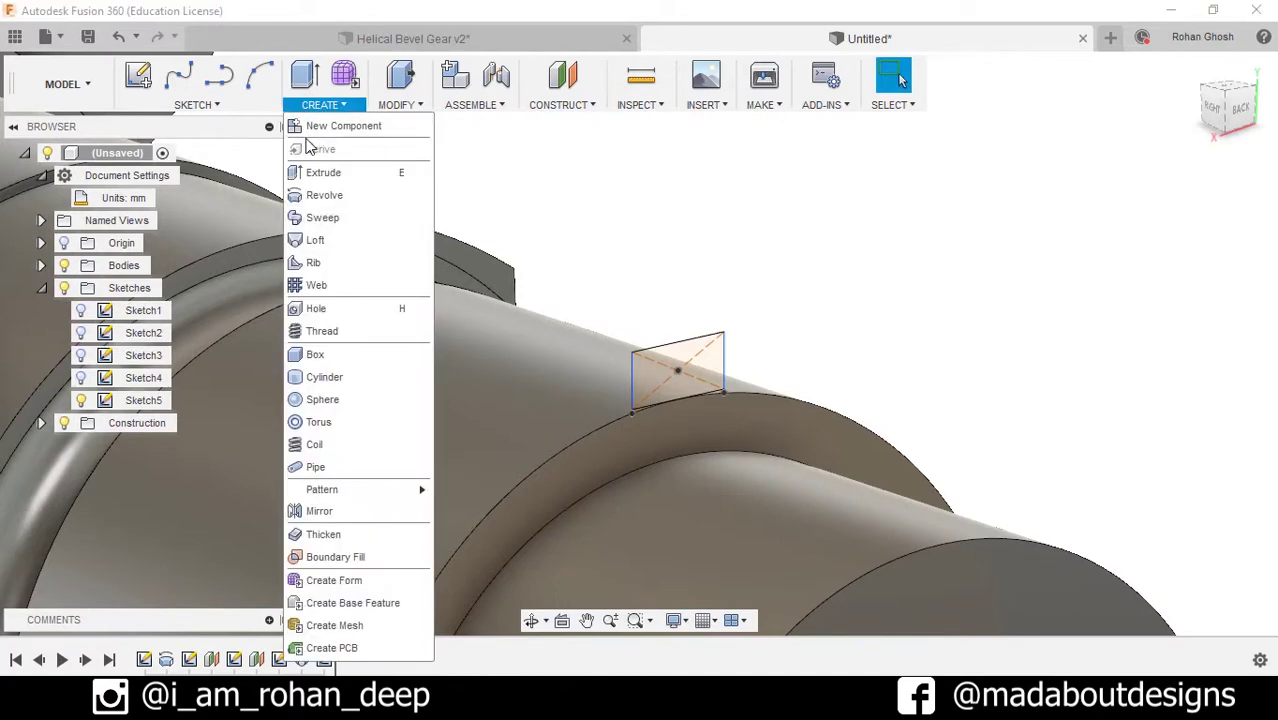
{"action": "left_click", "coordinate": [322, 168]}
{"action": "left_click", "coordinate": [683, 367]}
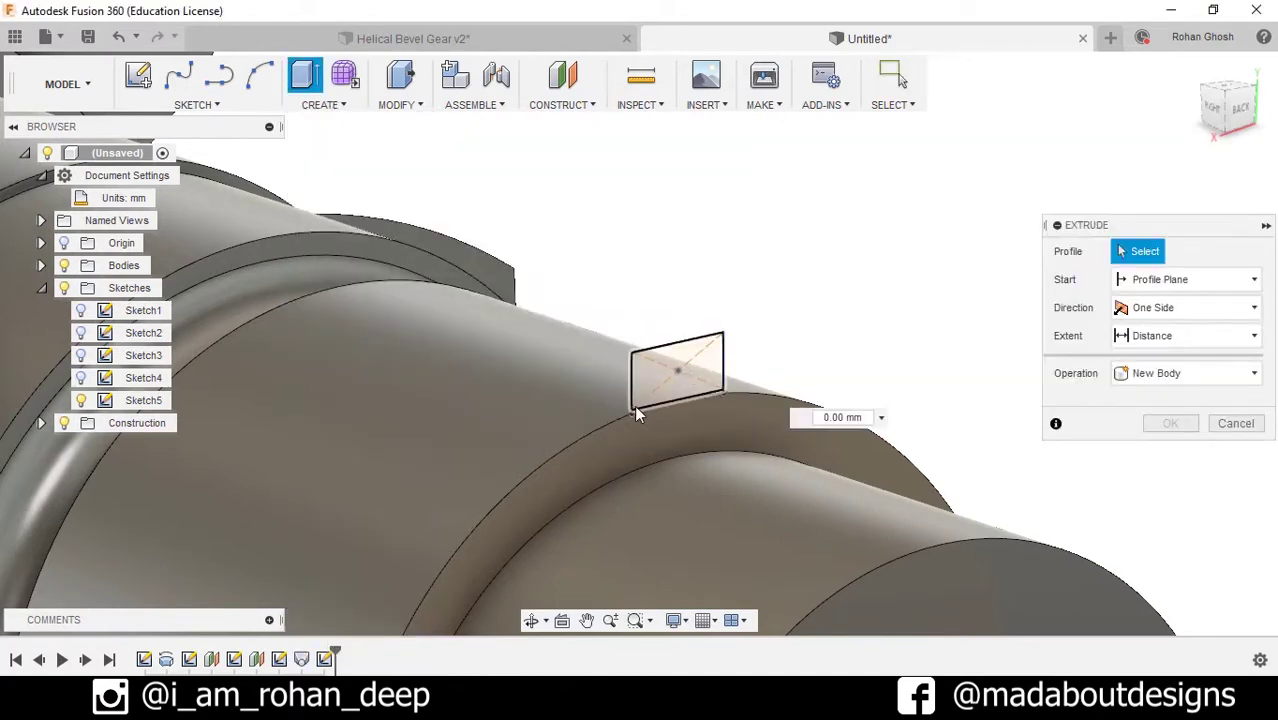
{"action": "scroll", "coordinate": [640, 405], "scroll_direction": "up", "scroll_amount": 5}
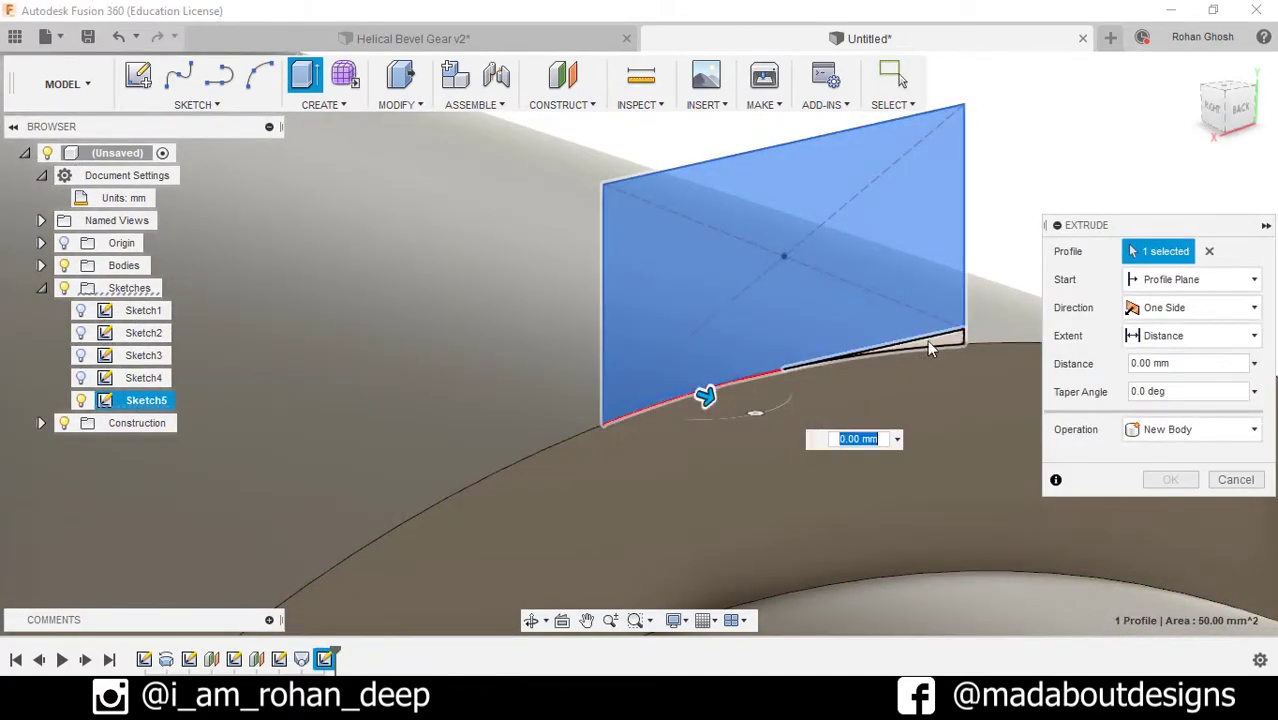
{"action": "left_click", "coordinate": [901, 338]}
{"action": "scroll", "coordinate": [901, 338], "scroll_direction": "down", "scroll_amount": 3}
{"action": "left_click_drag", "start_coordinate": [873, 345], "coordinate": [542, 245]}
{"action": "scroll", "coordinate": [542, 245], "scroll_direction": "down", "scroll_amount": 3}
{"action": "middle_click_drag", "start_coordinate": [419, 352], "coordinate": [380, 250], "text": "shift"}
{"action": "left_click_drag", "start_coordinate": [380, 250], "coordinate": [160, 201]}
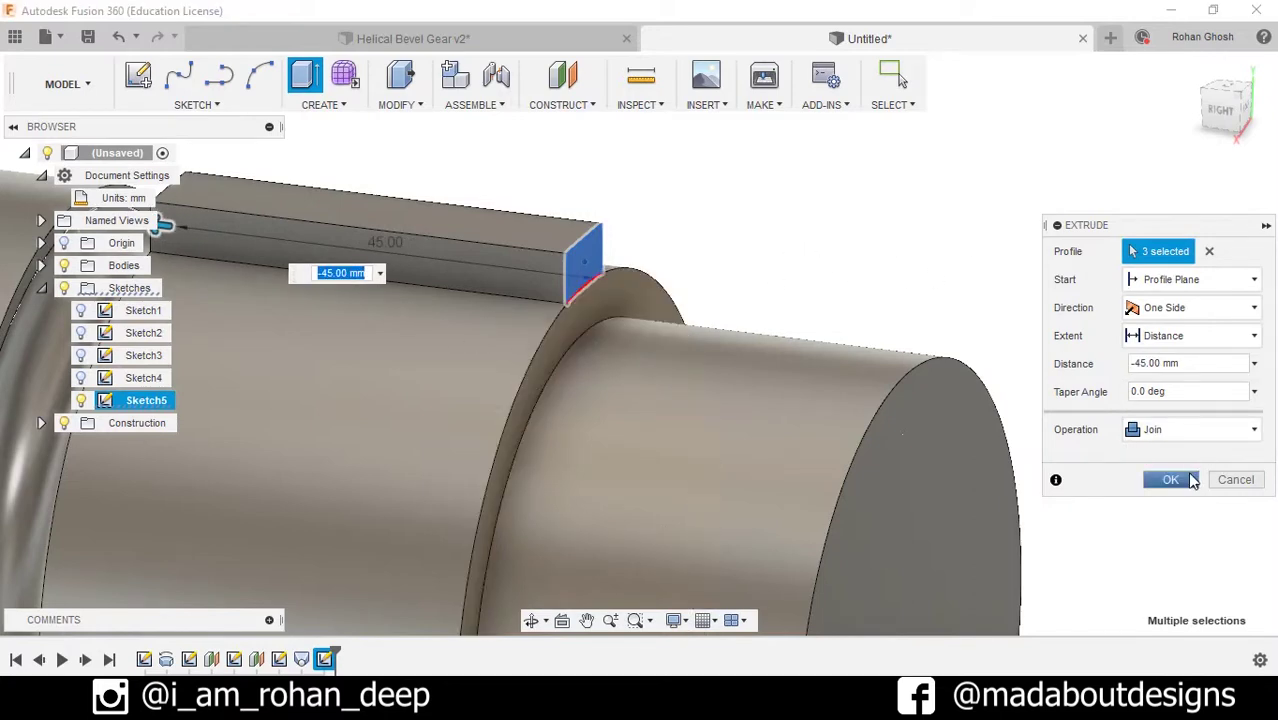
{"action": "left_click", "coordinate": [1170, 480]}
Step: Reorient the view of the shaft and key, then open the Create menu for patterning
{"action": "middle_click_drag", "start_coordinate": [950, 265], "coordinate": [1093, 281], "text": "shift"}
{"action": "middle_click_drag", "start_coordinate": [988, 230], "coordinate": [907, 216]}
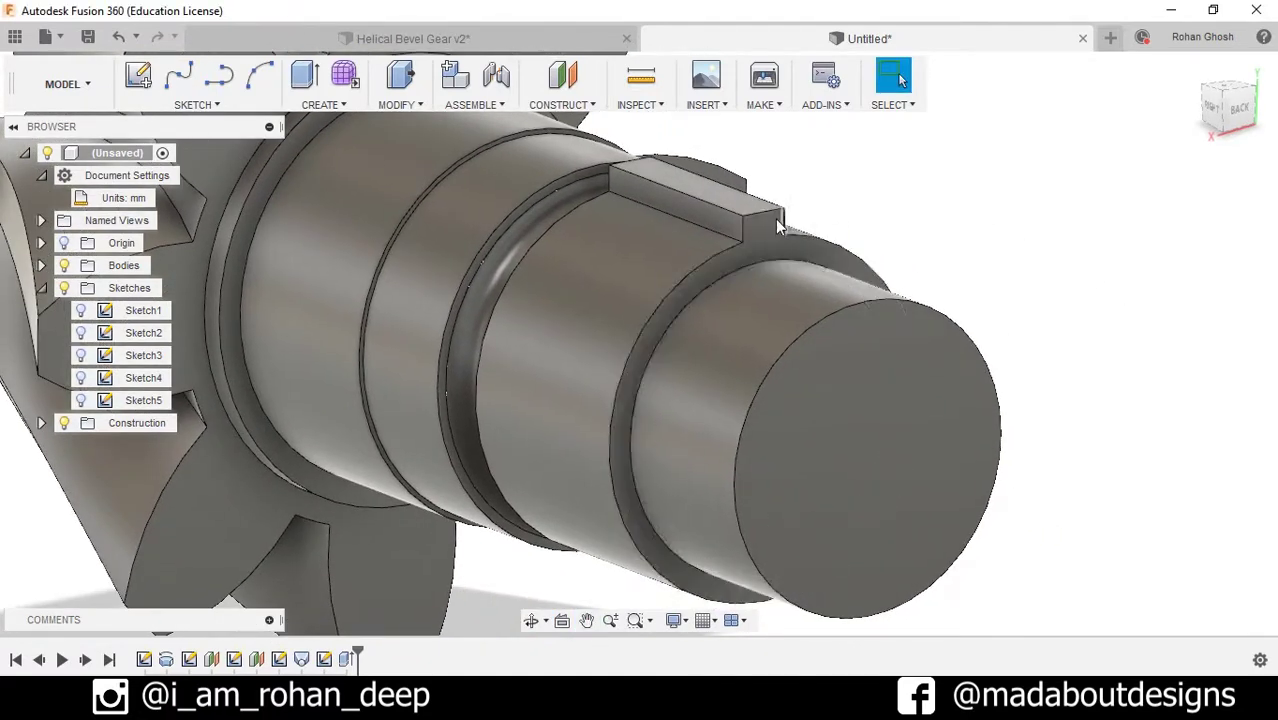
{"action": "left_click", "coordinate": [324, 103]}
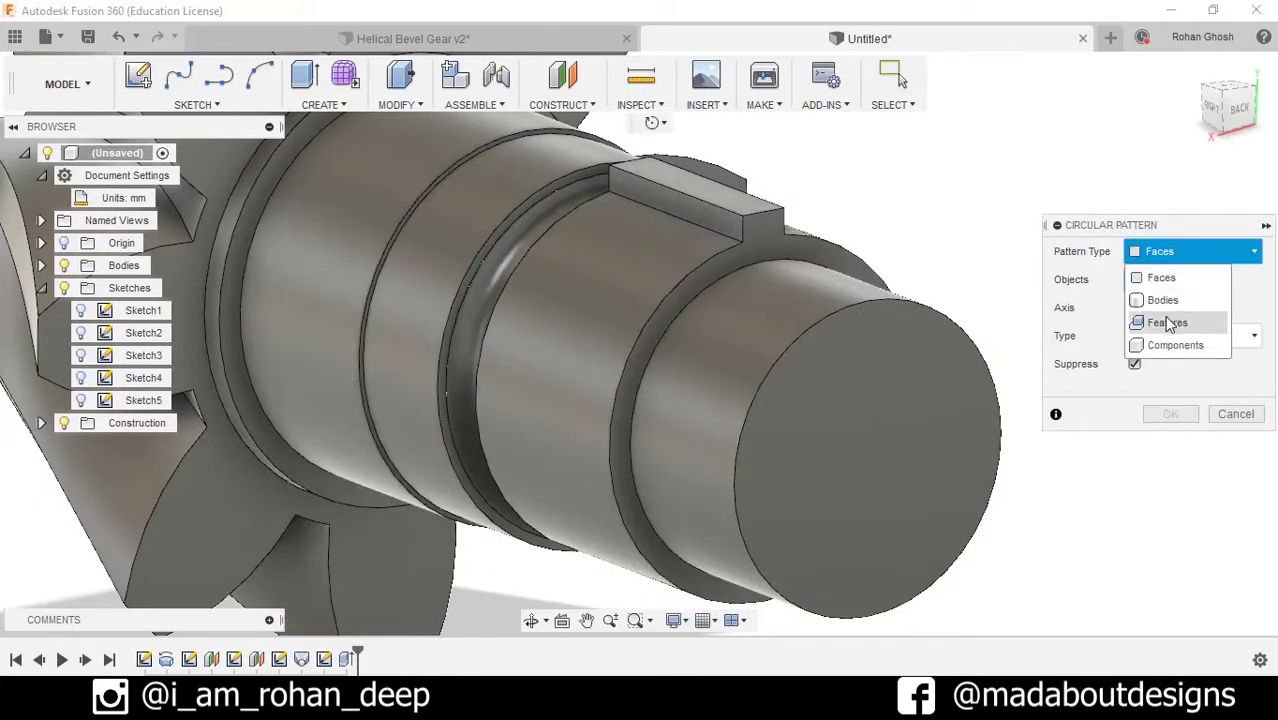
Step: Circular-pattern the Extrude1 key 12 times around the shaft edge axis
{"action": "left_click", "coordinate": [1167, 322]}
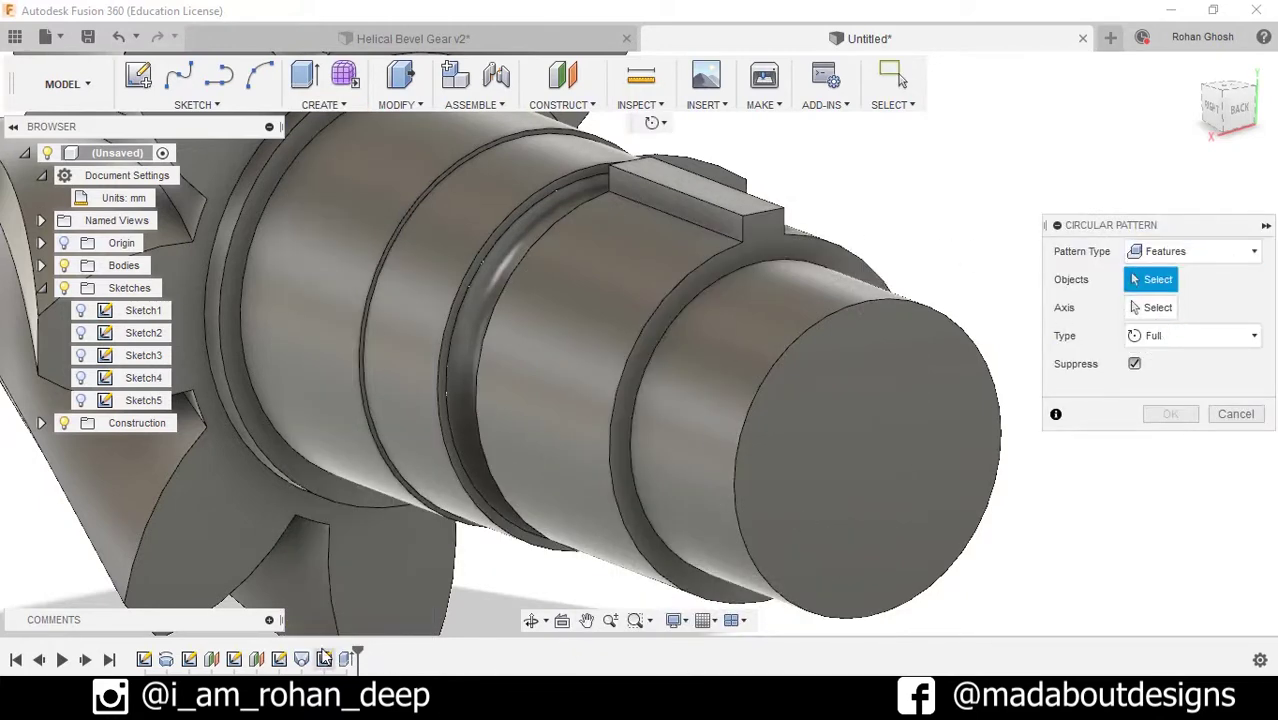
{"action": "left_click", "coordinate": [347, 660]}
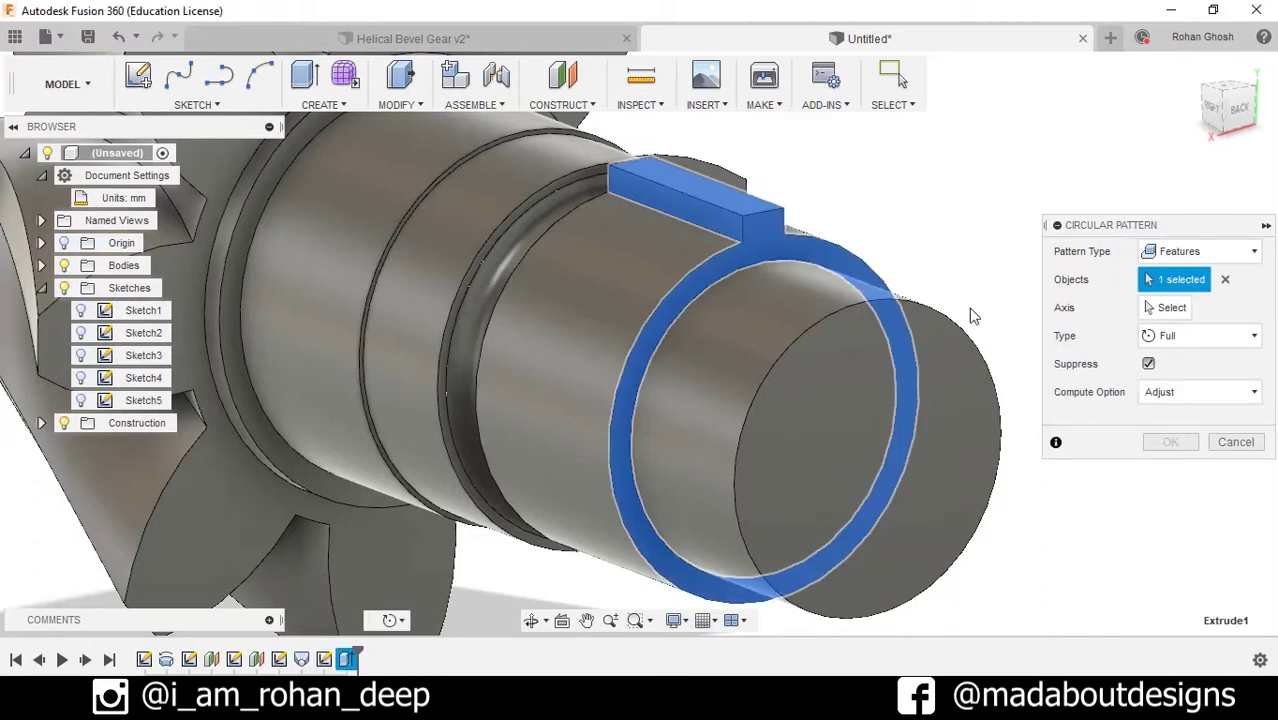
{"action": "left_click", "coordinate": [1163, 307]}
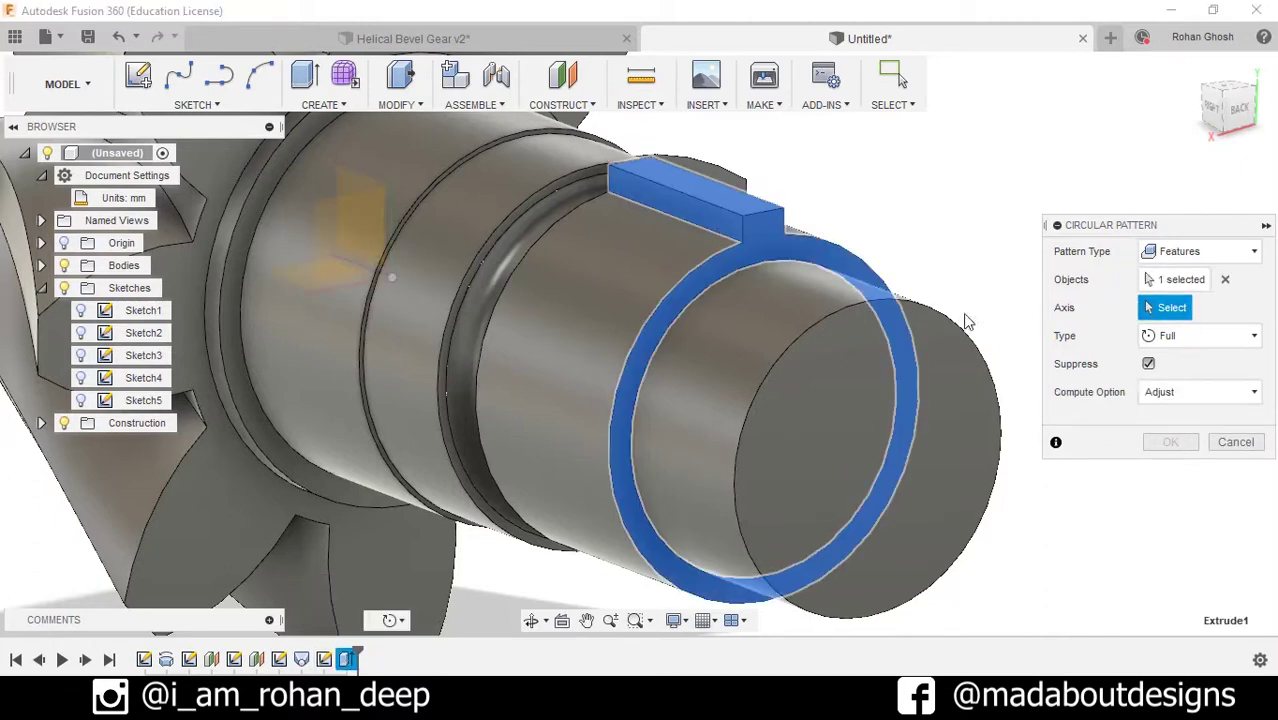
{"action": "left_click", "coordinate": [813, 336]}
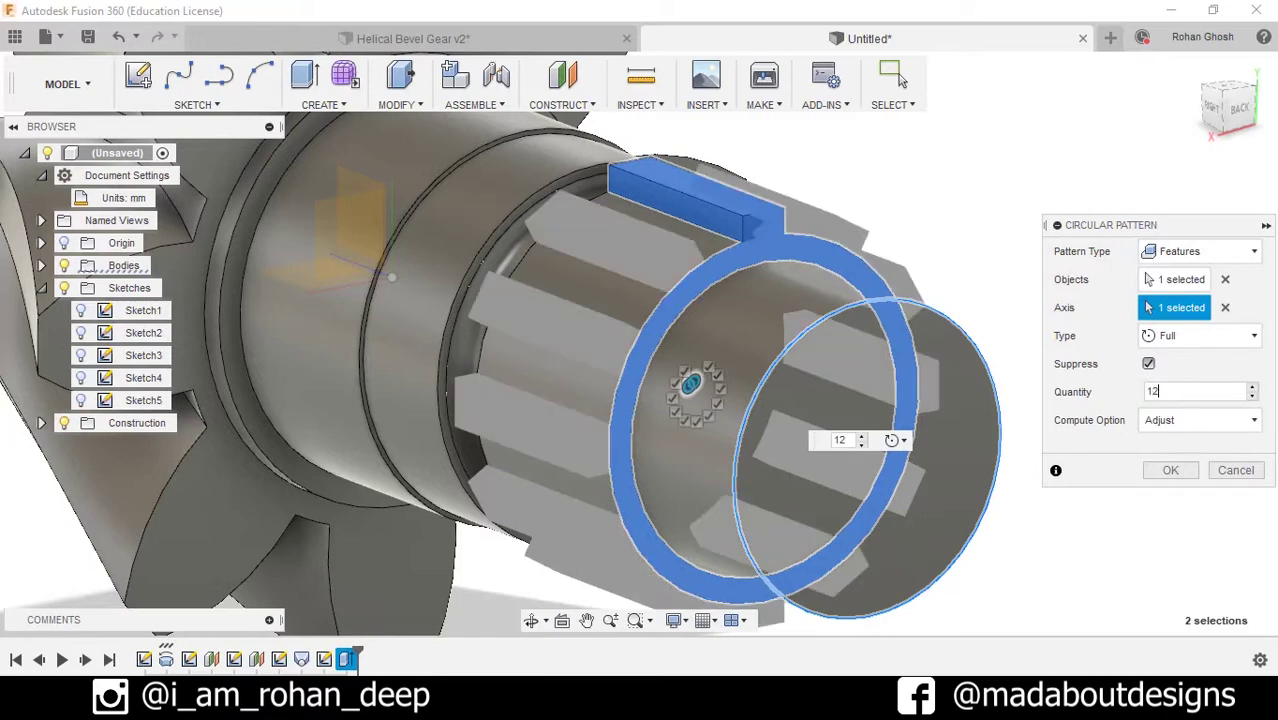
{"action": "left_click", "coordinate": [1170, 470]}
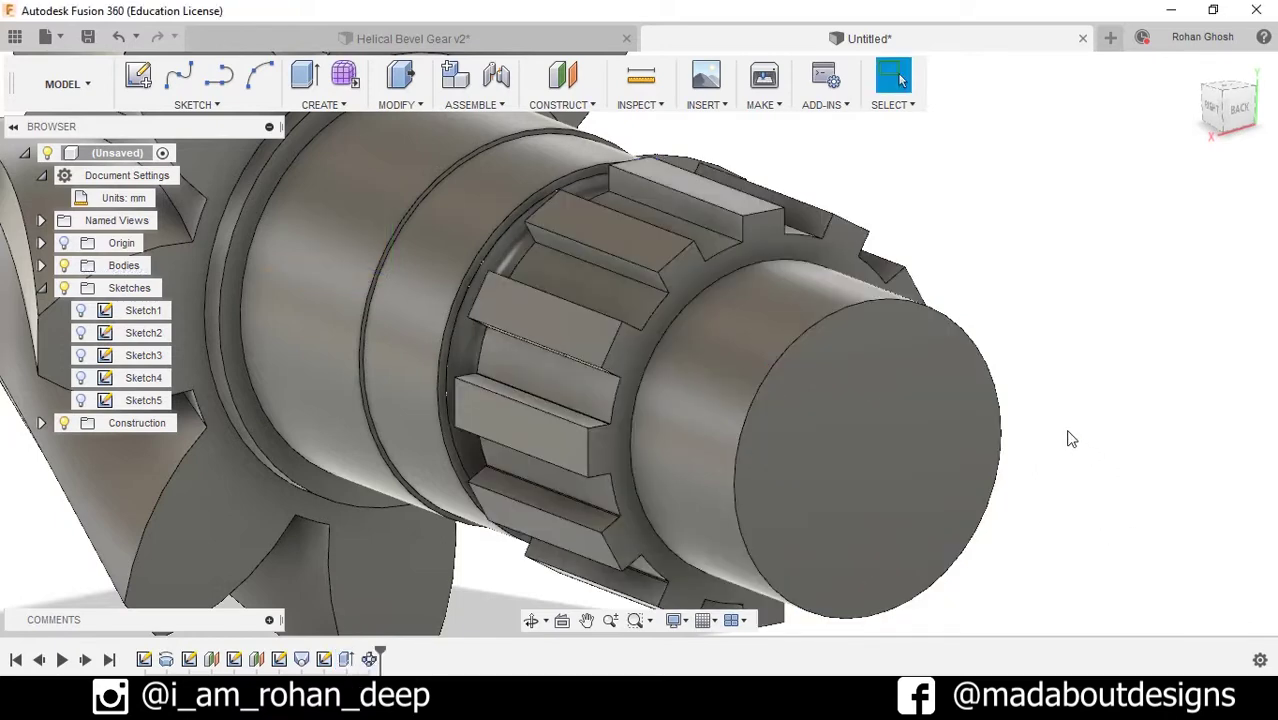
{"action": "scroll", "coordinate": [1070, 437], "scroll_direction": "down", "scroll_amount": 4}
{"action": "scroll", "coordinate": [1070, 437], "scroll_direction": "down", "scroll_amount": 3}
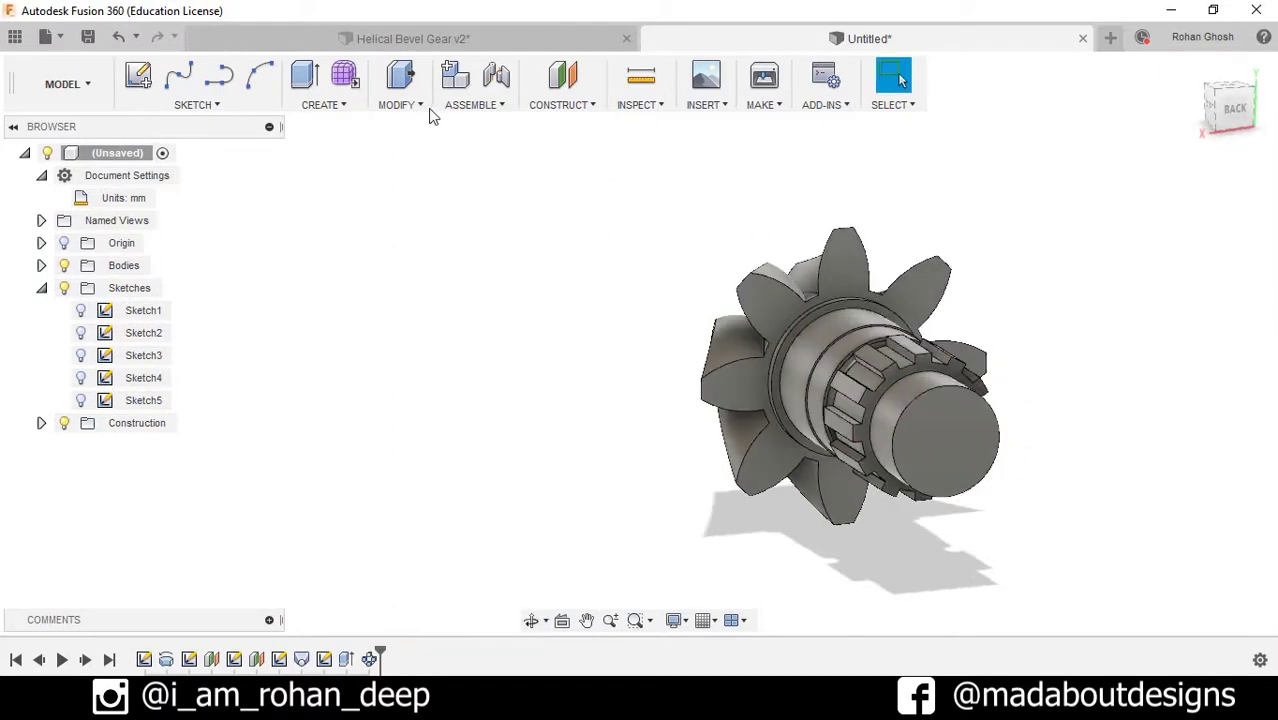
Step: Start a hole feature on the gear
{"action": "left_click", "coordinate": [355, 103]}
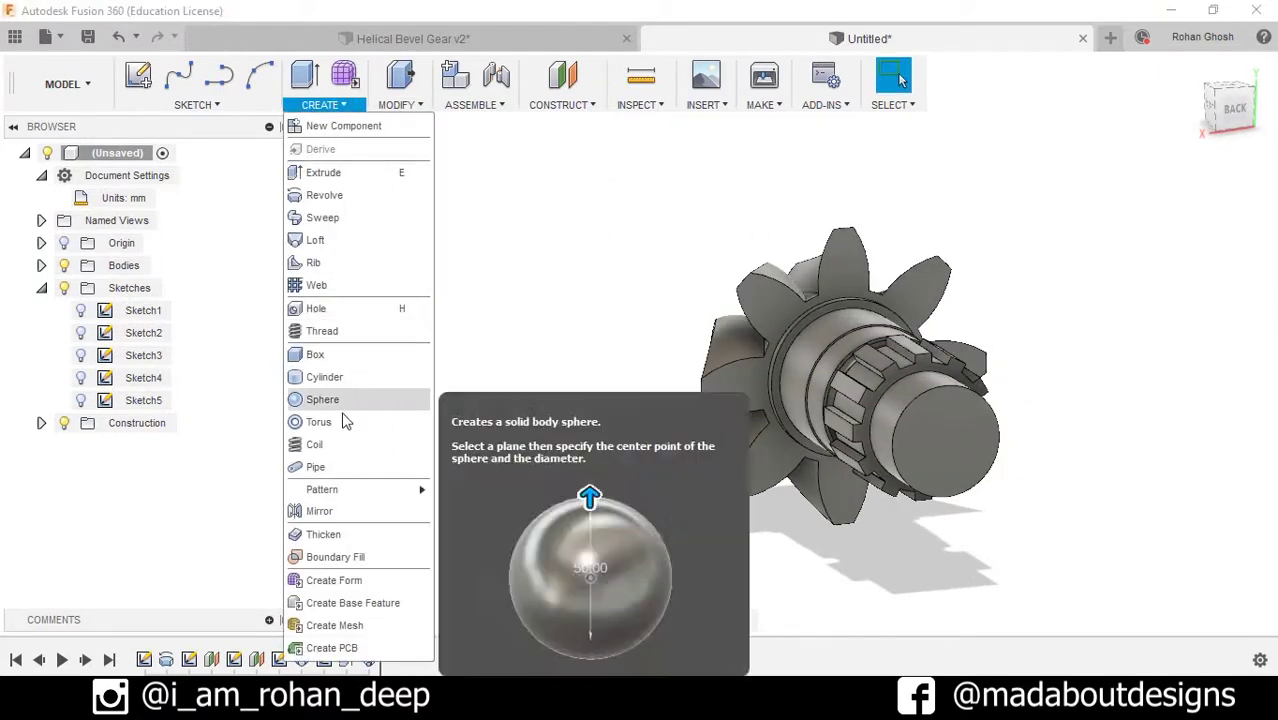
{"action": "left_click", "coordinate": [330, 308]}
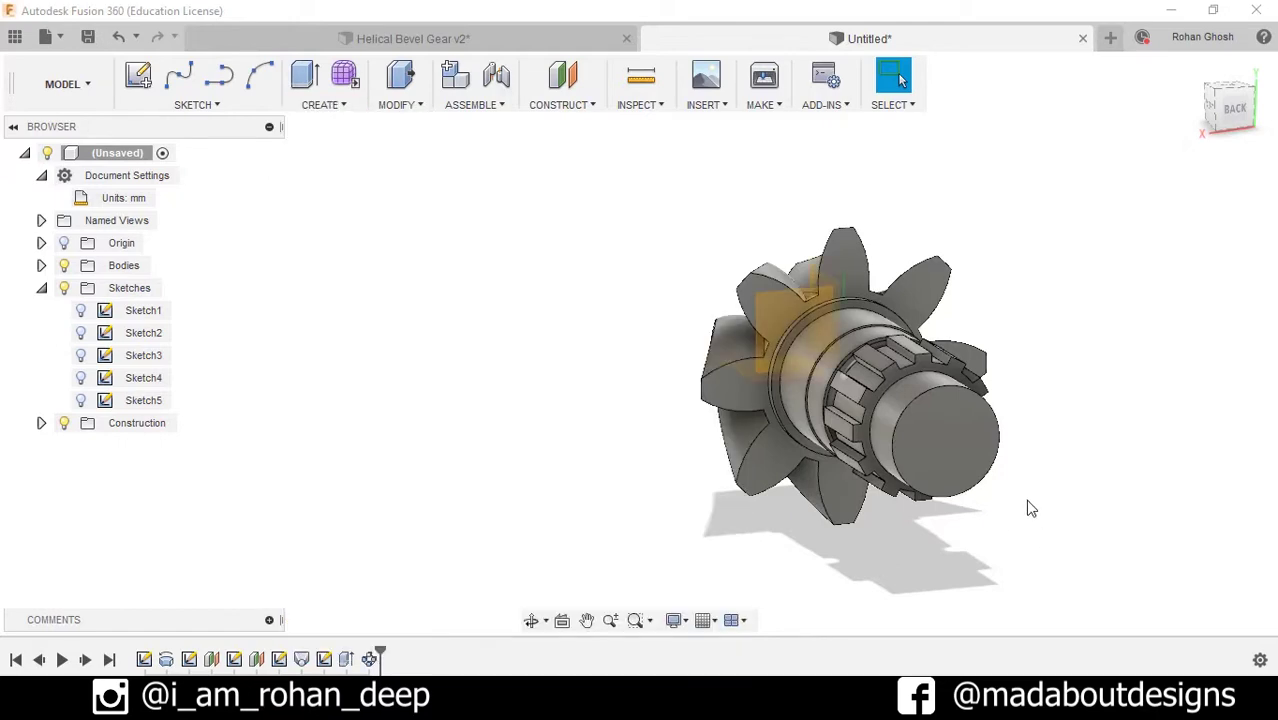
{"action": "middle_click_drag", "start_coordinate": [636, 469], "coordinate": [391, 391]}
{"action": "scroll", "coordinate": [716, 354], "scroll_direction": "up", "scroll_amount": 5}
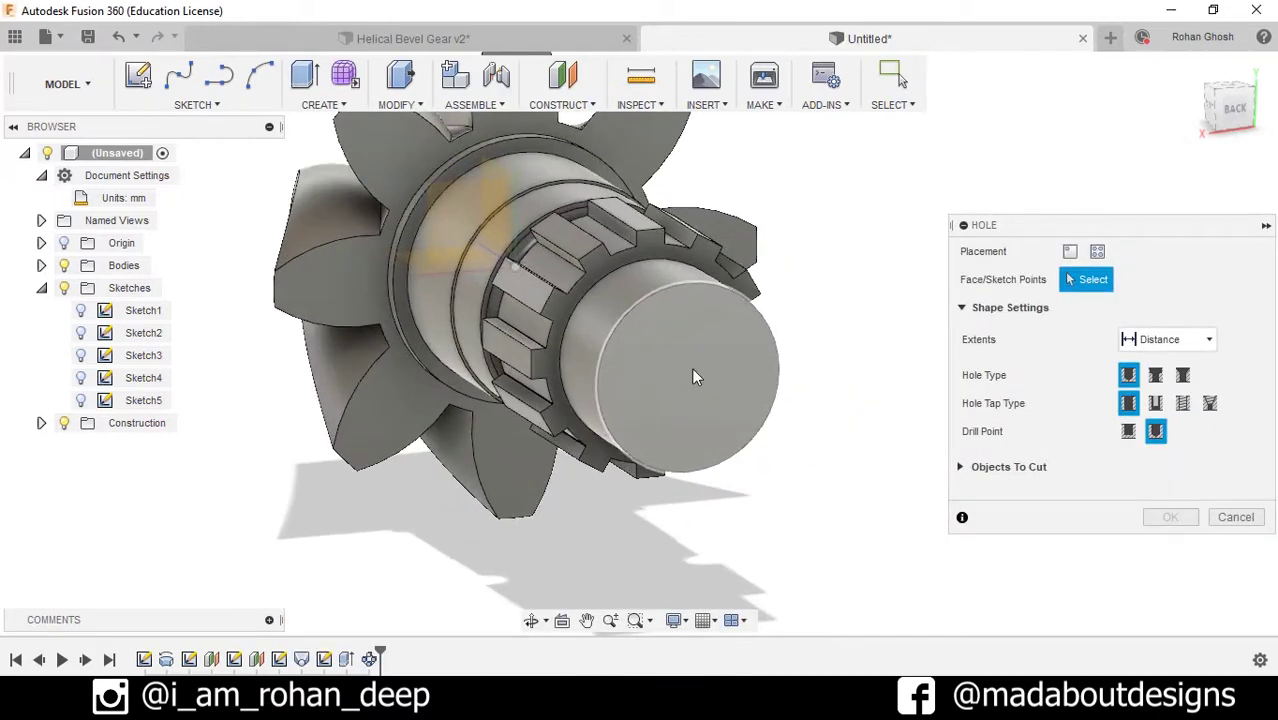
Step: Place a hole on the shaft's end face with a flat drill point and 35 mm diameter
{"action": "left_click", "coordinate": [752, 445]}
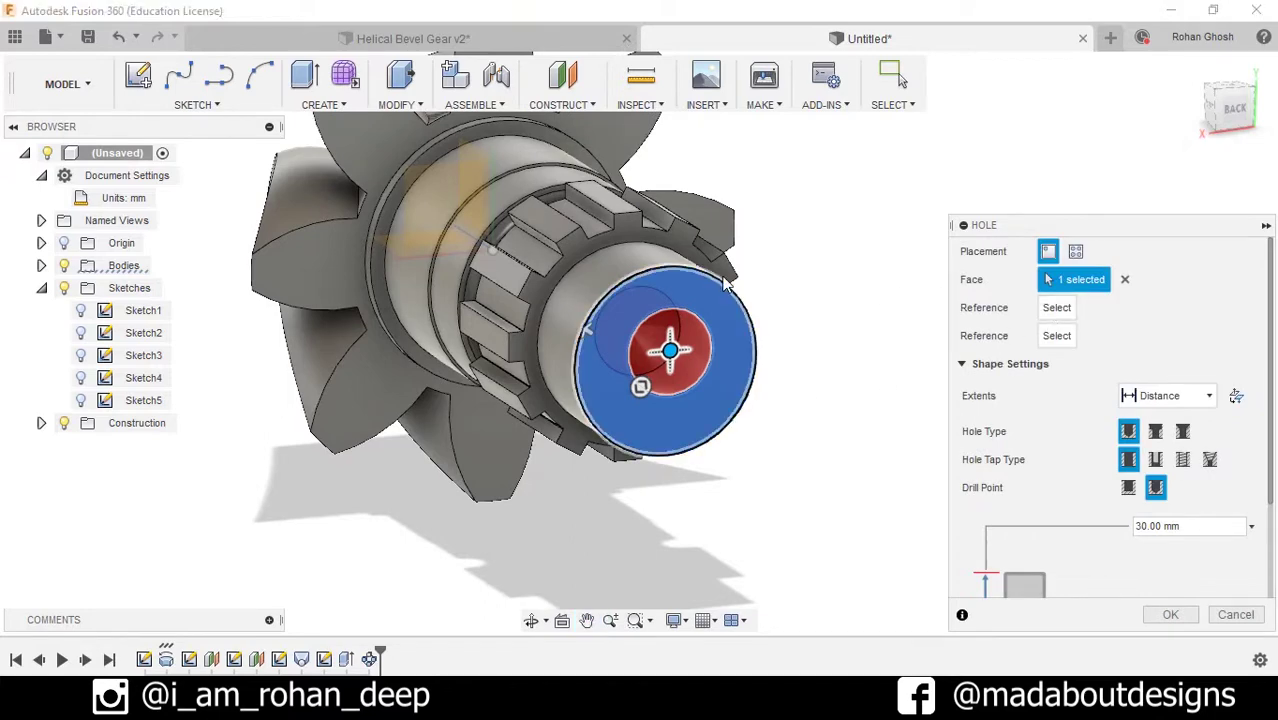
{"action": "middle_click_drag", "start_coordinate": [833, 428], "coordinate": [753, 368]}
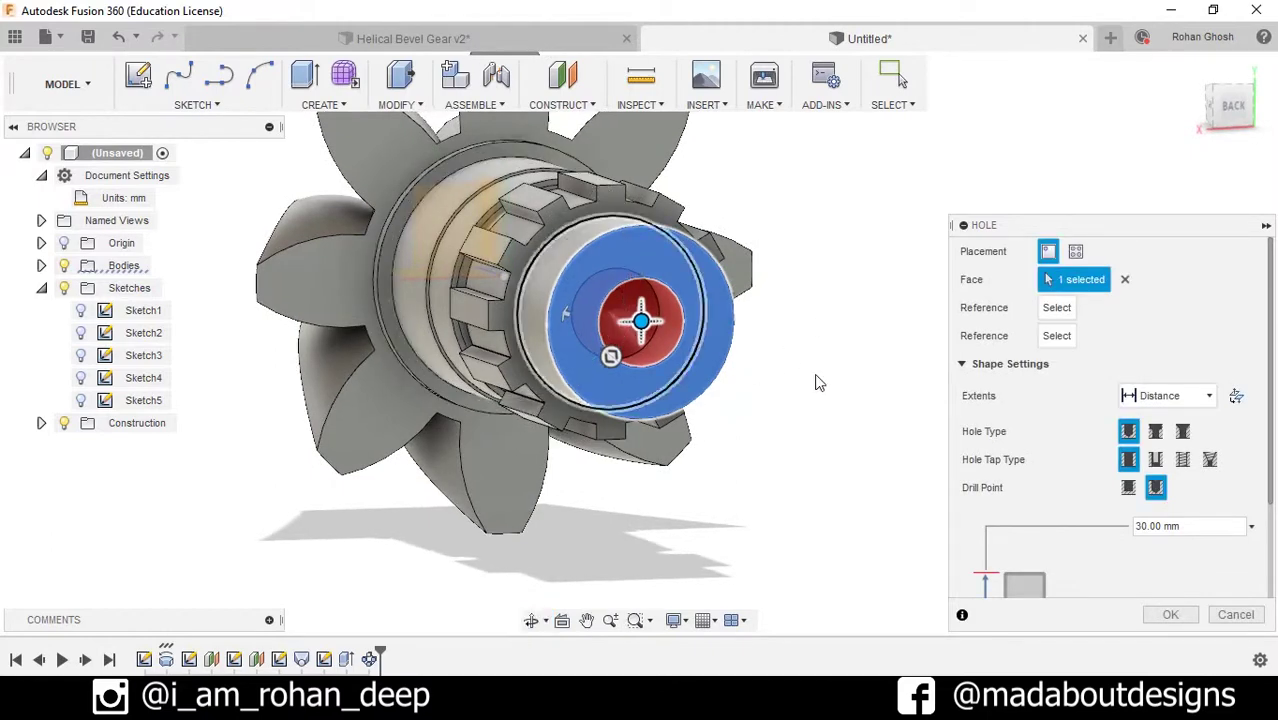
{"action": "scroll", "coordinate": [1045, 487], "scroll_direction": "down", "scroll_amount": 2}
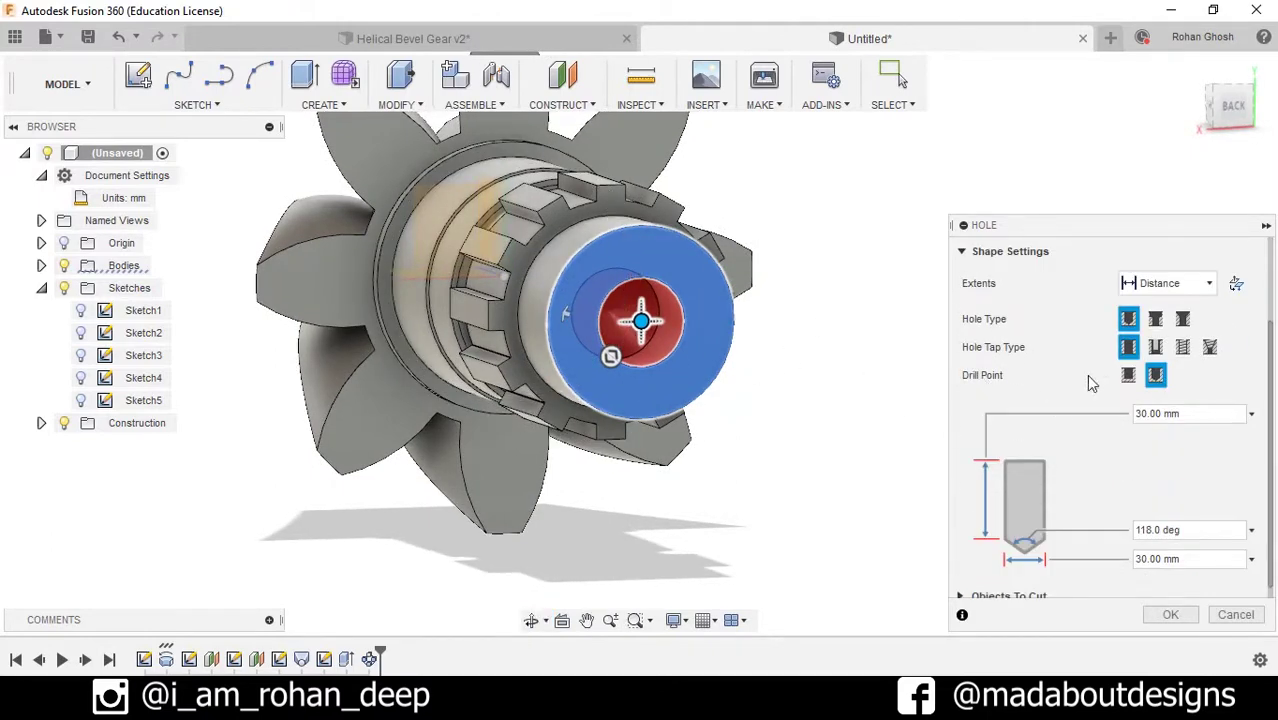
{"action": "left_click", "coordinate": [1128, 376]}
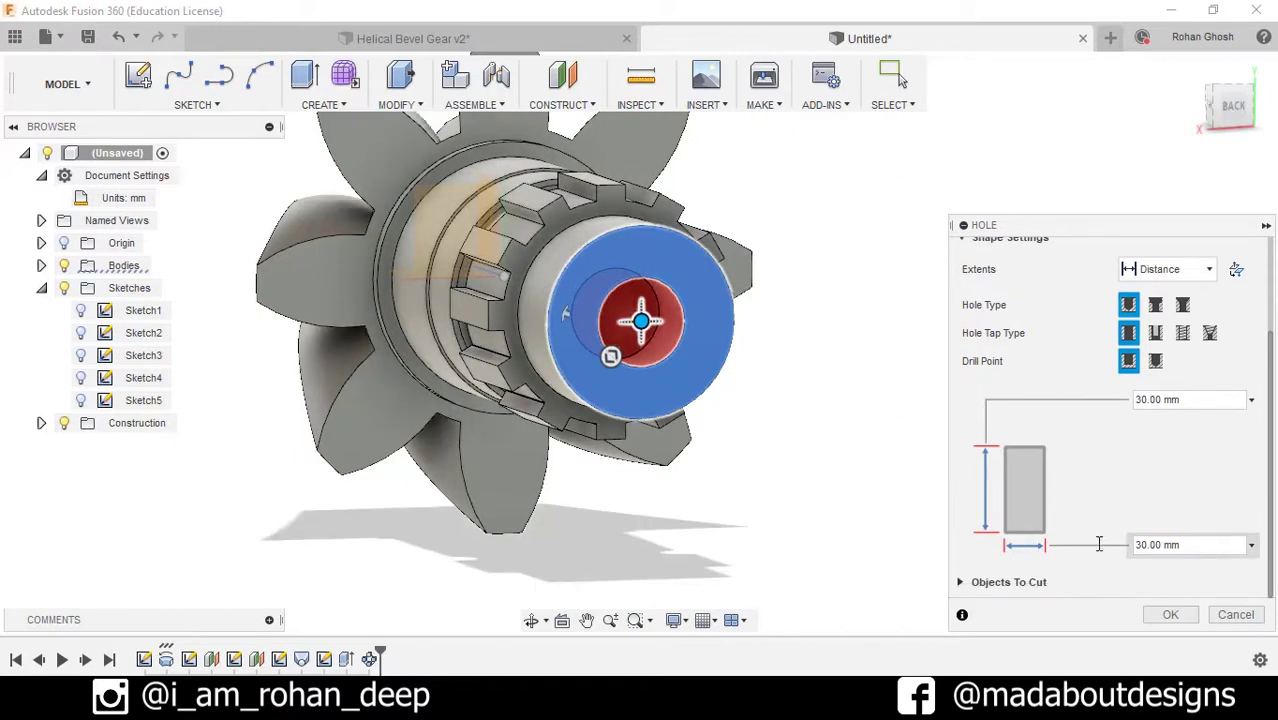
{"action": "left_click", "coordinate": [1215, 544]}
{"action": "type", "text": "35"}
{"action": "key", "text": "Return"}
Step: Set the hole's extent to All so it runs through the entire gear, and confirm
{"action": "scroll", "coordinate": [1093, 546], "scroll_direction": "up", "scroll_amount": 2}
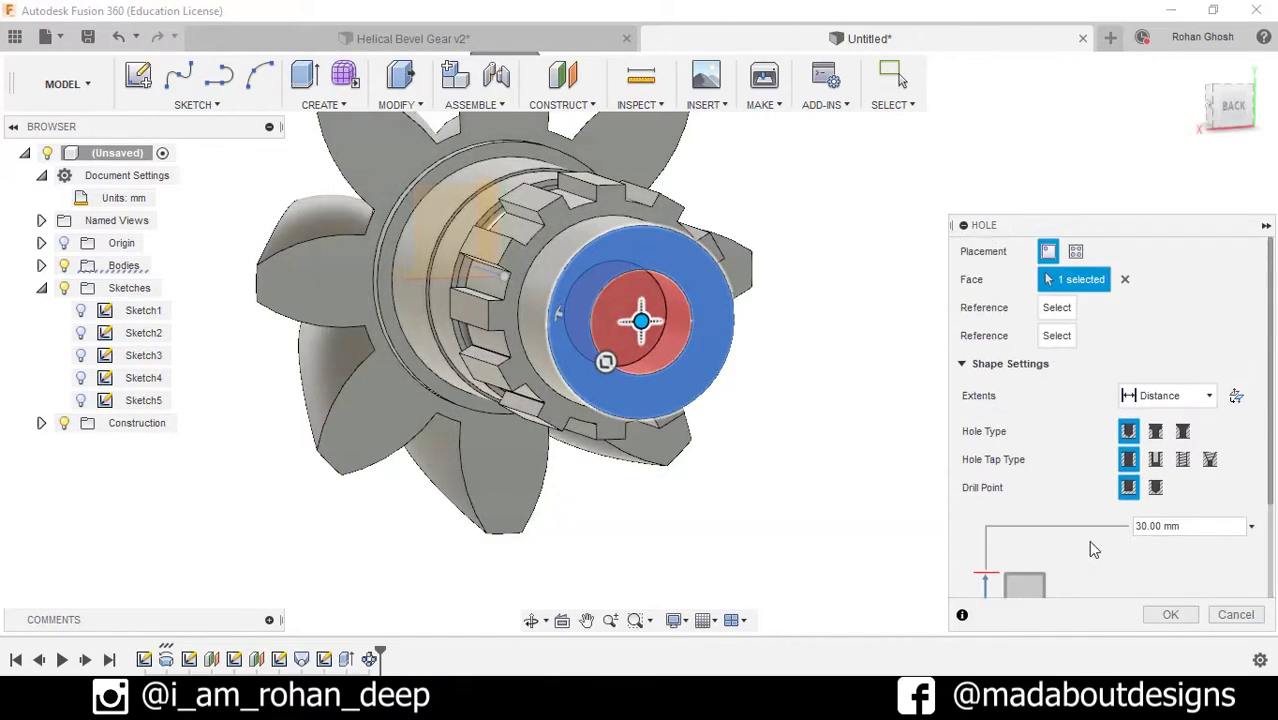
{"action": "left_click", "coordinate": [1165, 395]}
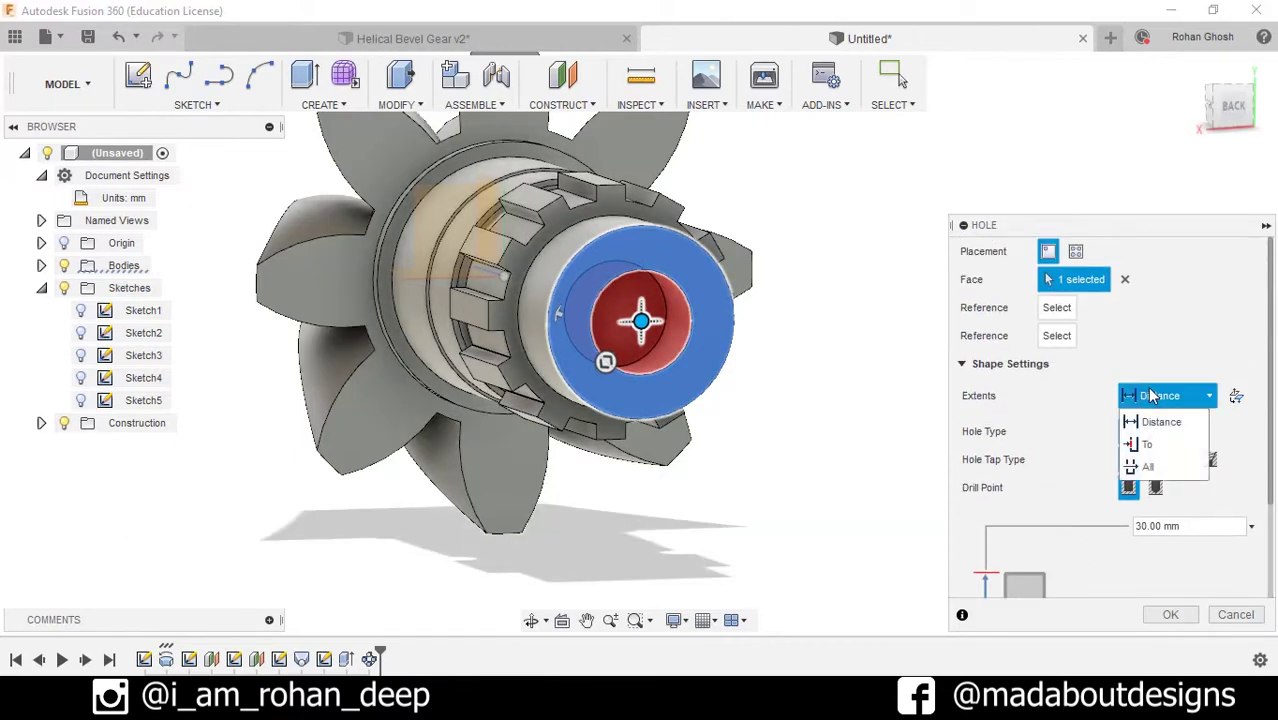
{"action": "left_click", "coordinate": [1148, 460]}
{"action": "middle_click_drag", "start_coordinate": [790, 370], "coordinate": [970, 378], "text": "shift"}
{"action": "middle_click_drag", "start_coordinate": [462, 372], "coordinate": [505, 405], "text": "shift"}
{"action": "scroll", "coordinate": [1028, 542], "scroll_direction": "down", "scroll_amount": 3}
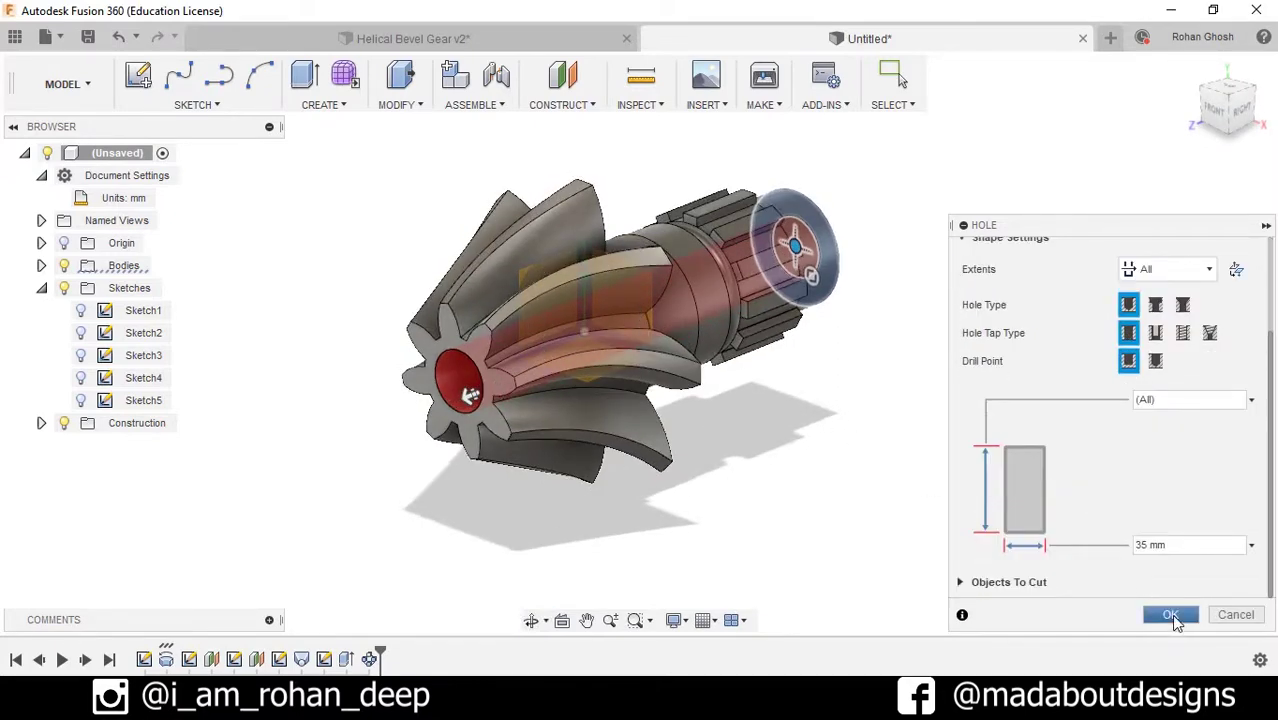
{"action": "left_click", "coordinate": [1170, 614]}
{"action": "mouse_move", "coordinate": [824, 477]}
{"action": "middle_mouse_down", "text": "shift"}
{"action": "mouse_move", "coordinate": [661, 450]}
{"action": "mouse_move", "coordinate": [847, 448]}
{"action": "mouse_move", "coordinate": [859, 459]}
{"action": "mouse_move", "coordinate": [827, 480]}
{"action": "middle_mouse_up", "text": "shift"}
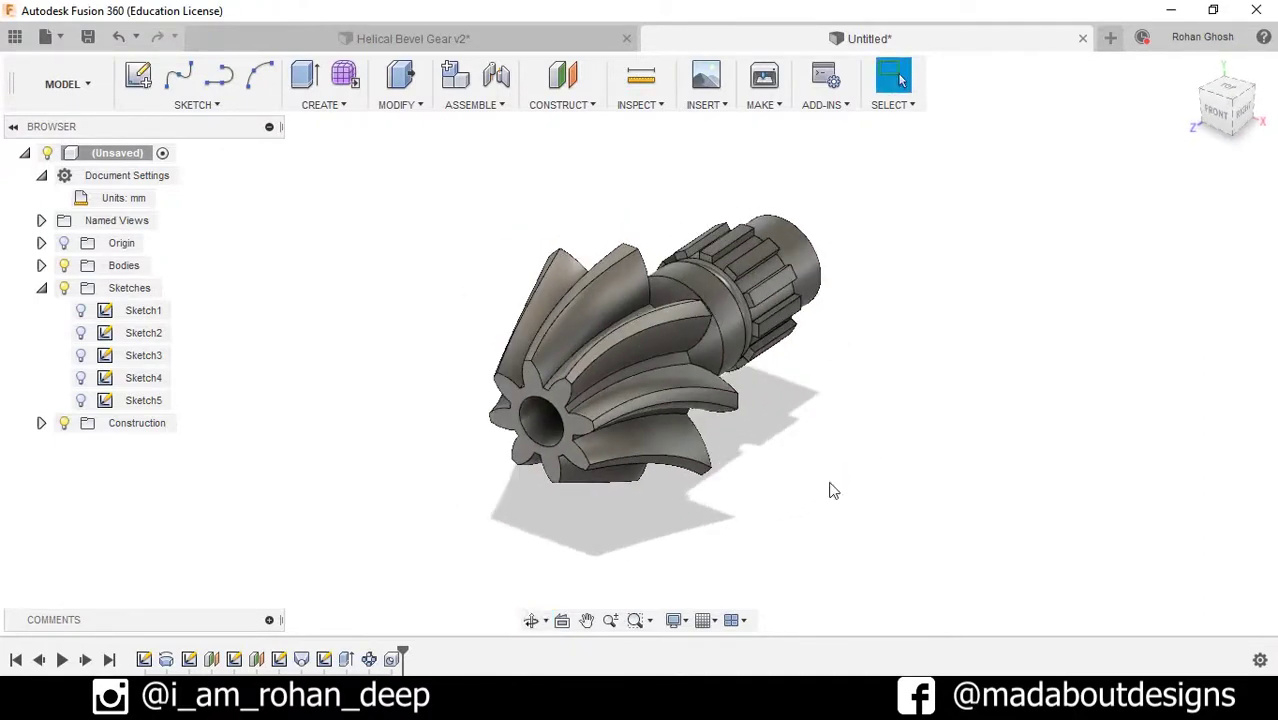